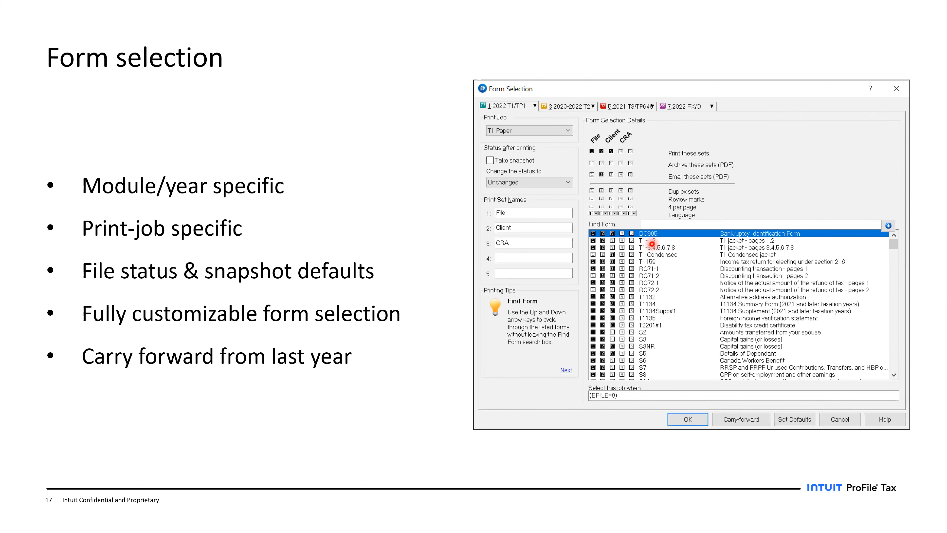
pyautogui.press('Right')
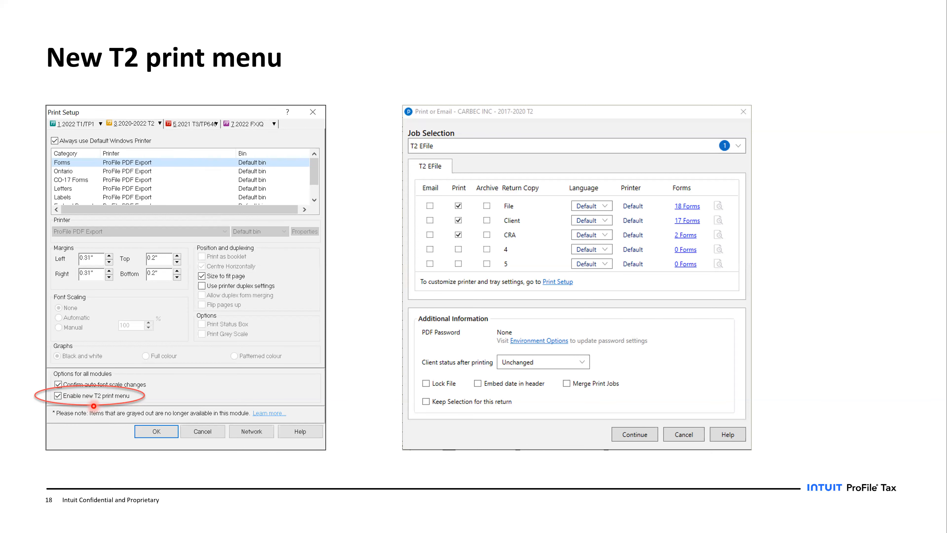
# Switch to ProFile and check the option that enables the new T2 print menu in Print Setup, leaving the settings unchanged
pyautogui.hotkey('alt', 'Tab')
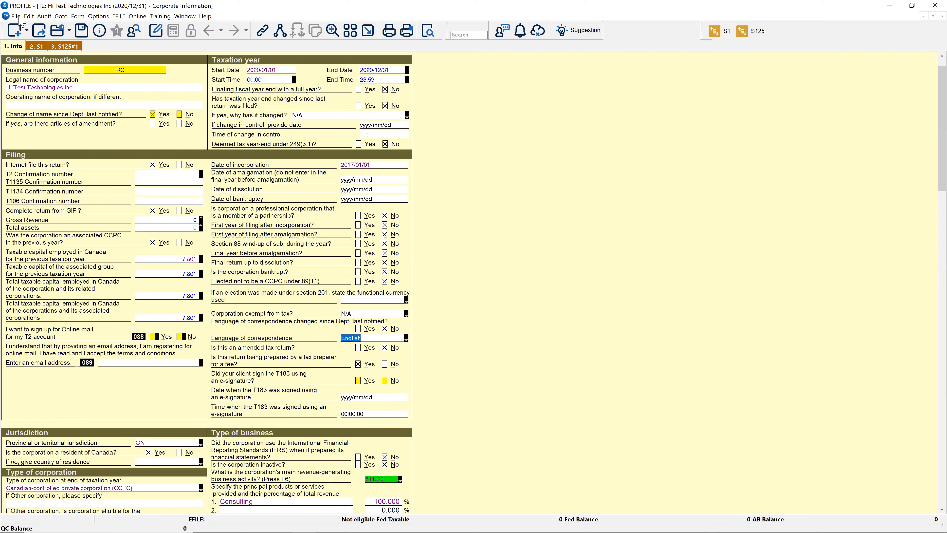
pyautogui.click(17, 17)
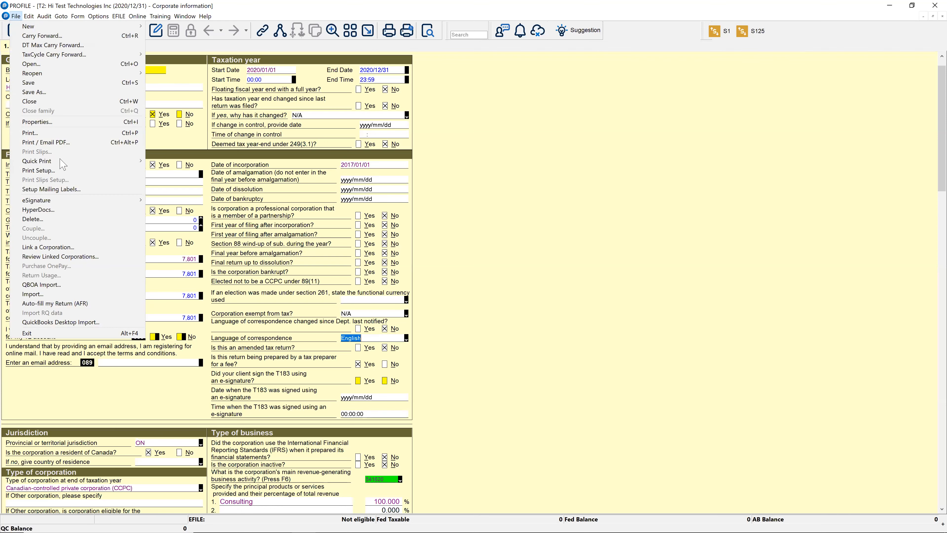
pyautogui.click(64, 170)
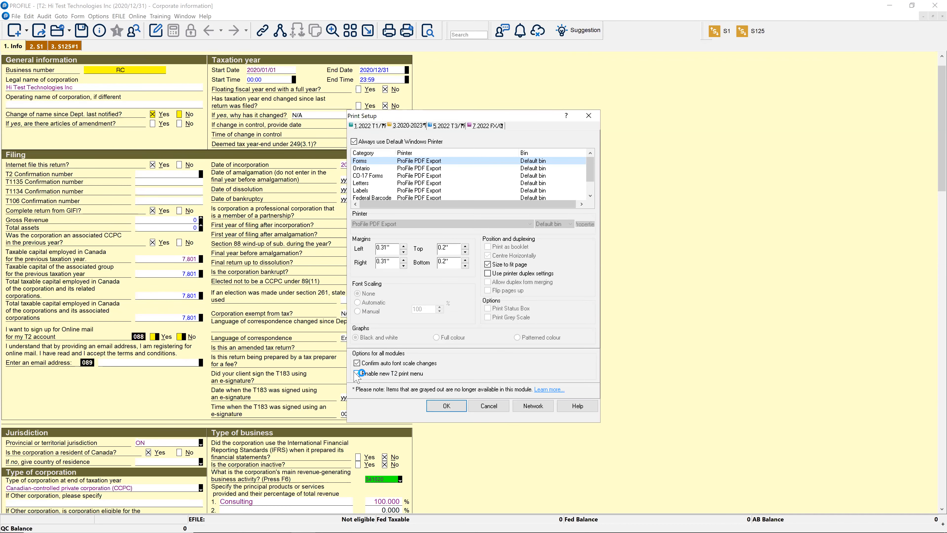
pyautogui.click(490, 406)
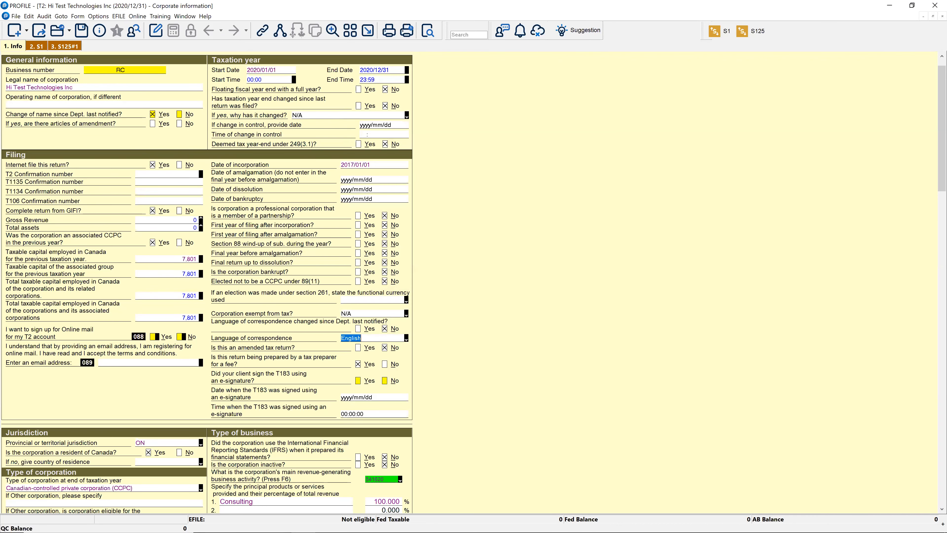
# View the print job selection window for the T2 return, proceeding past the outstanding audit issues, and close it without printing
pyautogui.click(16, 16)
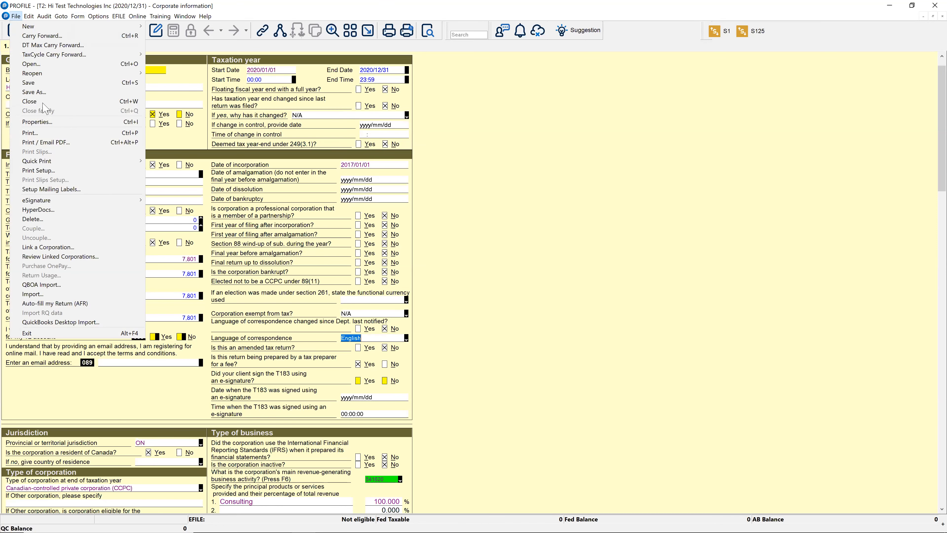
pyautogui.click(52, 134)
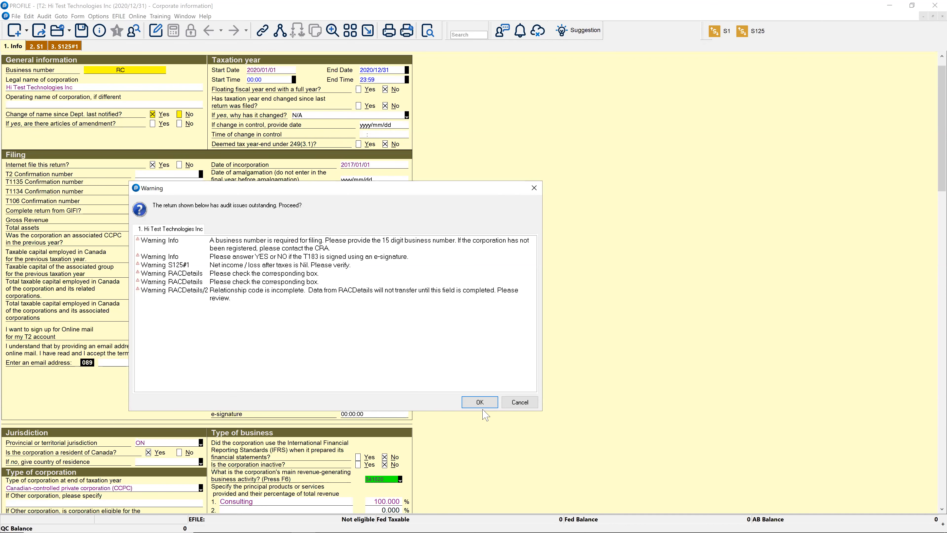
pyautogui.click(480, 404)
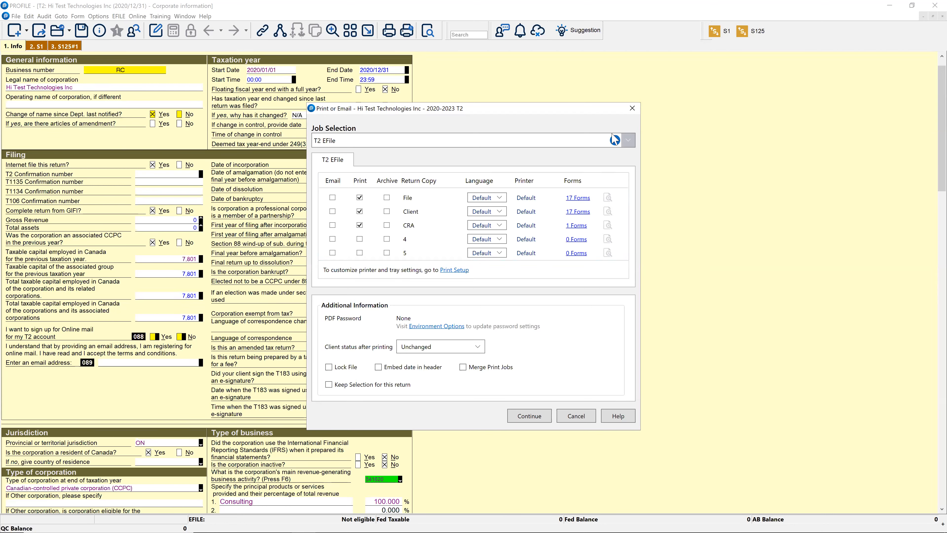
pyautogui.click(632, 109)
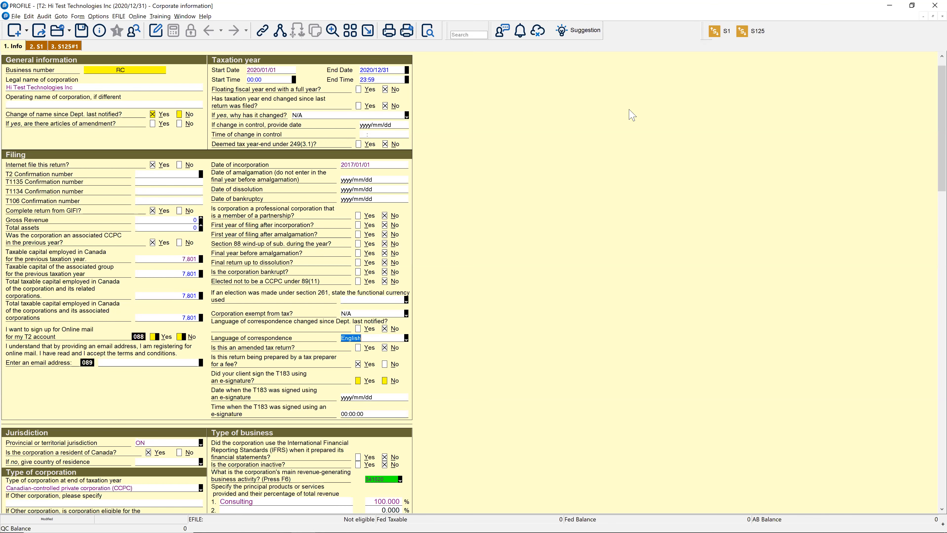
pyautogui.hotkey('alt', 'Tab')
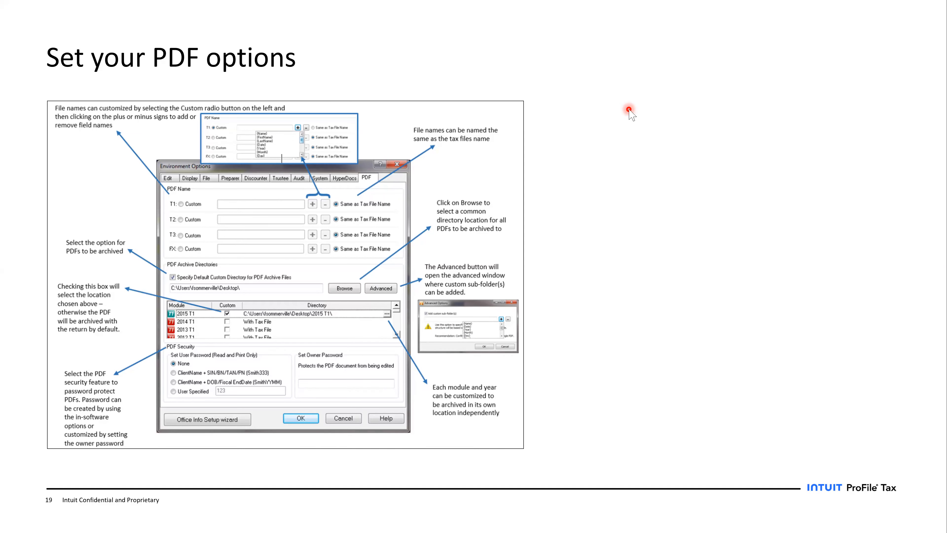
pyautogui.hotkey('alt', 'Tab')
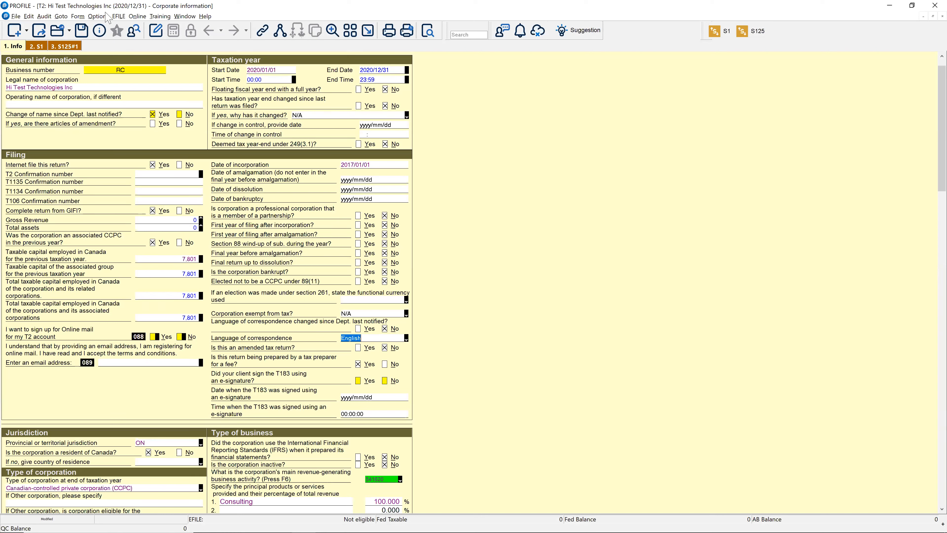
pyautogui.click(107, 16)
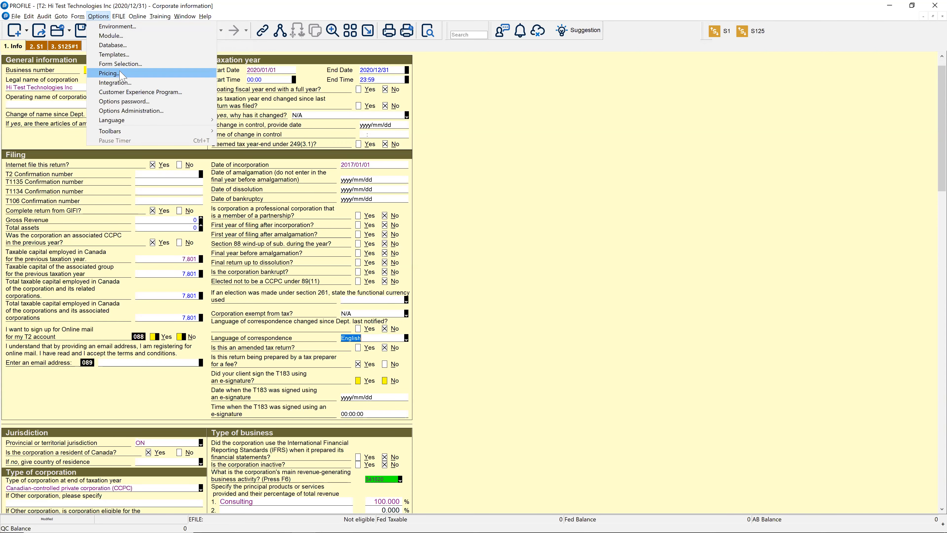
pyautogui.click(119, 73)
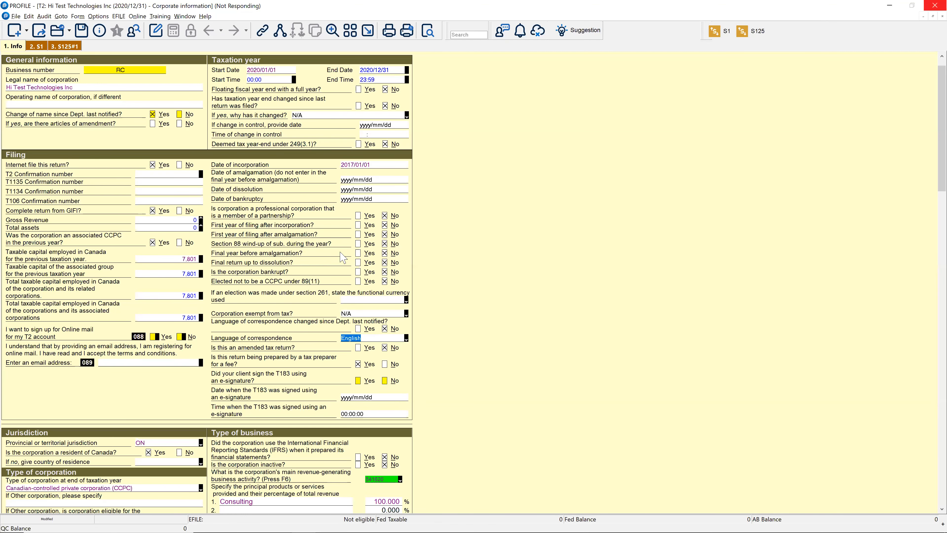
pyautogui.click(641, 157)
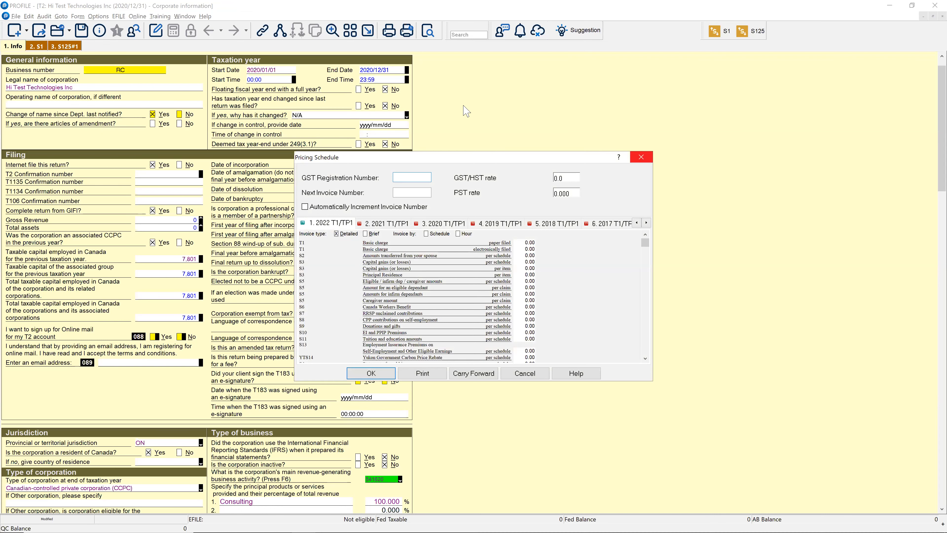
# In the form selection for the 2022 T1 Paper job, exclude the File and Client sets from printing and archive the Client set instead of emailing it
pyautogui.click(98, 16)
pyautogui.click(121, 64)
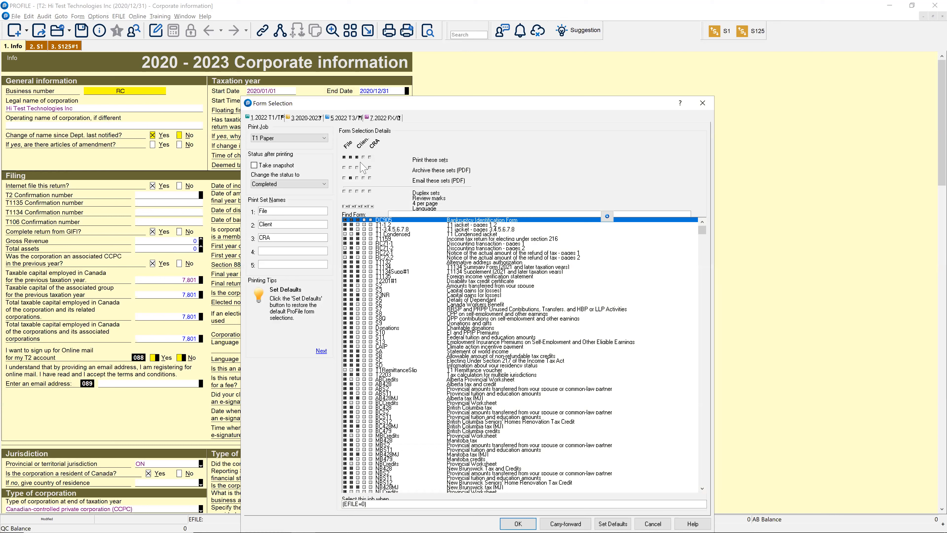
pyautogui.click(350, 157)
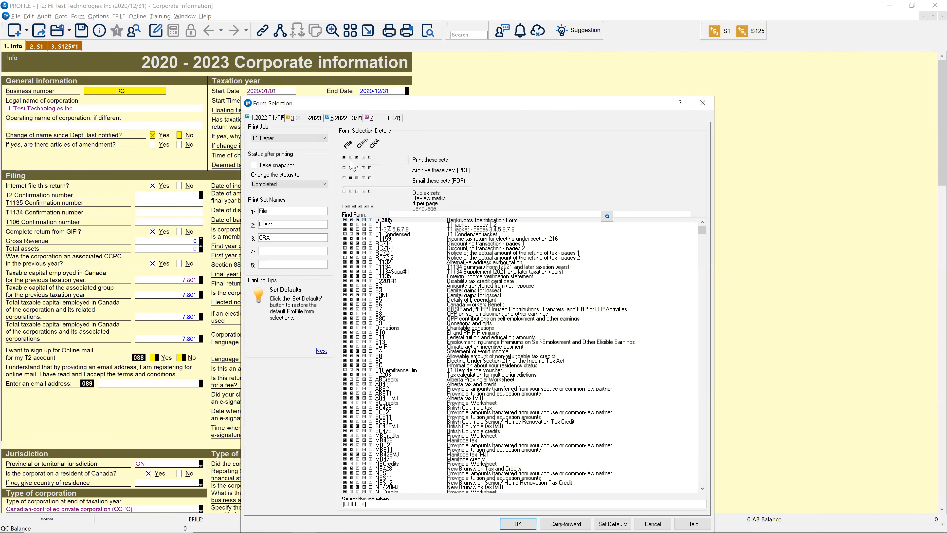
pyautogui.click(344, 157)
pyautogui.click(351, 167)
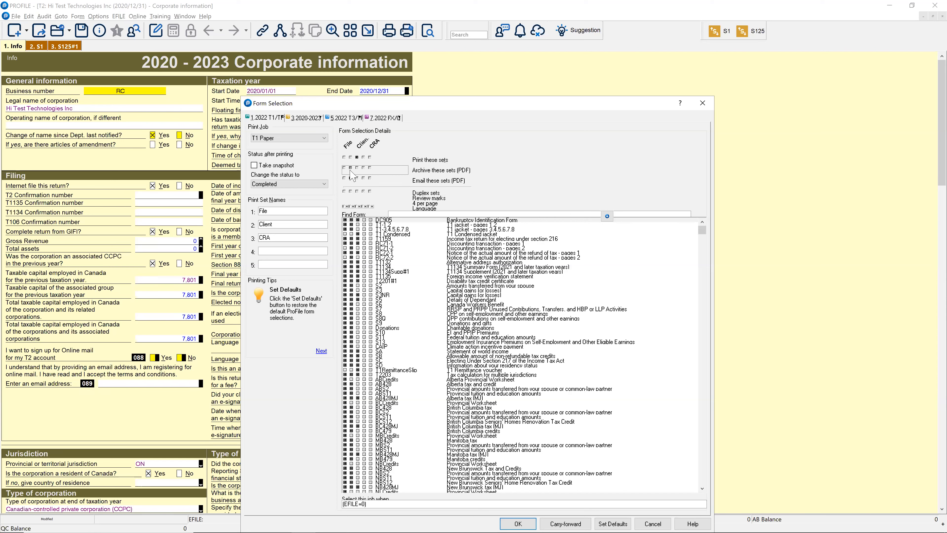
pyautogui.click(350, 178)
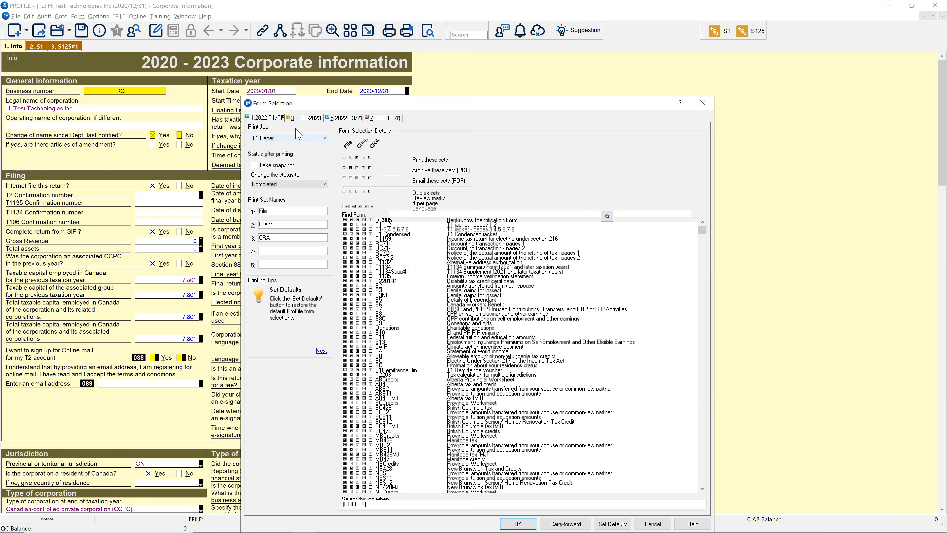
# For the 2020-2023 T2 paper job, exclude the Client set from printing and archive it as PDF instead of emailing it
pyautogui.click(307, 118)
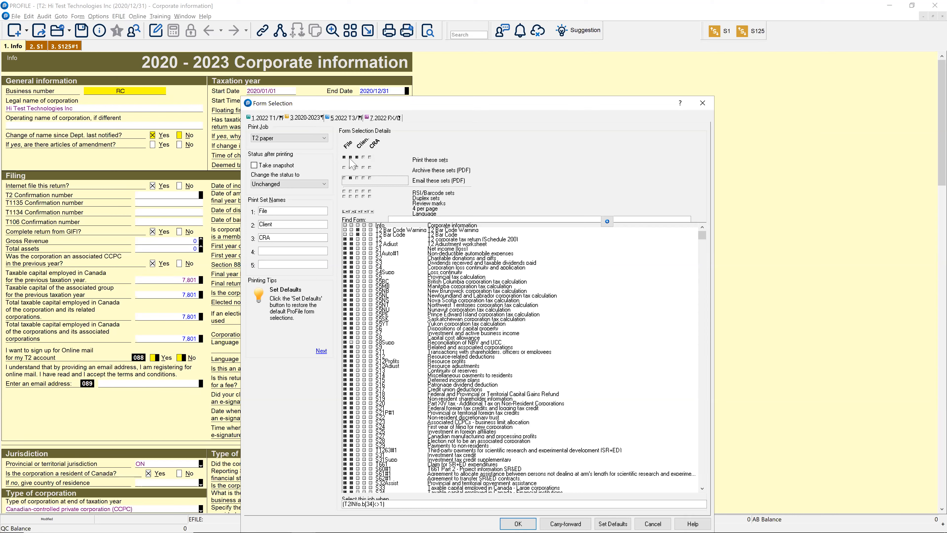
pyautogui.click(350, 157)
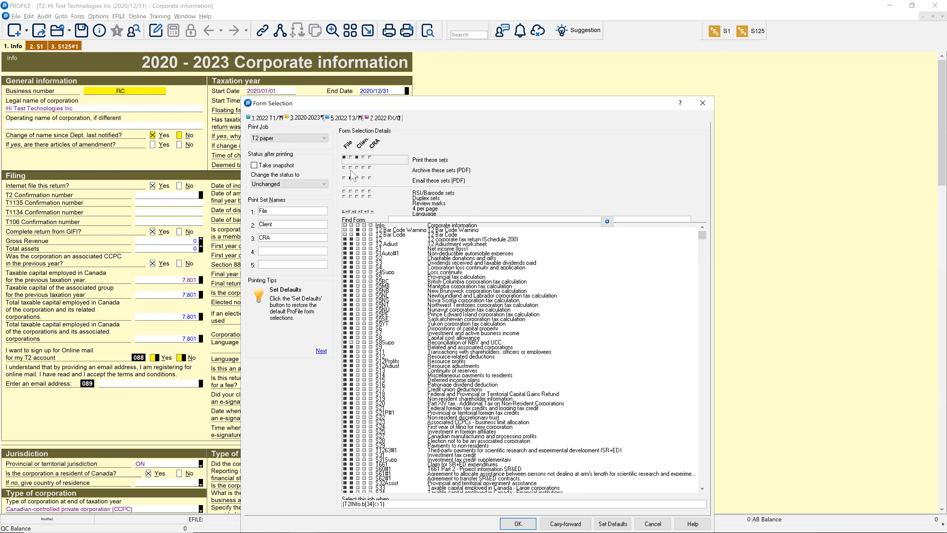
pyautogui.click(350, 168)
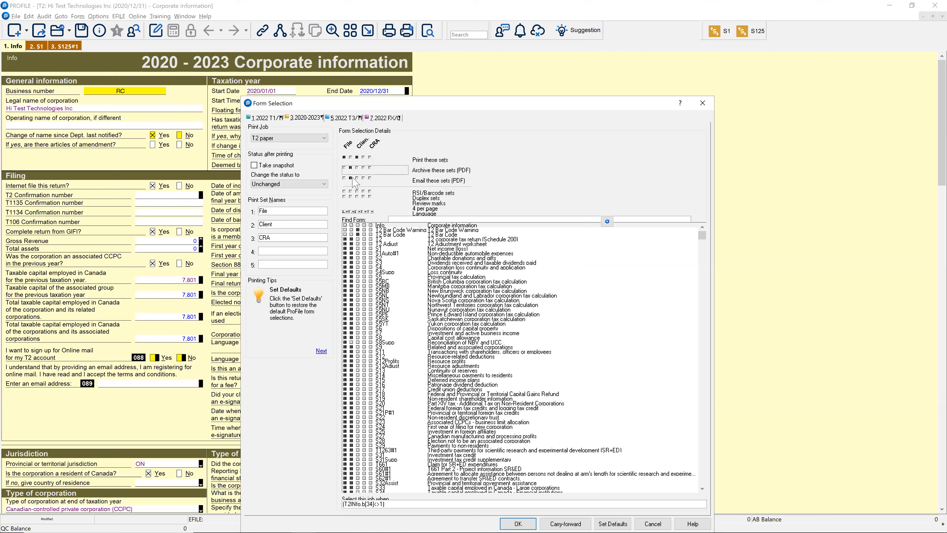
pyautogui.click(351, 178)
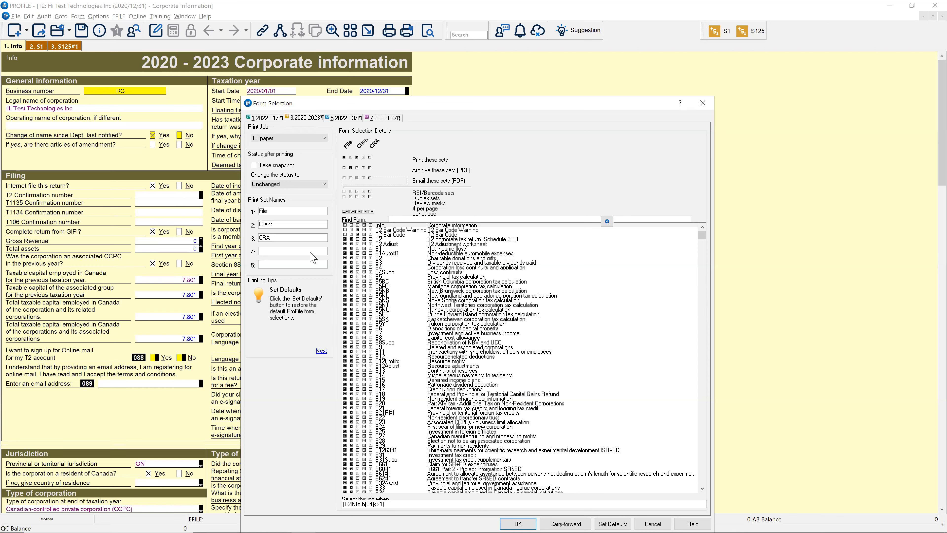
# For the T2 EFILE job, archive the Client set and exclude the Client and File sets from printing, then close Form Selection without confirming
pyautogui.click(323, 138)
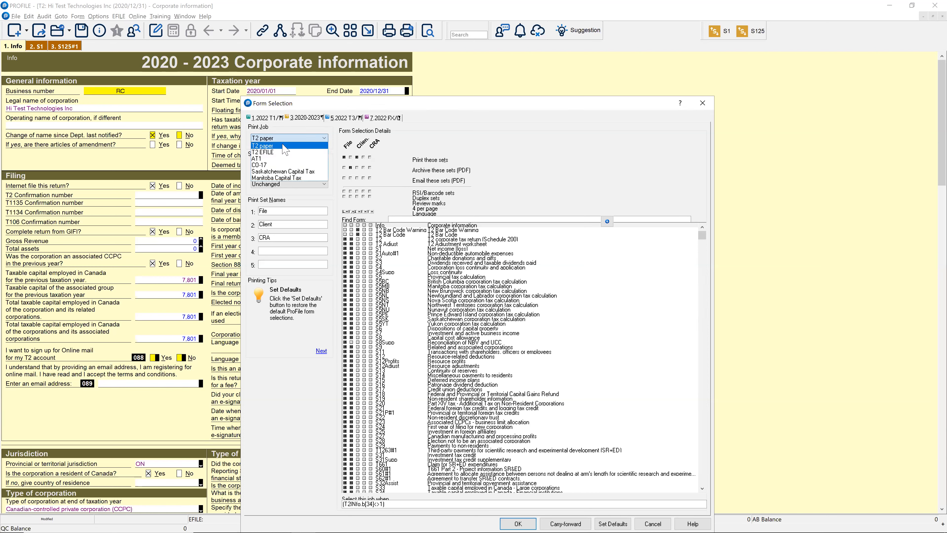
pyautogui.click(270, 161)
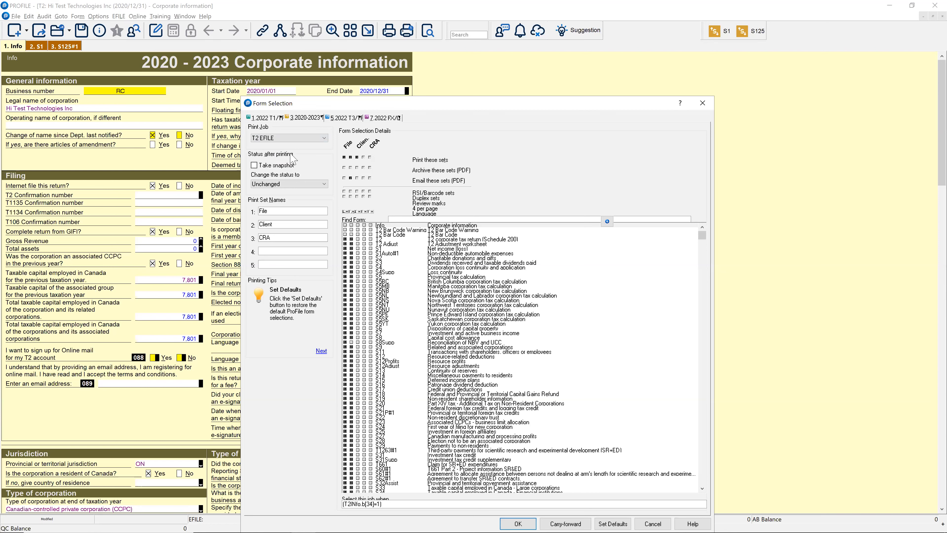
pyautogui.click(350, 168)
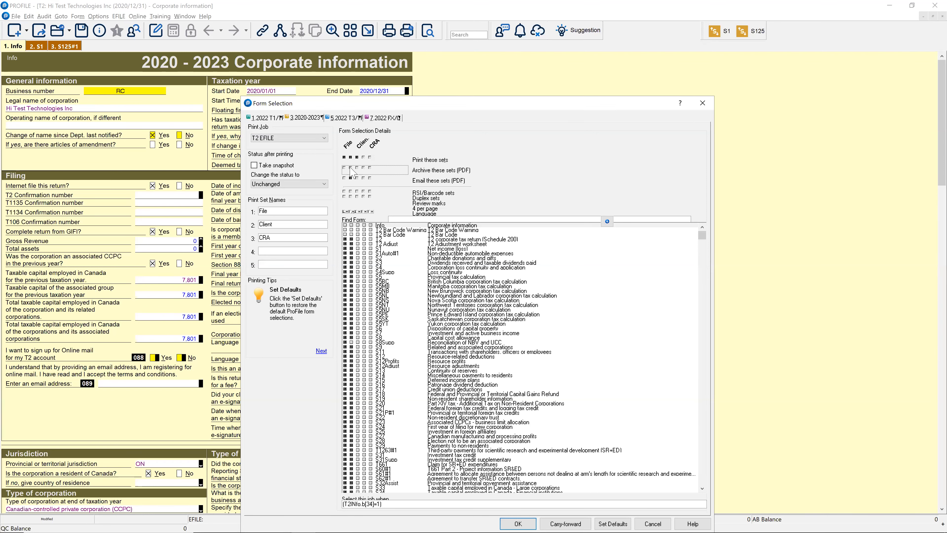
pyautogui.click(351, 158)
pyautogui.click(343, 157)
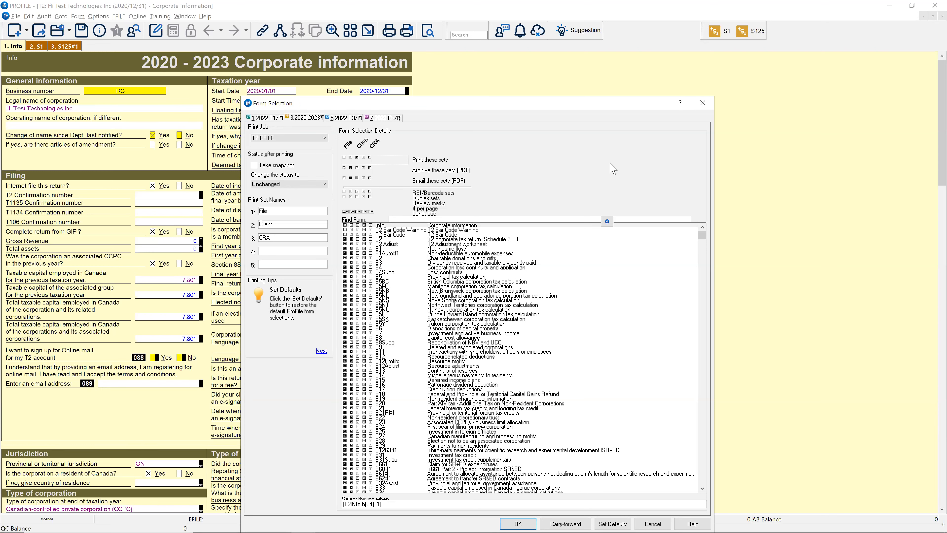
pyautogui.click(702, 103)
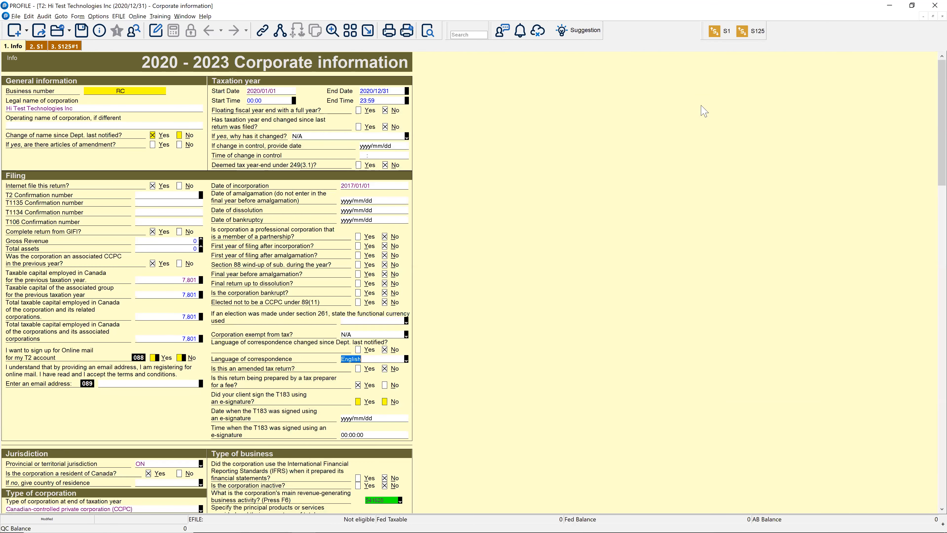
pyautogui.click(15, 17)
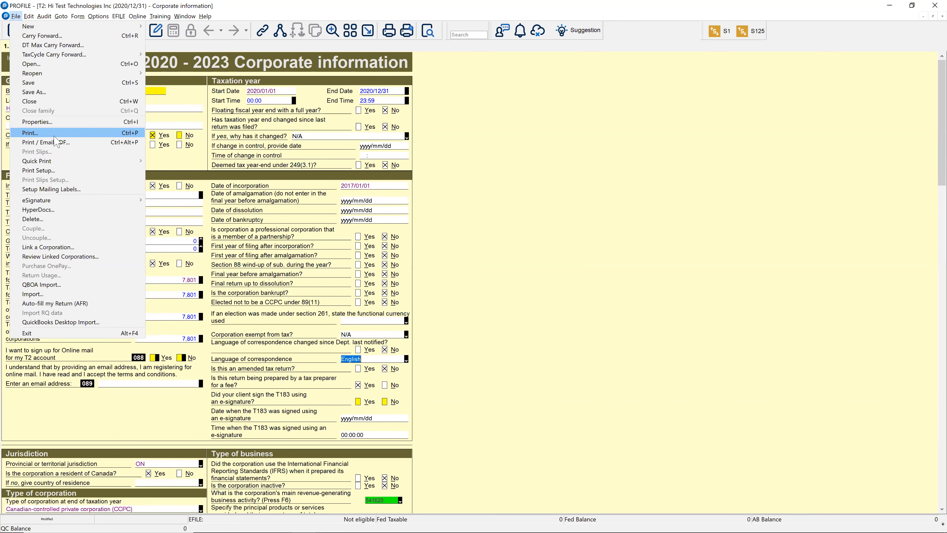
pyautogui.hotkey('alt', 'Tab')
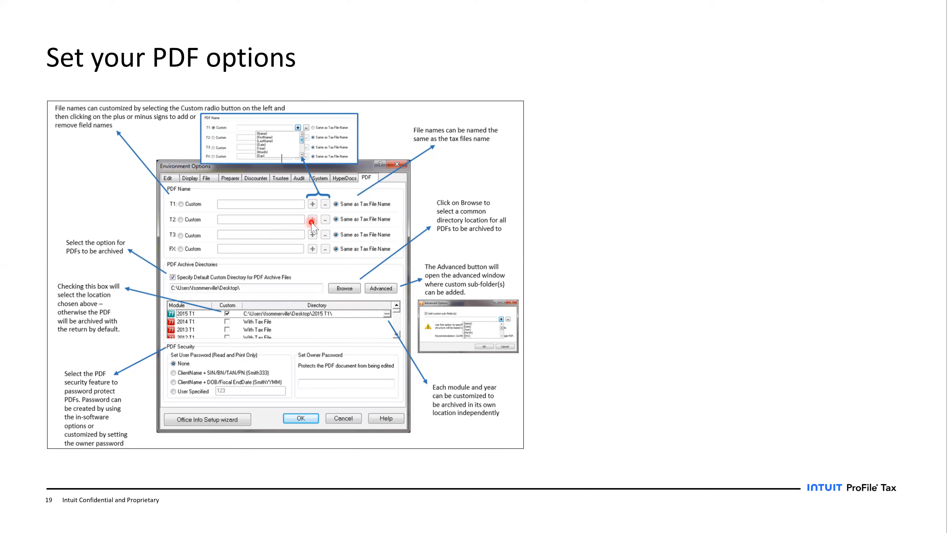
# Return to ProFile and examine the PDF environment options for file naming, module-specific archive directories and PDF security
pyautogui.hotkey('alt', 'Tab')
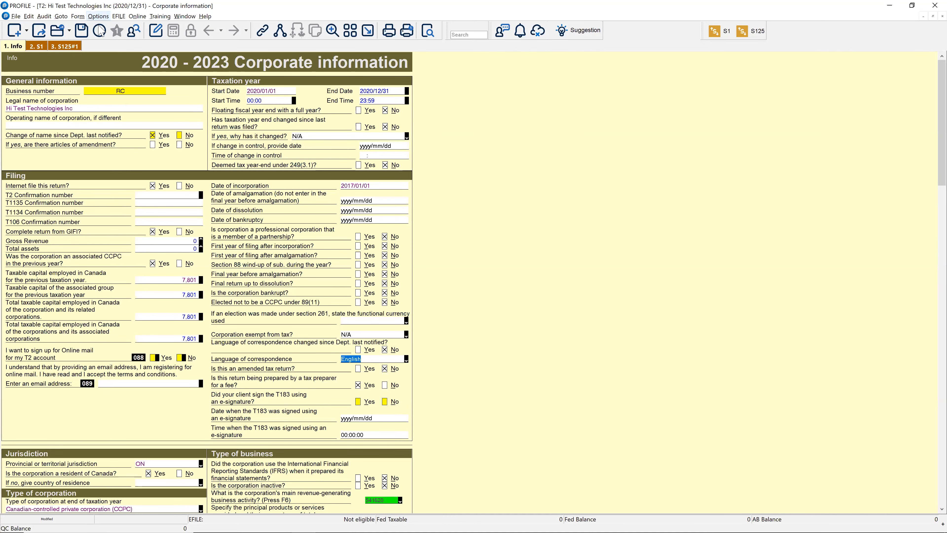
pyautogui.click(98, 16)
pyautogui.click(100, 26)
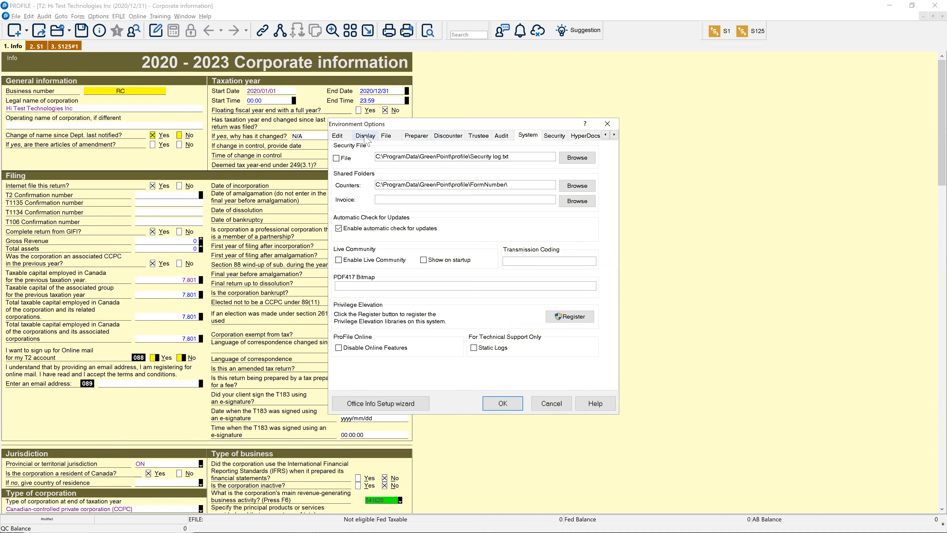
pyautogui.click(615, 135)
pyautogui.click(614, 135)
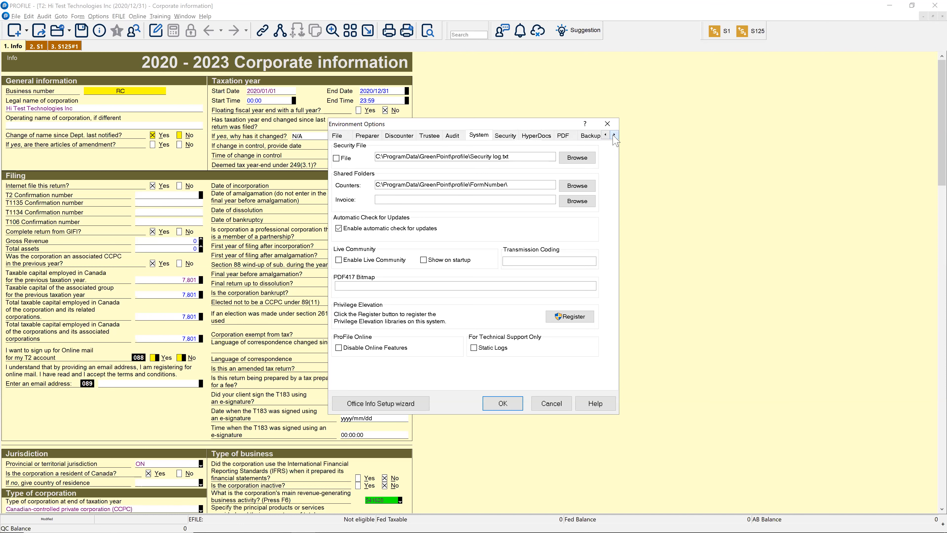
pyautogui.click(564, 136)
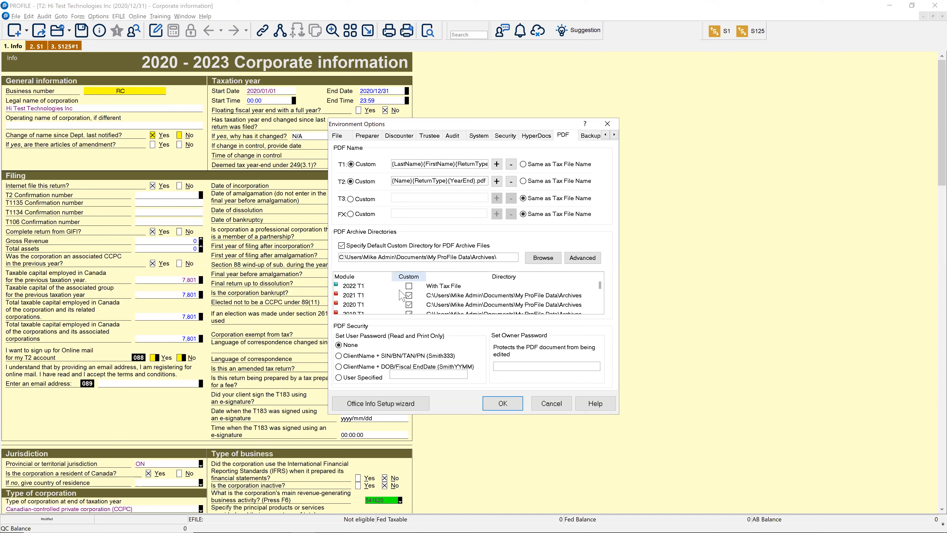
pyautogui.scroll(-2, 354, 295)
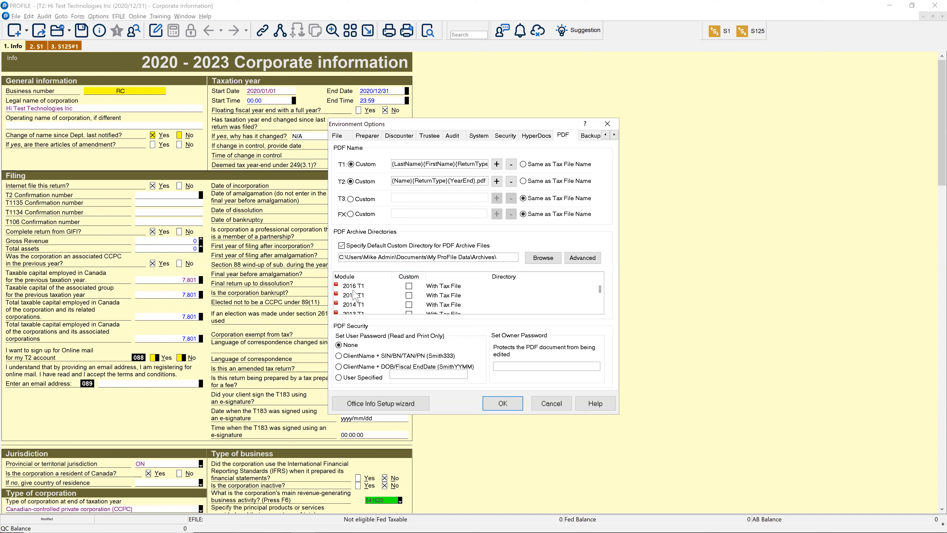
pyautogui.scroll(-2, 354, 295)
pyautogui.scroll(4, 354, 295)
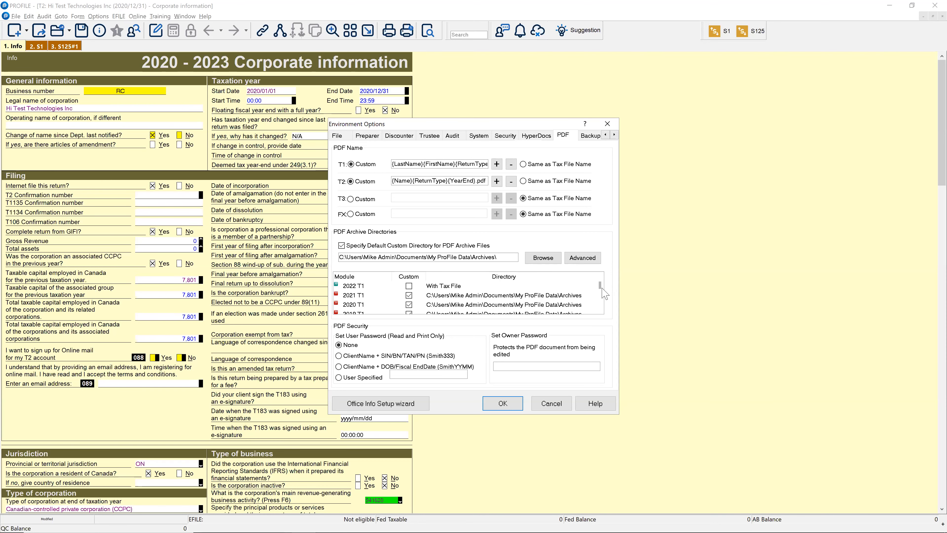
# Review the PDF archive directories of the T1, T2 and T3 modules and the PDF security choices, and close the options without saving
pyautogui.scroll(-3, 602, 289)
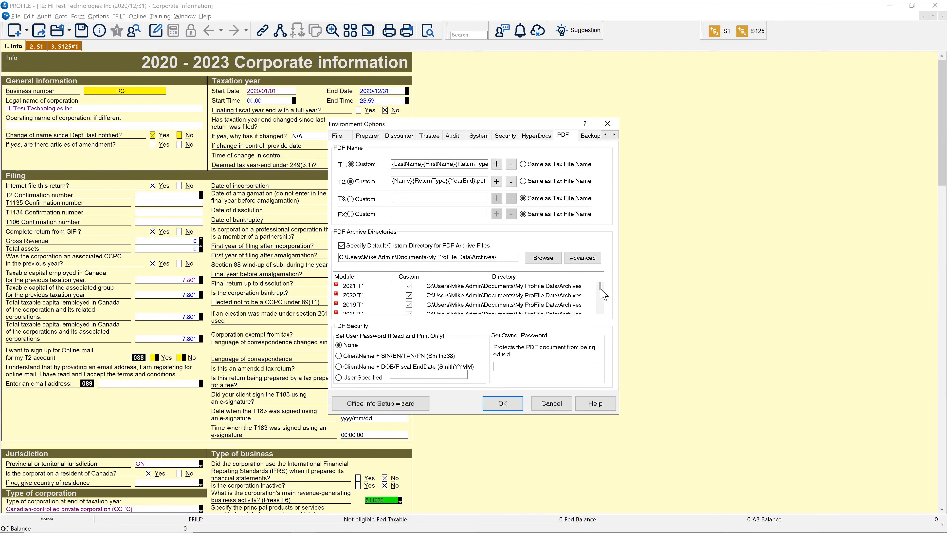
pyautogui.scroll(-2, 604, 299)
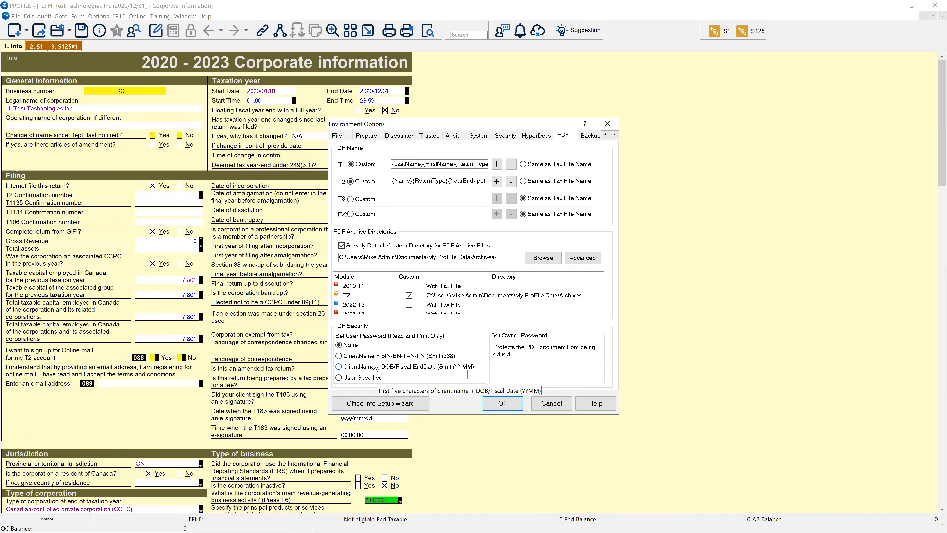
pyautogui.click(551, 404)
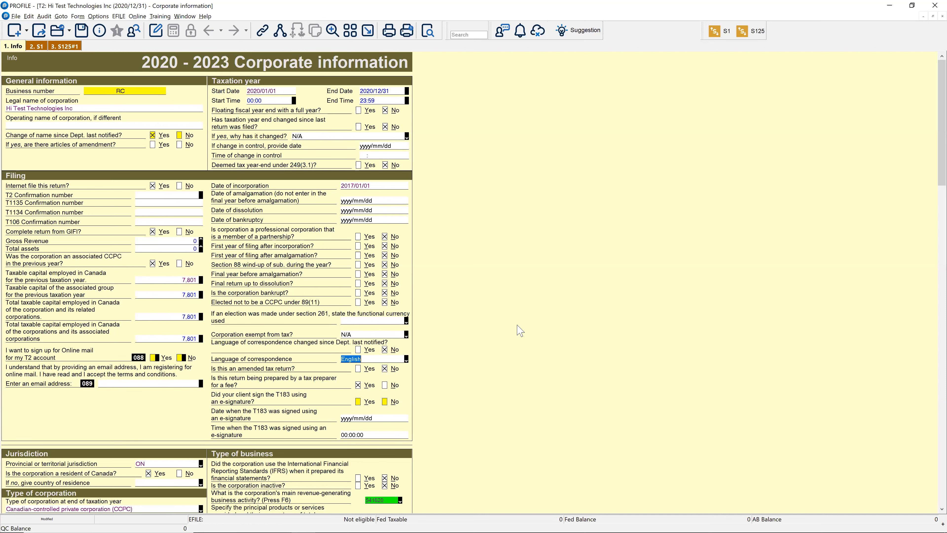
# Glance at the forms template slide, return to ProFile and compare the Template Editor's 2022 T1 and 2020-2023 T2 template lists
pyautogui.hotkey('alt', 'Tab')
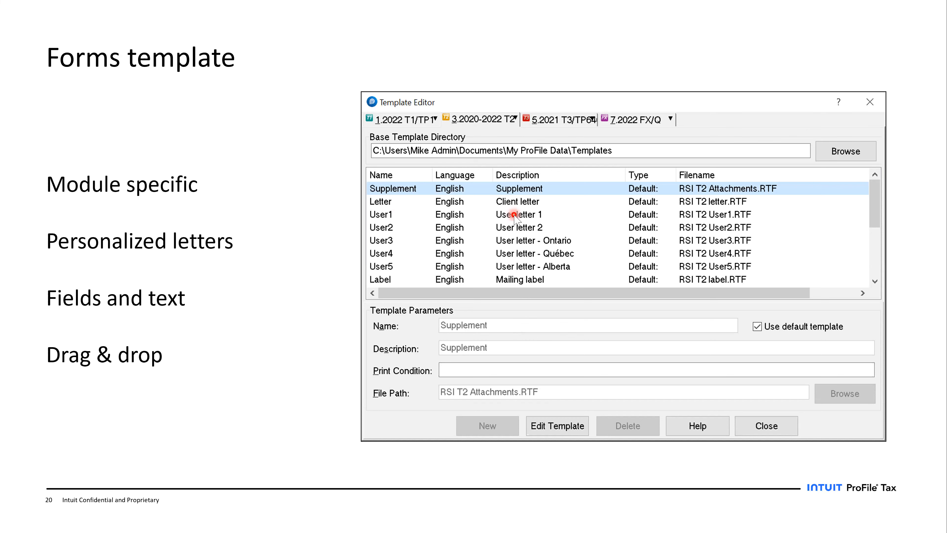
pyautogui.hotkey('alt', 'Tab')
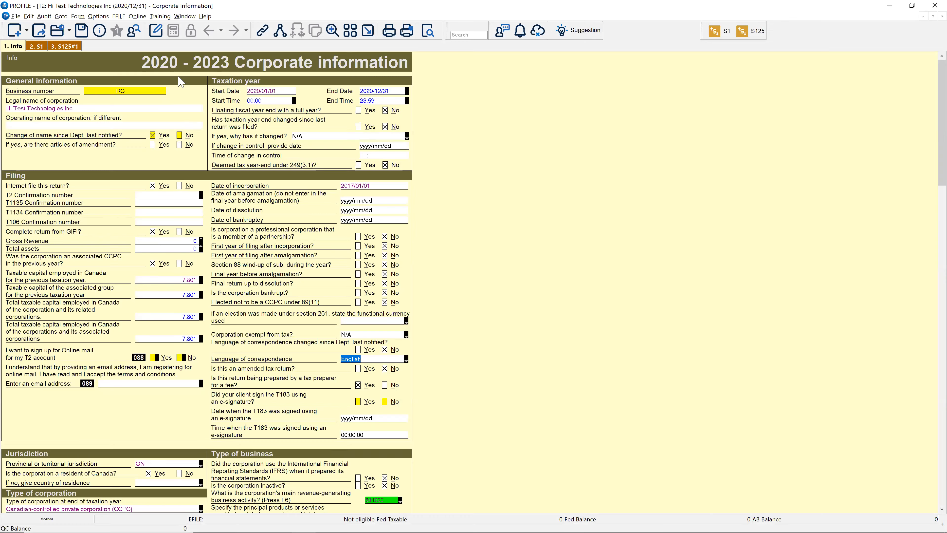
pyautogui.click(100, 17)
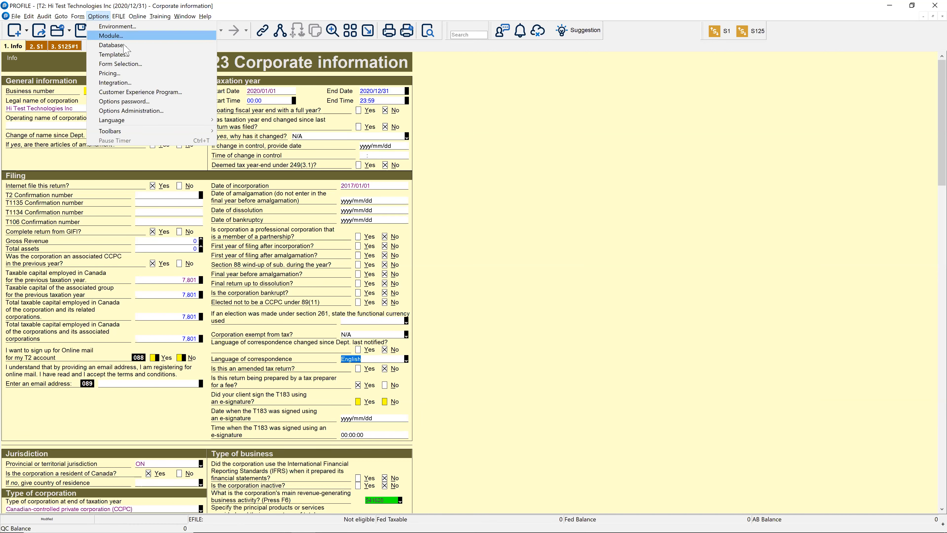
pyautogui.click(130, 55)
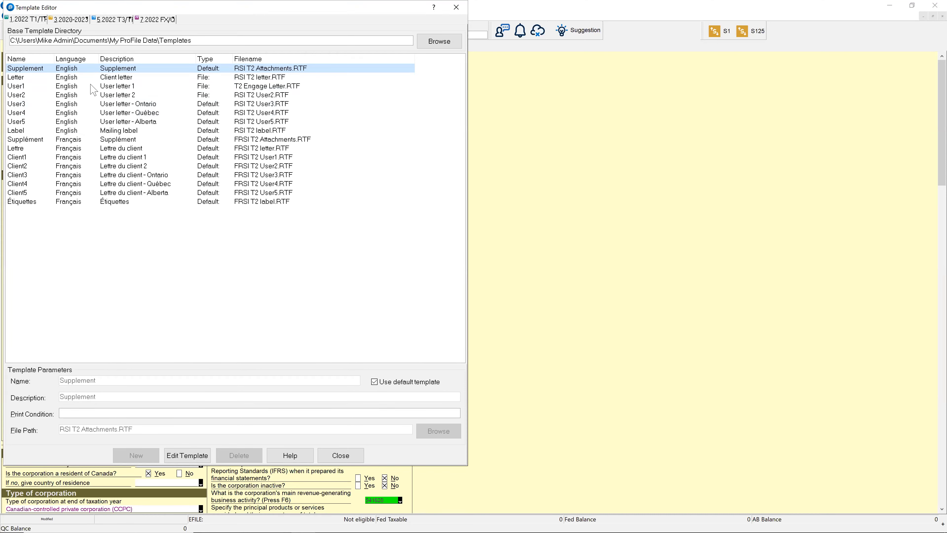
pyautogui.click(21, 21)
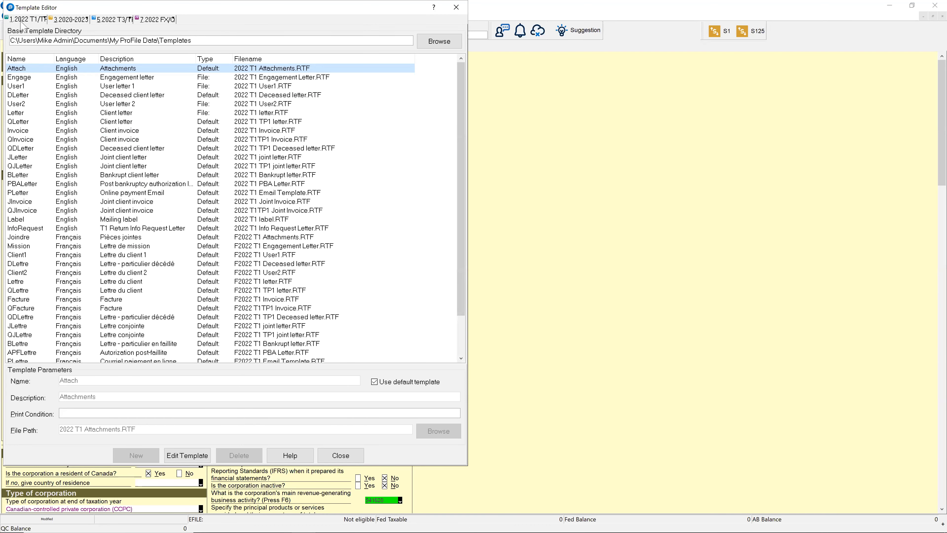
pyautogui.click(69, 21)
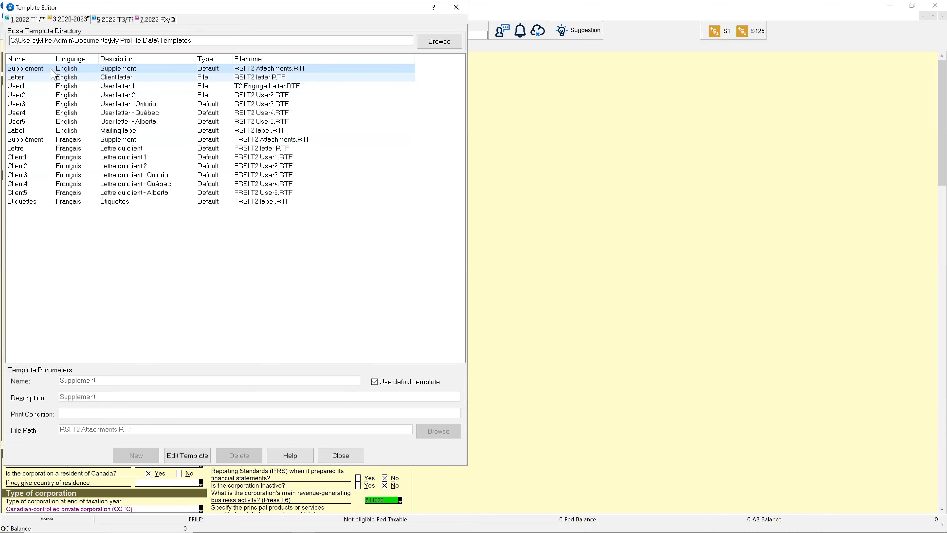
# Open the English T2 client letter template (RSI T2 letter.RTF) and examine its first paragraph about the enclosed tax return
pyautogui.click(120, 79)
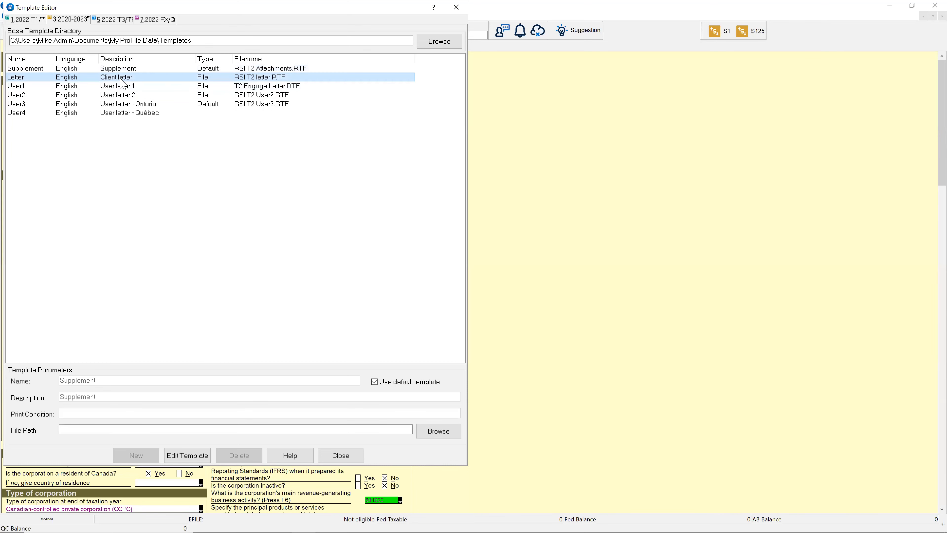
pyautogui.press('Escape')
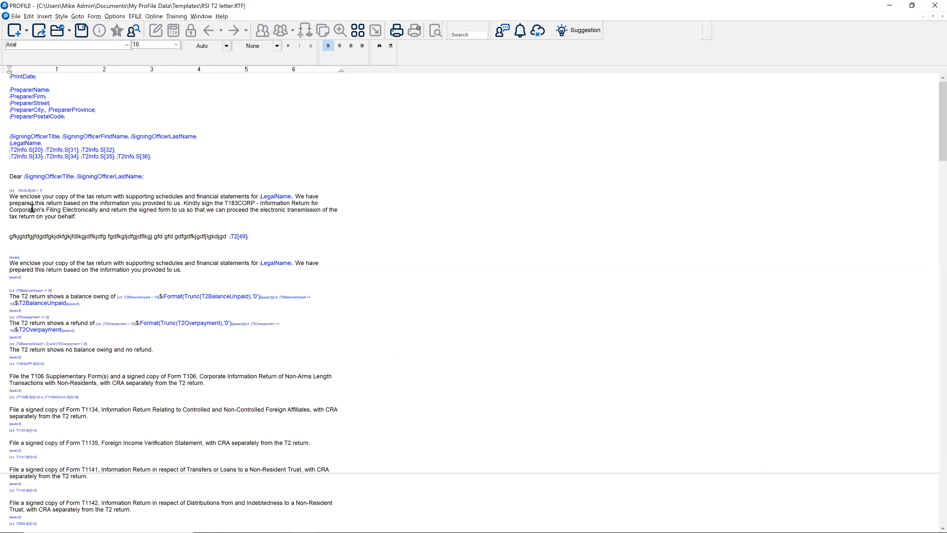
pyautogui.moveTo(10, 196); pyautogui.dragTo(85, 220)
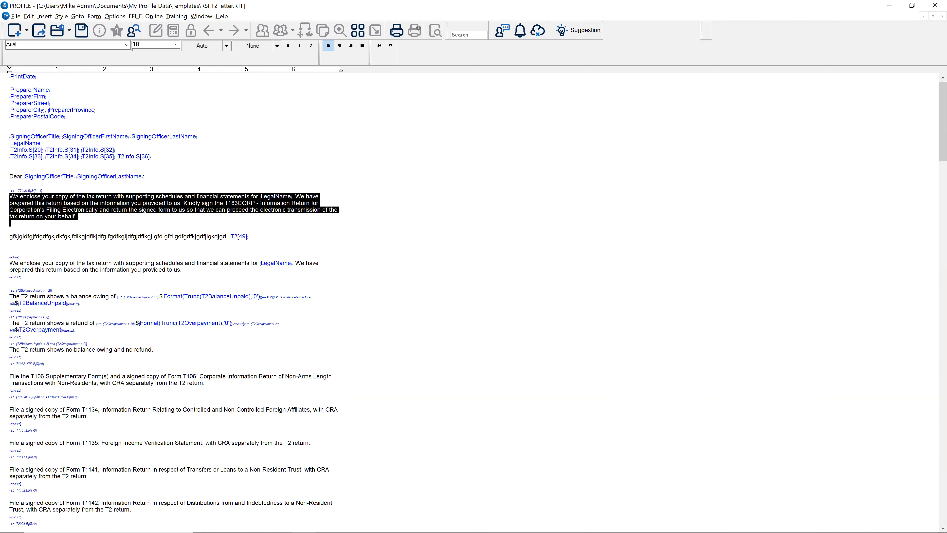
pyautogui.click(101, 226)
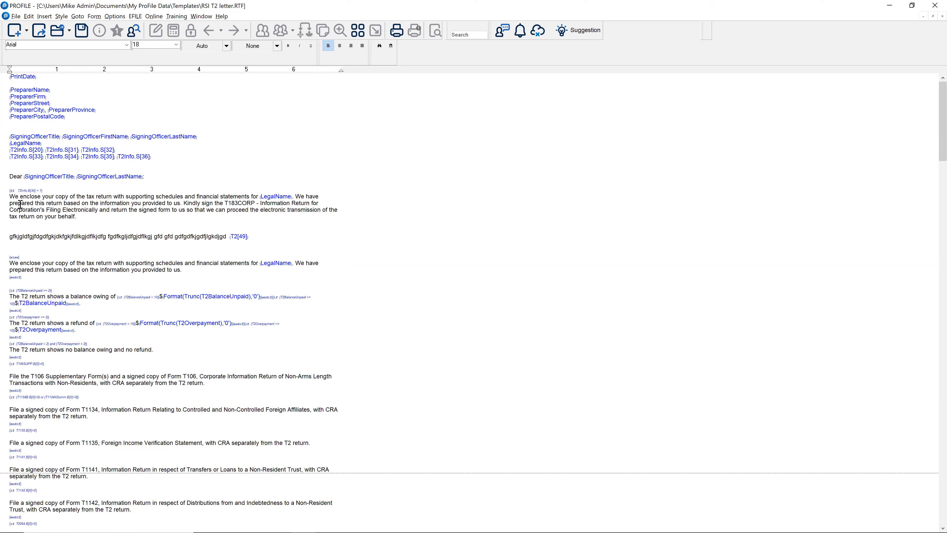
# Replace the filler line below the letter's first paragraph with new filler text beginning "AFf faFADDf fdsf sfd aEWQEQ eq da asd asda"
pyautogui.click(12, 197)
pyautogui.moveTo(254, 235); pyautogui.dragTo(15, 227)
pyautogui.press('Delete')
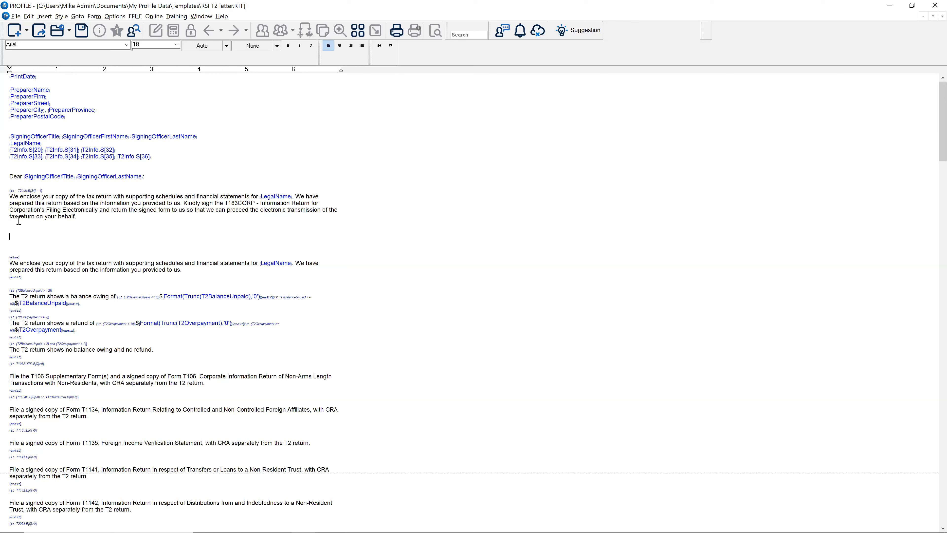
pyautogui.write('AFf faFADDf fdsf sfd aEWQEQ')
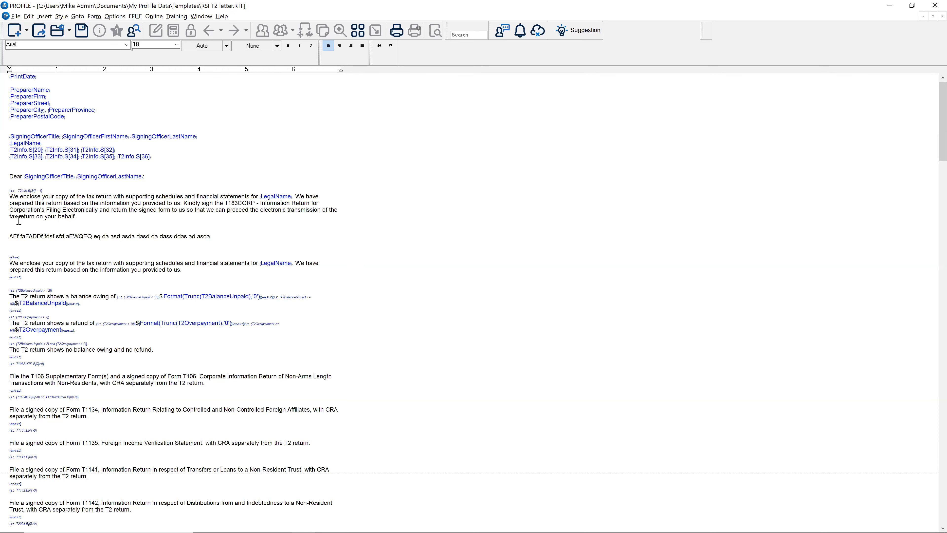
pyautogui.write(' eq da asd asda dasd da dass ddas a')
# In the T2 return's Schedule 125, copy the field code of the blank current-year revenue line below trade sales
pyautogui.click(201, 17)
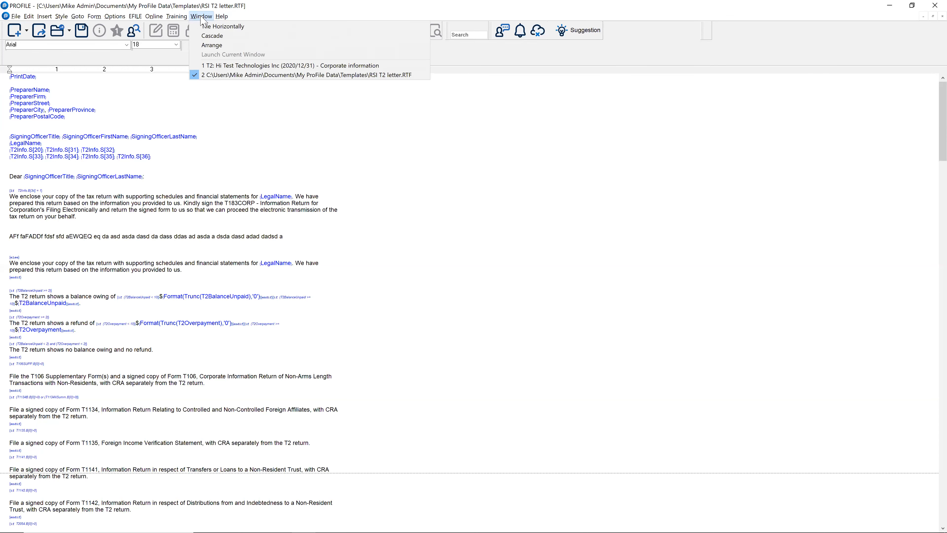
pyautogui.click(229, 67)
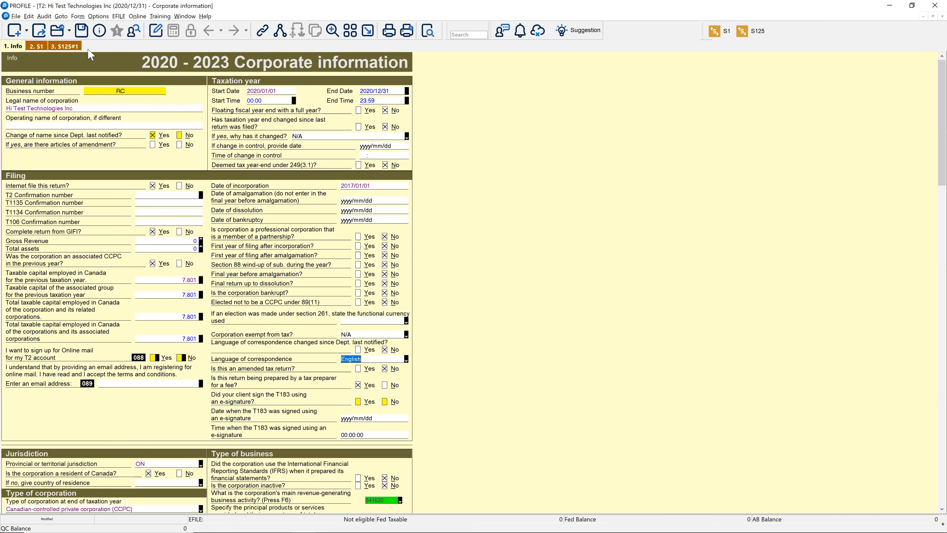
pyautogui.click(77, 48)
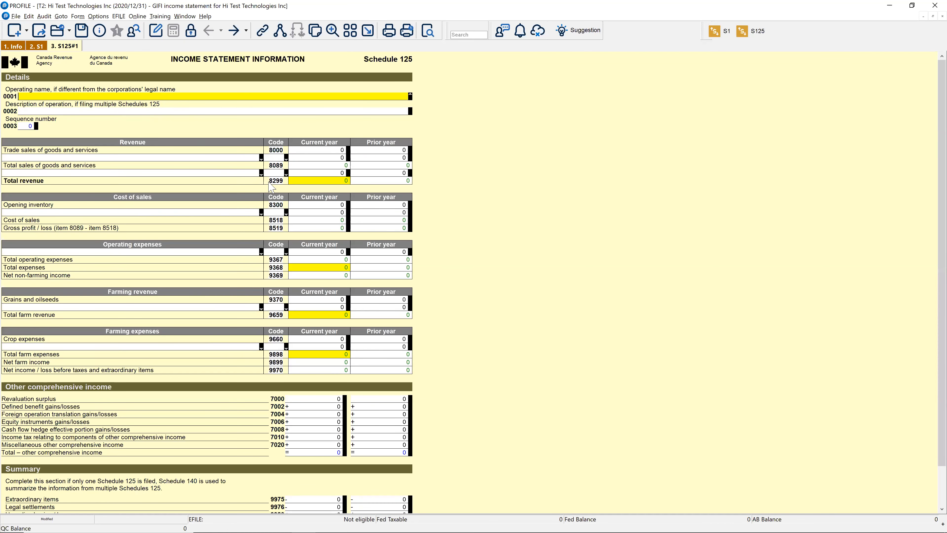
pyautogui.rightClick(305, 148)
pyautogui.click(304, 148)
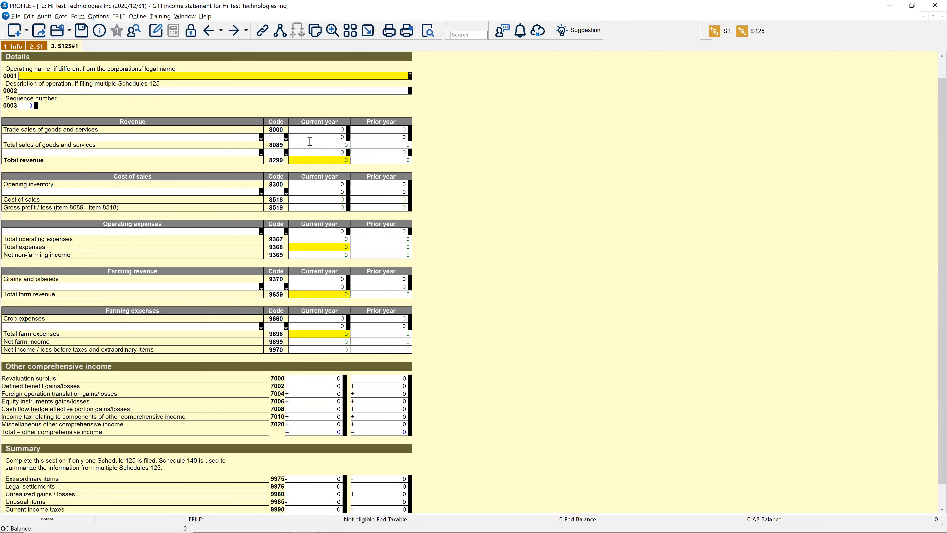
pyautogui.rightClick(305, 132)
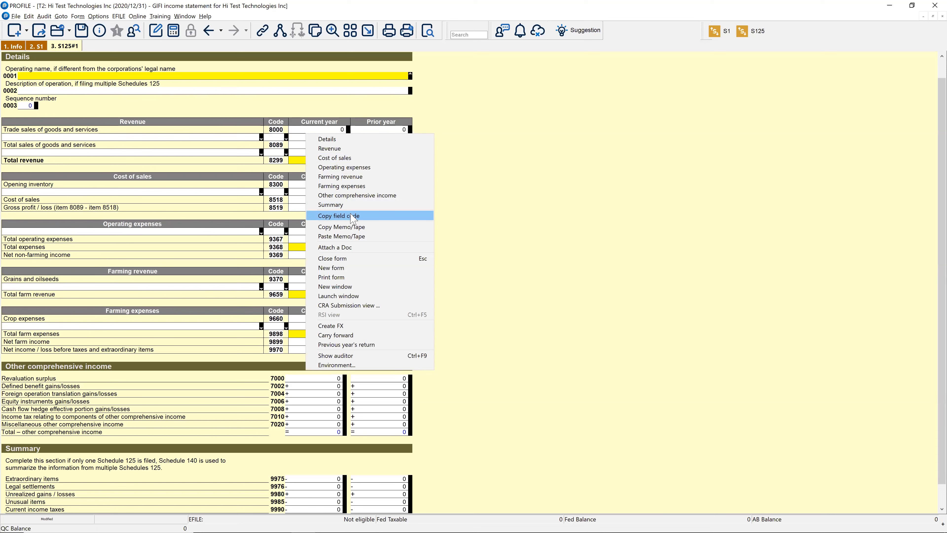
pyautogui.click(337, 216)
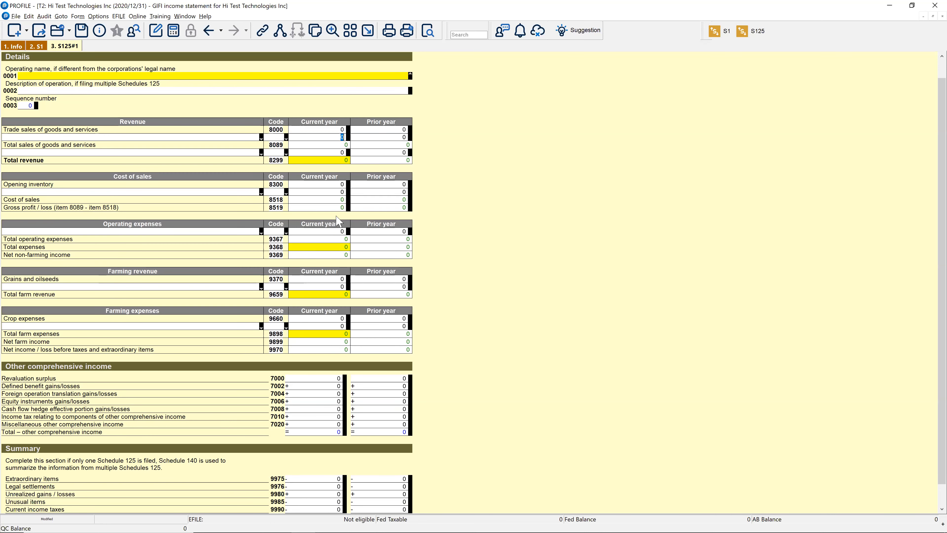
# Paste the copied Schedule 125 revenue field code at the end of the new filler line in the T2 letter template
pyautogui.click(184, 18)
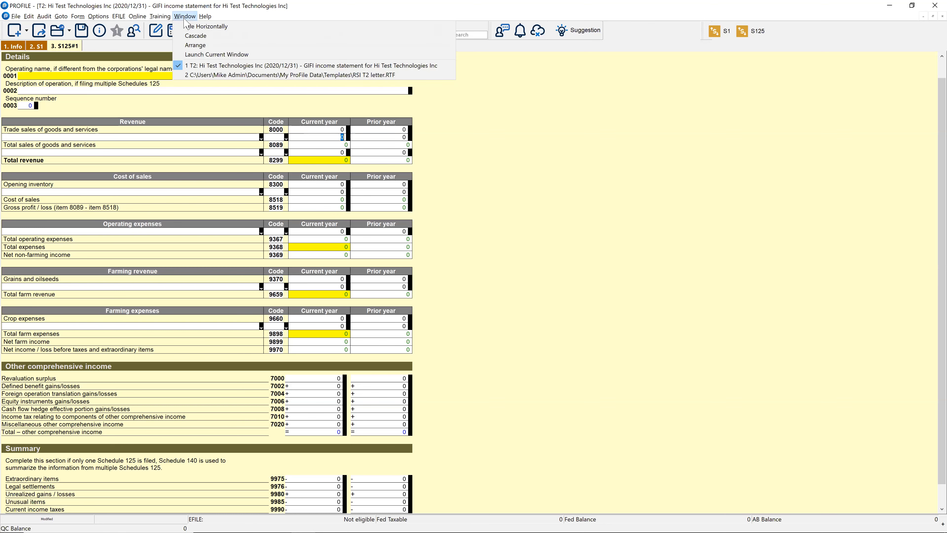
pyautogui.click(214, 75)
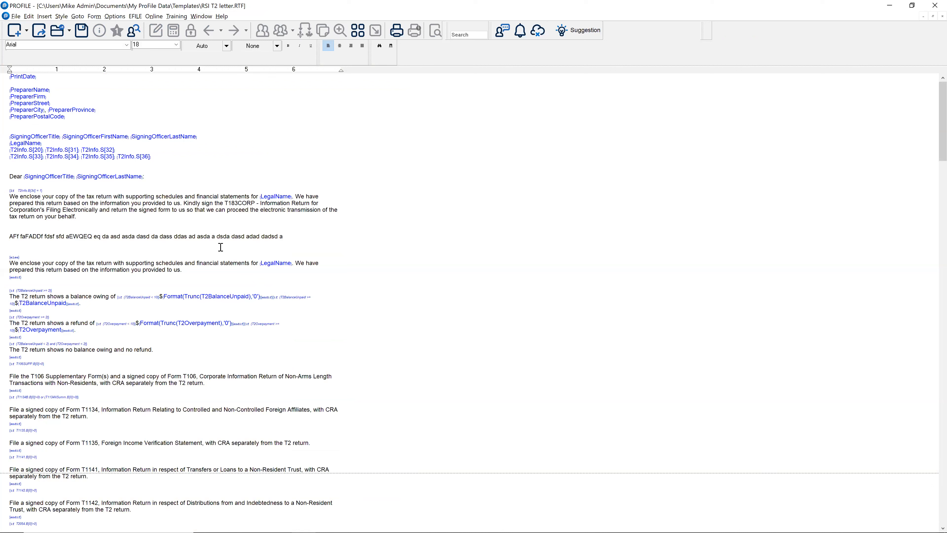
pyautogui.moveTo(12, 237); pyautogui.dragTo(282, 236)
pyautogui.click(291, 236)
pyautogui.hotkey('ctrl', 'v')
pyautogui.moveTo(9, 236); pyautogui.dragTo(112, 251)
pyautogui.click(110, 250)
# Arrange the letter and the T2 return in separate windows and insert the current-year trade sales field (8000) into the letter's filler line
pyautogui.click(933, 17)
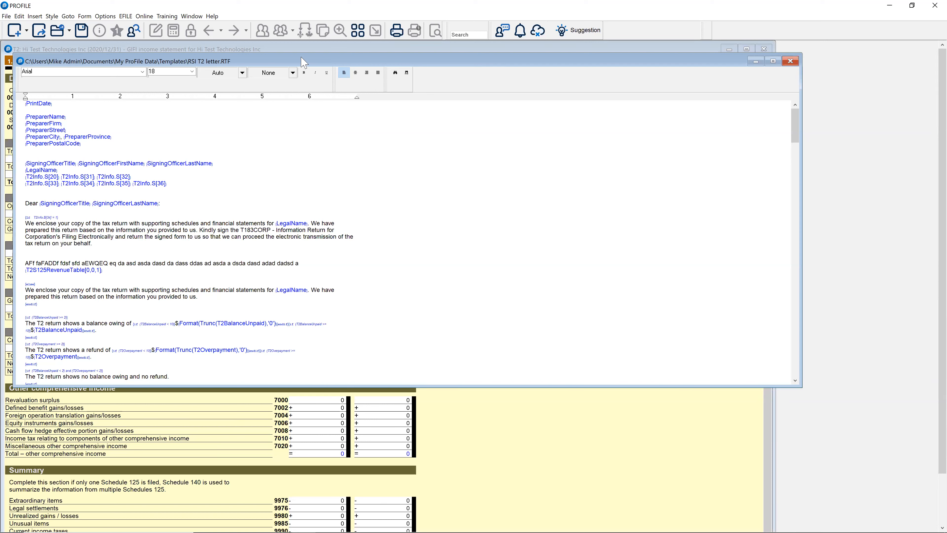
pyautogui.click(368, 61)
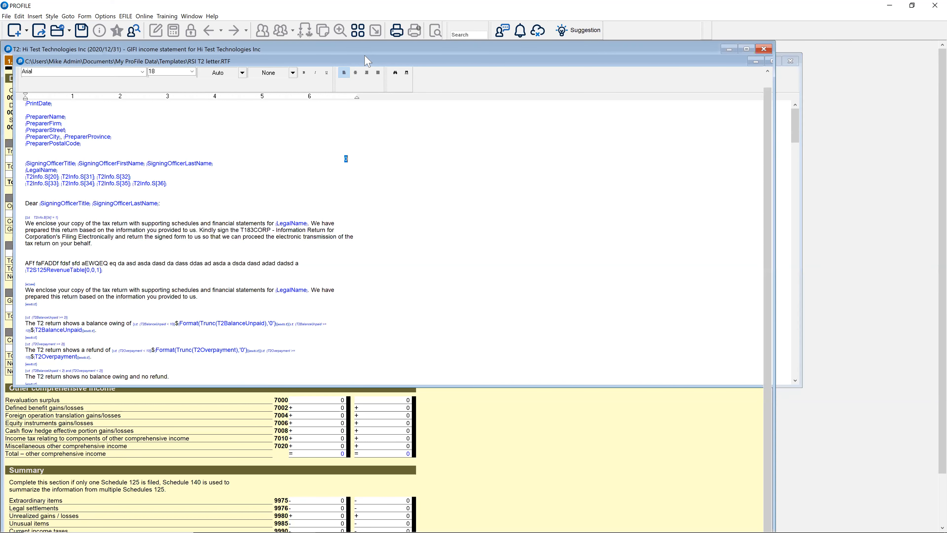
pyautogui.moveTo(365, 56); pyautogui.dragTo(795, 106)
pyautogui.click(769, 203)
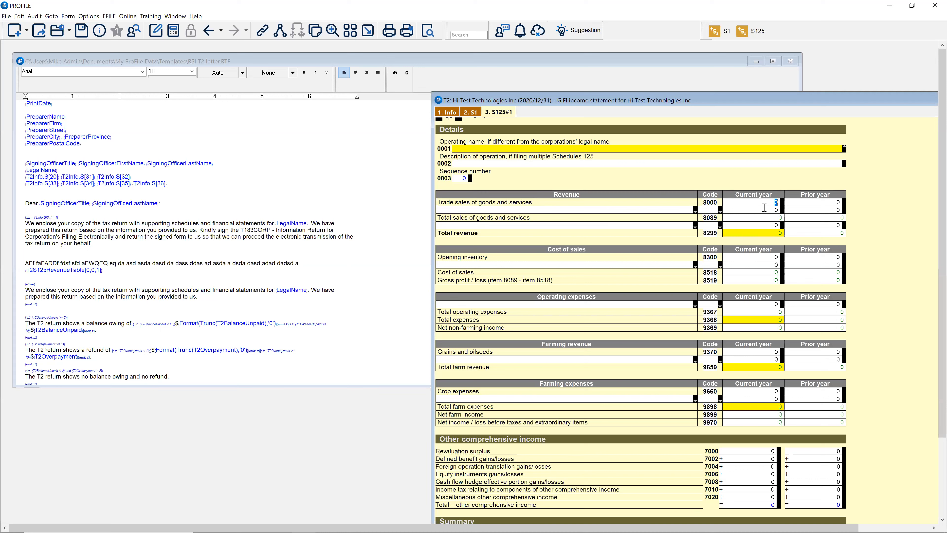
pyautogui.moveTo(774, 203); pyautogui.dragTo(352, 263)
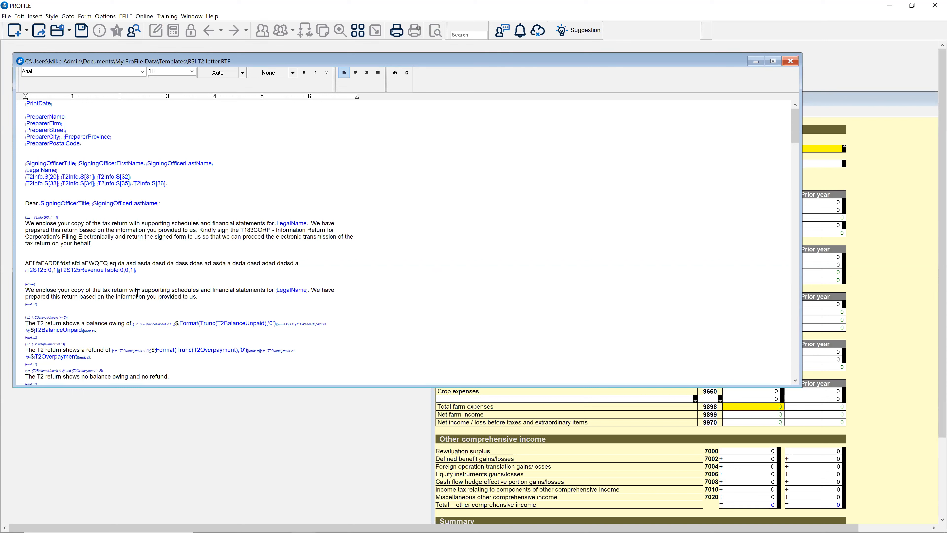
# Look through the T2 letter template with its inserted field codes and close it, discarding the changes
pyautogui.scroll(-5, 140, 290)
pyautogui.scroll(5, 139, 293)
pyautogui.click(790, 62)
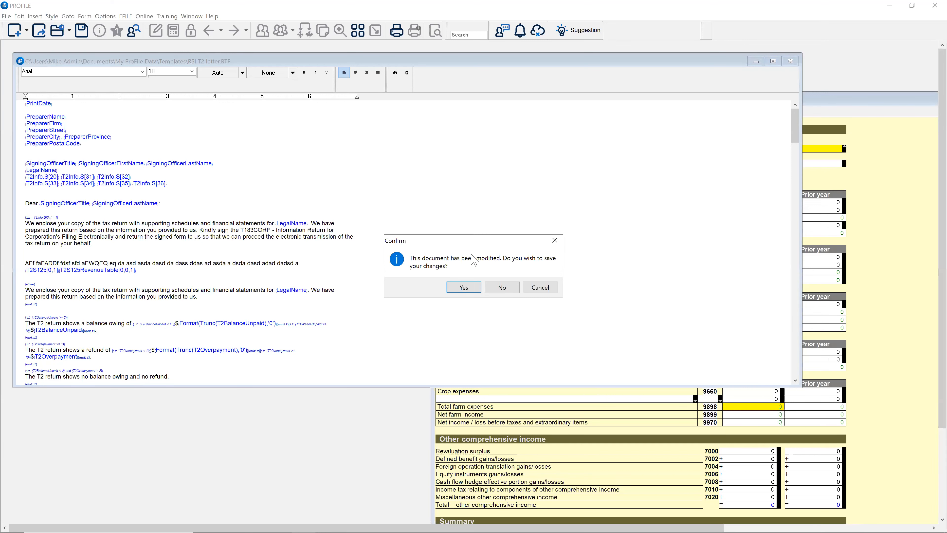
pyautogui.click(497, 288)
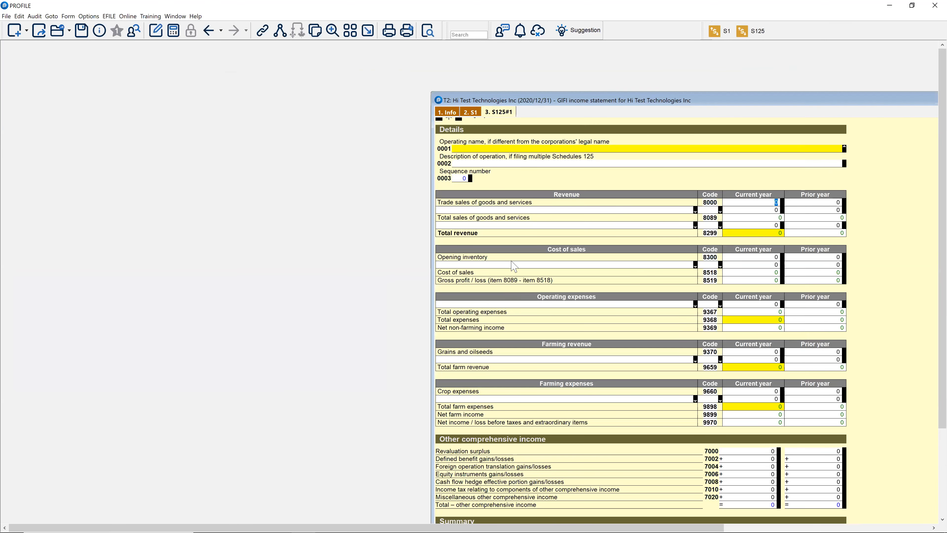
# Reposition the T2 return window so it fits inside the workspace and switch to the PowerPoint slide show
pyautogui.moveTo(698, 97); pyautogui.dragTo(506, 72)
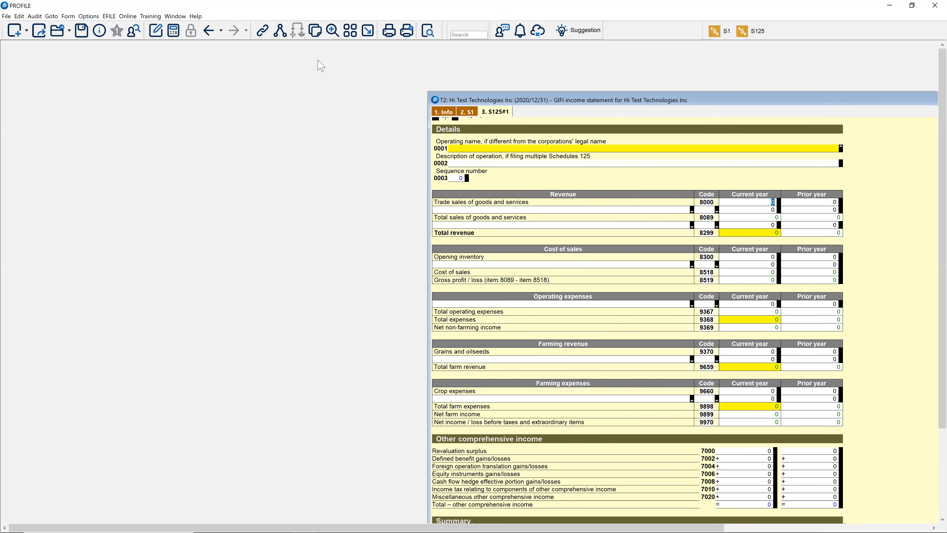
pyautogui.moveTo(318, 60); pyautogui.dragTo(318, 60)
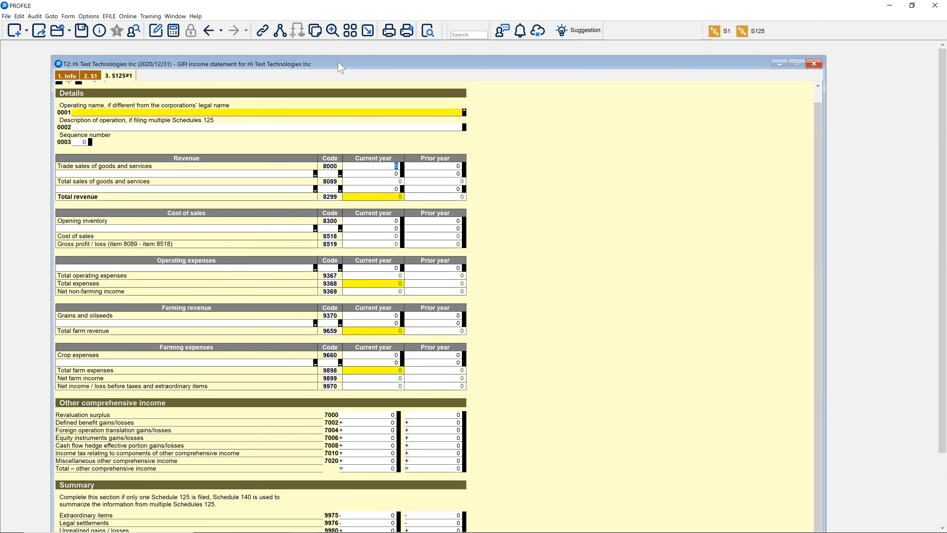
pyautogui.hotkey('alt', 'Tab')
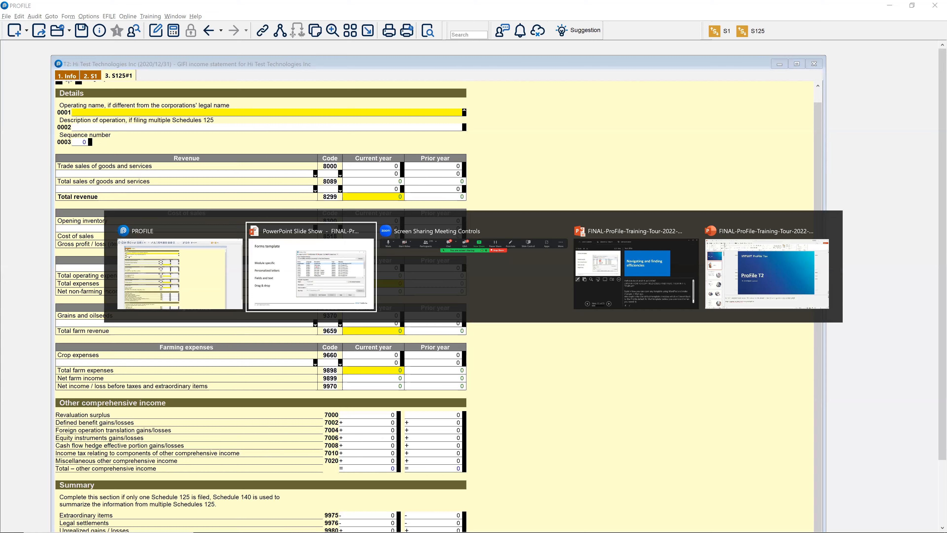
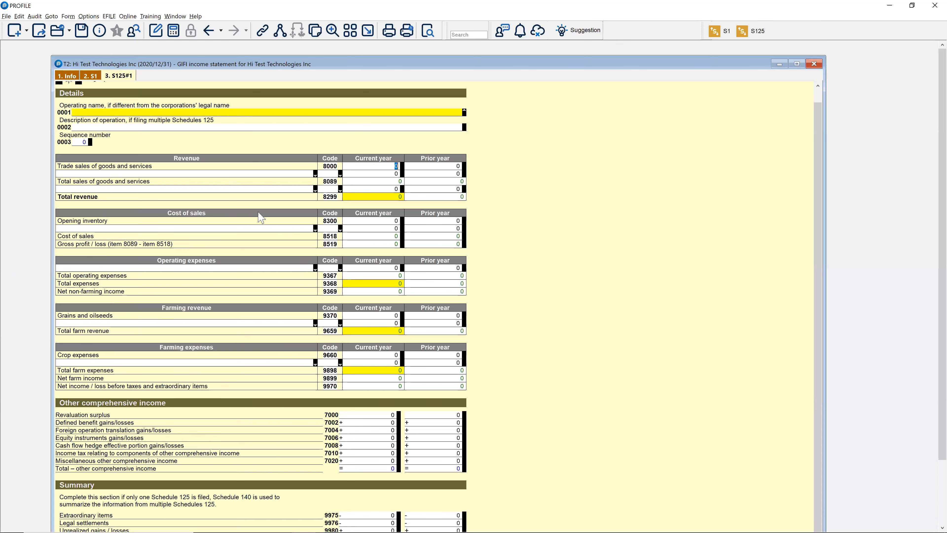
# Browse the saved 2022 T1 returns in the file opening dialog and close it without opening a file
pyautogui.hotkey('ctrl', 'o')
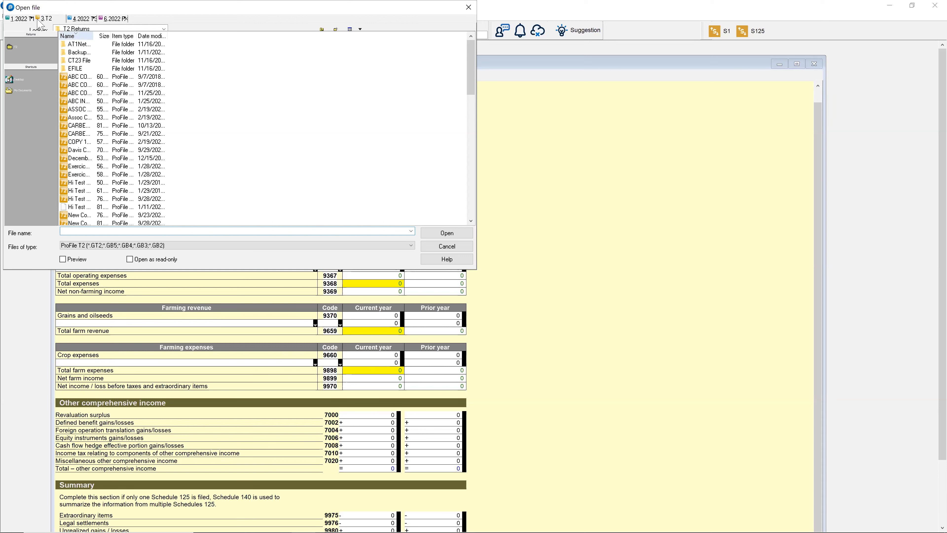
pyautogui.click(25, 20)
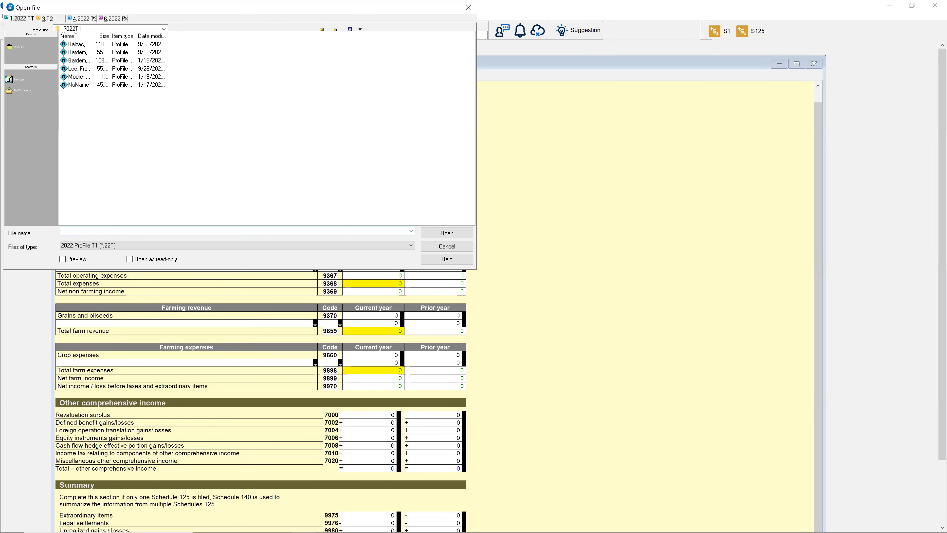
pyautogui.click(437, 247)
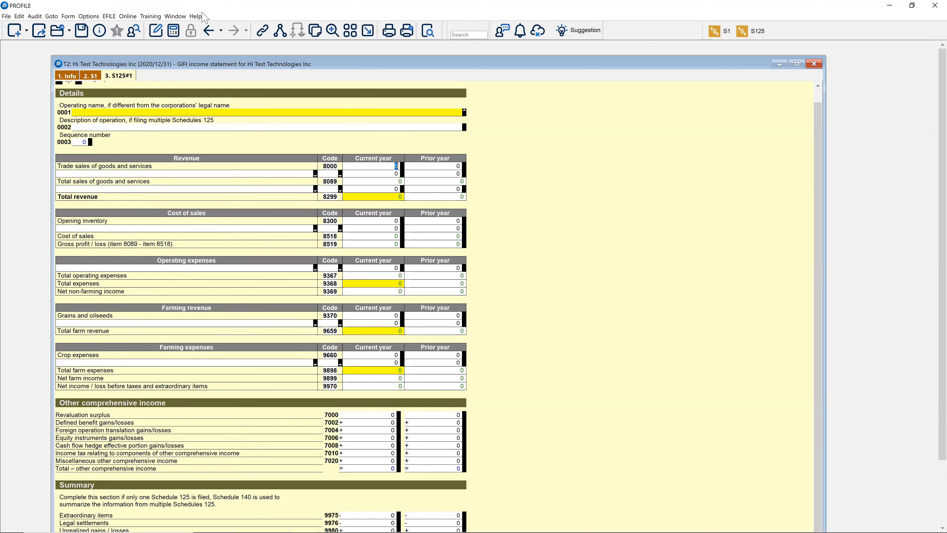
# Look through the QuickStart window's recent files and its T2 module options and close the window
pyautogui.click(195, 17)
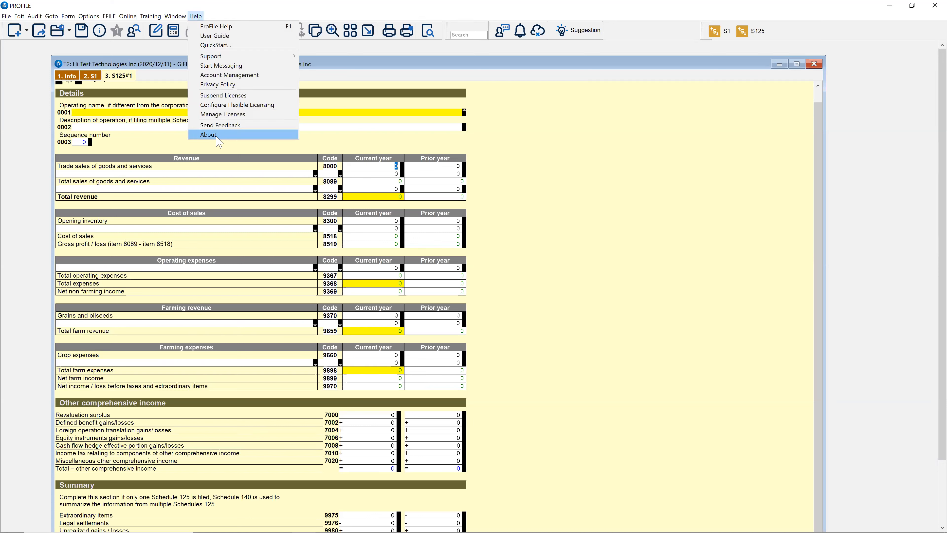
pyautogui.click(210, 46)
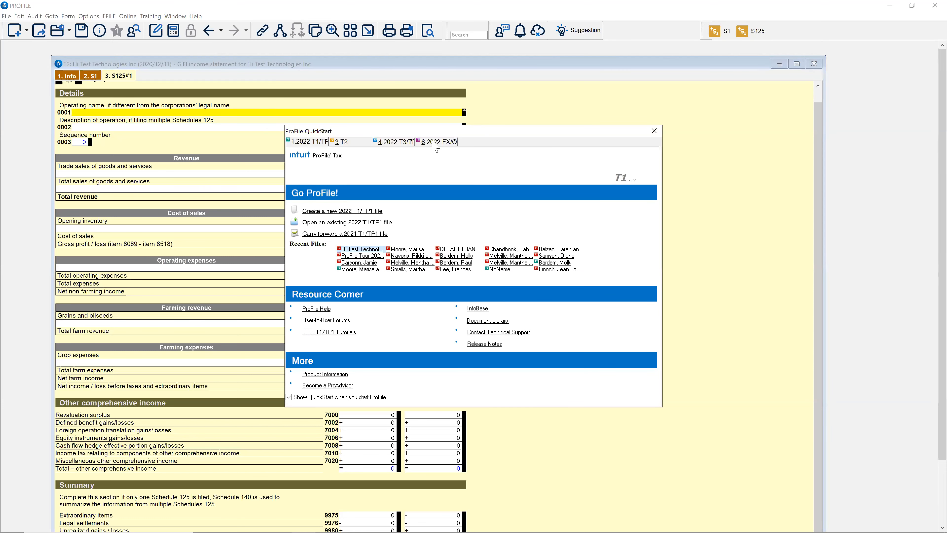
pyautogui.moveTo(414, 130); pyautogui.dragTo(377, 147)
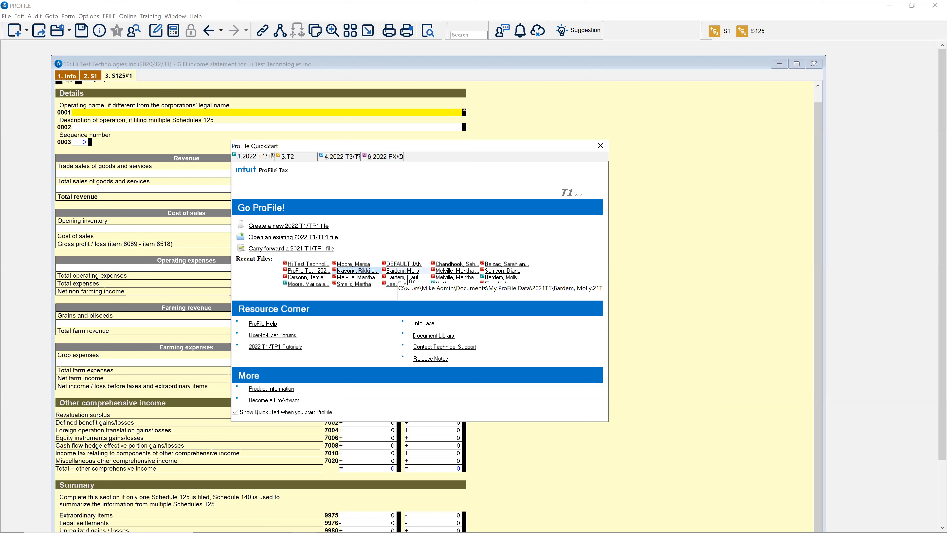
pyautogui.click(407, 277)
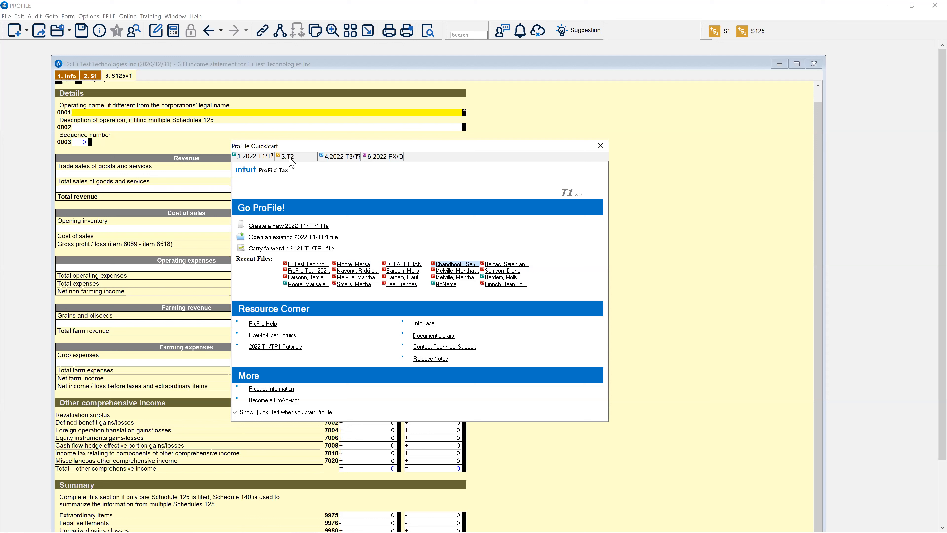
pyautogui.click(290, 157)
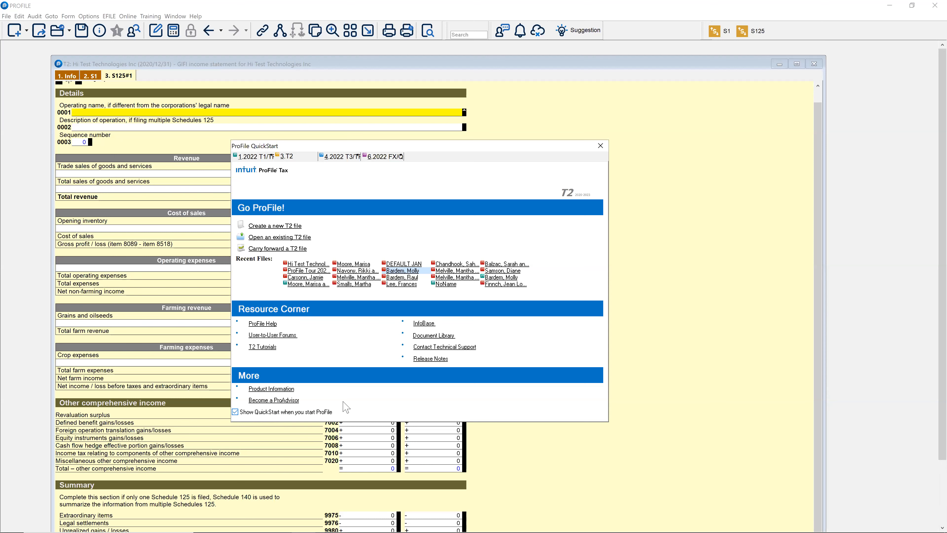
pyautogui.click(605, 150)
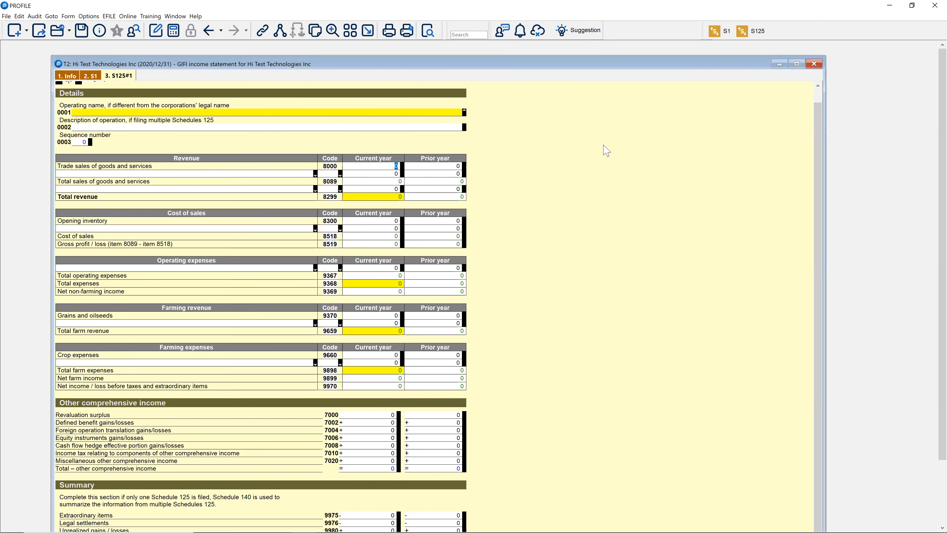
# Find form s100 in the T2 return's Form Explorer, with the list columns widened to show their full contents
pyautogui.hotkey('alt', 'Tab')
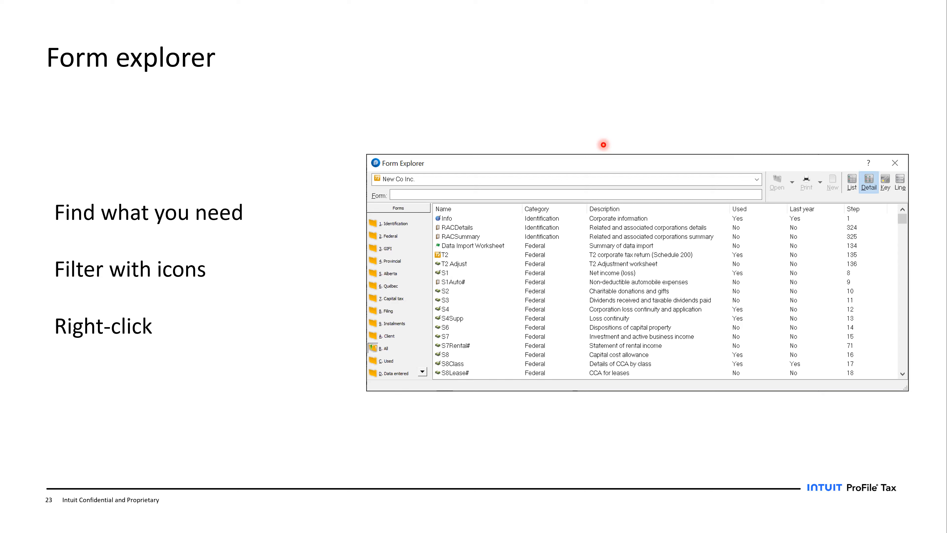
pyautogui.hotkey('alt', 'Tab')
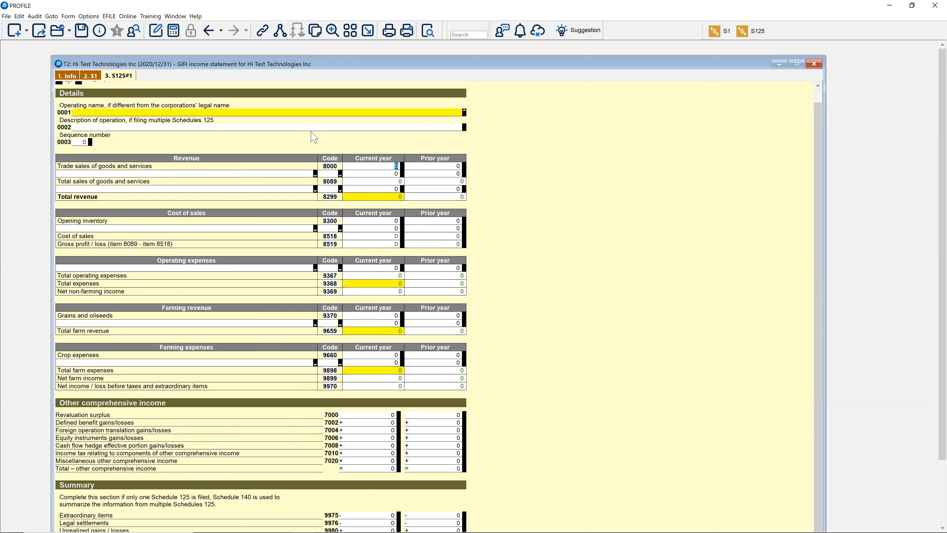
pyautogui.press('F4')
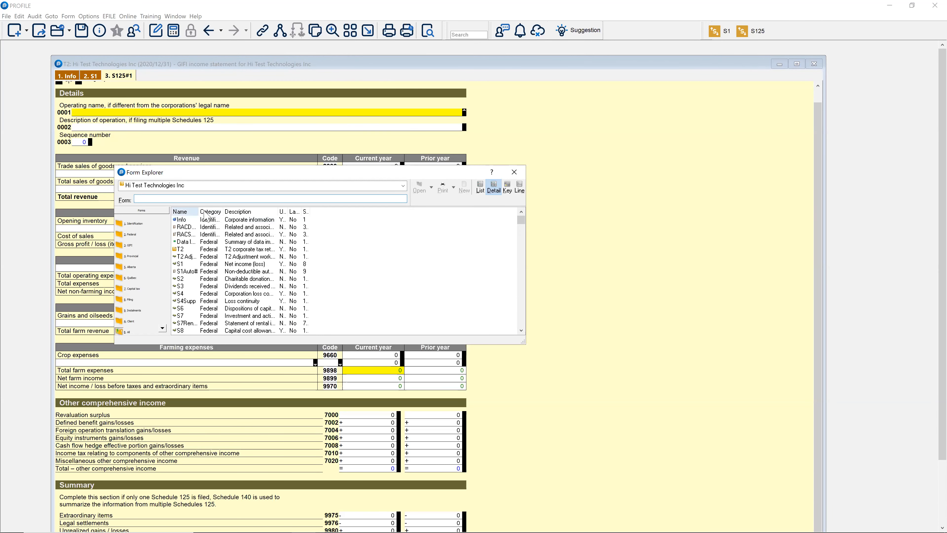
pyautogui.moveTo(208, 211); pyautogui.dragTo(445, 235)
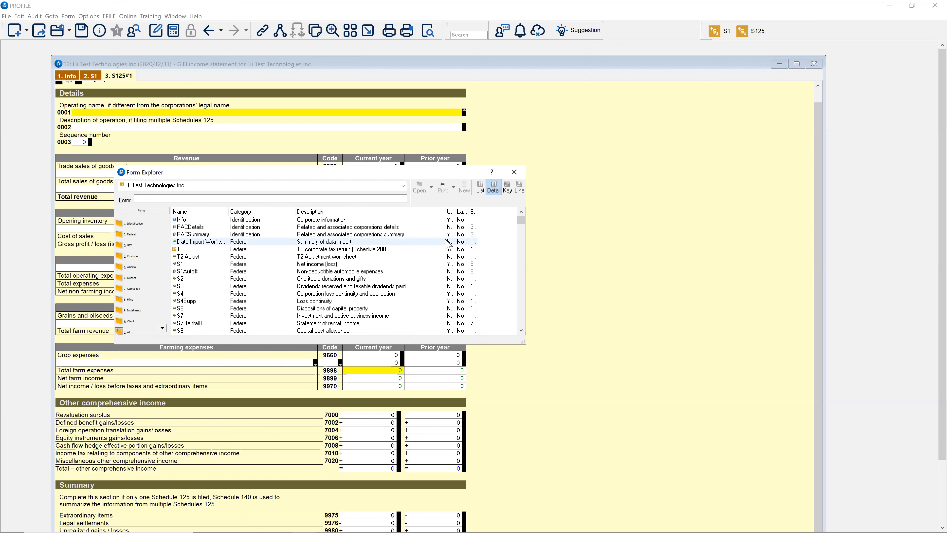
pyautogui.click(203, 200)
pyautogui.write('s100')
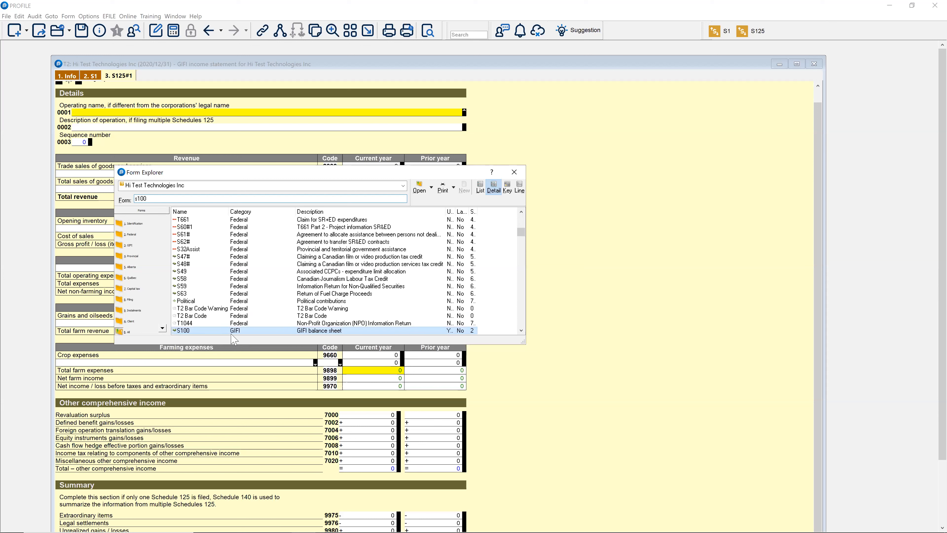
pyautogui.moveTo(154, 200); pyautogui.dragTo(100, 203)
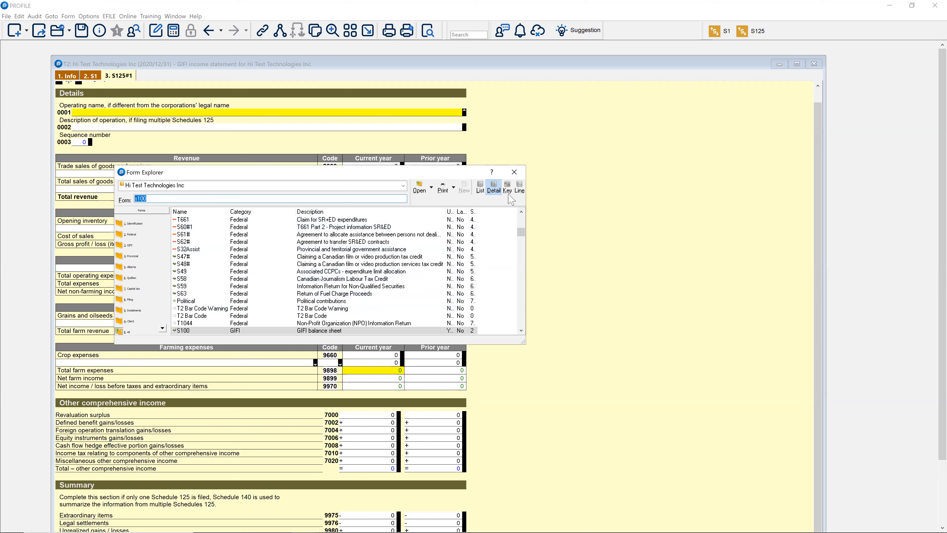
pyautogui.moveTo(454, 209); pyautogui.dragTo(496, 211)
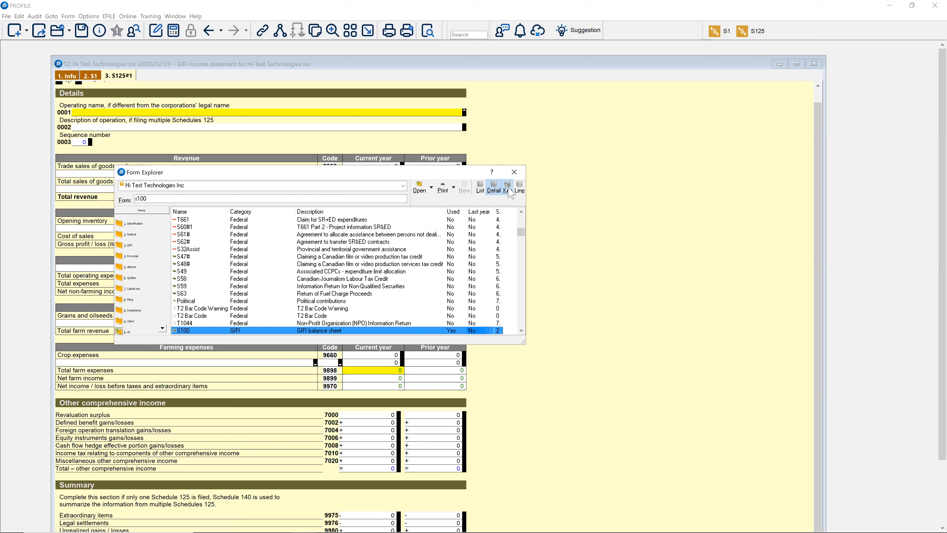
# Search the Form Explorer for forms by the keyword cca, view the listing by line number and close it
pyautogui.click(508, 187)
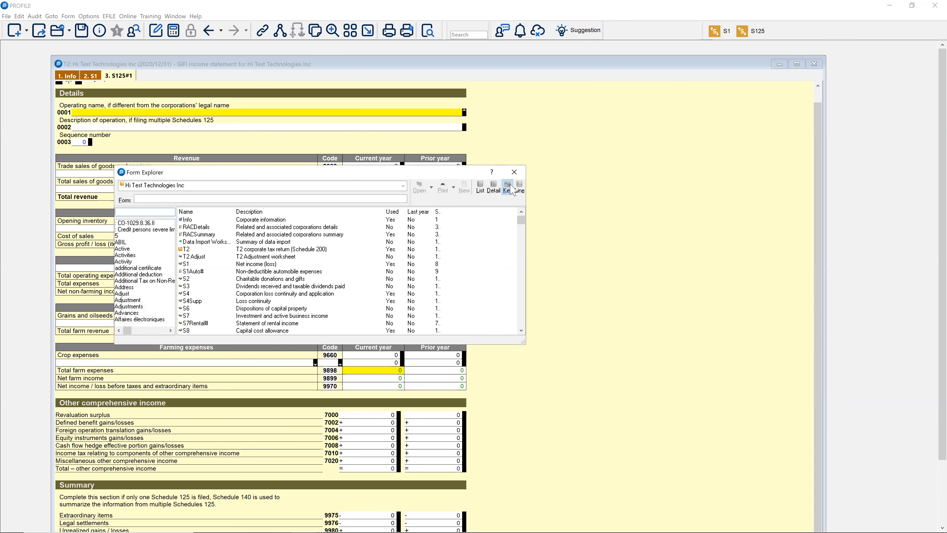
pyautogui.click(125, 212)
pyautogui.write('cca')
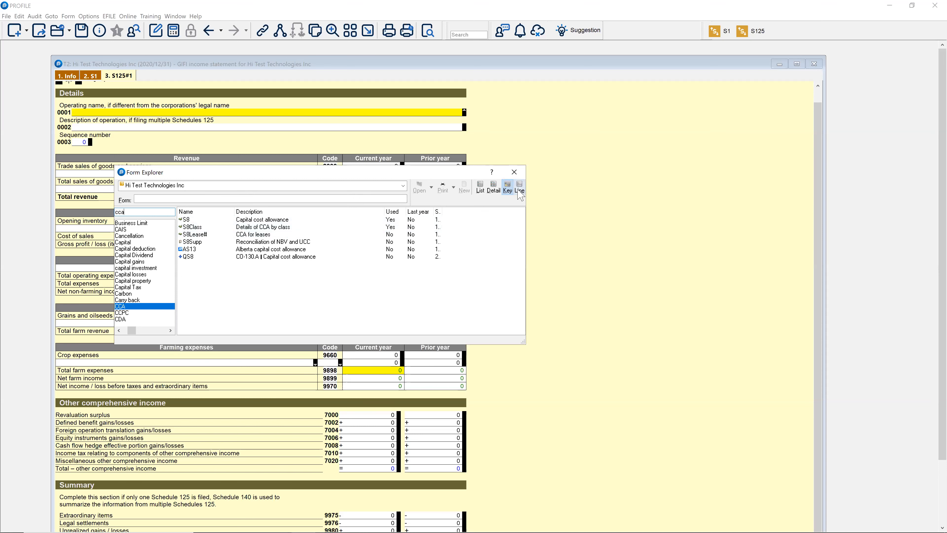
pyautogui.click(519, 188)
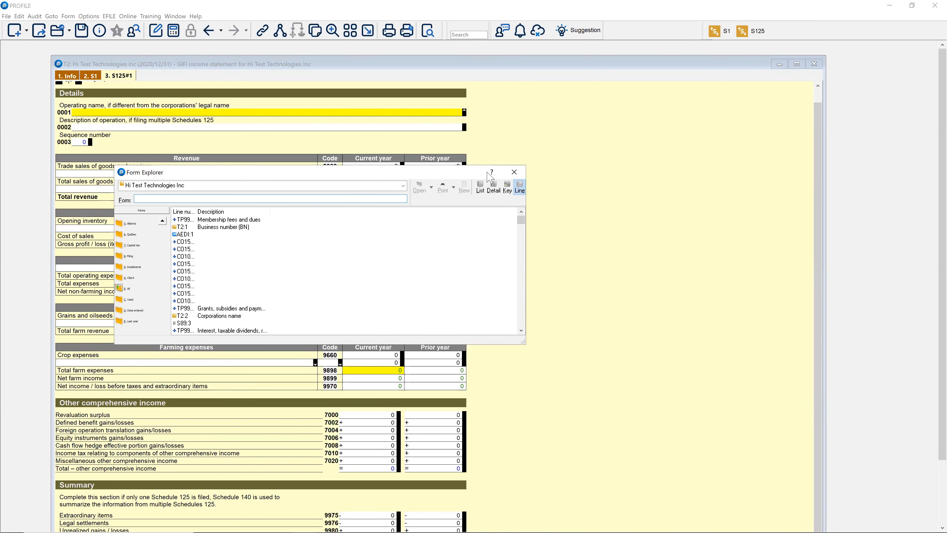
pyautogui.click(515, 172)
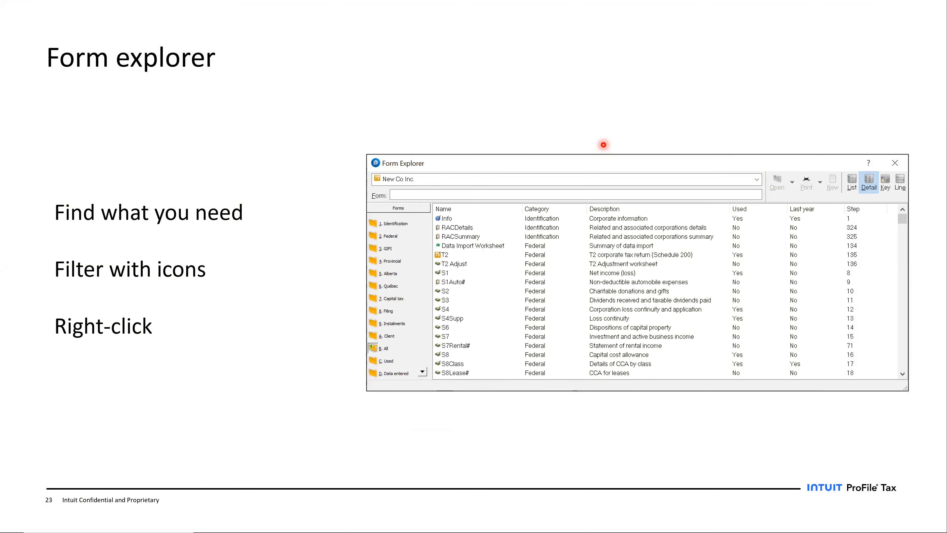
# Advance the slide show to the memos and tapes tip and attach a memo reading "AFa da dasd dadd sada" to line 300 of the T2 return
pyautogui.press('Right')
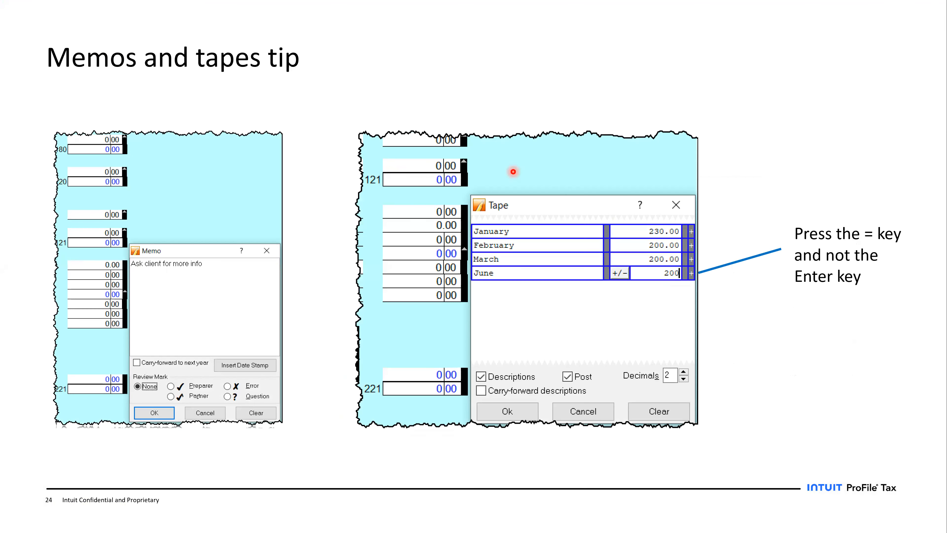
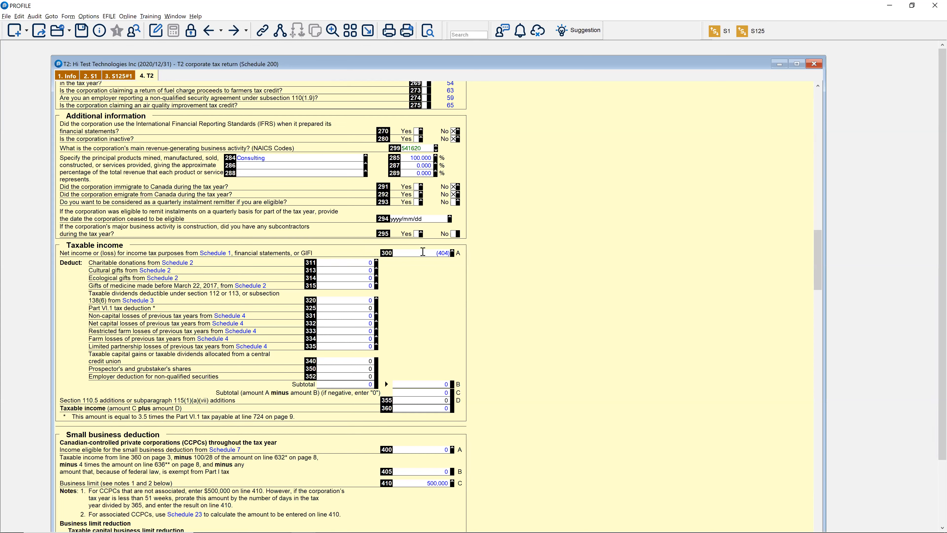
pyautogui.rightClick(423, 254)
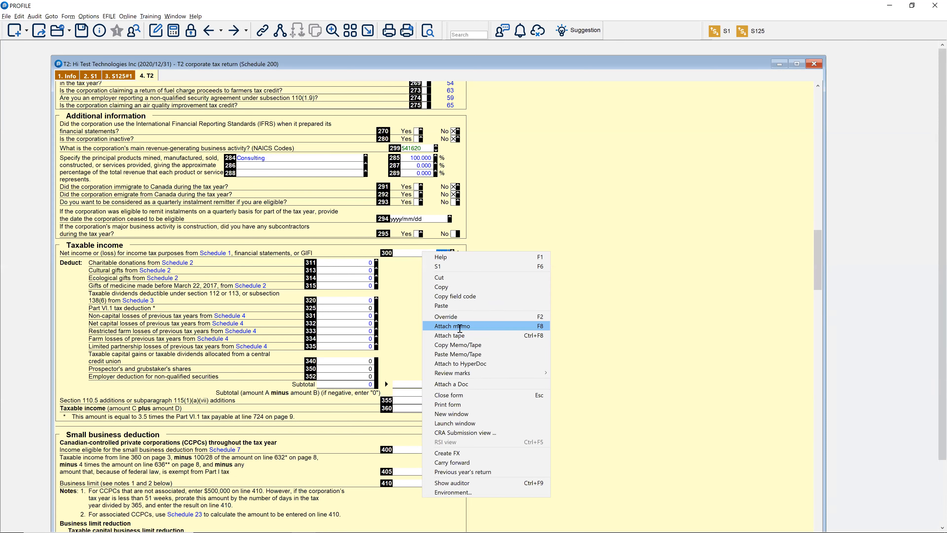
pyautogui.click(459, 326)
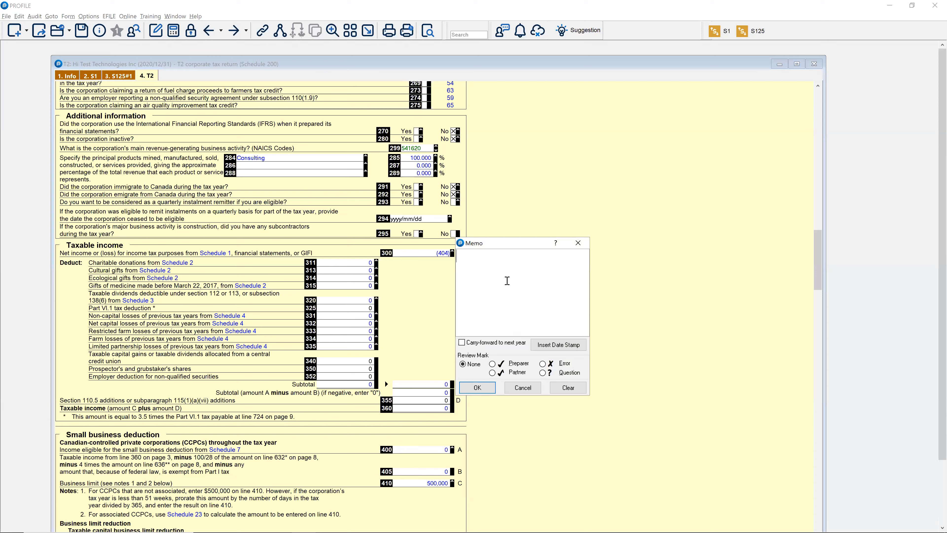
pyautogui.write('AFa')
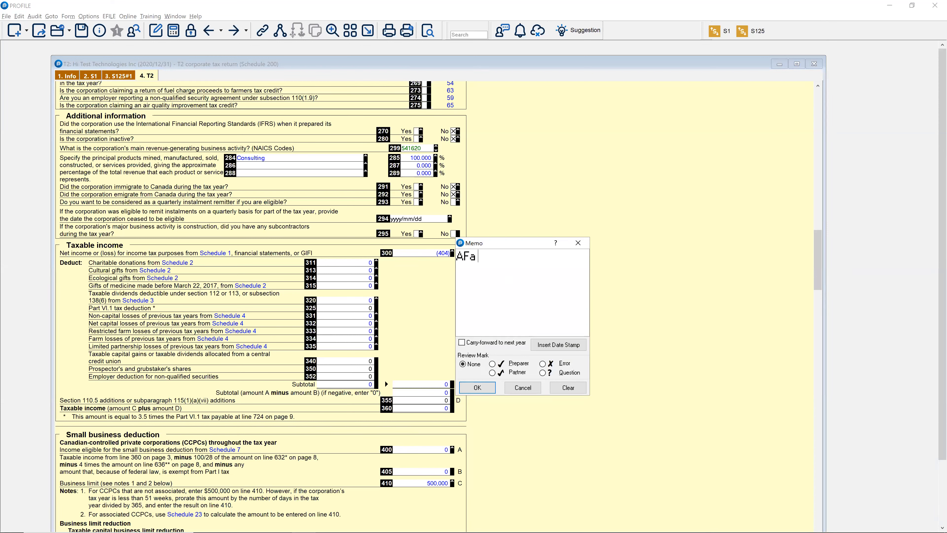
pyautogui.write(' da dasd dadd sada')
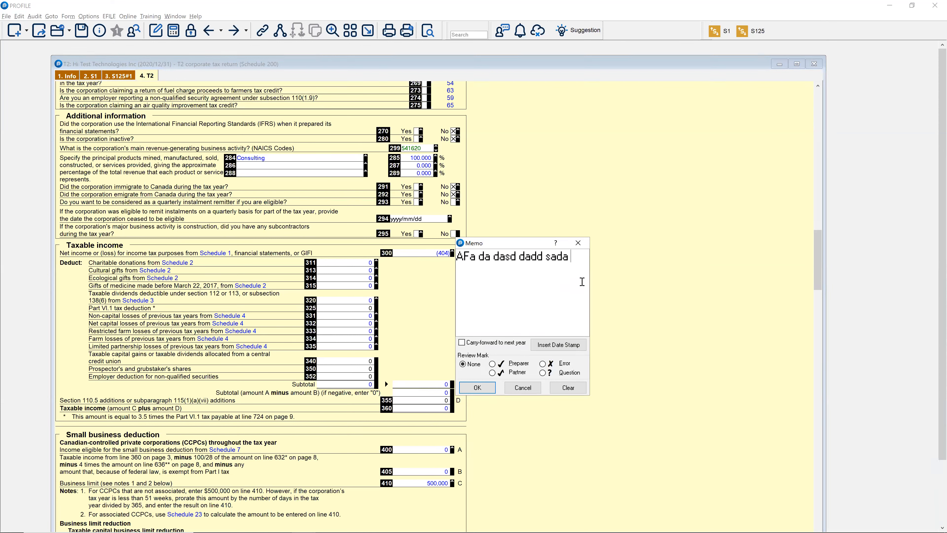
pyautogui.moveTo(571, 256); pyautogui.dragTo(456, 258)
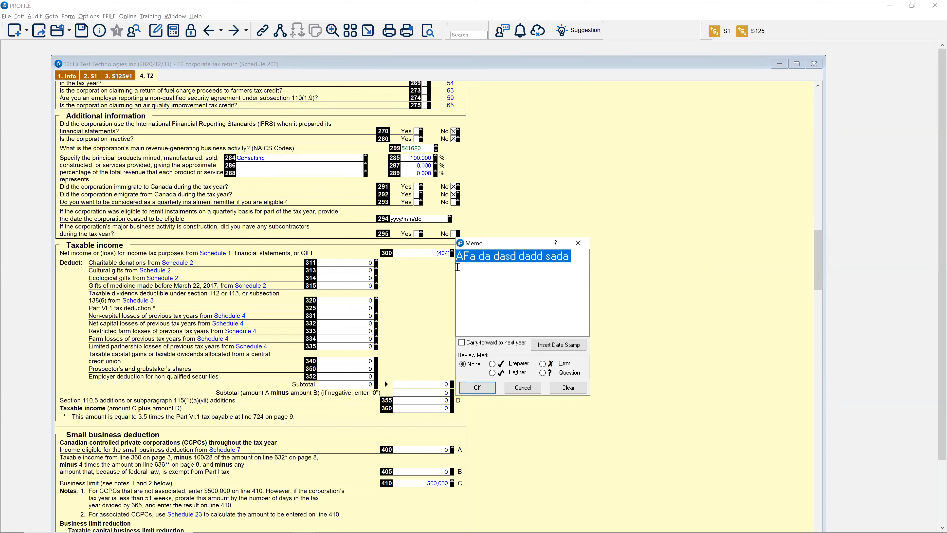
pyautogui.click(478, 273)
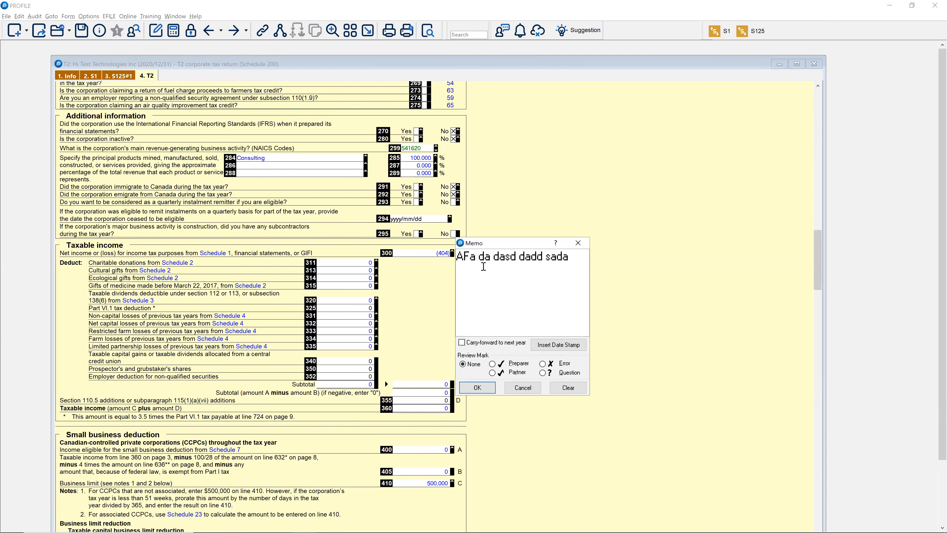
# Add a date stamp to the line 300 memo, set it to carry forward to next year and save it
pyautogui.click(556, 348)
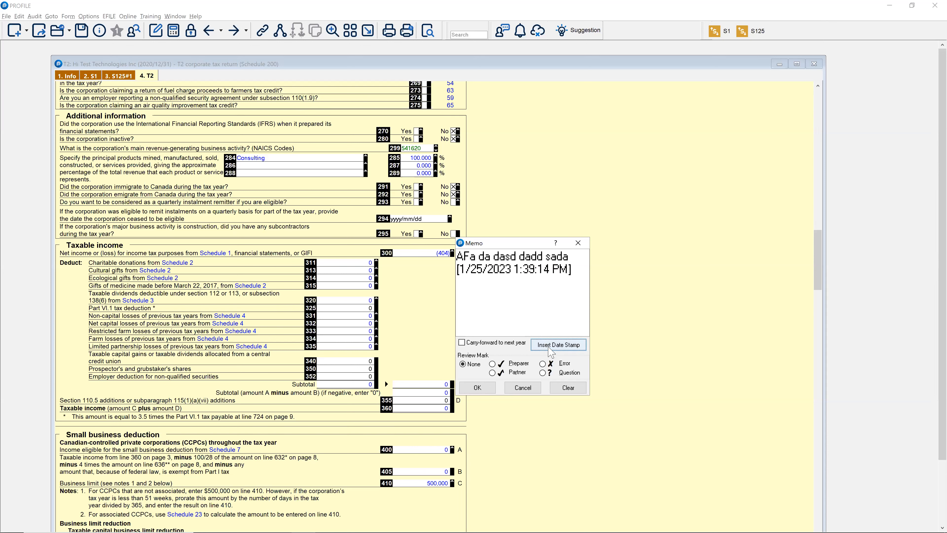
pyautogui.click(462, 342)
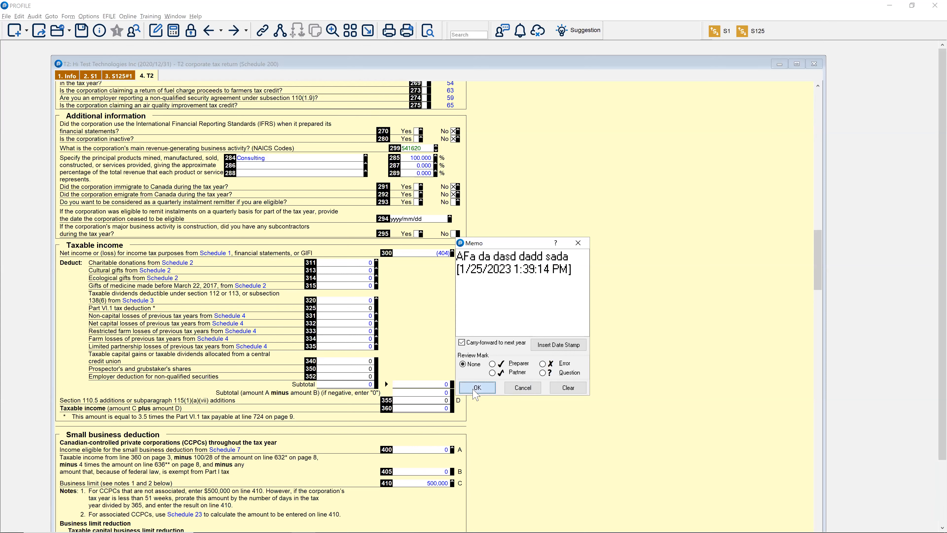
pyautogui.click(477, 388)
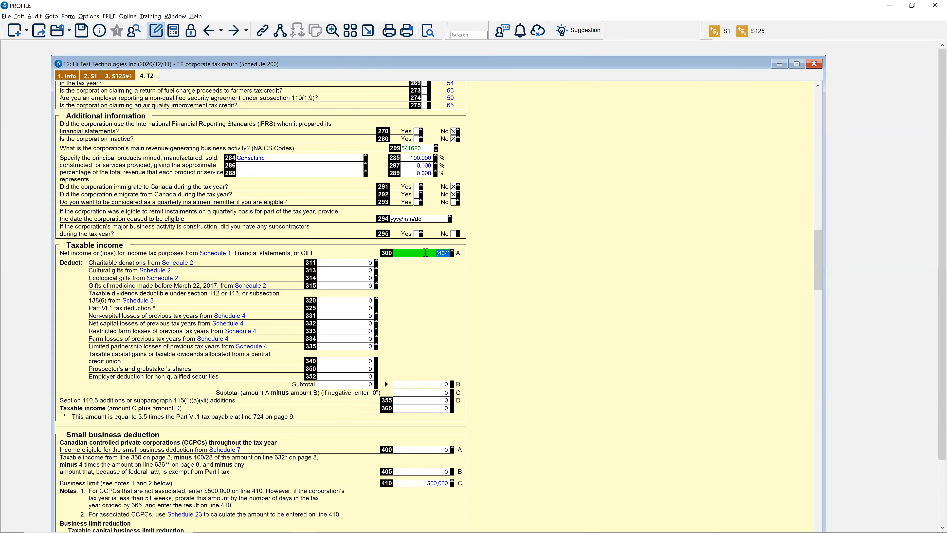
# Move the T2 return window up, review the auditor's entries for Schedules 9 and 23, and return to the T2 form
pyautogui.moveTo(426, 253)
pyautogui.moveTo(384, 65); pyautogui.dragTo(382, 51)
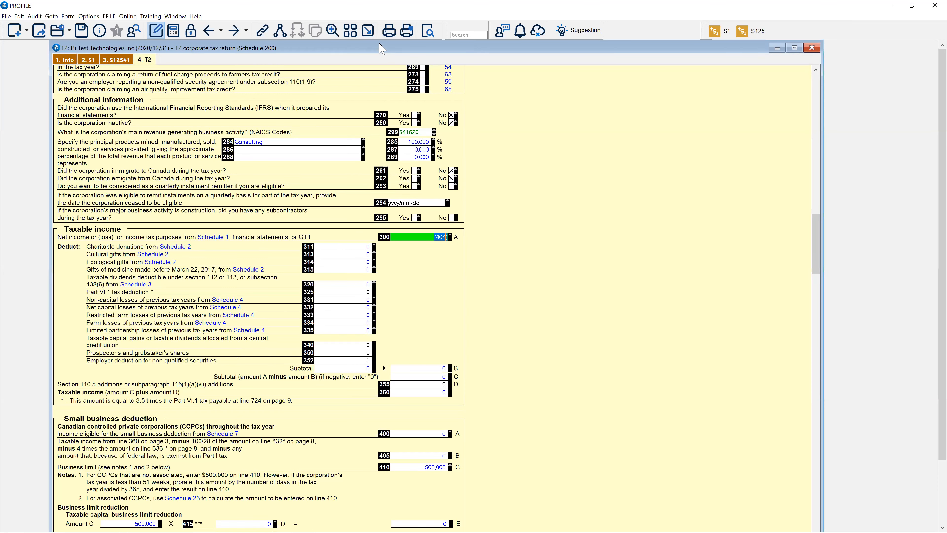
pyautogui.press('F9')
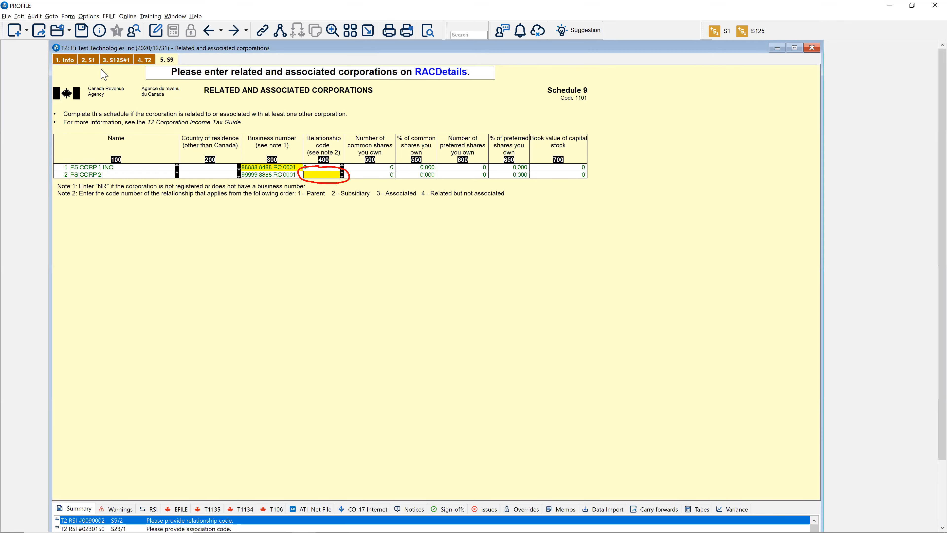
pyautogui.click(145, 60)
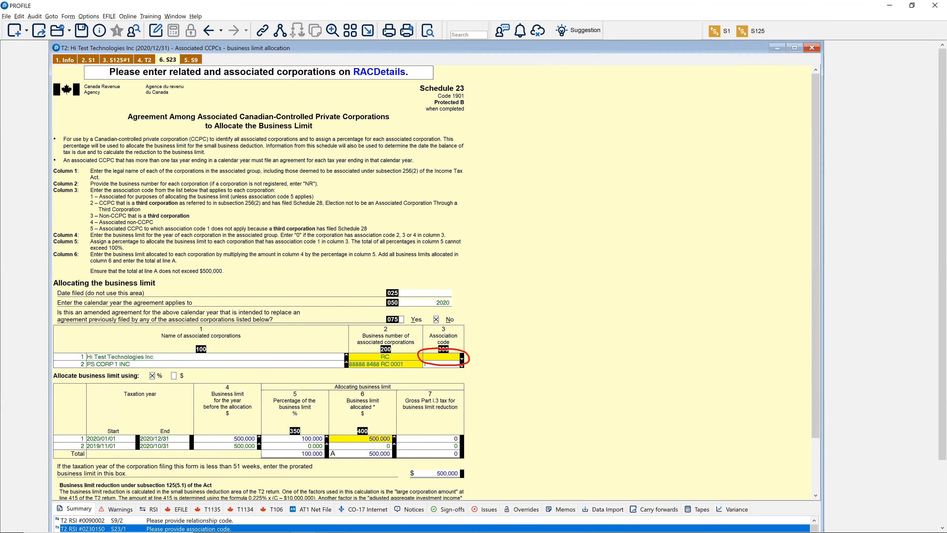
pyautogui.click(141, 60)
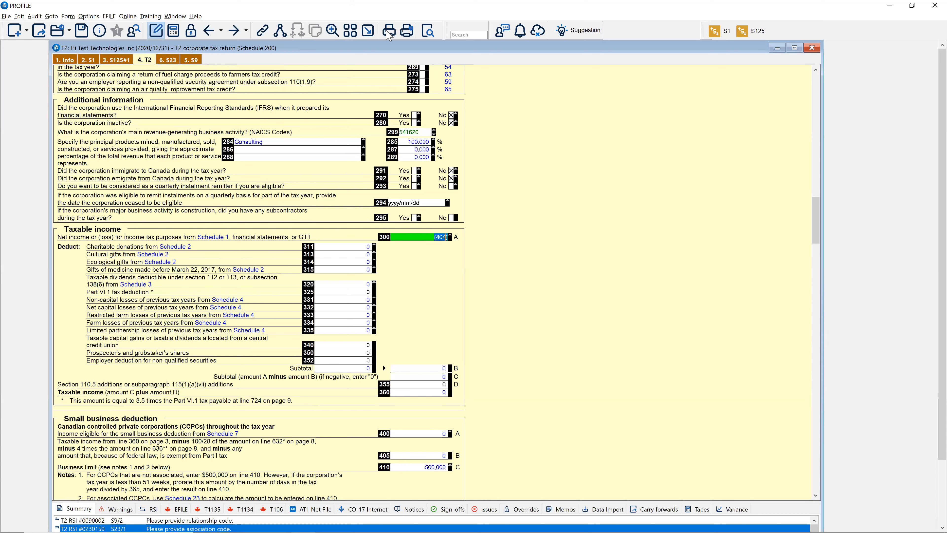
# Open and close the Form Explorer and the Client Explorer, returning to the T2 return in a maximized window
pyautogui.click(430, 38)
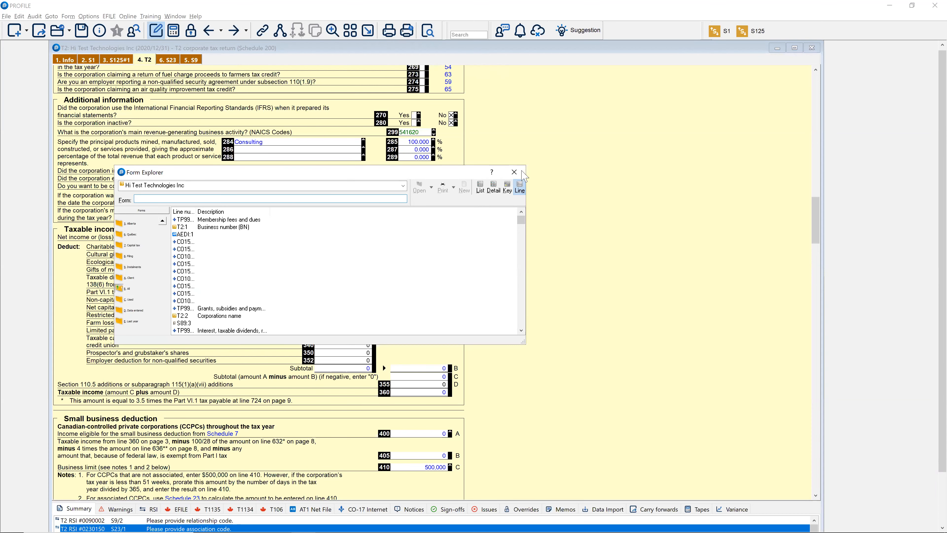
pyautogui.click(514, 172)
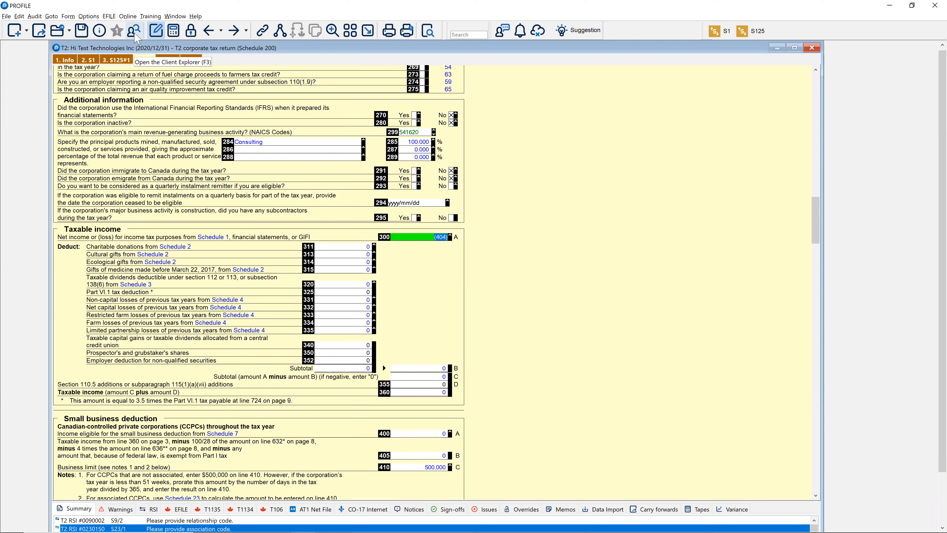
pyautogui.click(135, 35)
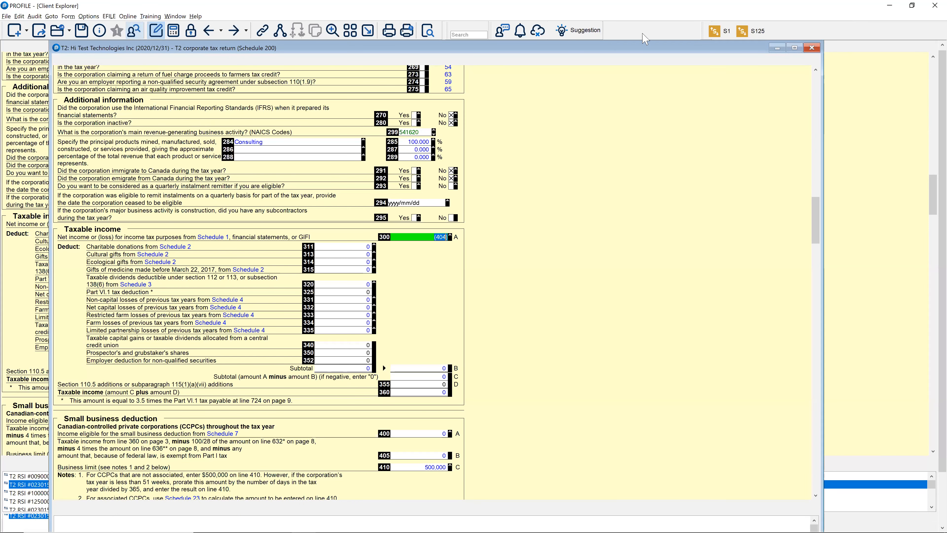
pyautogui.click(812, 48)
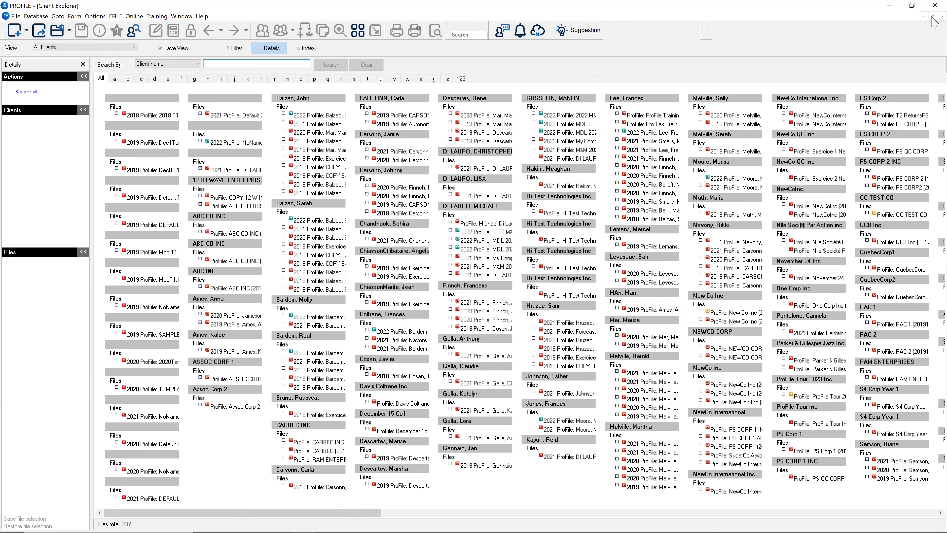
pyautogui.click(942, 16)
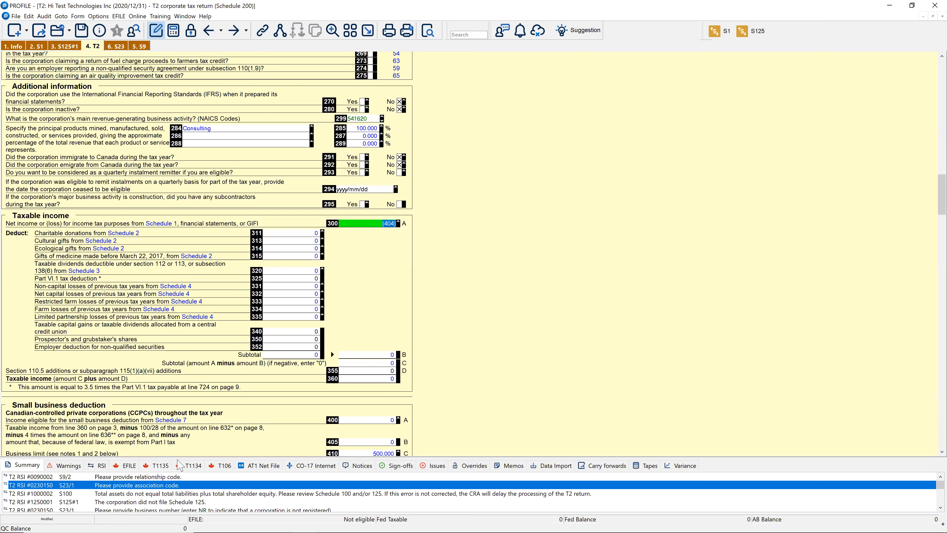
# Enlarge the auditor pane below the T2 form and list the return's memos
pyautogui.moveTo(177, 457); pyautogui.dragTo(195, 402)
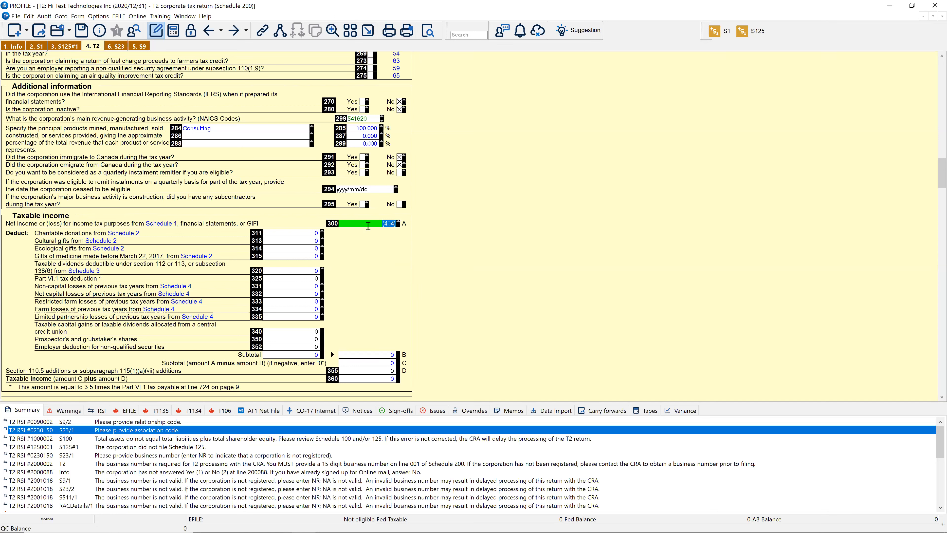
pyautogui.moveTo(367, 226)
pyautogui.click(511, 411)
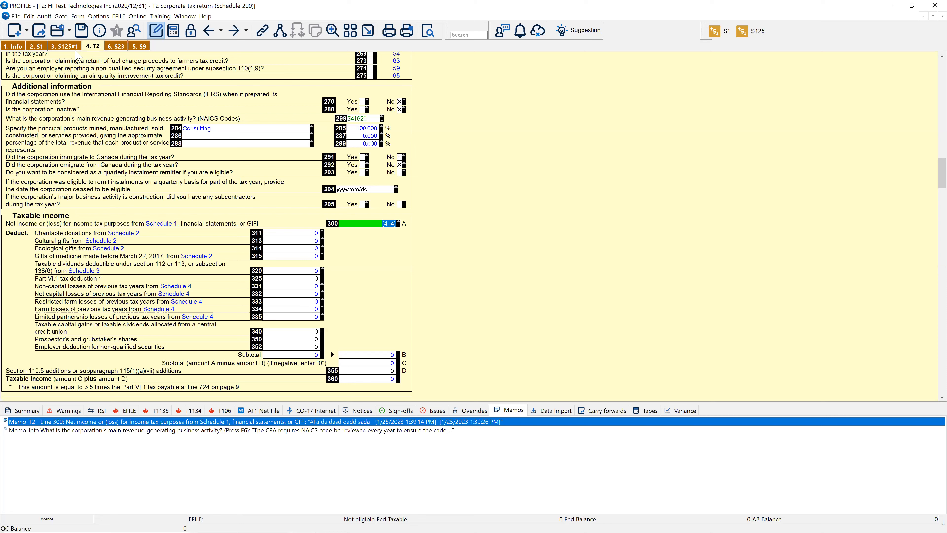
# Open Schedule 125 and add GIFI code 9225, Telephone and telecommunications, to the first operating expense row
pyautogui.press('F4')
pyautogui.write('s125')
pyautogui.press('Return')
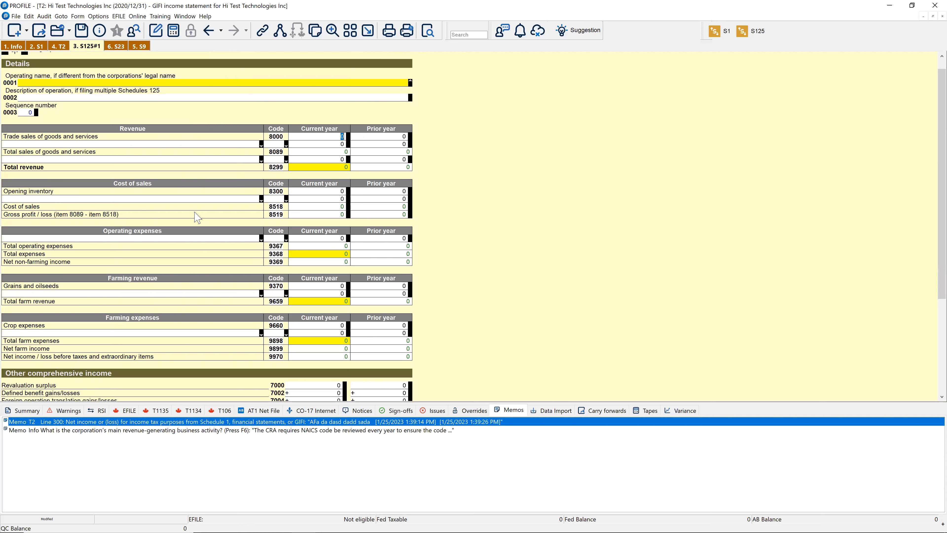
pyautogui.click(268, 239)
pyautogui.write('992')
pyautogui.press('Tab')
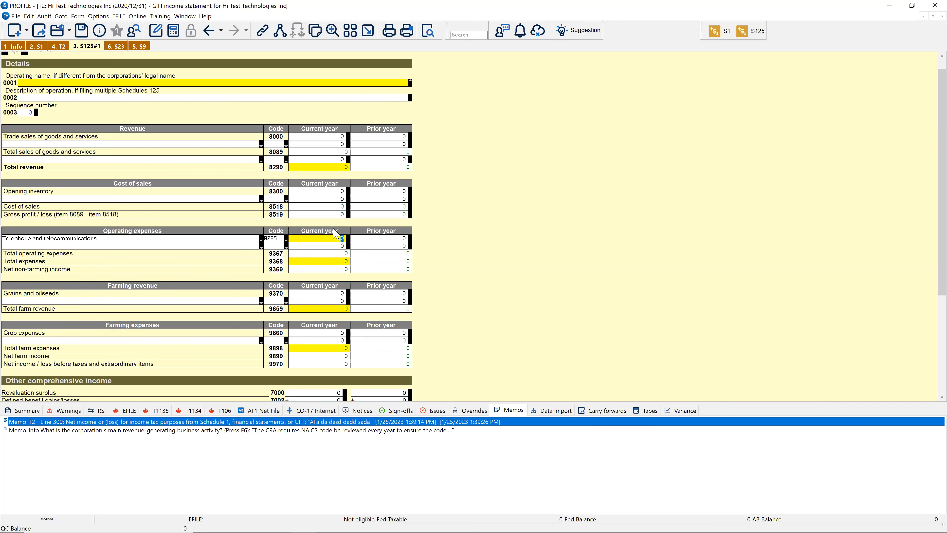
# Attach a tape to the current-year telephone and telecommunications amount and enter the line Jan with 122
pyautogui.rightClick(336, 238)
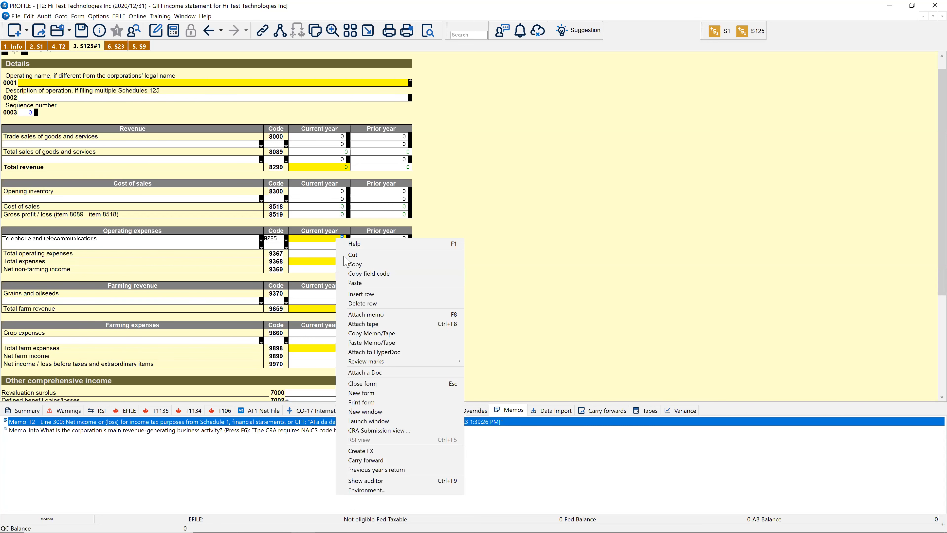
pyautogui.click(373, 324)
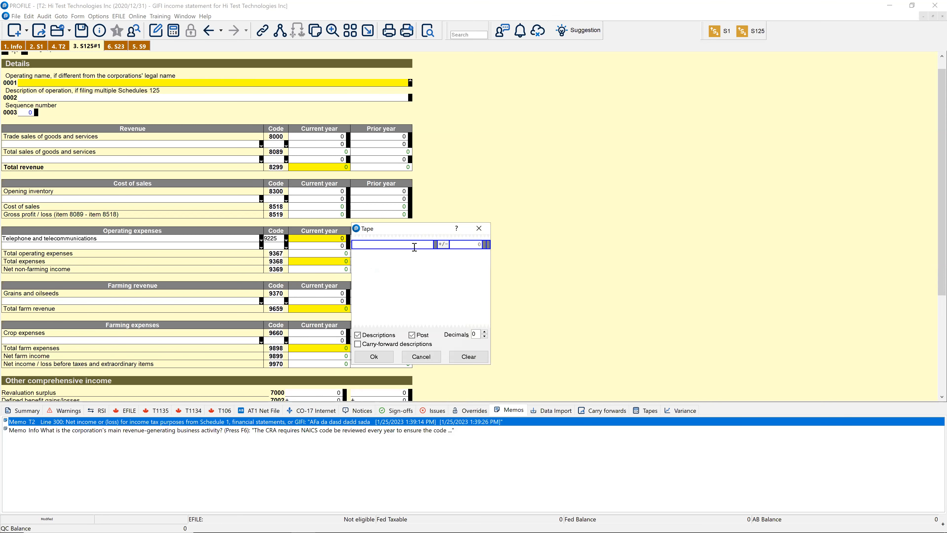
pyautogui.write('Jan')
pyautogui.press('Tab')
pyautogui.write('12')
pyautogui.press('Return')
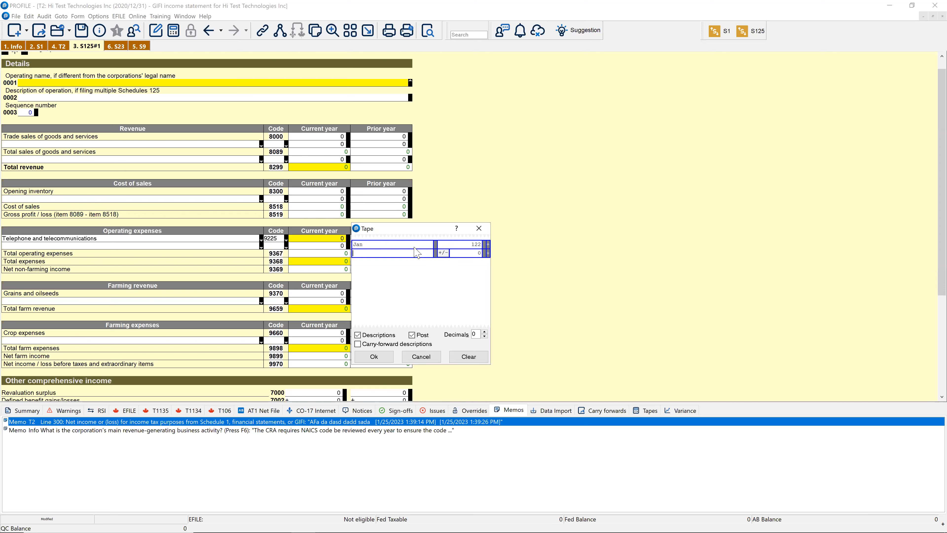
# Add the tape lines Fe with 133 and Mar+ with 144, and post the total to the telephone expense
pyautogui.write('Fev')
pyautogui.press('Tab')
pyautogui.write('133')
pyautogui.press('Return')
pyautogui.write('Mar+')
pyautogui.press('Tab')
pyautogui.write('144')
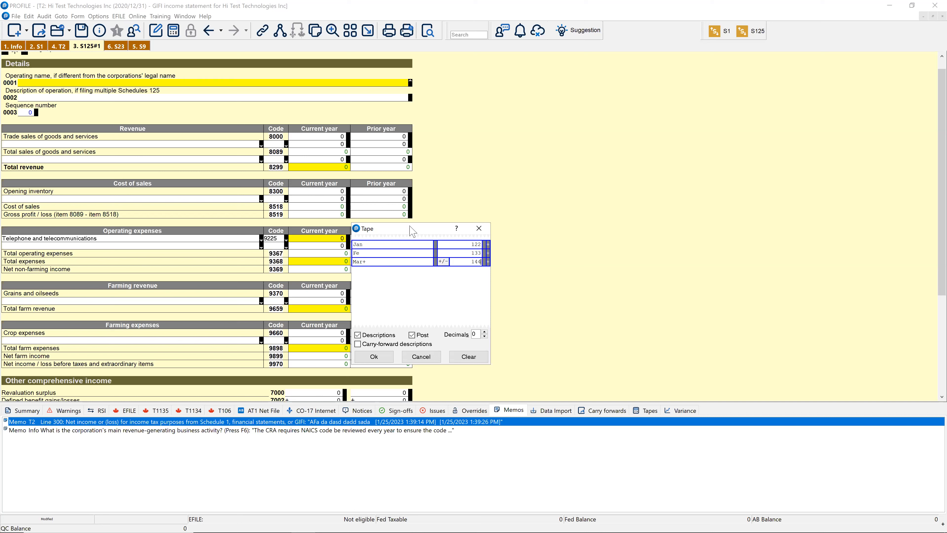
pyautogui.press('Return')
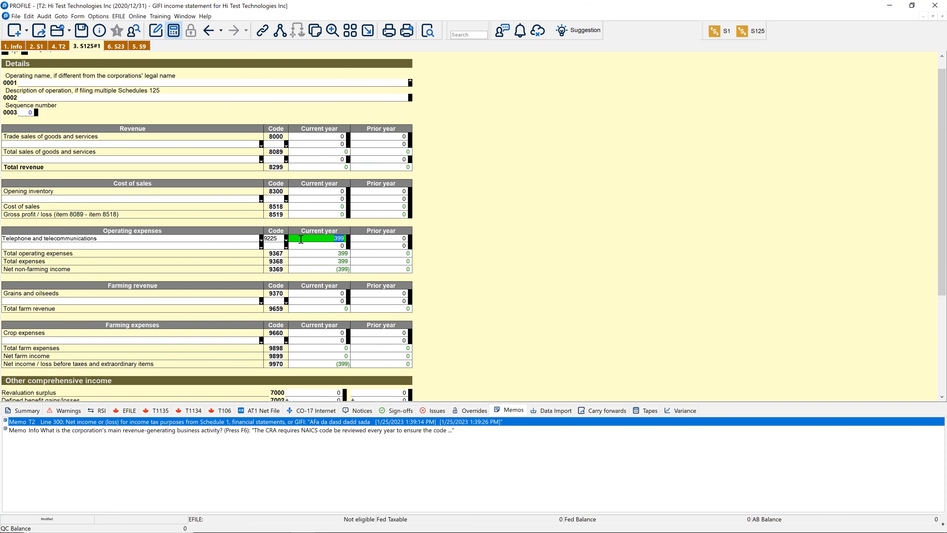
# Use the auditor to locate the Schedule 125 operating expenses tape, preview it, and go to the NAICS code memo on the Info form
pyautogui.moveTo(322, 238)
pyautogui.click(646, 410)
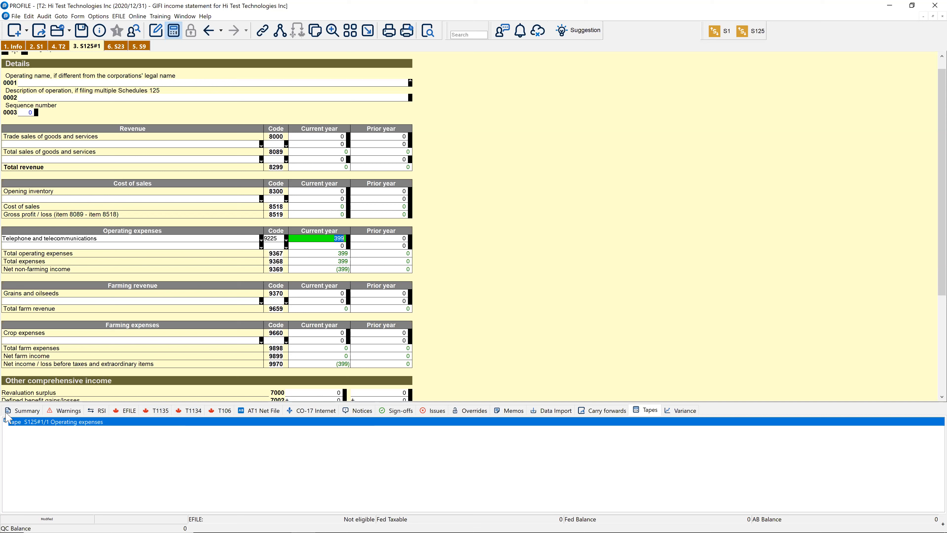
pyautogui.doubleClick(29, 422)
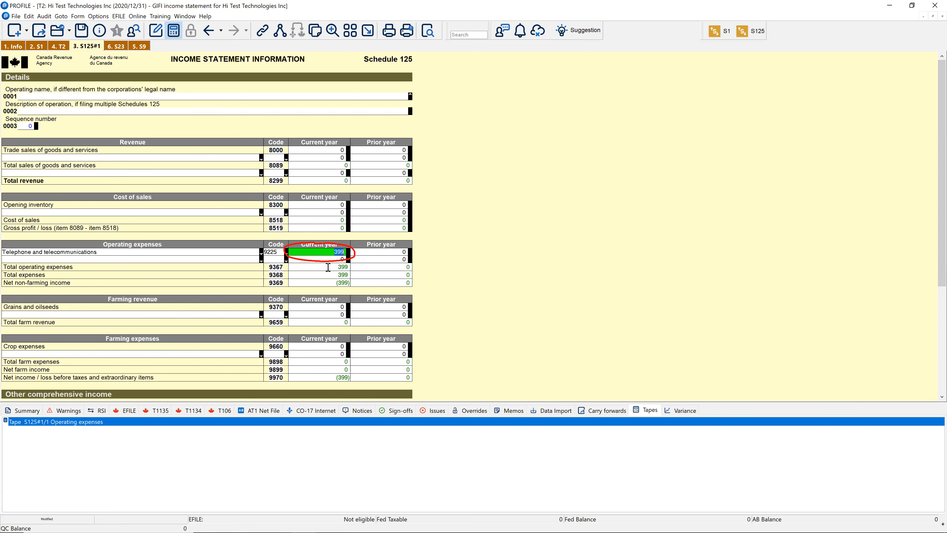
pyautogui.moveTo(302, 254)
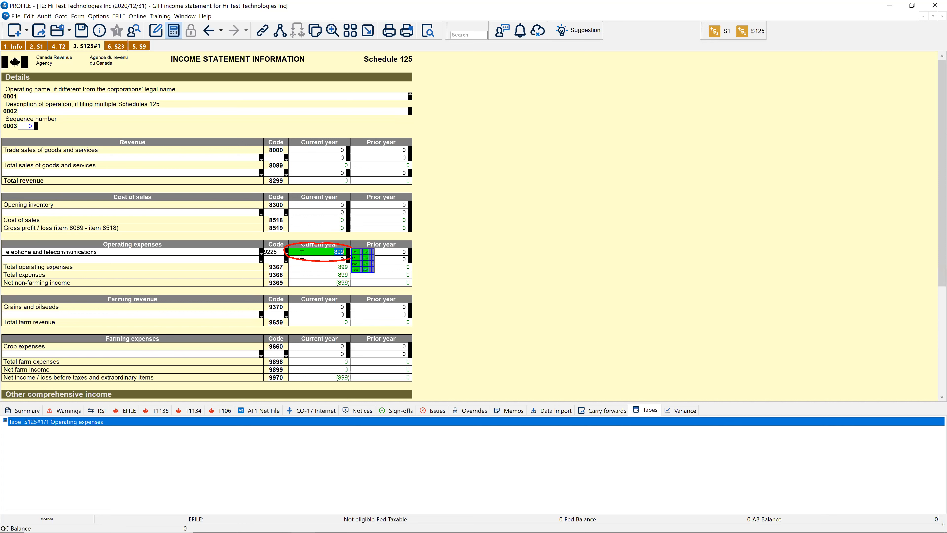
pyautogui.click(509, 416)
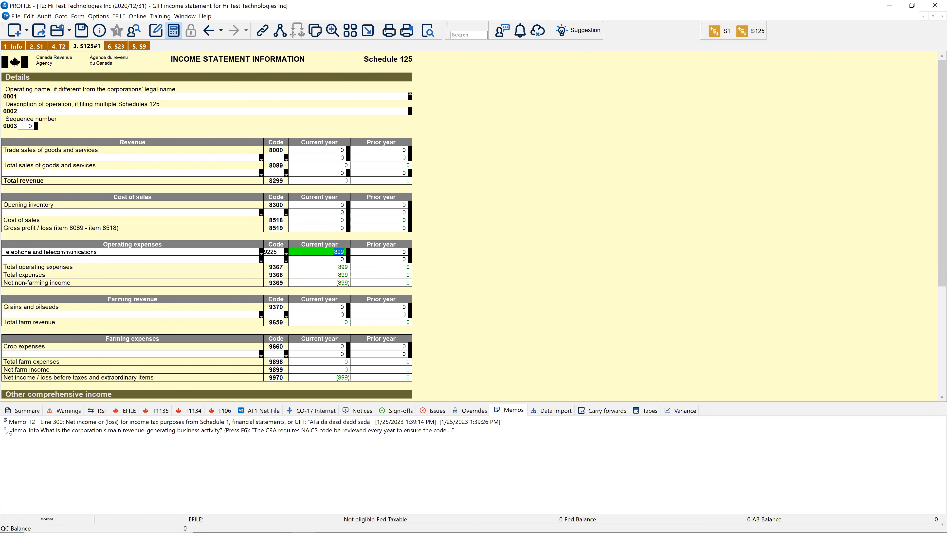
pyautogui.doubleClick(41, 431)
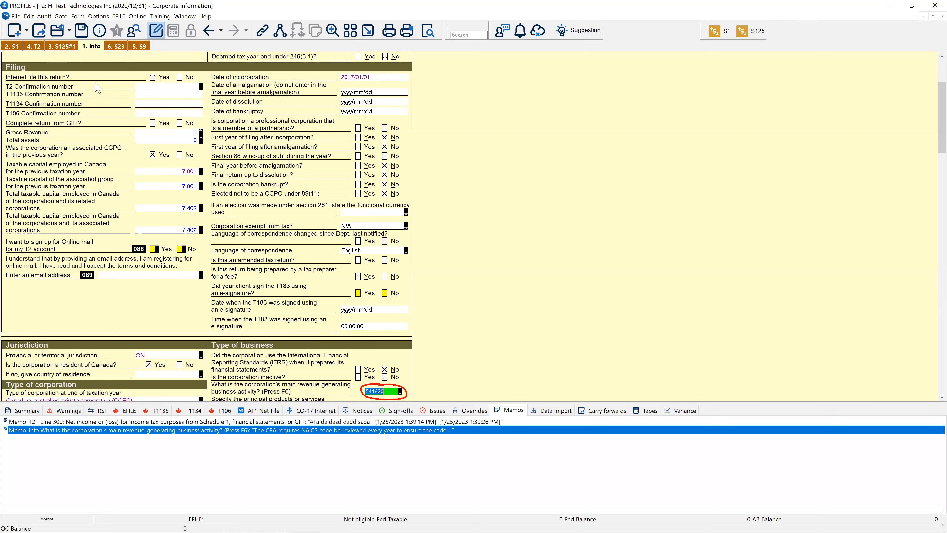
# Return to Schedule 125 and attach a tape with FAfsaaff 122 and an undescribed 3,332 to the second operating expense row's current-year amount
pyautogui.click(62, 46)
pyautogui.scroll(-5, 228, 221)
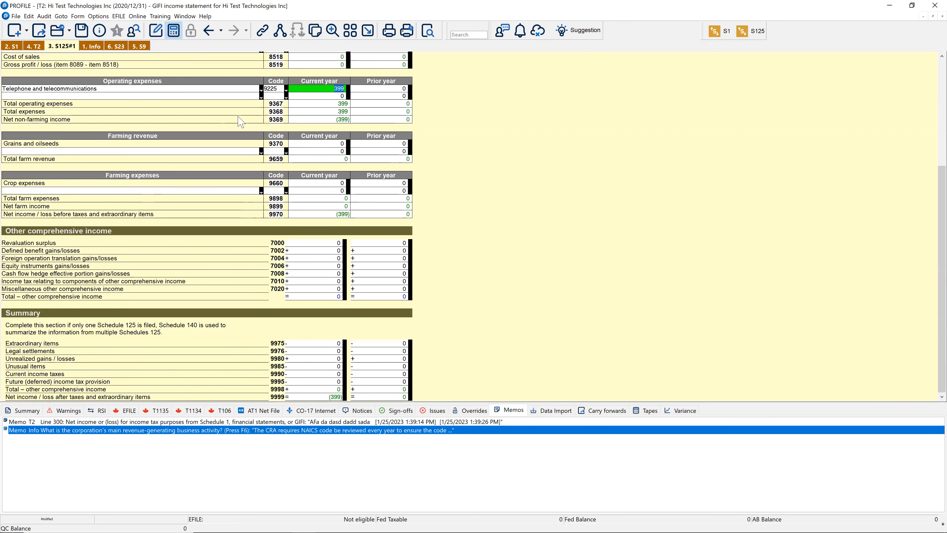
pyautogui.rightClick(320, 94)
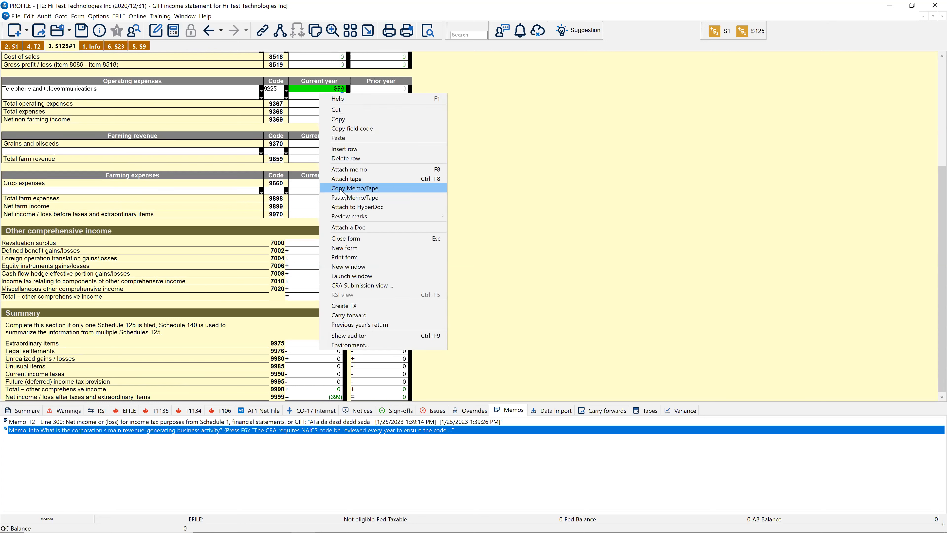
pyautogui.click(345, 179)
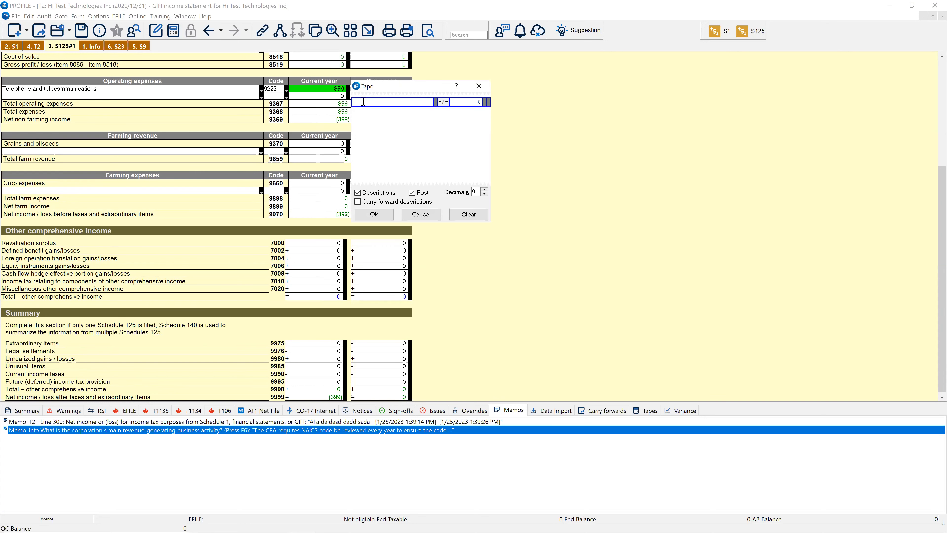
pyautogui.write('FAfsaaff')
pyautogui.press('Tab')
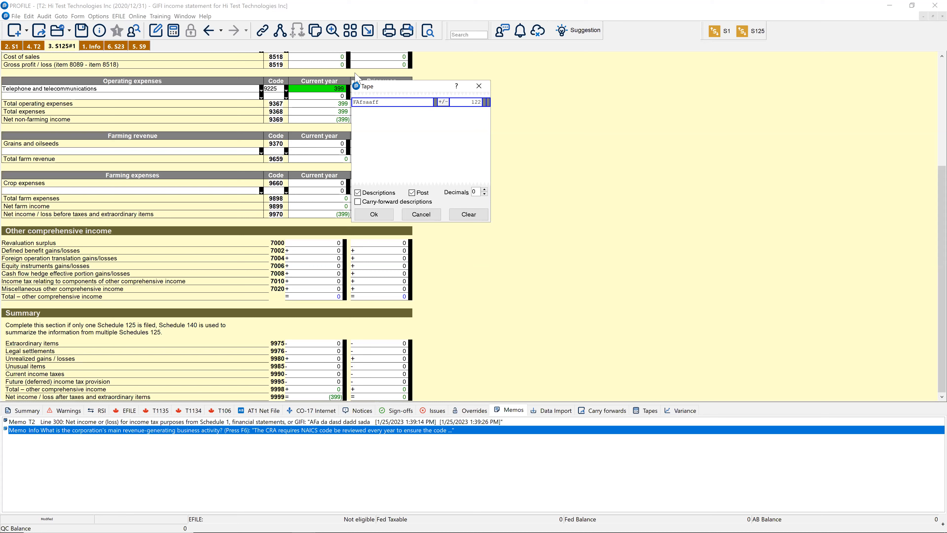
pyautogui.write('122')
pyautogui.press('Return')
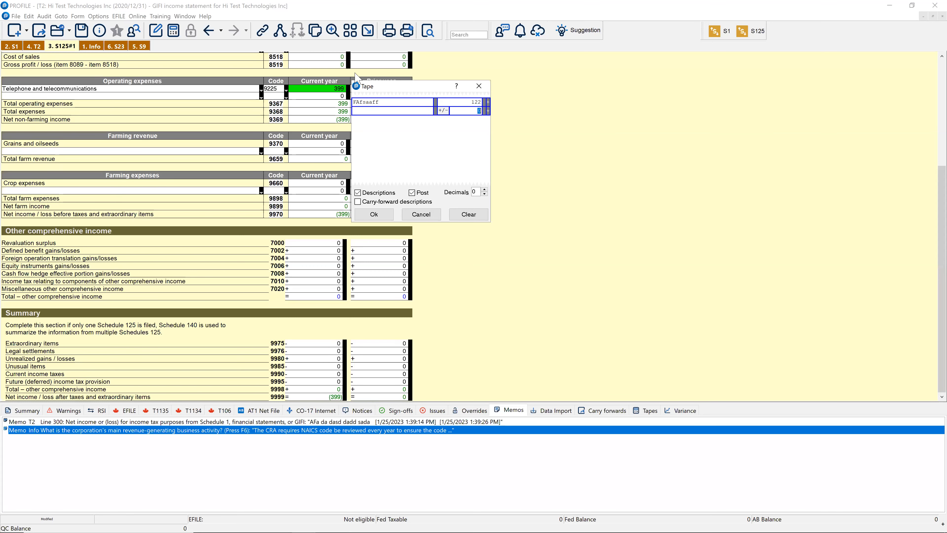
pyautogui.write('332')
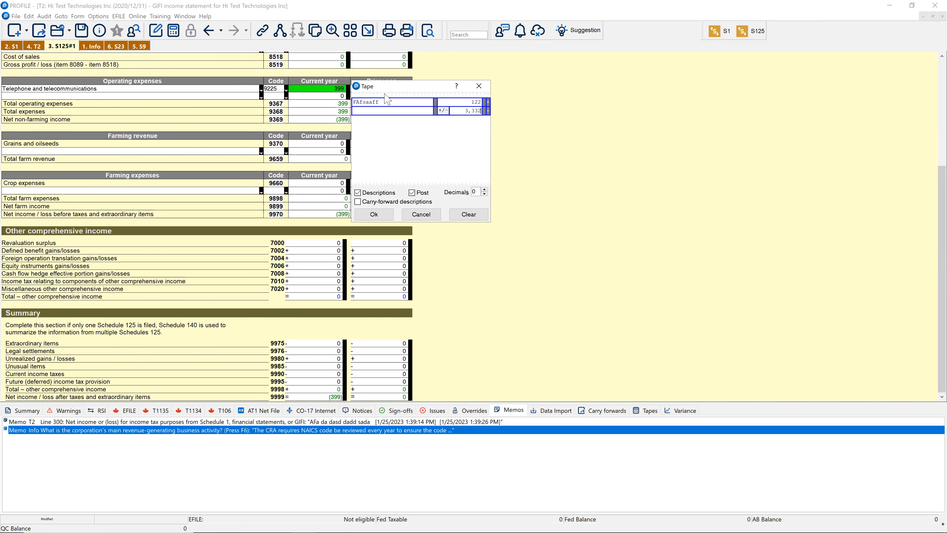
pyautogui.press('Return')
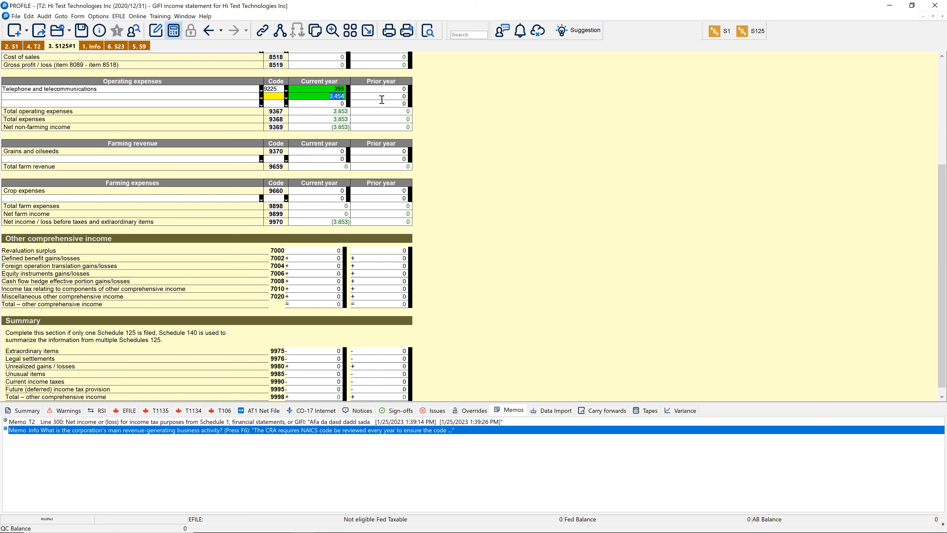
pyautogui.press('Tab')
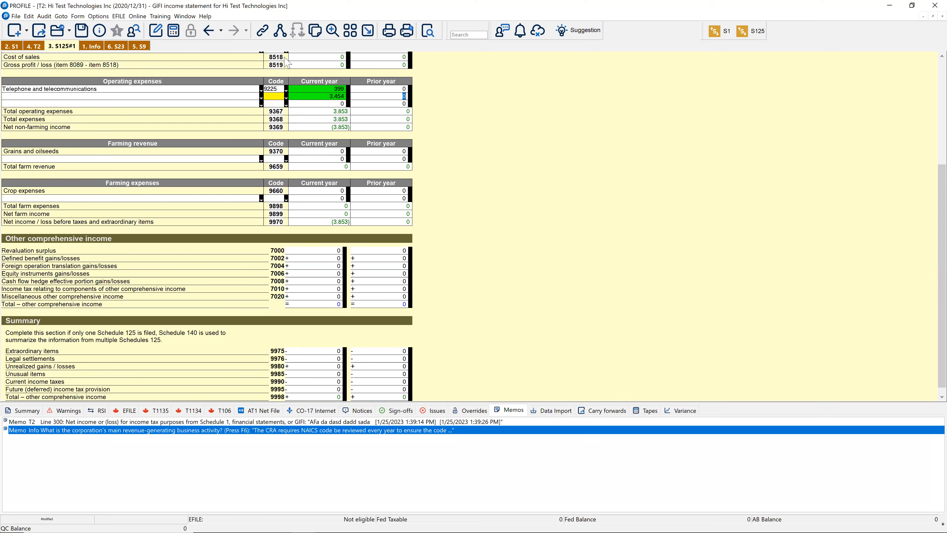
# Attach a tape to the third operating expense row's current-year amount
pyautogui.rightClick(304, 104)
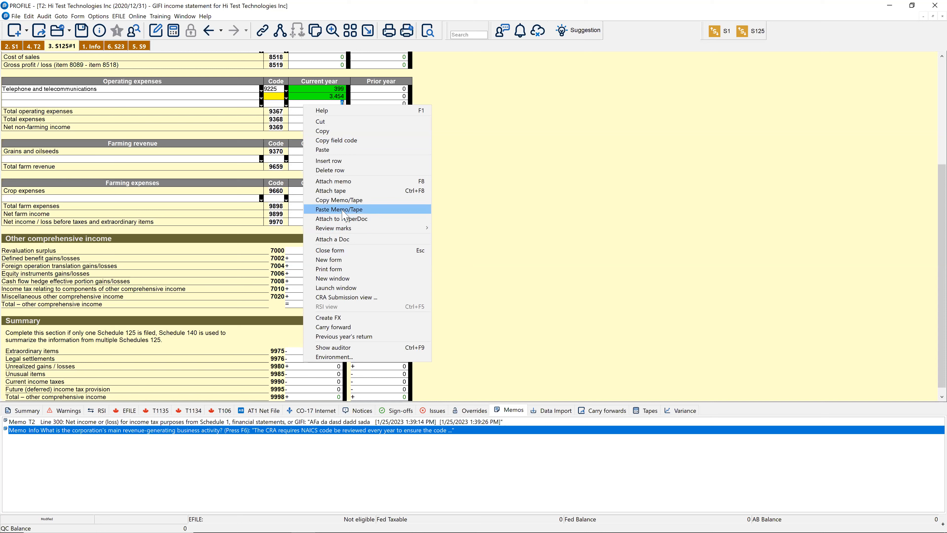
pyautogui.click(330, 194)
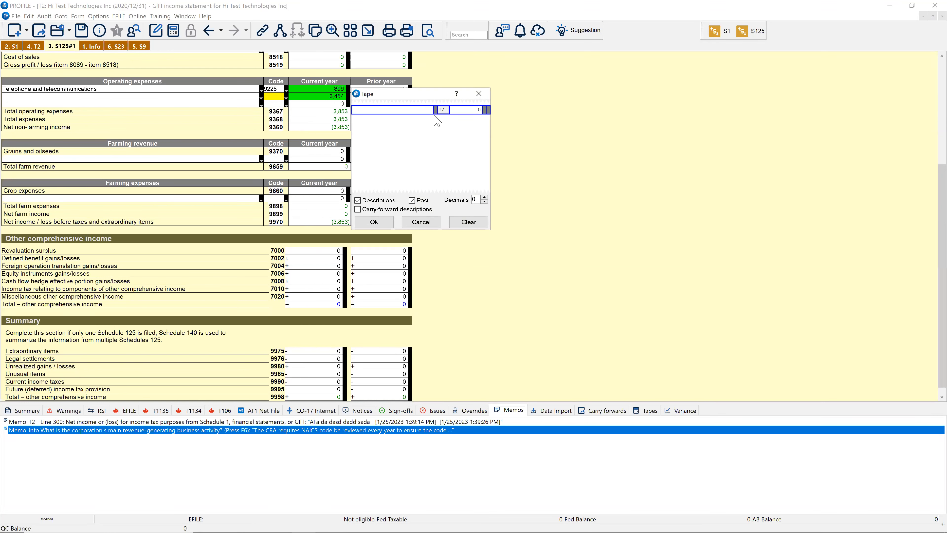
pyautogui.click(459, 112)
pyautogui.write('999')
pyautogui.press('Escape')
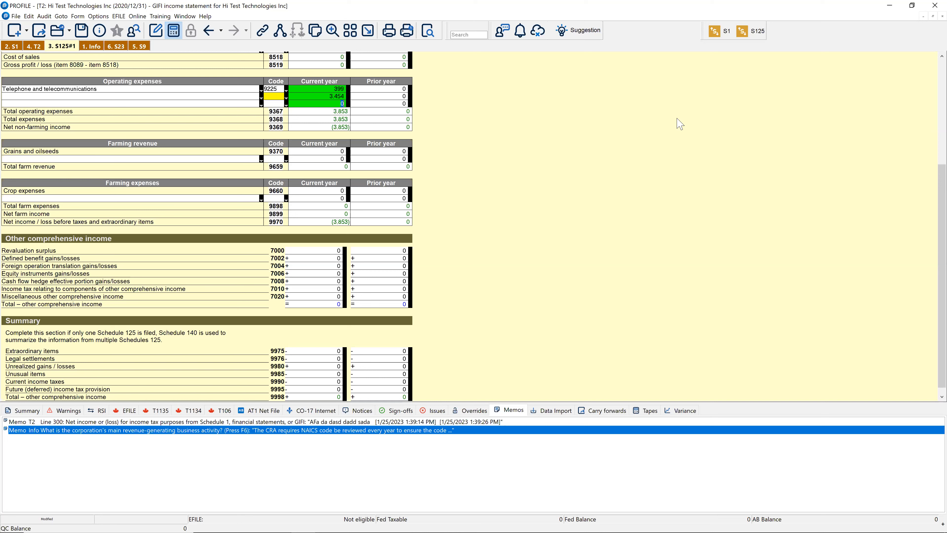
# List the return's tapes in the auditor and go to the field holding the second operating expenses tape
pyautogui.click(648, 411)
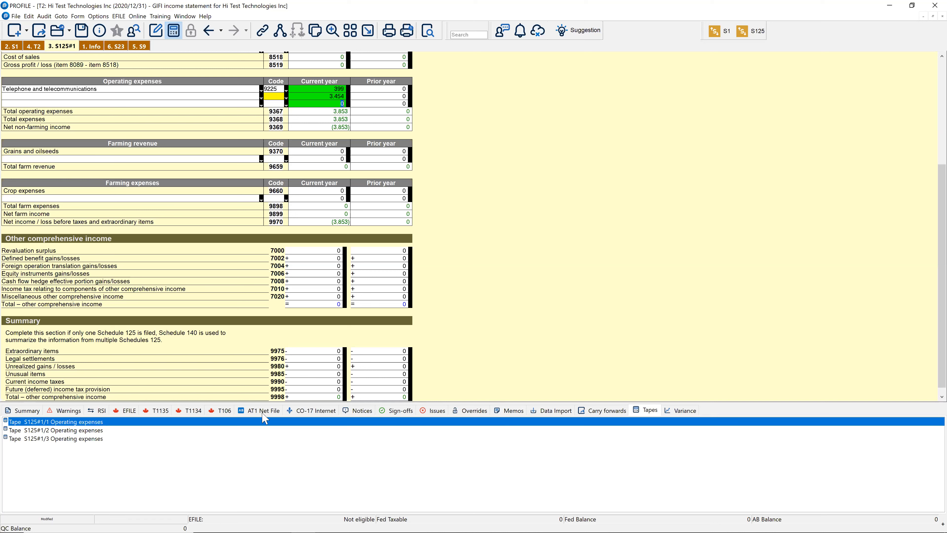
pyautogui.click(66, 431)
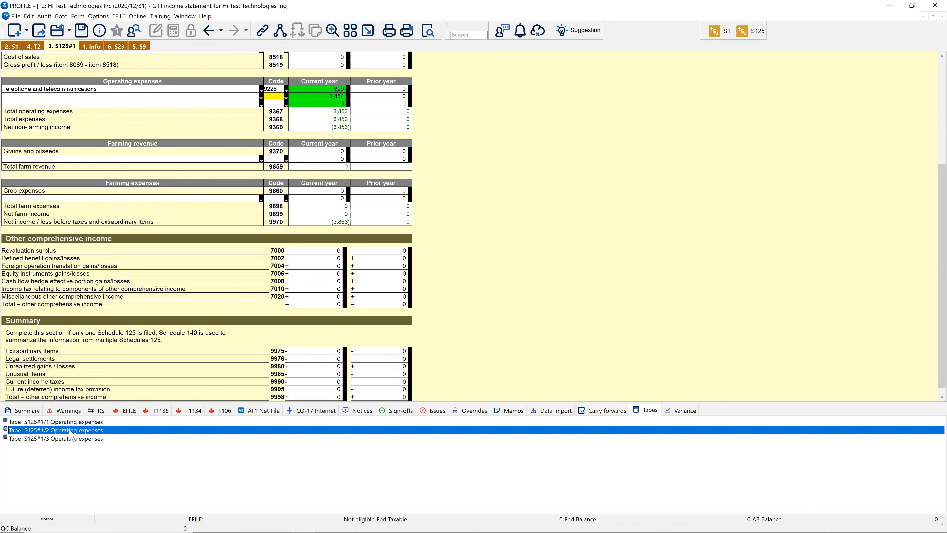
pyautogui.doubleClick(71, 433)
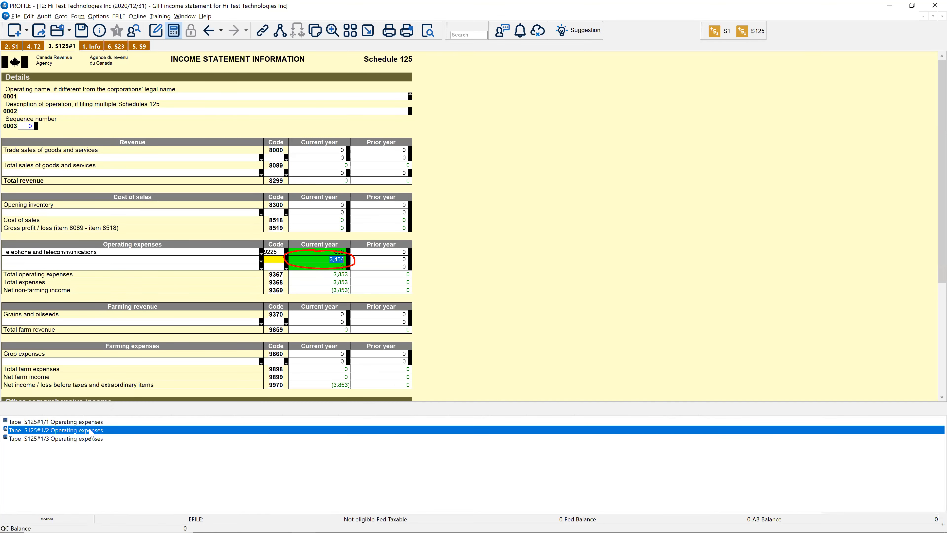
# Switch to the slide show and advance from the memos and tapes tip to the Working with a T2 slide
pyautogui.hotkey('alt', 'Tab')
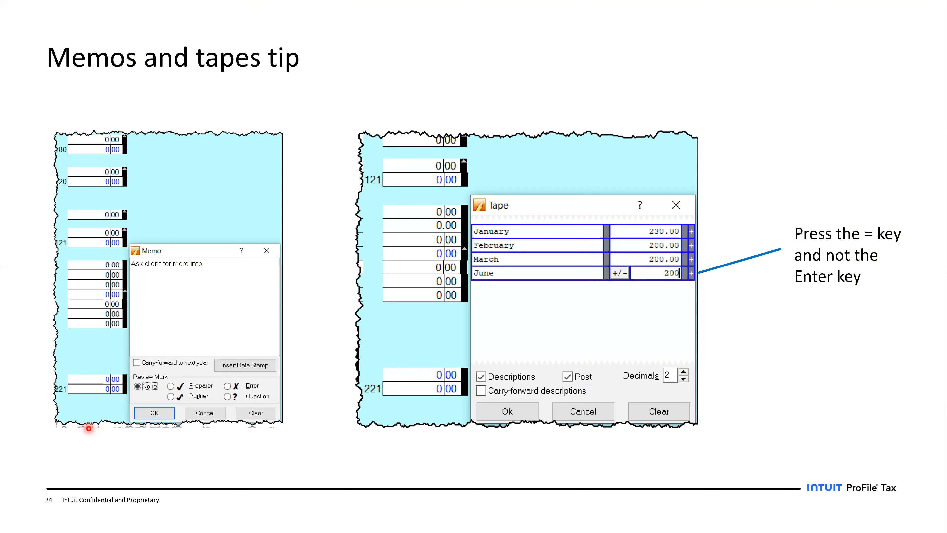
pyautogui.press('Right')
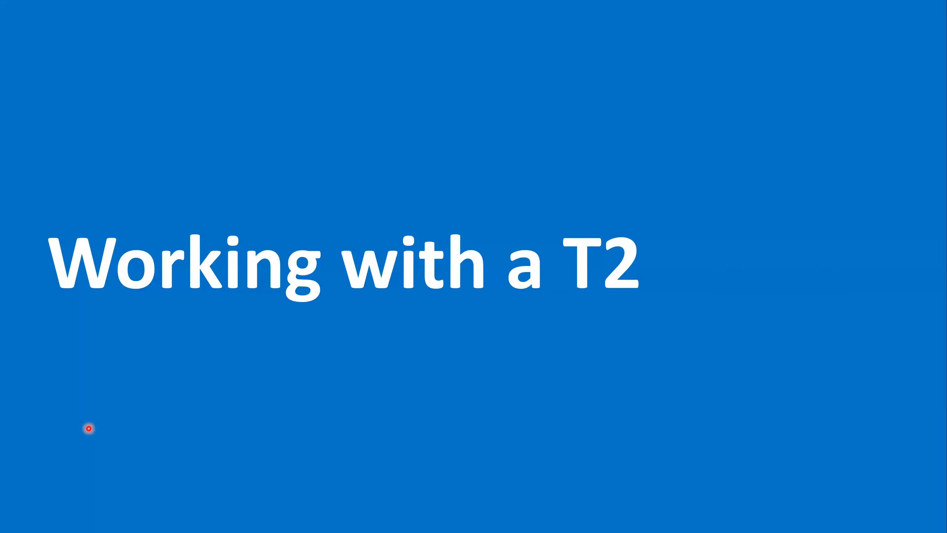
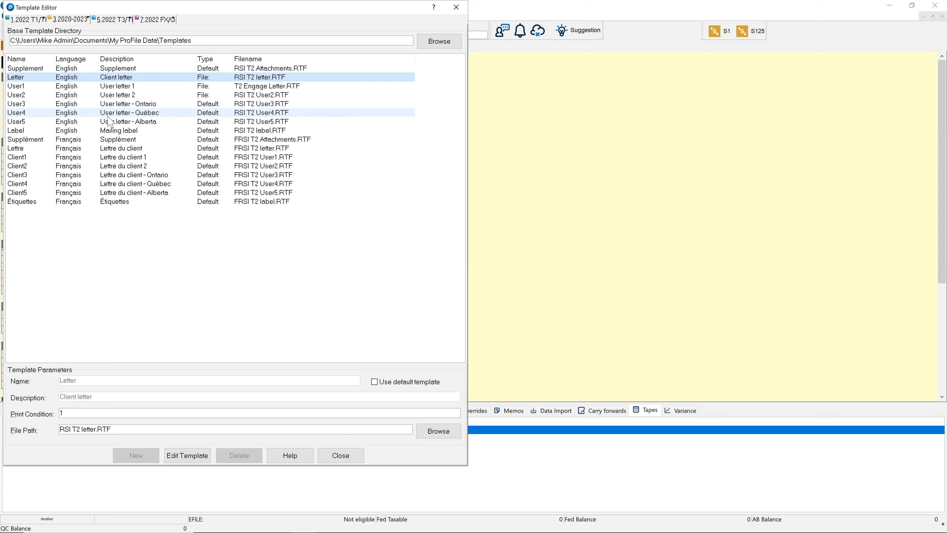
# Review the template parameters of the T2 User letter 1 and User letter 2 entries
pyautogui.click(98, 88)
pyautogui.click(98, 95)
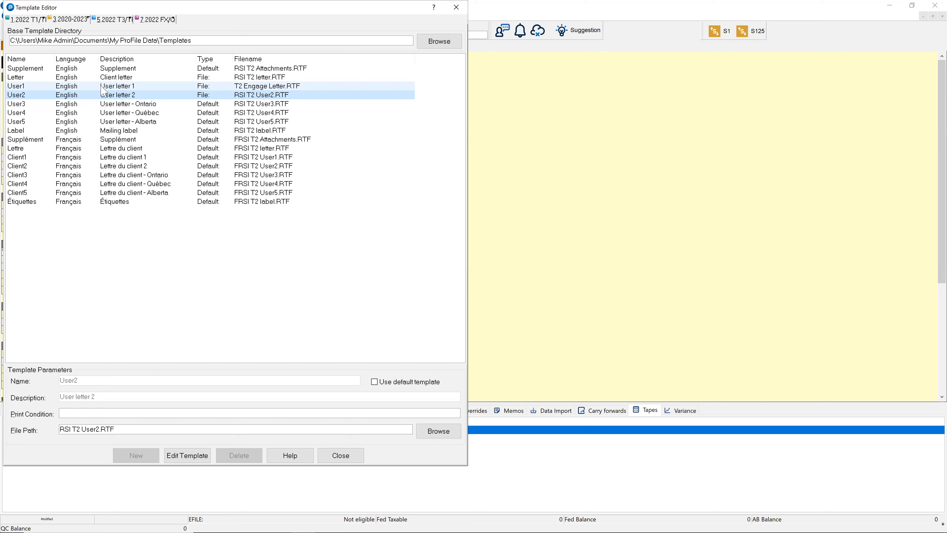
pyautogui.click(101, 88)
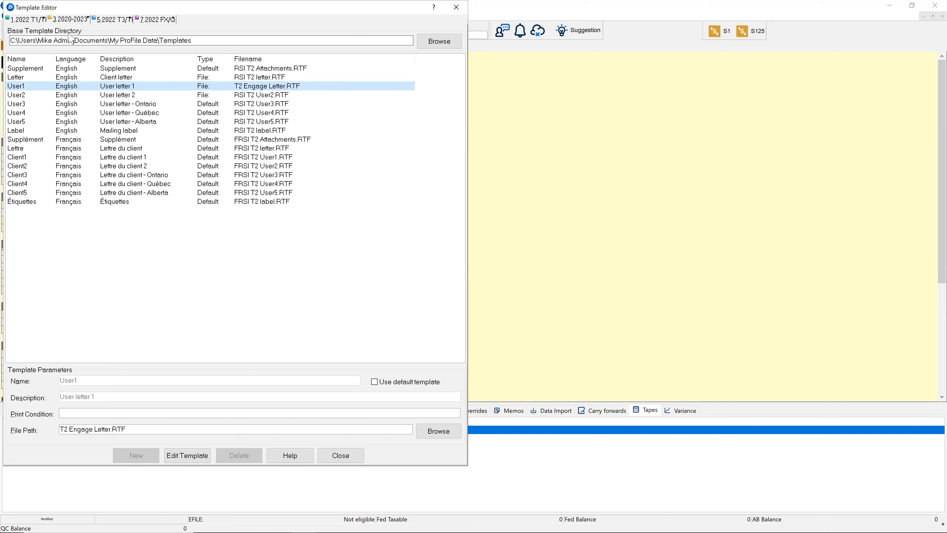
# Open the English engagement letter from the 2022 T1 templates for editing
pyautogui.click(26, 21)
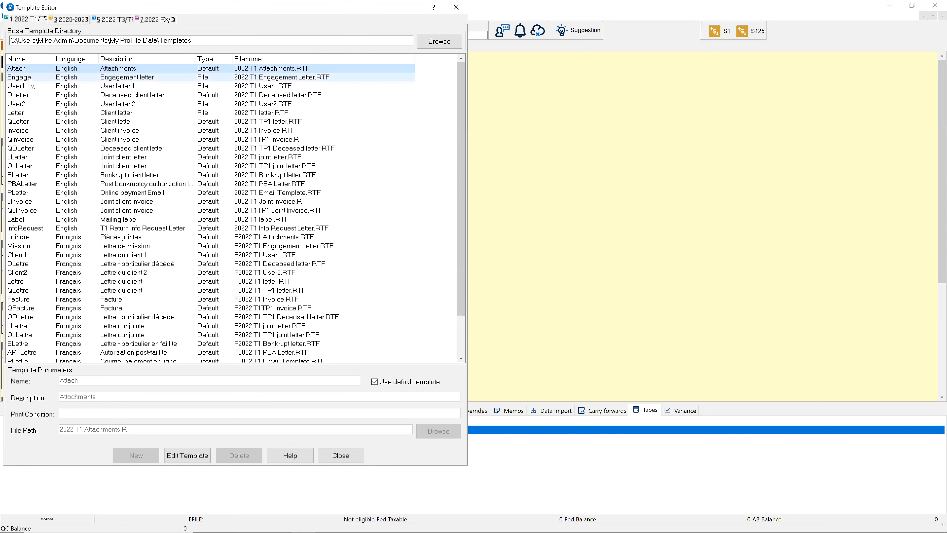
pyautogui.click(141, 78)
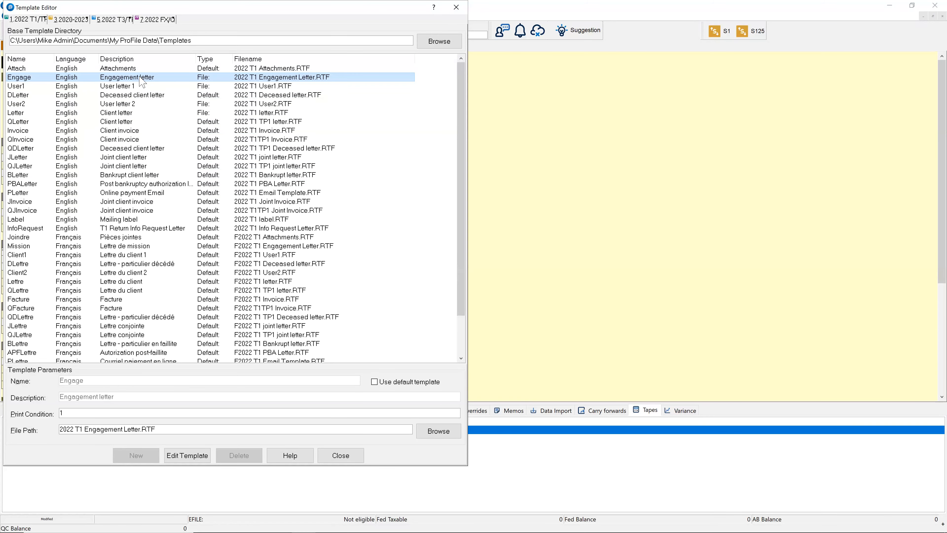
pyautogui.doubleClick(140, 77)
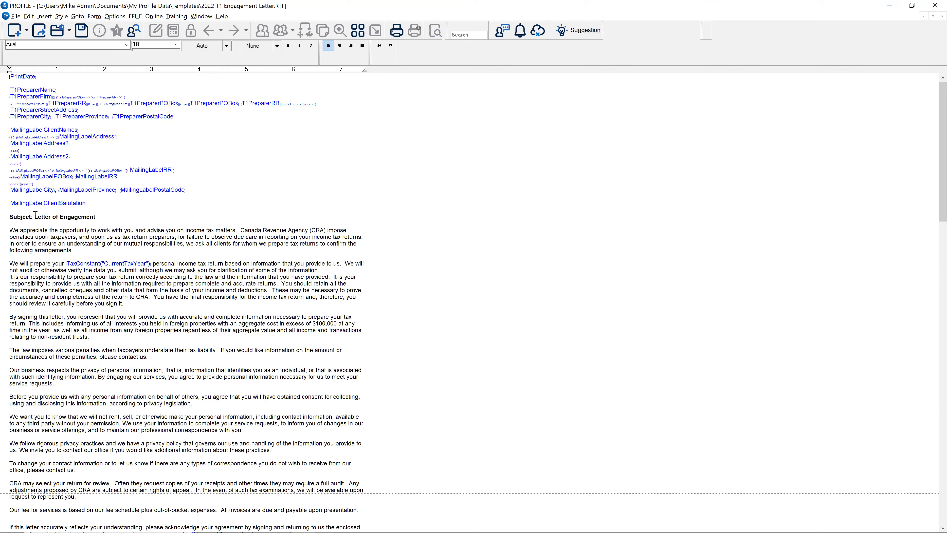
# Copy the T1 engagement letter's text from the Subject line through the paragraph about changing contact information
pyautogui.click(21, 218)
pyautogui.tripleClick(7, 216)
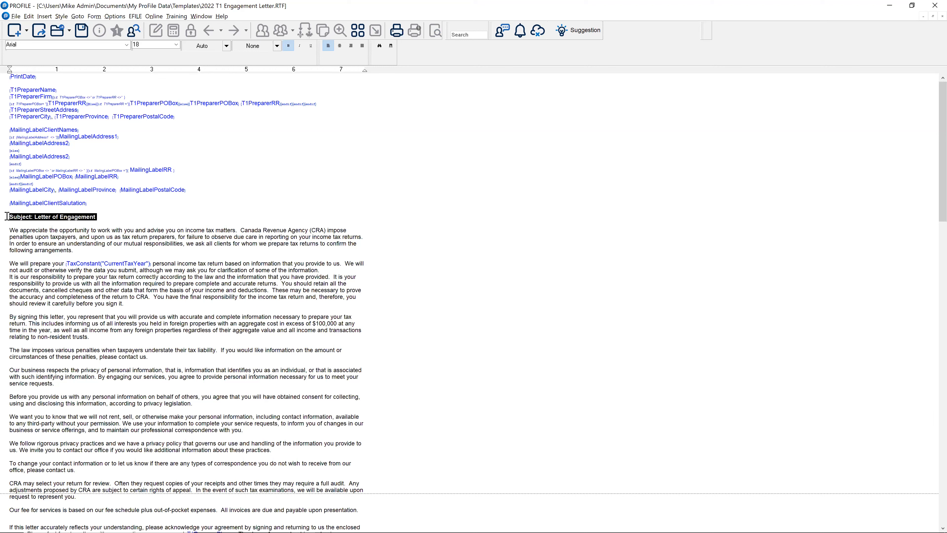
pyautogui.hotkey('shift', 'Down')
pyautogui.hotkey('shift', 'Down')
pyautogui.hotkey('shift', 'Down')
pyautogui.hotkey('shift', 'Down')
pyautogui.hotkey('shift', 'Down')
pyautogui.hotkey('shift', 'Down')
pyautogui.hotkey('shift', 'Down')
pyautogui.hotkey('shift', 'Down')
pyautogui.hotkey('shift', 'Down')
pyautogui.hotkey('shift', 'Down')
pyautogui.hotkey('shift', 'Down')
pyautogui.hotkey('shift', 'Down')
pyautogui.hotkey('shift', 'Down')
pyautogui.hotkey('shift', 'Down')
pyautogui.hotkey('shift', 'Down')
pyautogui.hotkey('shift', 'Down')
pyautogui.hotkey('shift', 'Down')
pyautogui.hotkey('shift', 'Down')
pyautogui.hotkey('shift', 'Down')
pyautogui.hotkey('shift', 'Down')
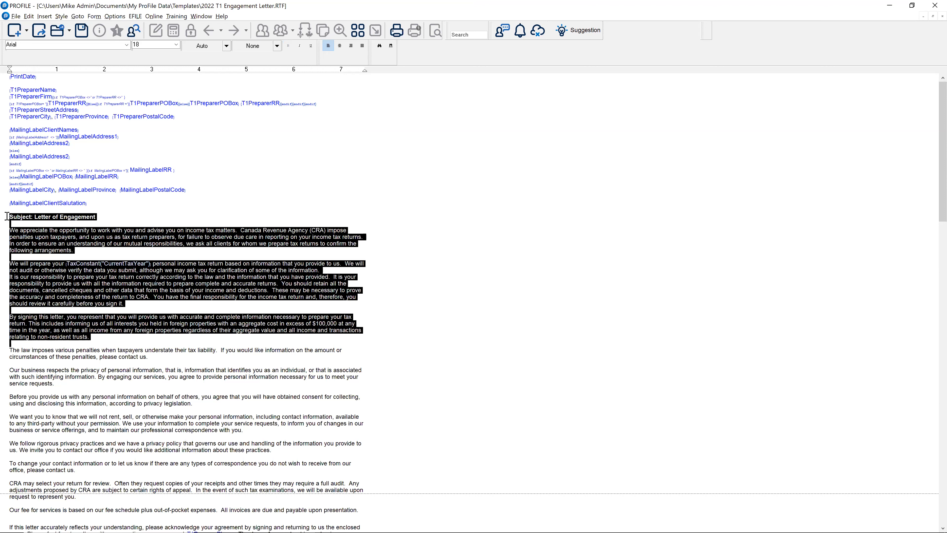
pyautogui.hotkey('shift', 'Down')
pyautogui.hotkey('shift', 'Down')
pyautogui.hotkey('shift', 'Down')
pyautogui.hotkey('shift', 'Down')
pyautogui.hotkey('shift', 'Down')
pyautogui.hotkey('shift', 'Down')
pyautogui.hotkey('shift', 'Down')
pyautogui.hotkey('shift', 'Down')
pyautogui.hotkey('shift', 'Down')
pyautogui.hotkey('shift', 'Down')
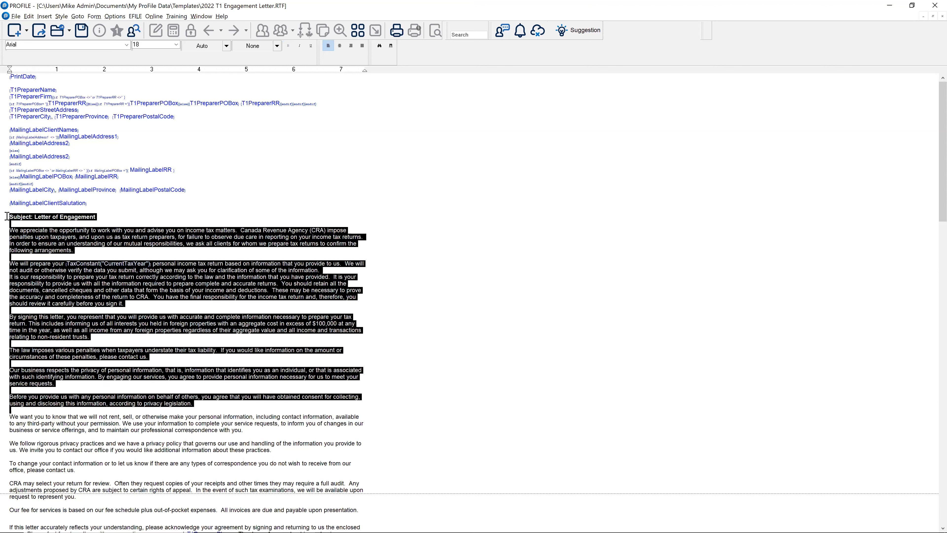
pyautogui.hotkey('shift', 'Down')
pyautogui.hotkey('shift', 'Down')
pyautogui.hotkey('shift', 'Down')
pyautogui.hotkey('shift', 'Down')
pyautogui.hotkey('shift', 'Down')
pyautogui.hotkey('shift', 'Down')
pyautogui.hotkey('ctrl', 'c')
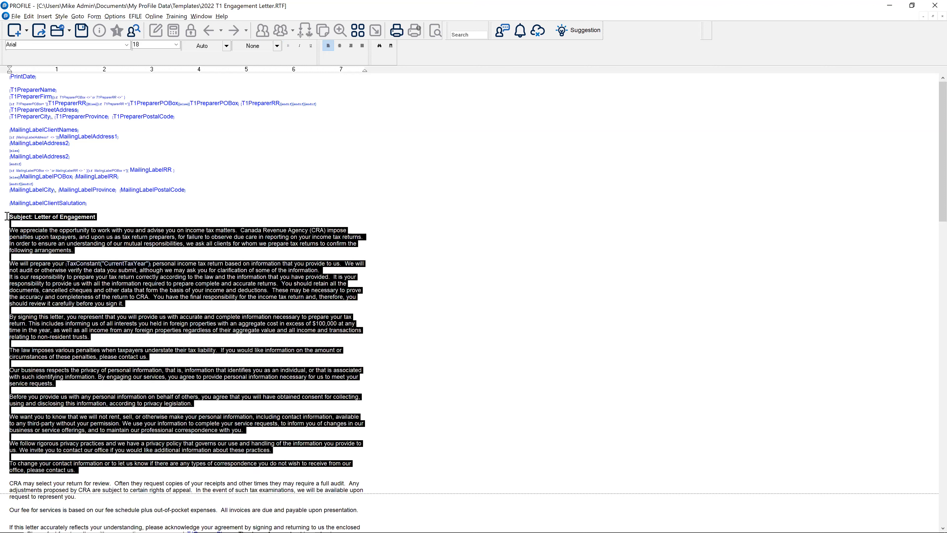
pyautogui.rightClick(41, 263)
pyautogui.click(63, 280)
# Return to the template editor and open the User letter 1 template of the 2020-2023 T2 module
pyautogui.click(201, 16)
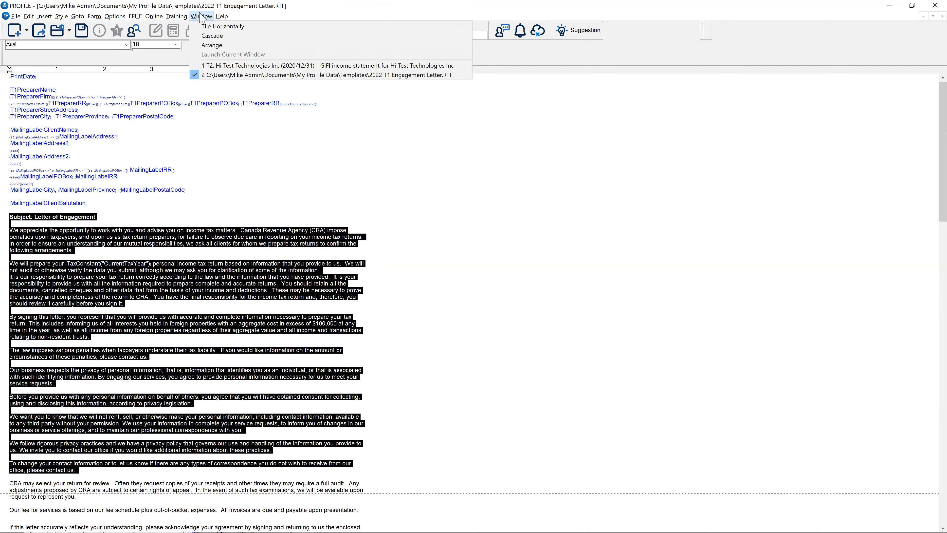
pyautogui.click(473, 172)
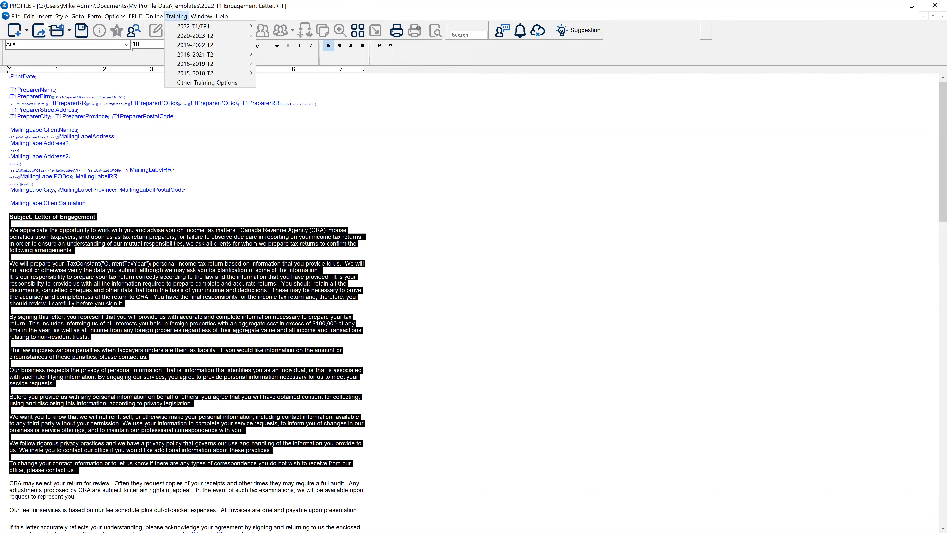
pyautogui.click(114, 16)
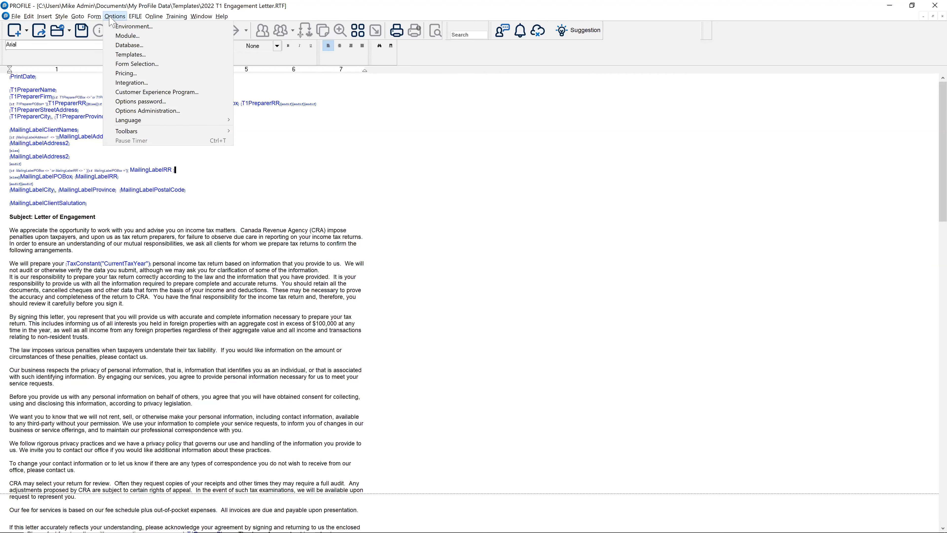
pyautogui.click(131, 55)
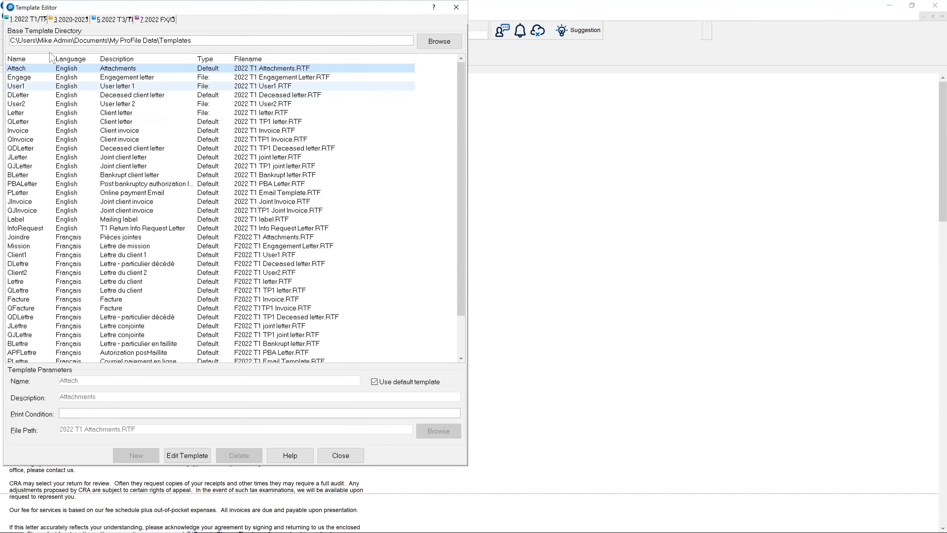
pyautogui.click(71, 19)
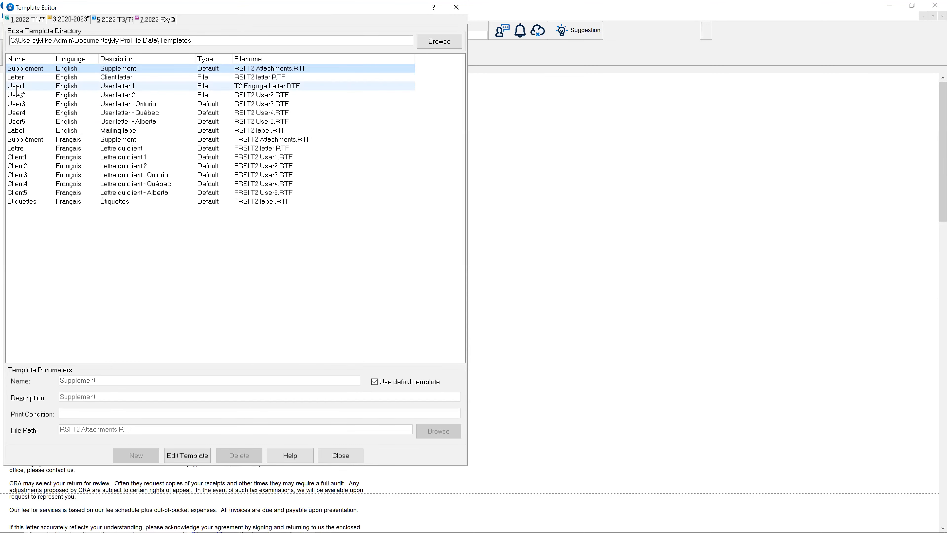
pyautogui.doubleClick(91, 87)
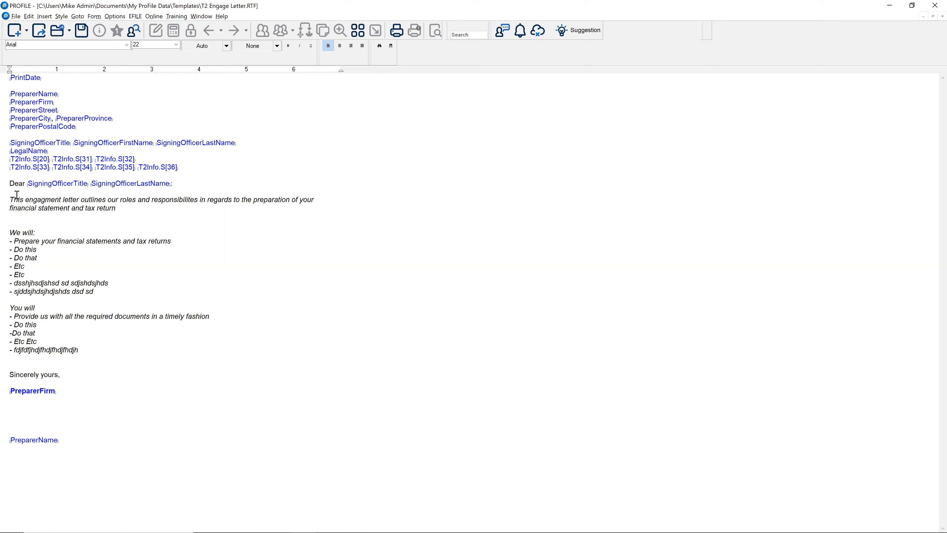
# Paste the copied engagement text before the opening paragraph of the T2 letter and review the combined letter
pyautogui.click(7, 197)
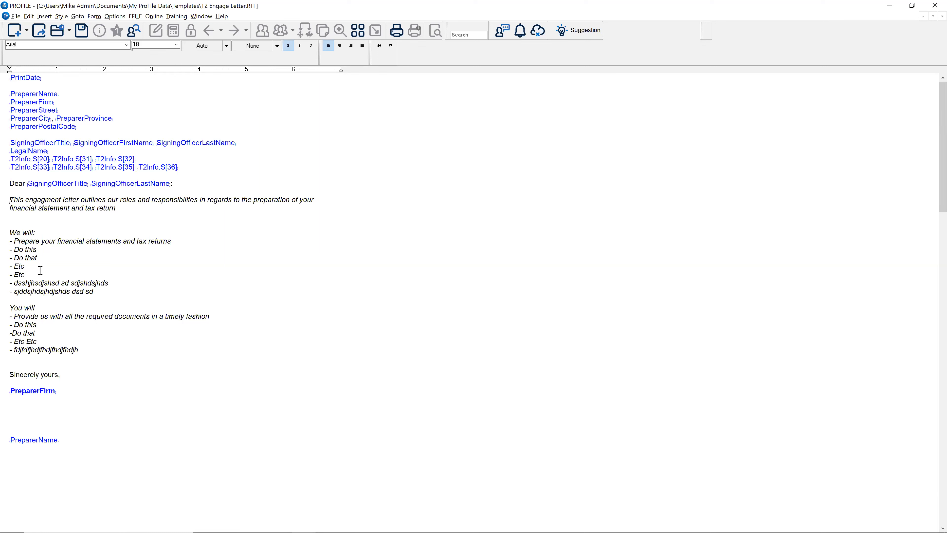
pyautogui.hotkey('ctrl', 'v')
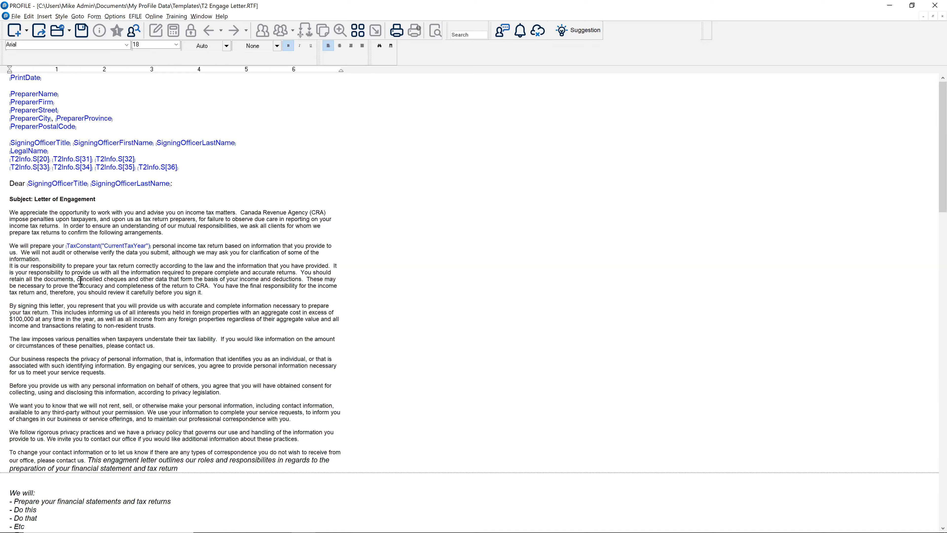
pyautogui.scroll(-10, 138, 302)
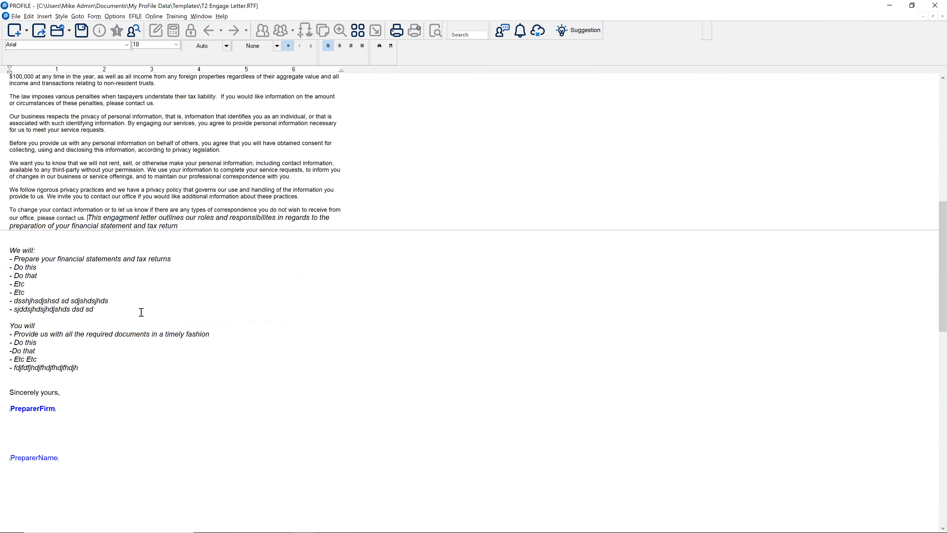
pyautogui.scroll(10, 122, 336)
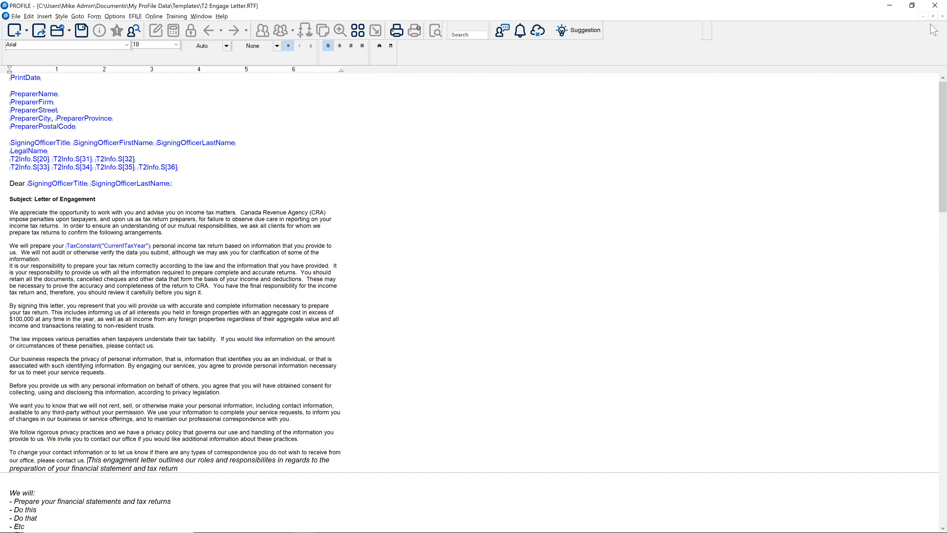
# Close the T2 engagement letter with its changes saved, and close the T1 engagement letter without saving
pyautogui.click(935, 6)
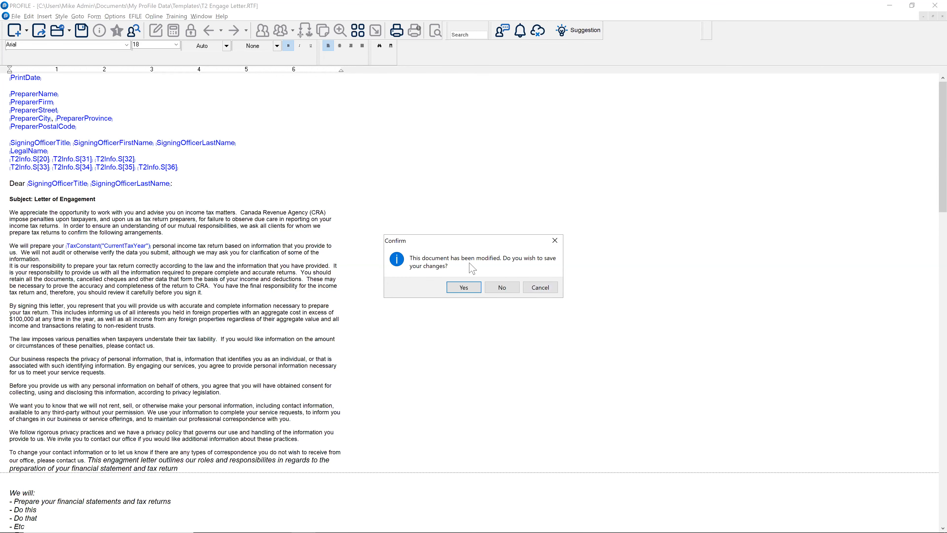
pyautogui.click(453, 288)
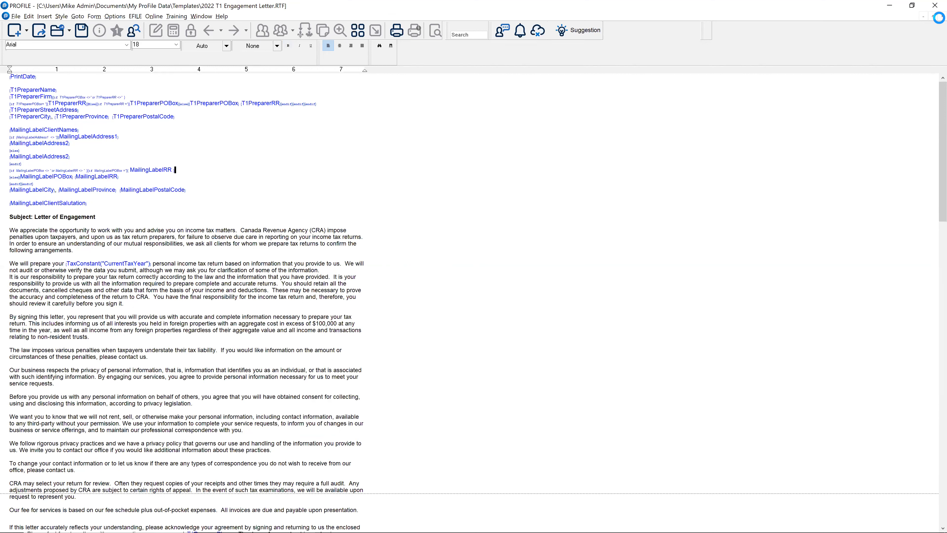
pyautogui.click(942, 16)
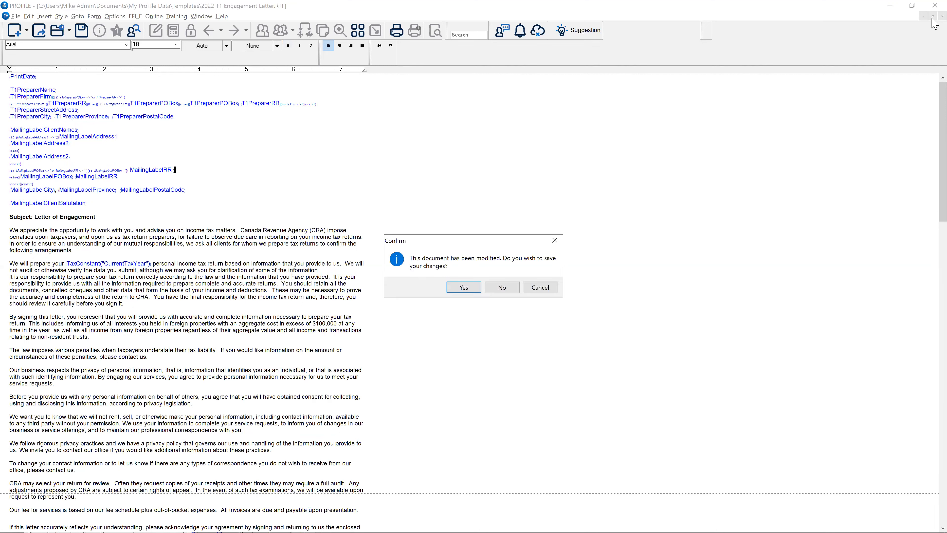
pyautogui.click(503, 288)
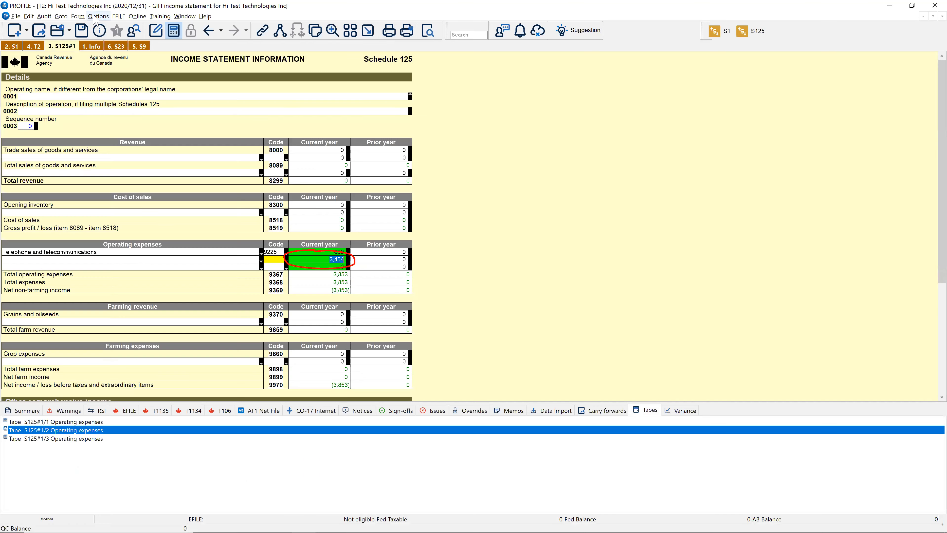
# Reopen the template editor from the T2 return and open the T2 User letter 2 template
pyautogui.click(95, 17)
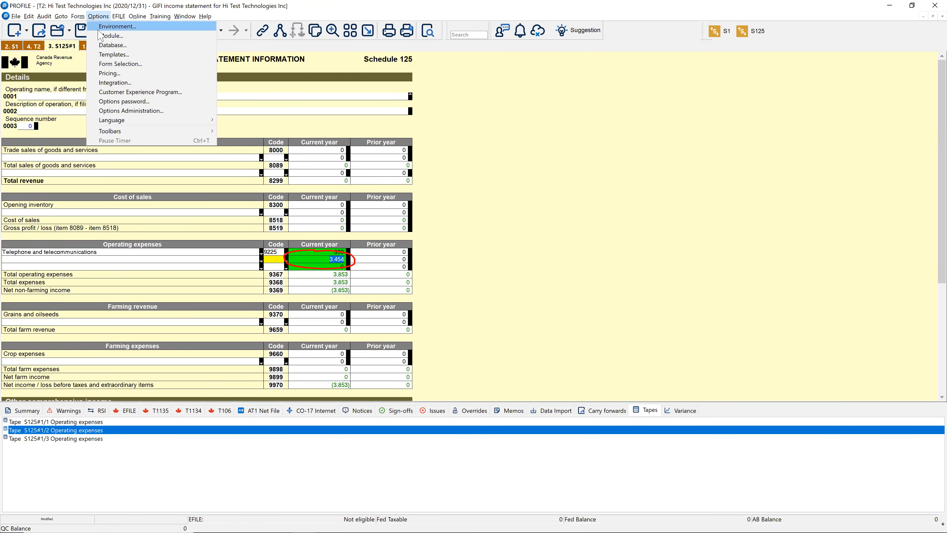
pyautogui.click(109, 57)
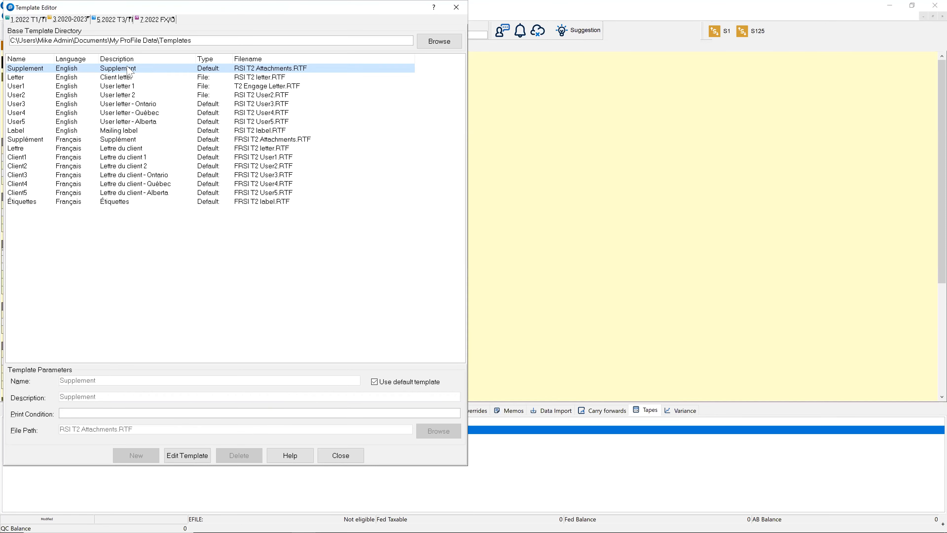
pyautogui.doubleClick(18, 97)
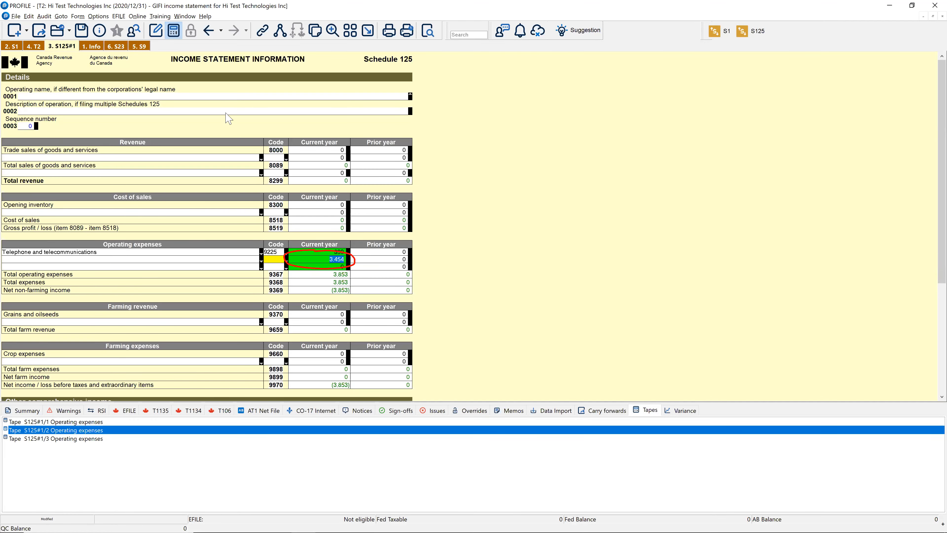
# Search the Form Explorer for "user" and close it
pyautogui.press('F4')
pyautogui.write('user')
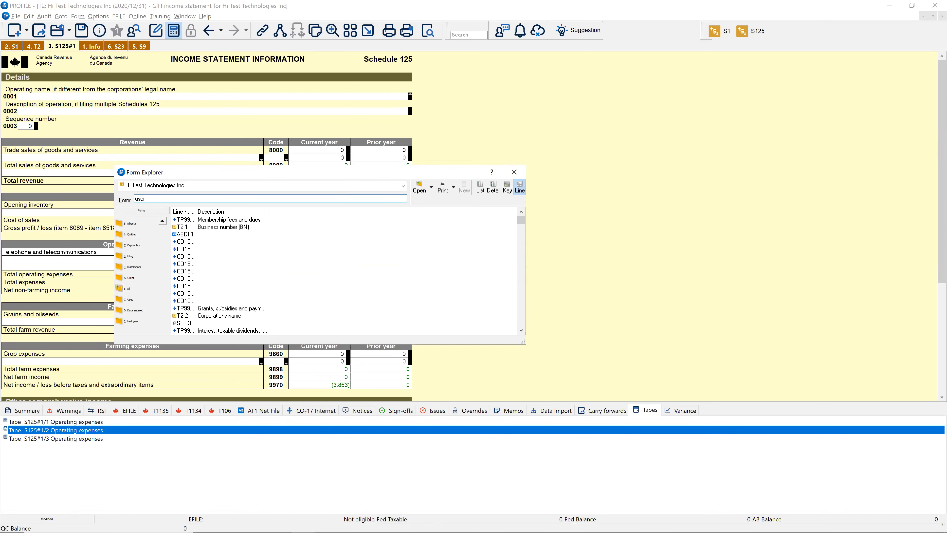
pyautogui.doubleClick(140, 199)
pyautogui.click(515, 172)
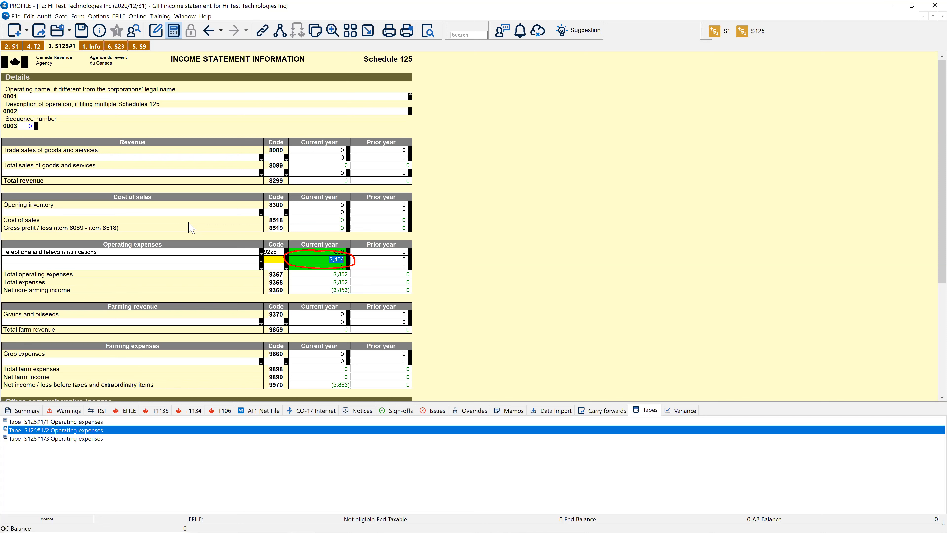
# Switch to the slide show and advance from the T2 returns requirements to the Business consent form slide
pyautogui.hotkey('alt', 'Tab')
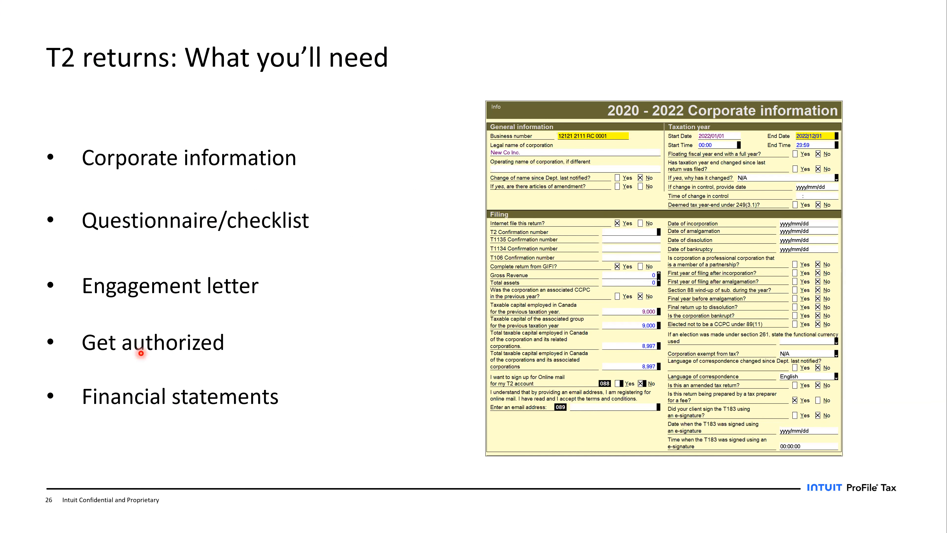
pyautogui.press('Right')
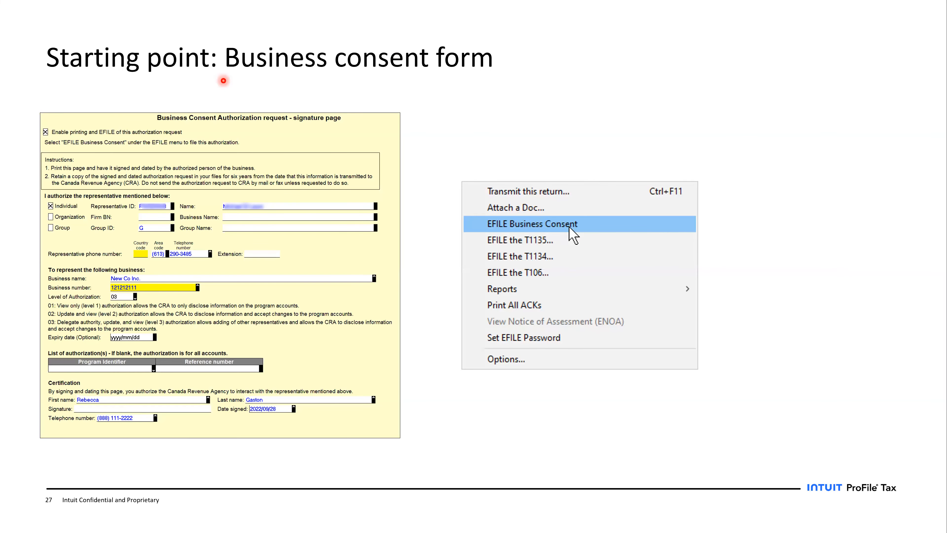
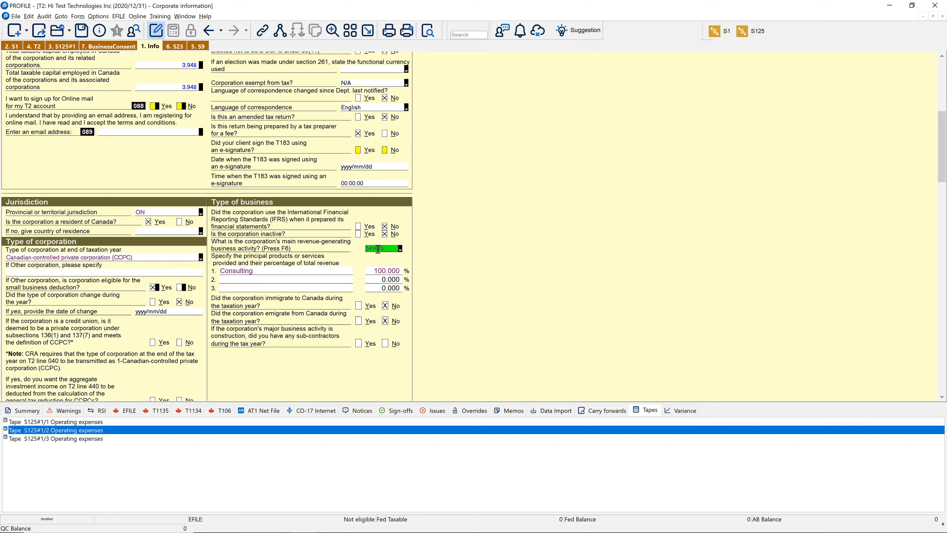
# Open the industry code lookup for the corporation's main revenue-generating activity and search it by the keyword "consul"
pyautogui.press('F6')
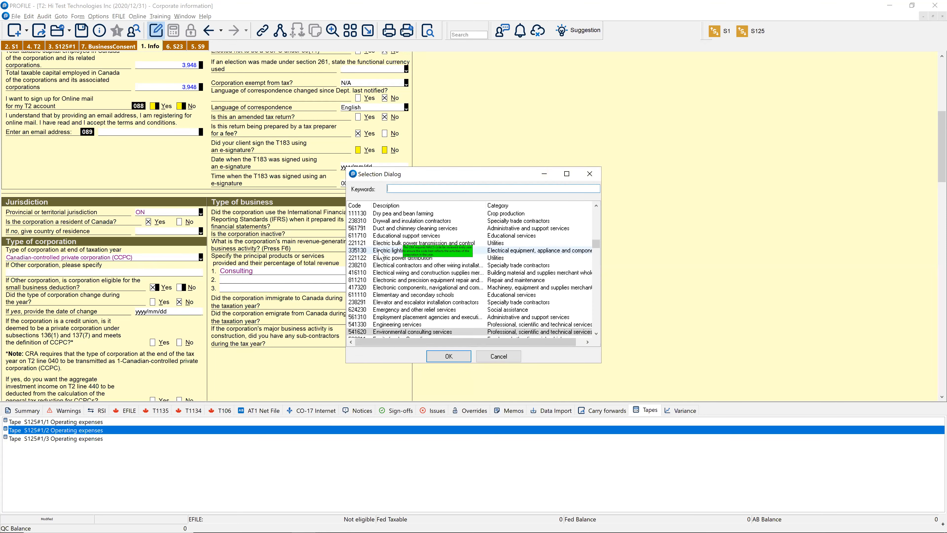
pyautogui.click(484, 358)
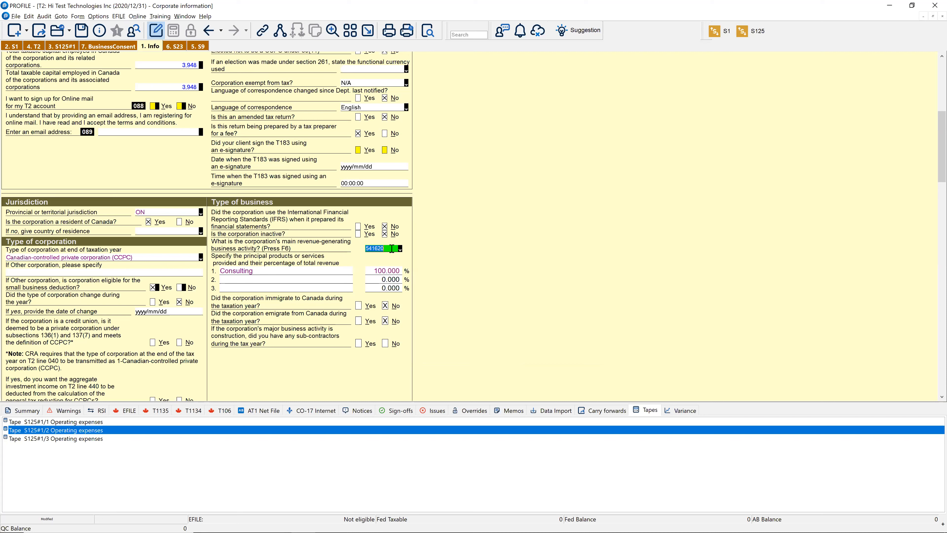
pyautogui.click(371, 249)
pyautogui.press('F6')
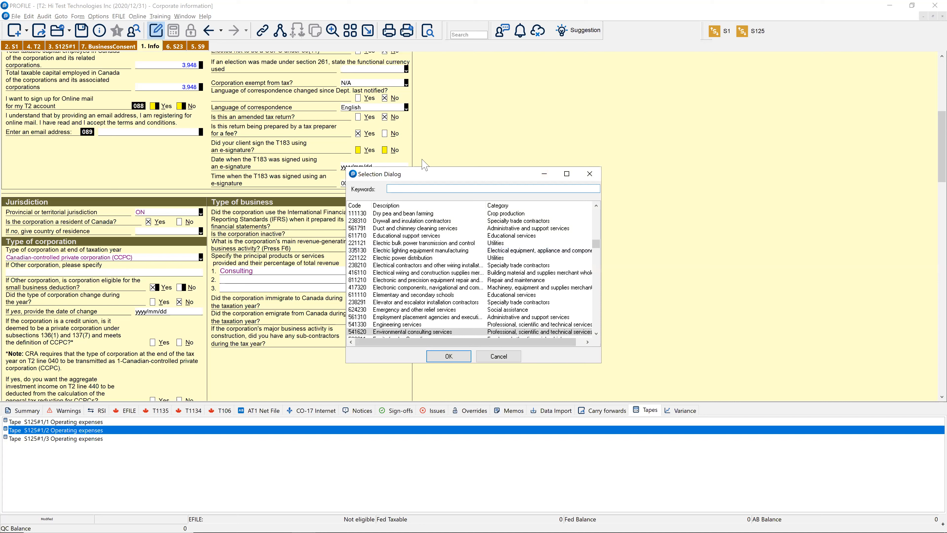
pyautogui.click(404, 189)
pyautogui.write('consul')
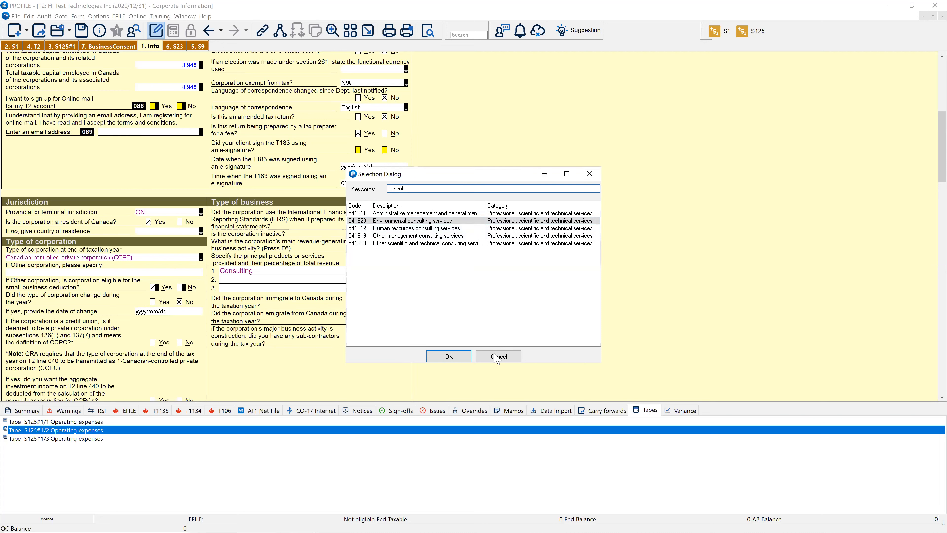
pyautogui.press('Return')
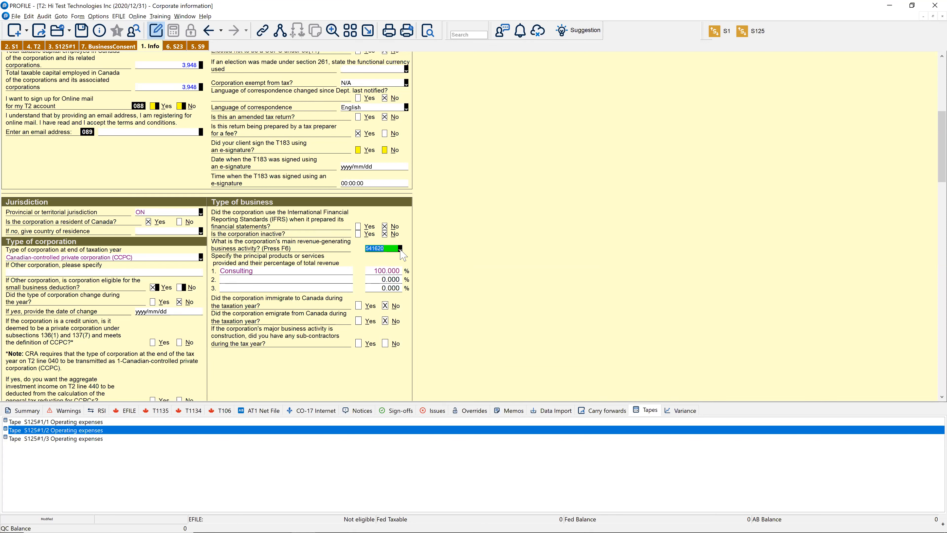
# Browse the list of activity codes for the main revenue-generating business activity and close it without changing the selection
pyautogui.click(400, 248)
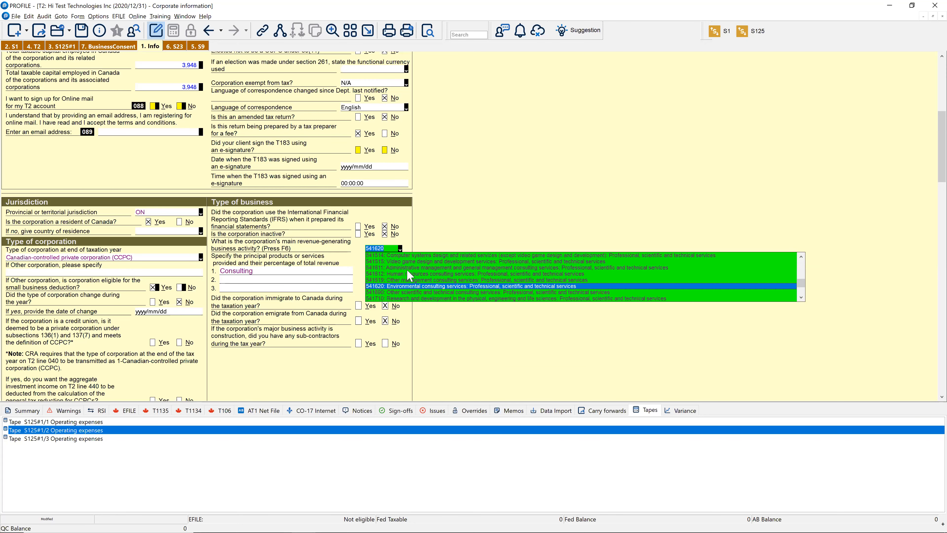
pyautogui.scroll(1, 408, 271)
pyautogui.click(427, 229)
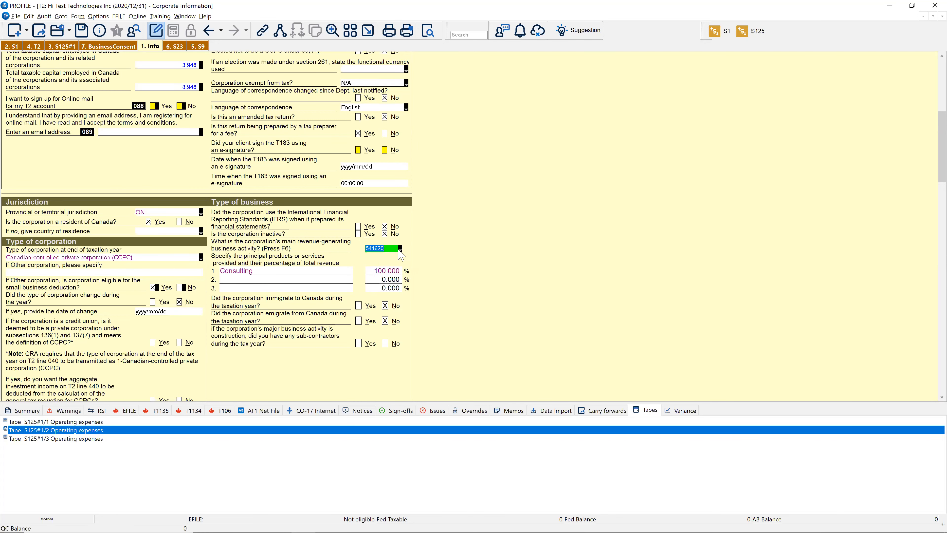
pyautogui.click(400, 248)
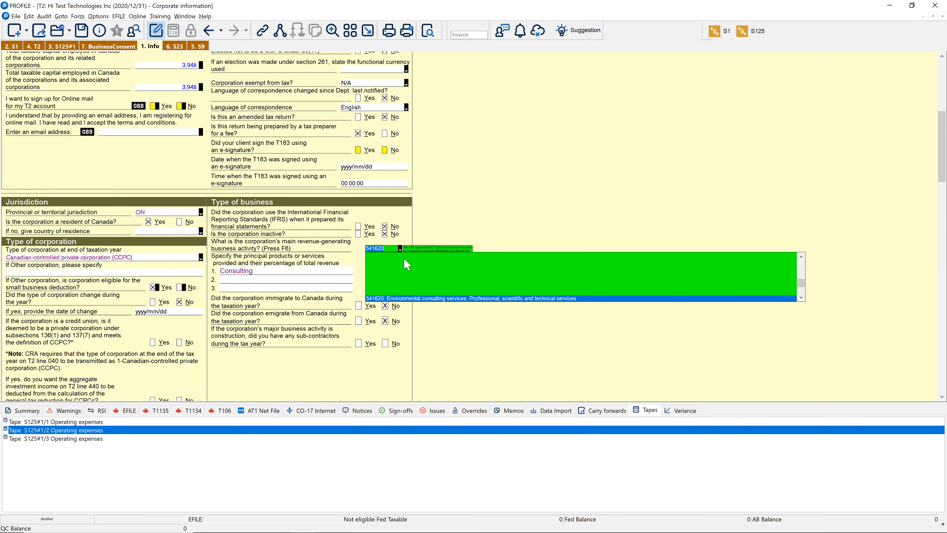
pyautogui.scroll(1, 406, 265)
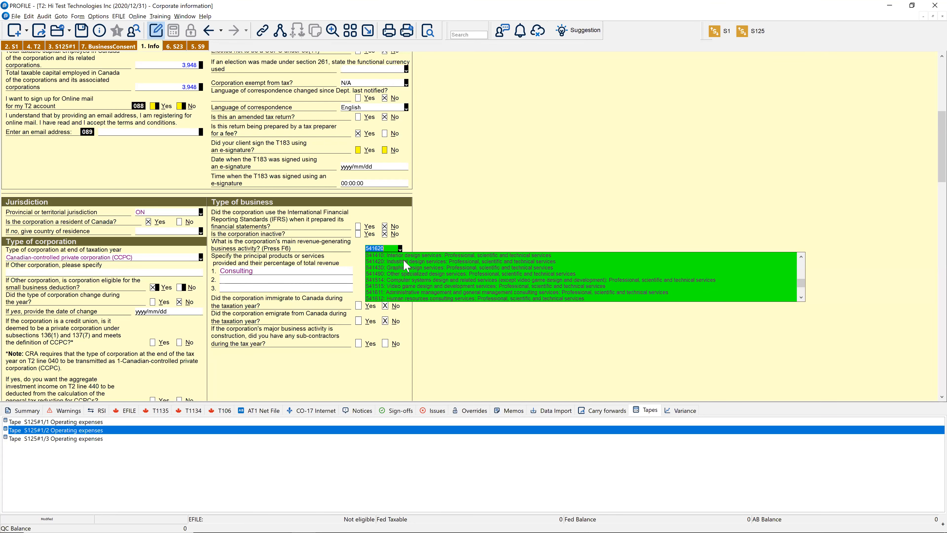
pyautogui.scroll(-6, 407, 265)
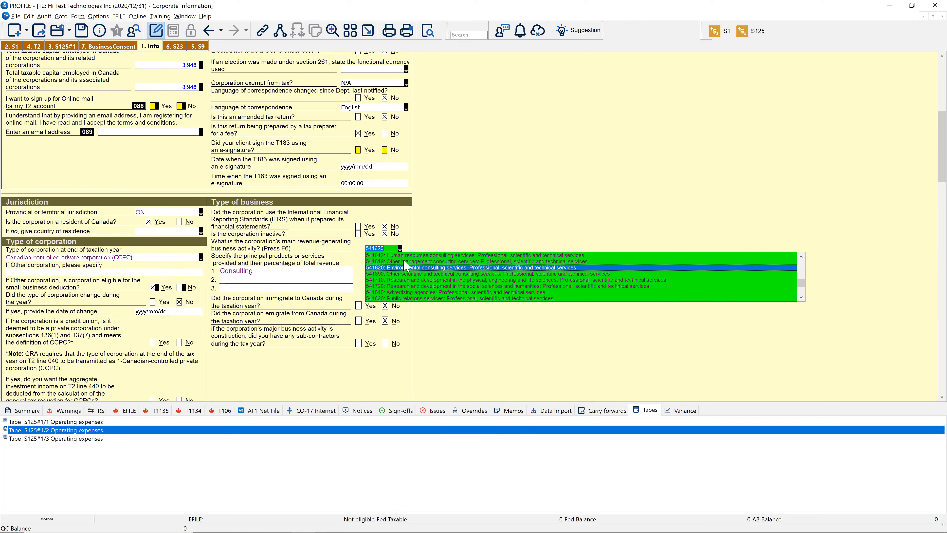
pyautogui.scroll(-6, 407, 266)
pyautogui.scroll(-6, 406, 266)
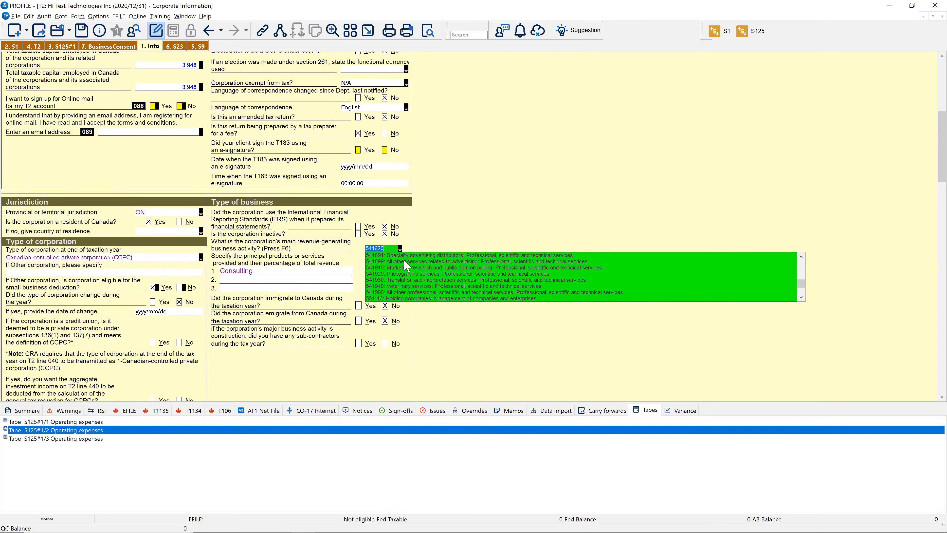
pyautogui.scroll(-2, 407, 265)
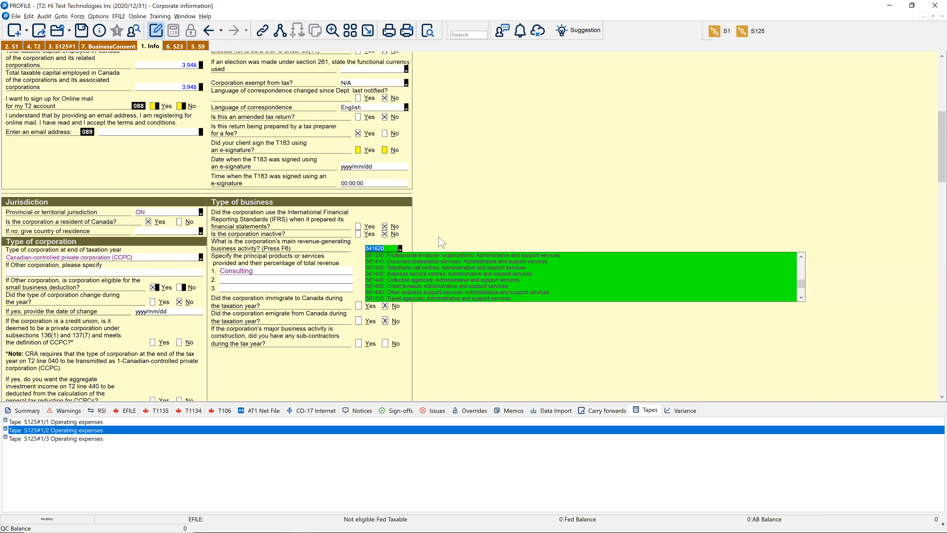
pyautogui.press('Escape')
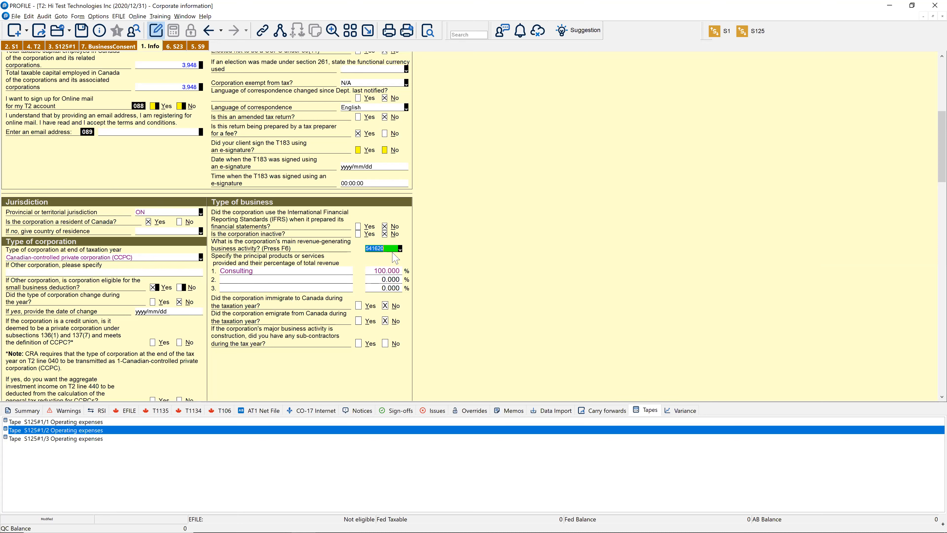
# Review the Corporate information form from the general and filing details through the addresses, signing officer and provincial sections
pyautogui.hotkey('alt', 'Tab')
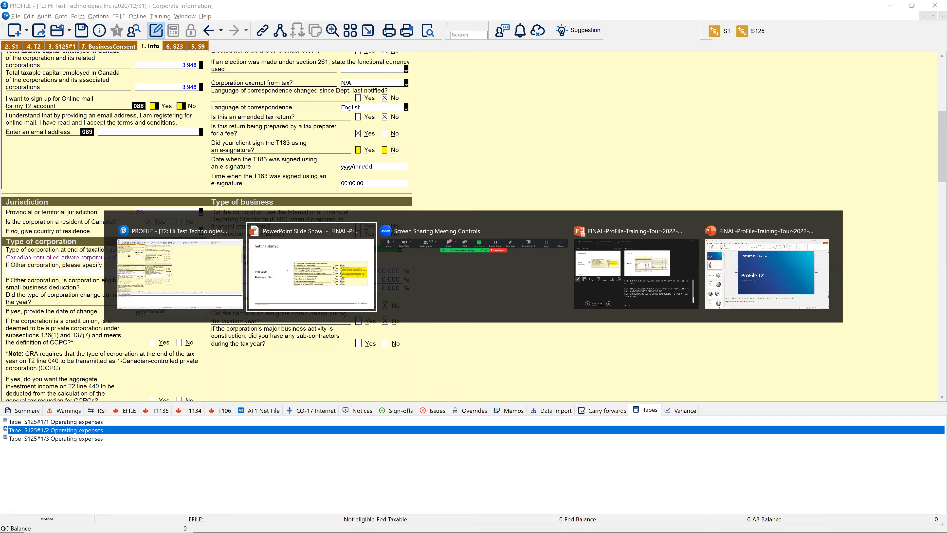
pyautogui.hotkey('alt', 'Tab')
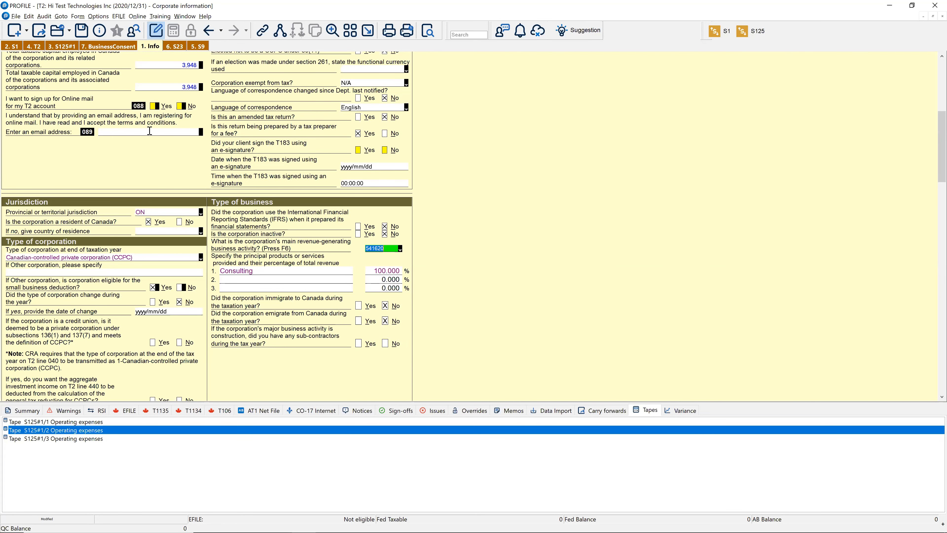
pyautogui.scroll(4, 167, 153)
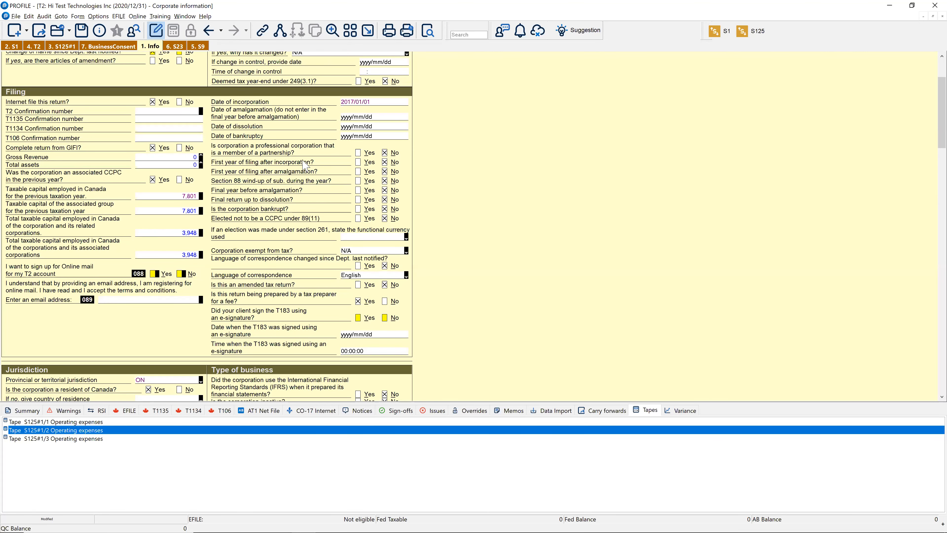
pyautogui.scroll(2, 289, 163)
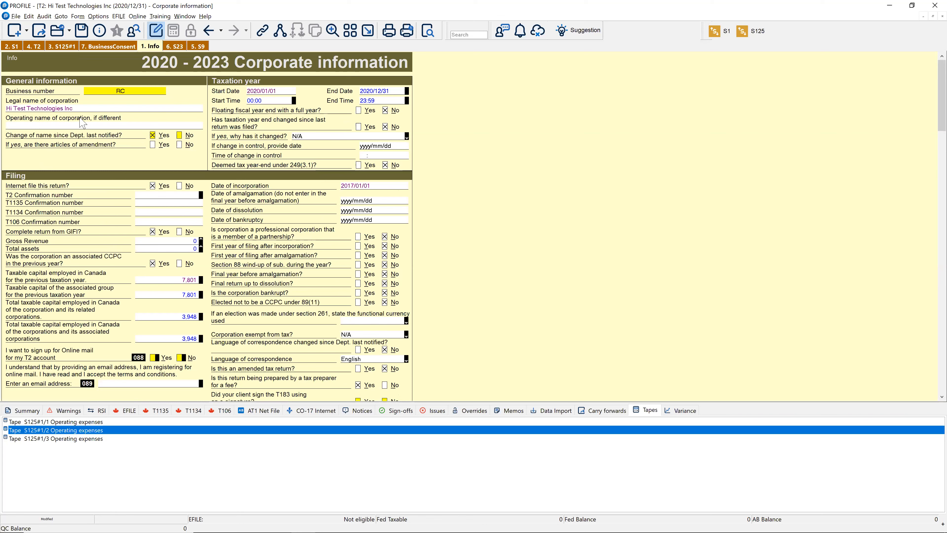
pyautogui.scroll(-1, 165, 280)
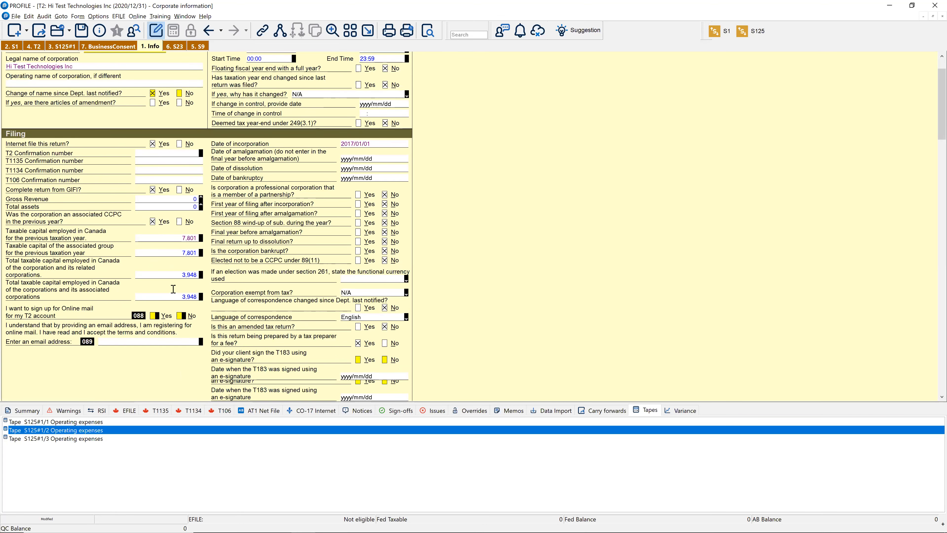
pyautogui.scroll(-12, 173, 289)
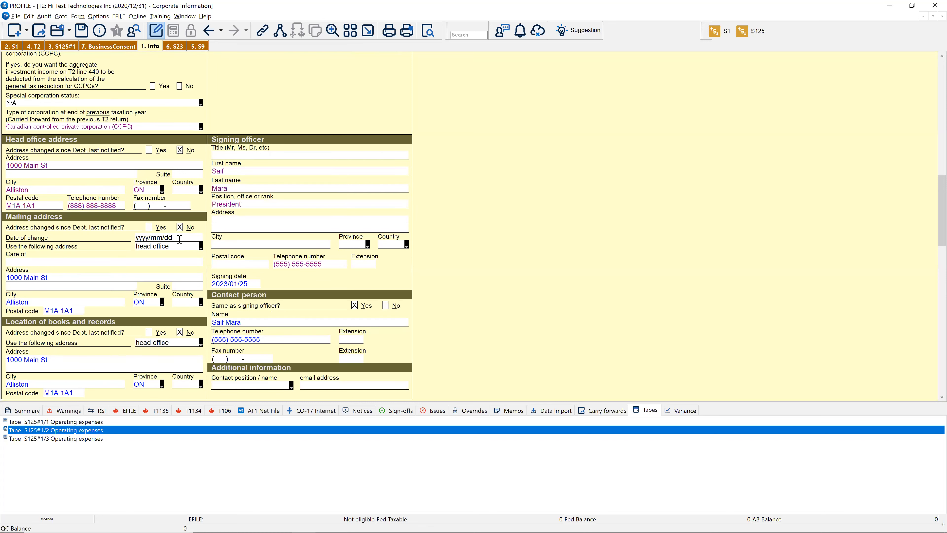
pyautogui.scroll(-4, 182, 233)
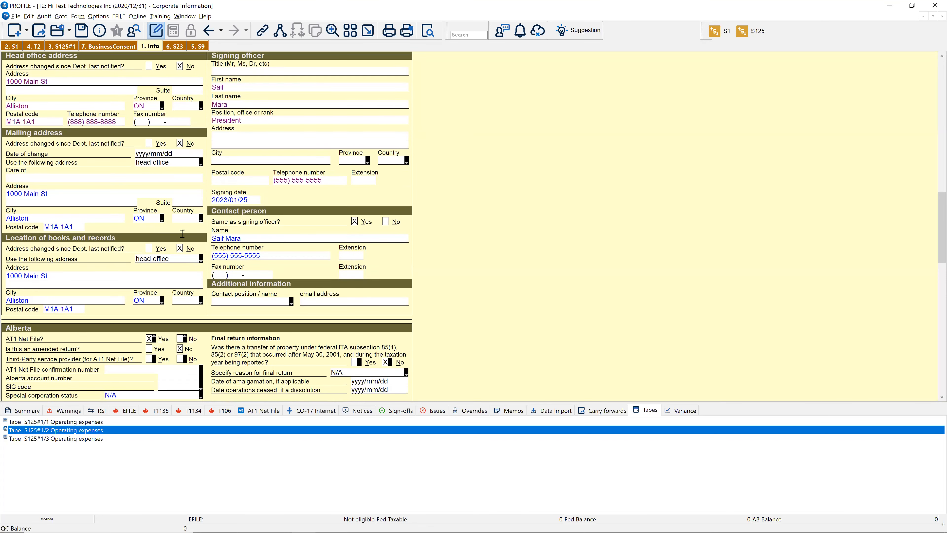
pyautogui.scroll(-4, 182, 233)
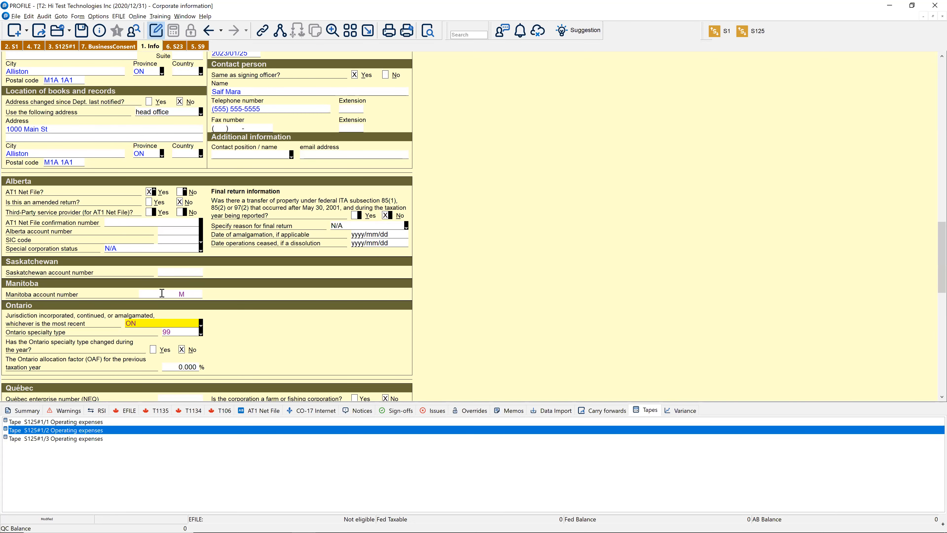
pyautogui.scroll(-7, 163, 298)
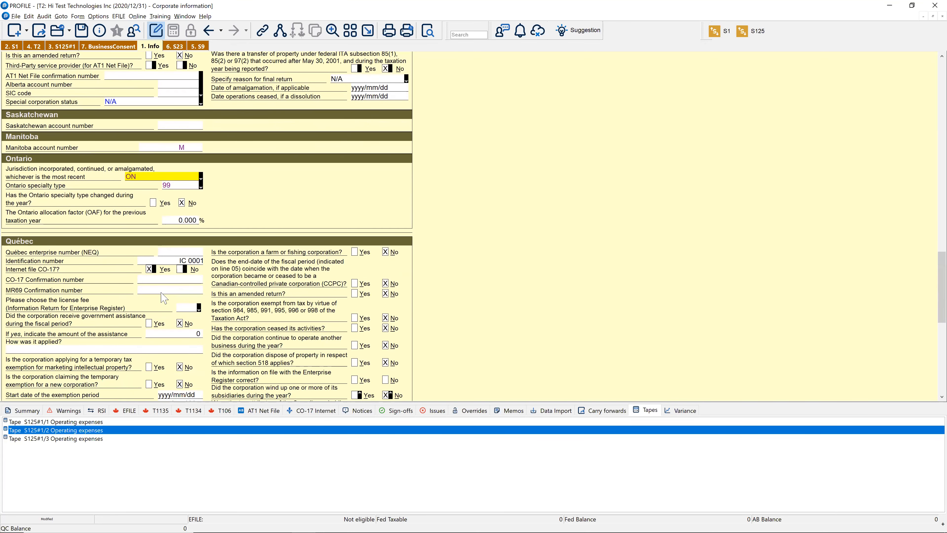
pyautogui.scroll(-1, 163, 297)
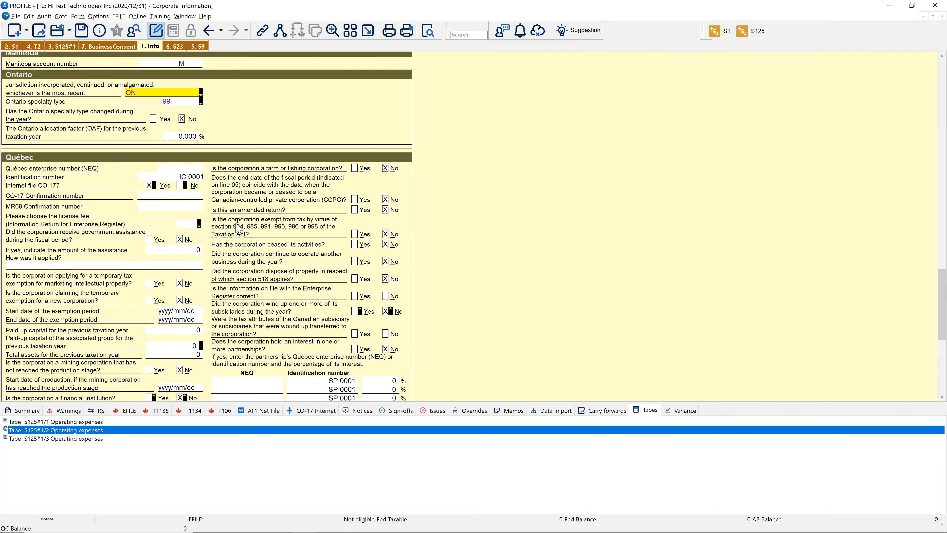
pyautogui.scroll(8, 235, 223)
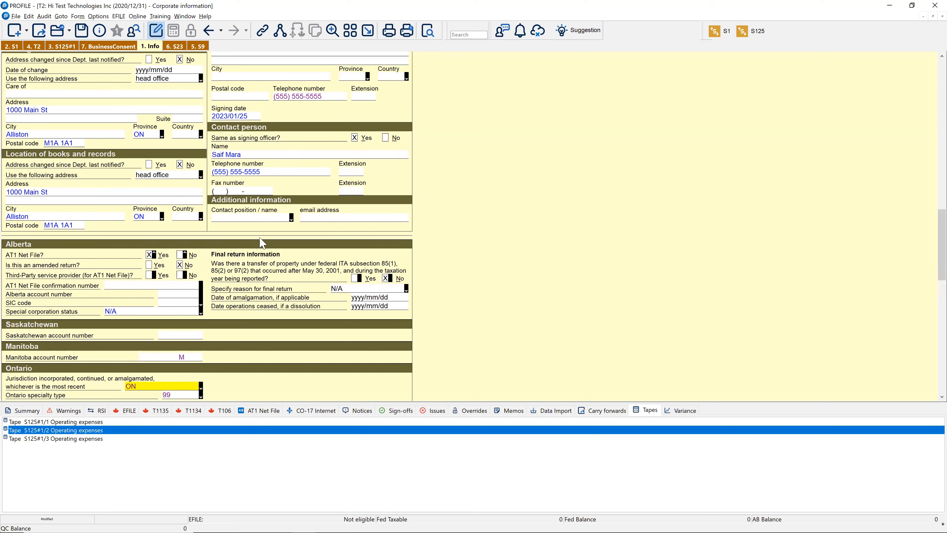
# Advance the slide show to the A basic T2 slide and return to the T2 return in ProFile
pyautogui.hotkey('alt', 'Tab')
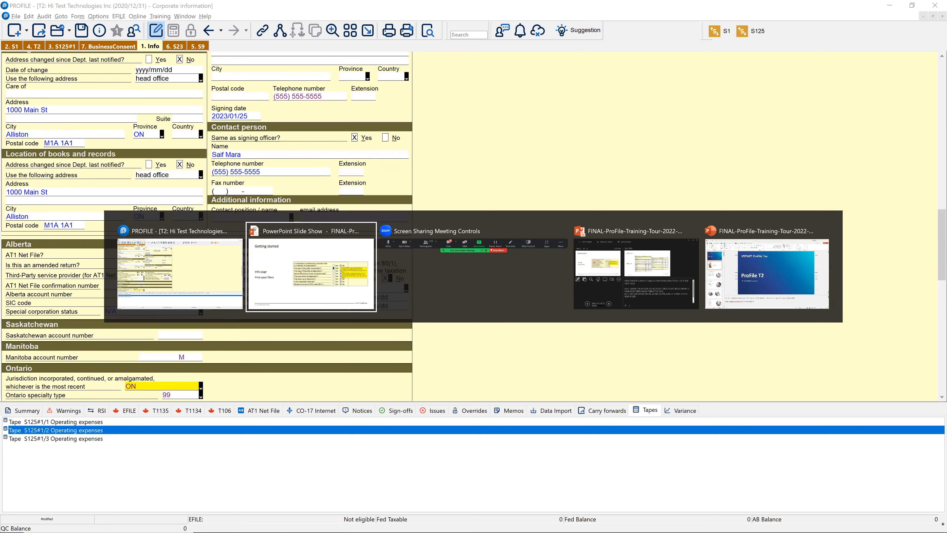
pyautogui.press('Right')
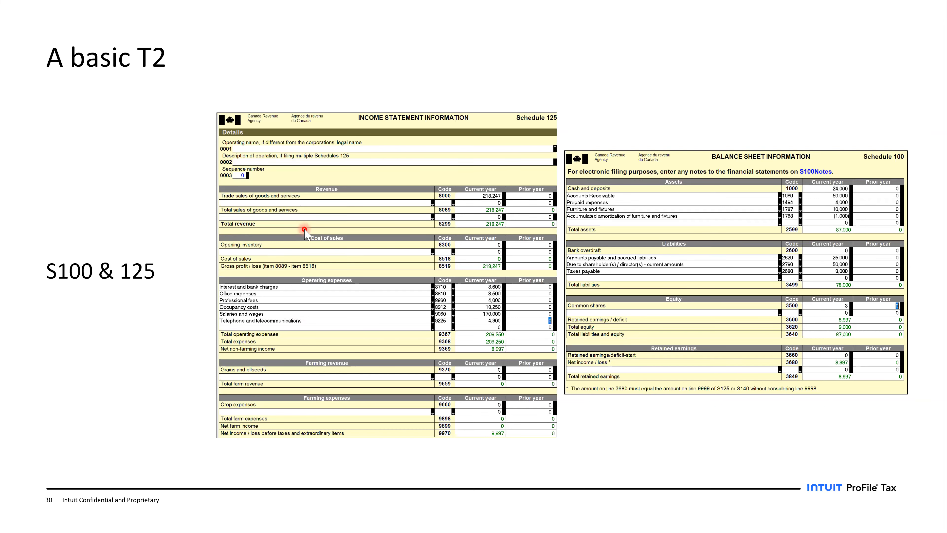
pyautogui.hotkey('alt', 'Tab')
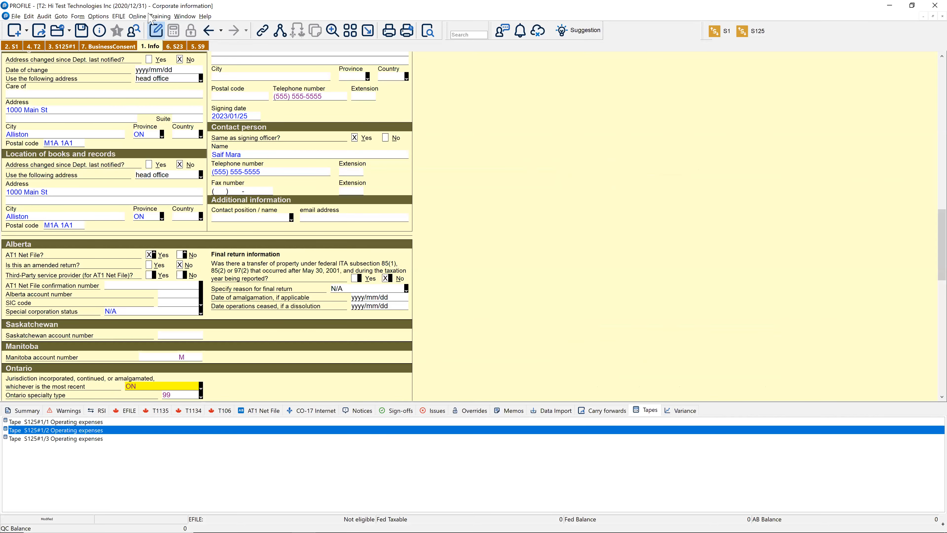
# Open Schedule 125 and enter GIFI code 8760 on the second operating expenses line, which has an amount but no code
pyautogui.click(67, 48)
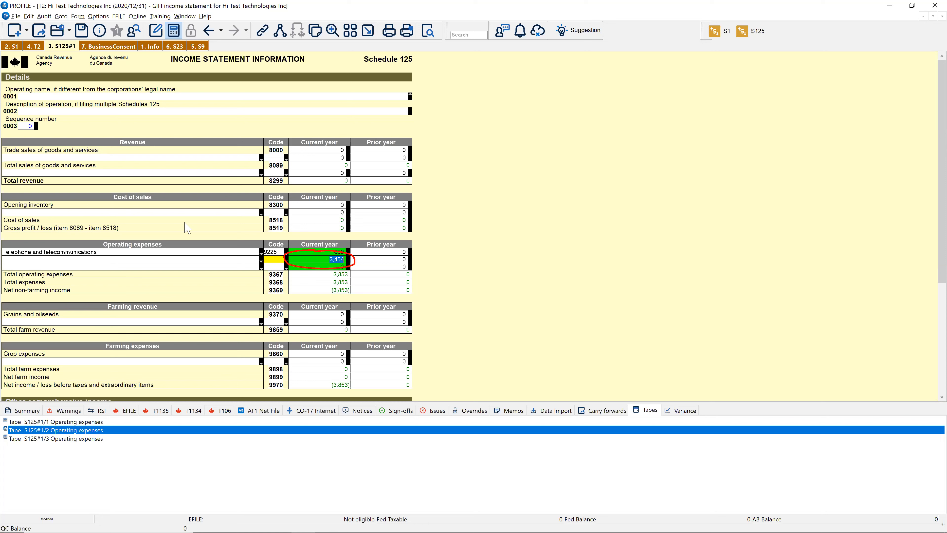
pyautogui.click(305, 152)
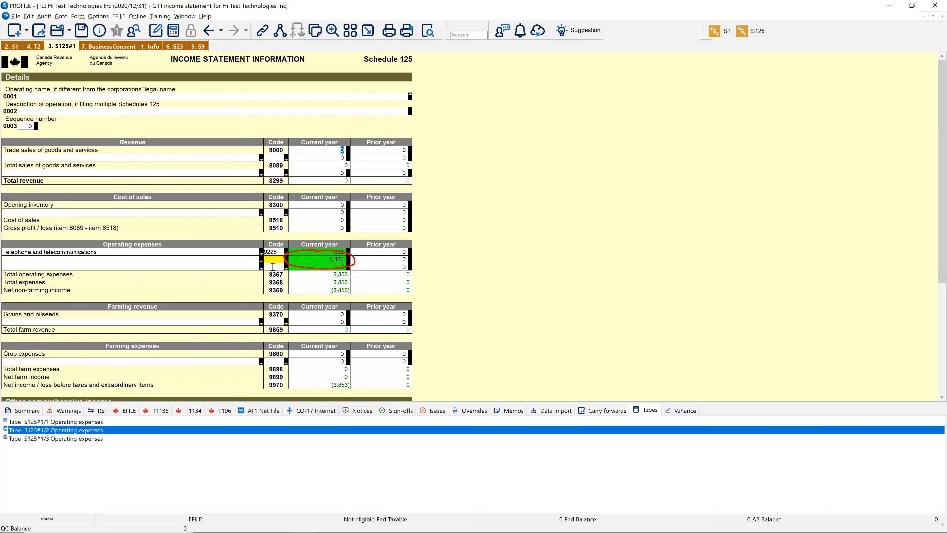
pyautogui.click(141, 258)
pyautogui.moveTo(274, 258)
pyautogui.write('8760')
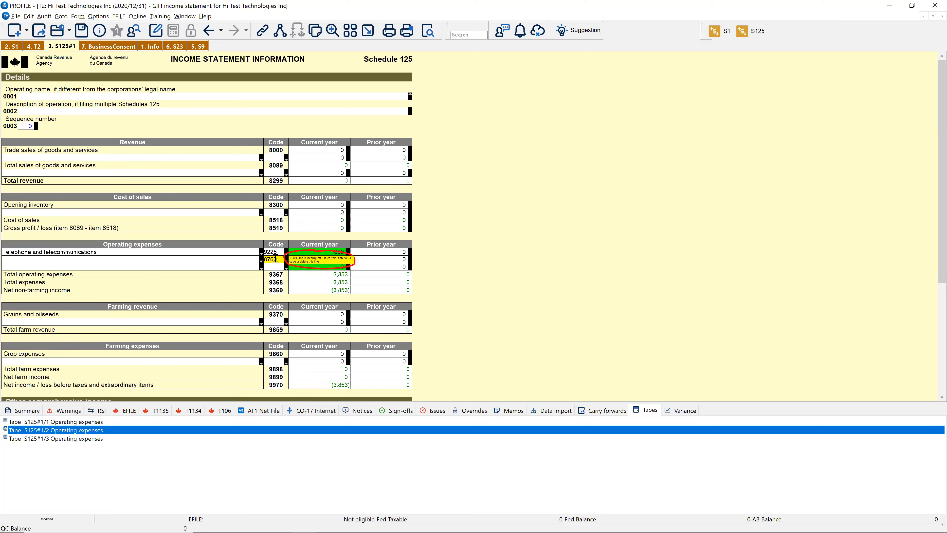
pyautogui.press('Tab')
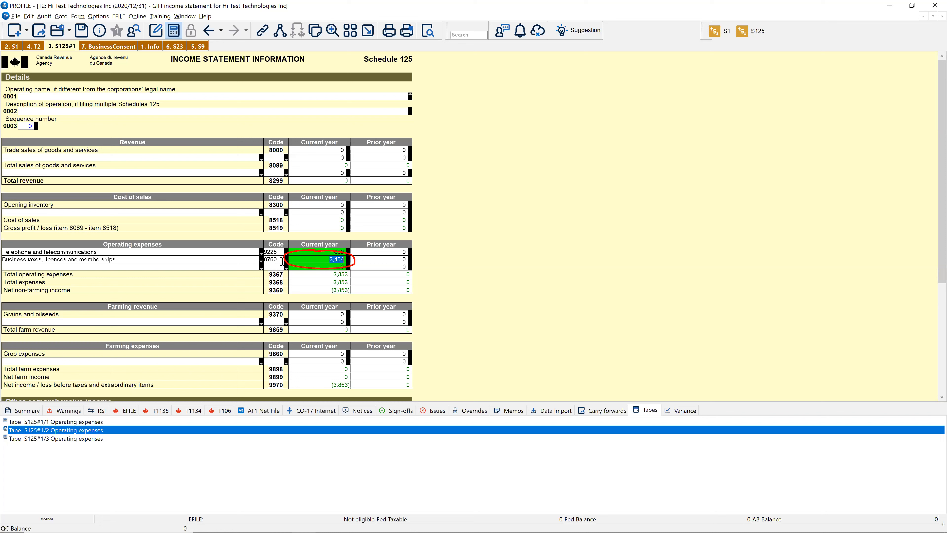
pyautogui.hotkey('shift', 'Tab')
pyautogui.click(270, 253)
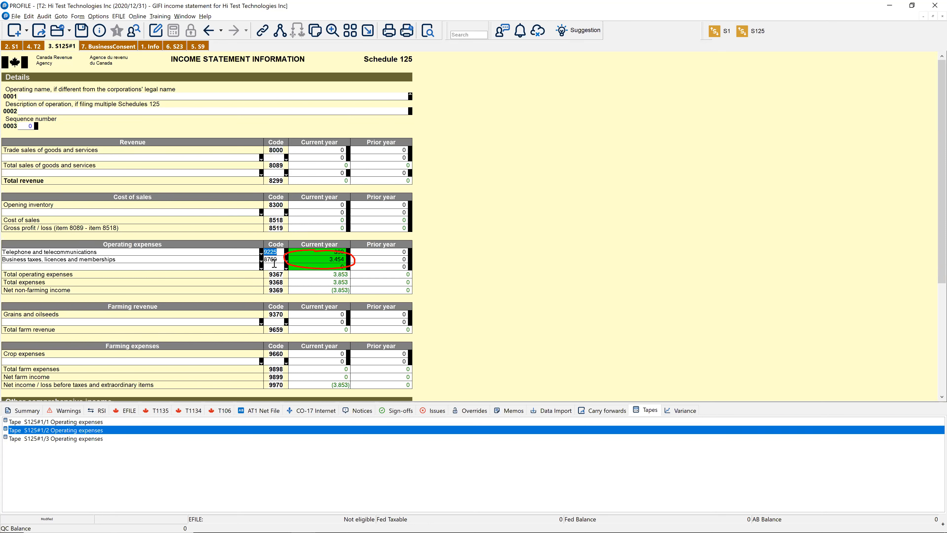
pyautogui.press('Down')
pyautogui.click(208, 259)
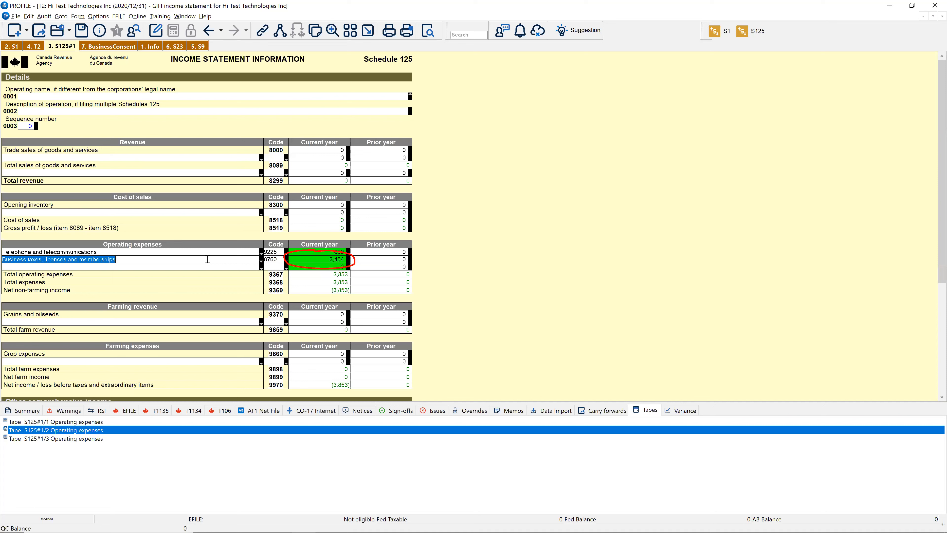
# Add a Travel expenses line under the Business taxes, licences and memberships line by entering its description
pyautogui.click(94, 267)
pyautogui.write('Trav')
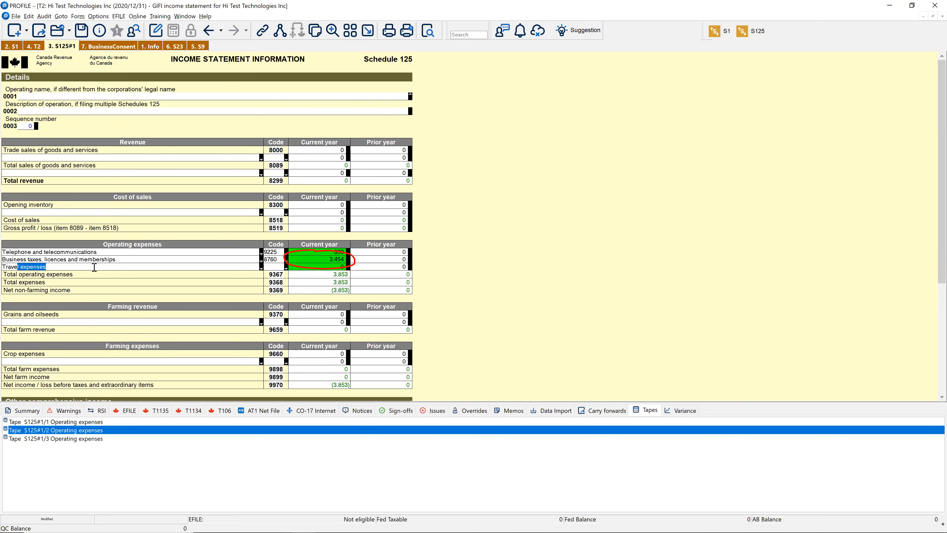
pyautogui.write('el')
pyautogui.press('Tab')
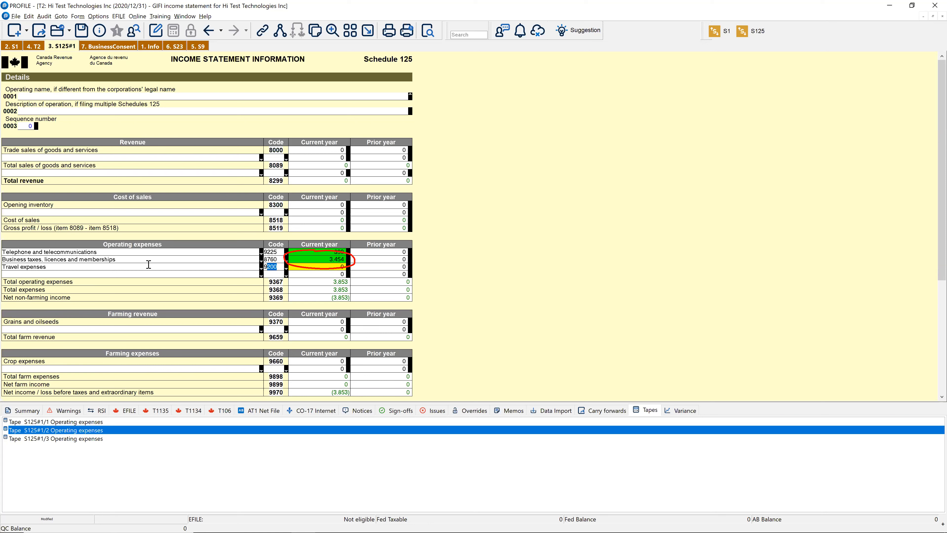
# Enter 1,000 as the current-year amount of the Travel expenses line on Schedule 125
pyautogui.hotkey('shift', 'Tab')
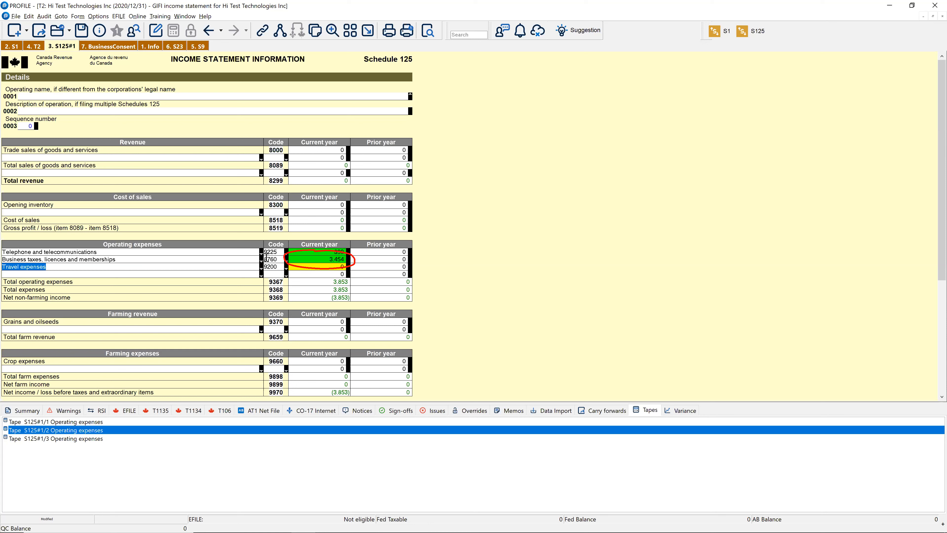
pyautogui.click(302, 267)
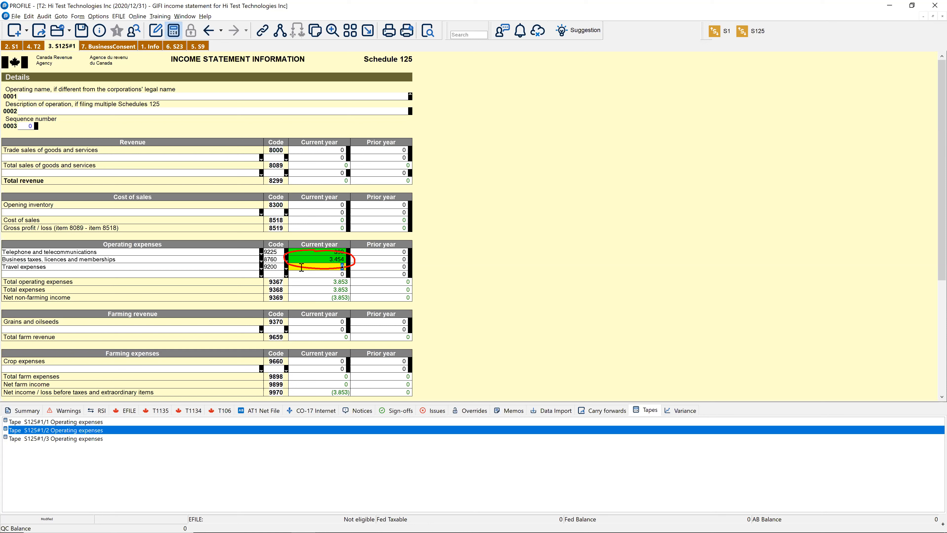
pyautogui.write('1000')
pyautogui.press('Tab')
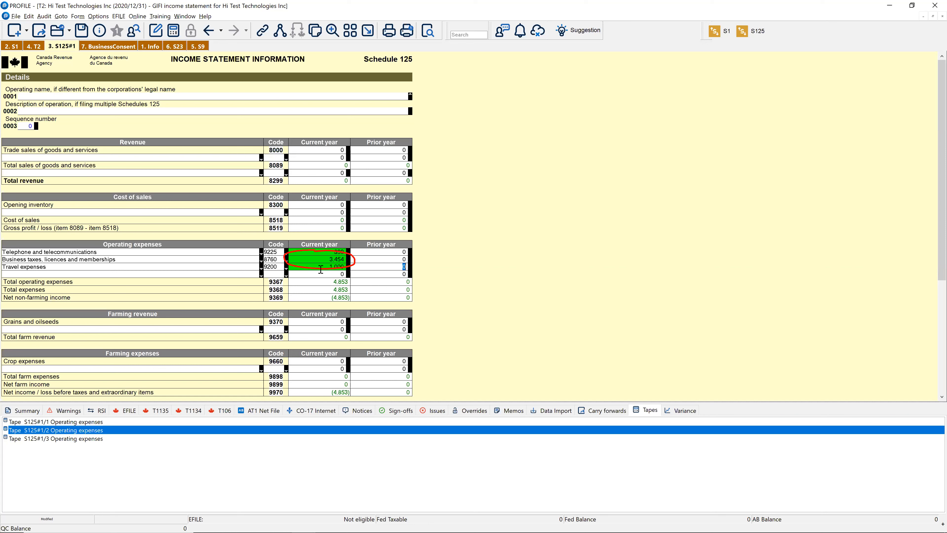
pyautogui.moveTo(323, 267)
pyautogui.click(308, 259)
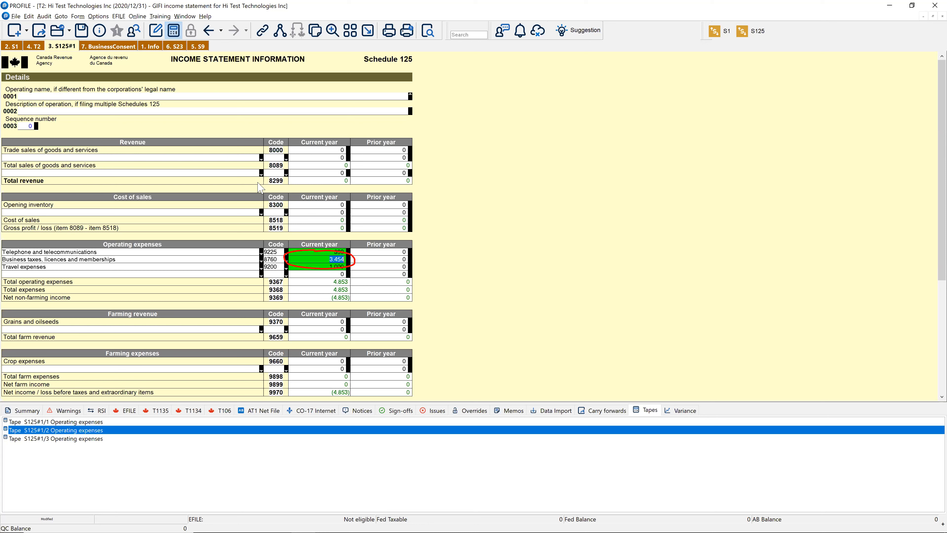
# Open Schedule 100 and enter 1,000 as the current-year amount for Cash and deposits
pyautogui.press('F4')
pyautogui.write('s100')
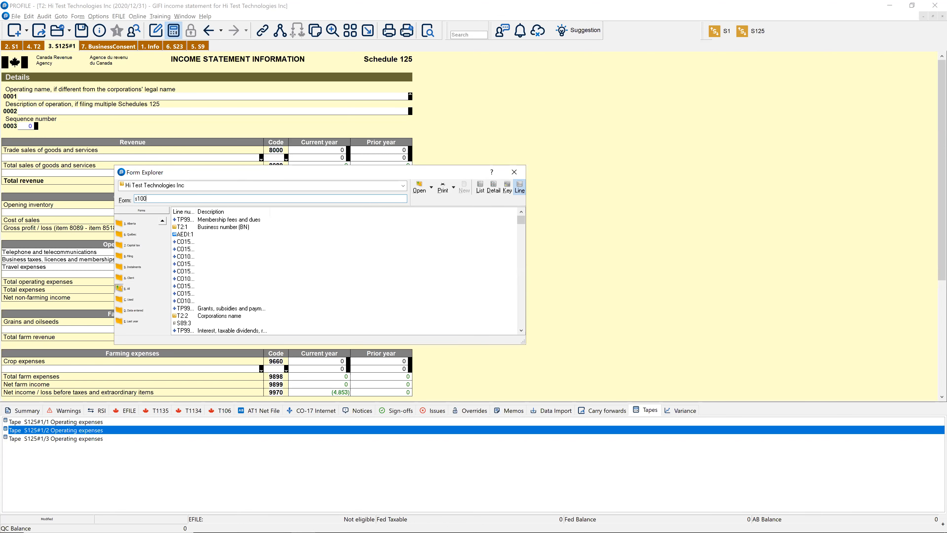
pyautogui.press('Return')
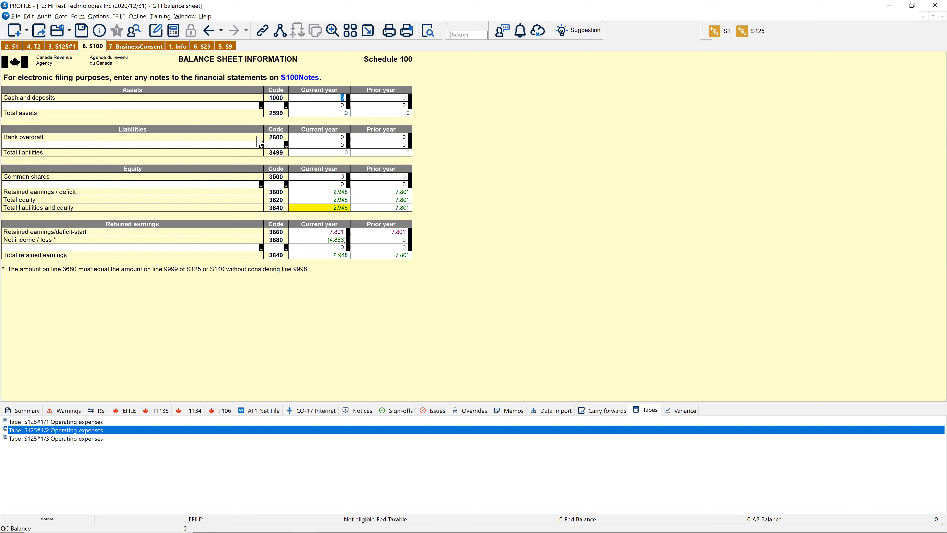
pyautogui.write('1000')
pyautogui.press('Return')
# Add asset lines for GIFI code 1060 with 4,500 and GIFI code 1484 with 2,000 in the current year
pyautogui.write('1060')
pyautogui.press('Return')
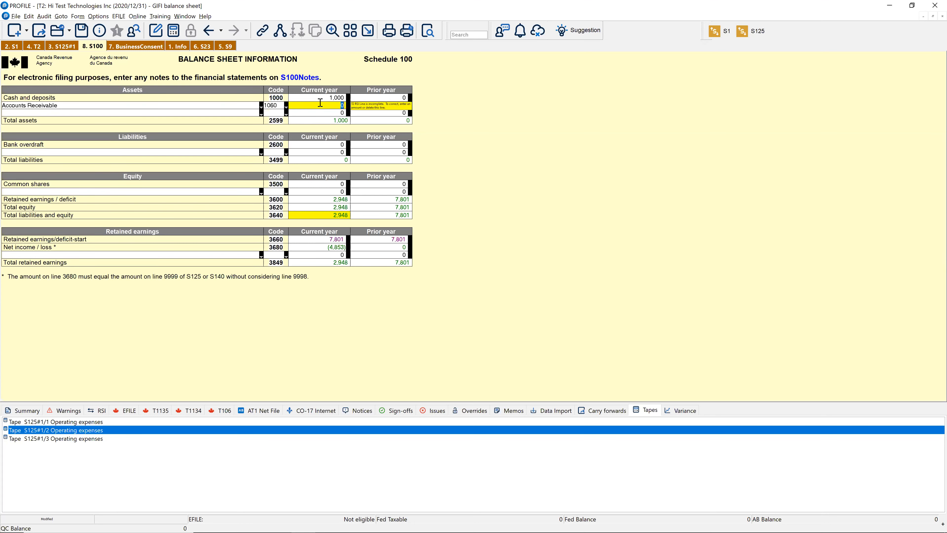
pyautogui.write('4500')
pyautogui.press('Return')
pyautogui.press('Left')
pyautogui.write('1484')
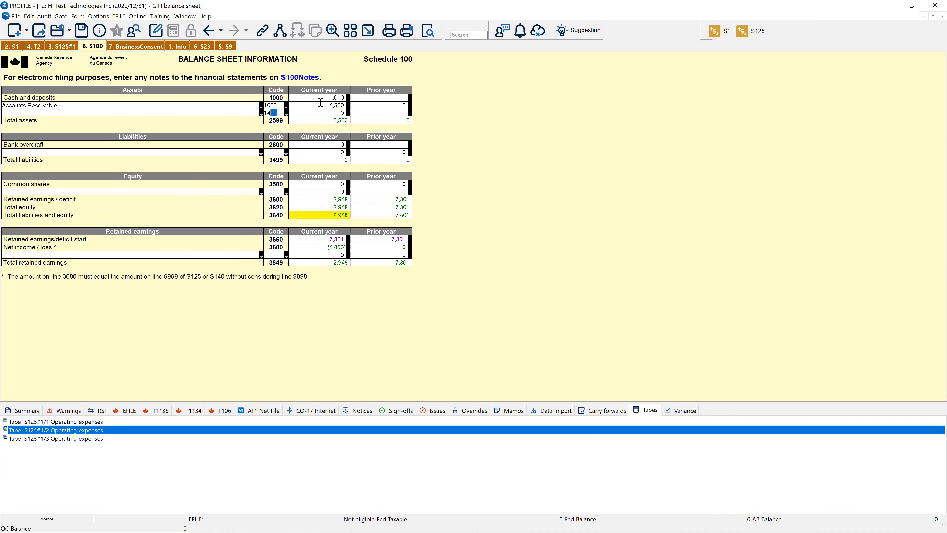
pyautogui.press('Tab')
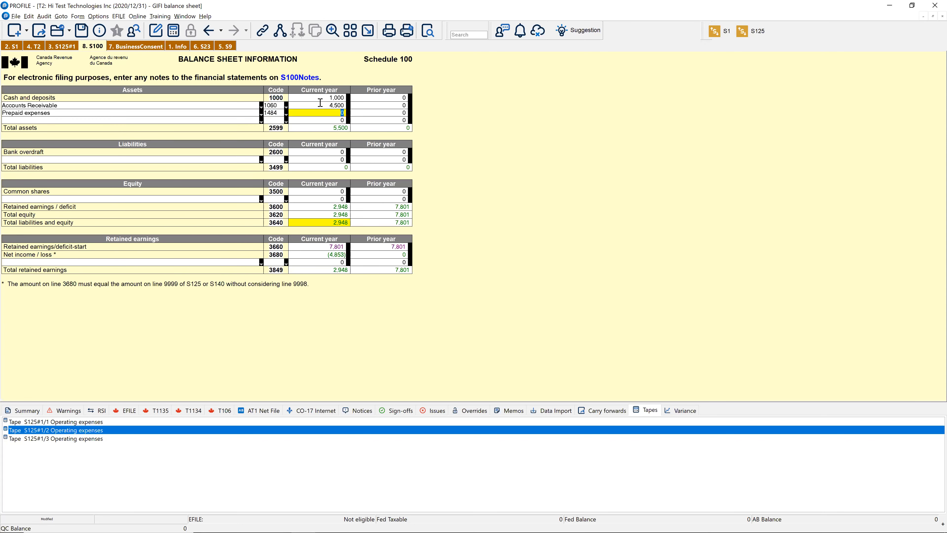
pyautogui.write('2000')
# Add a liabilities line with GIFI code 2620 and a current-year amount of 5,000
pyautogui.click(283, 169)
pyautogui.write('2620')
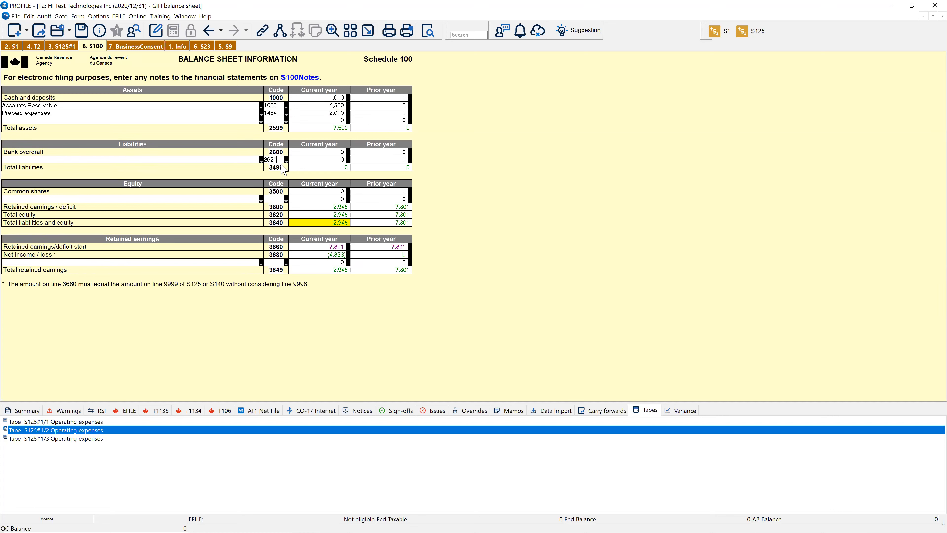
pyautogui.press('Tab')
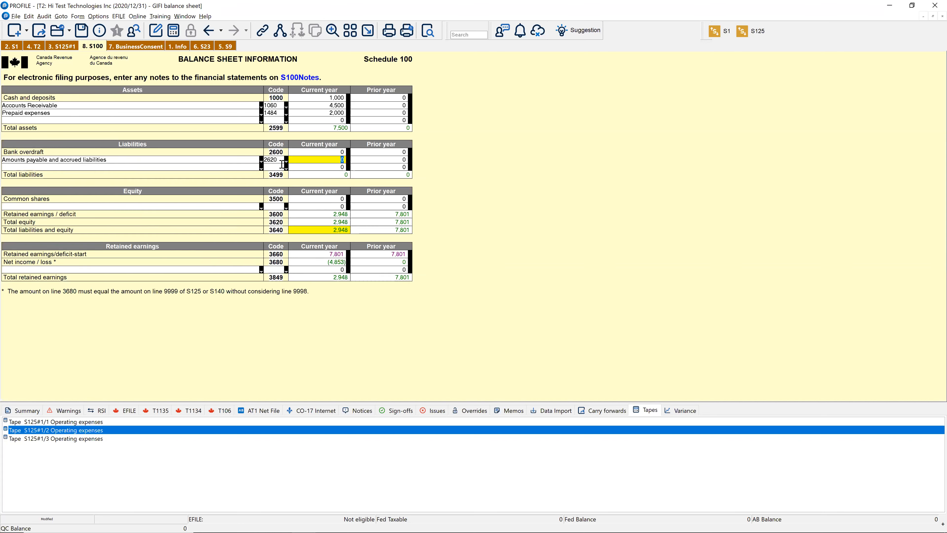
pyautogui.write('5,000')
pyautogui.press('Tab')
# Add a Taxes payable line with GIFI code 2680 and a current-year amount of 1,000 under the liabilities
pyautogui.click(282, 164)
pyautogui.write('2680')
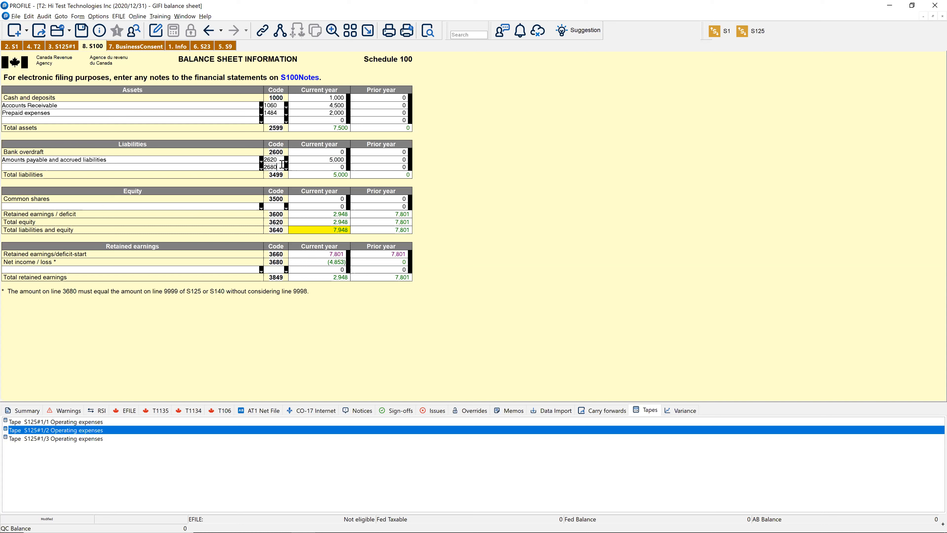
pyautogui.press('Tab')
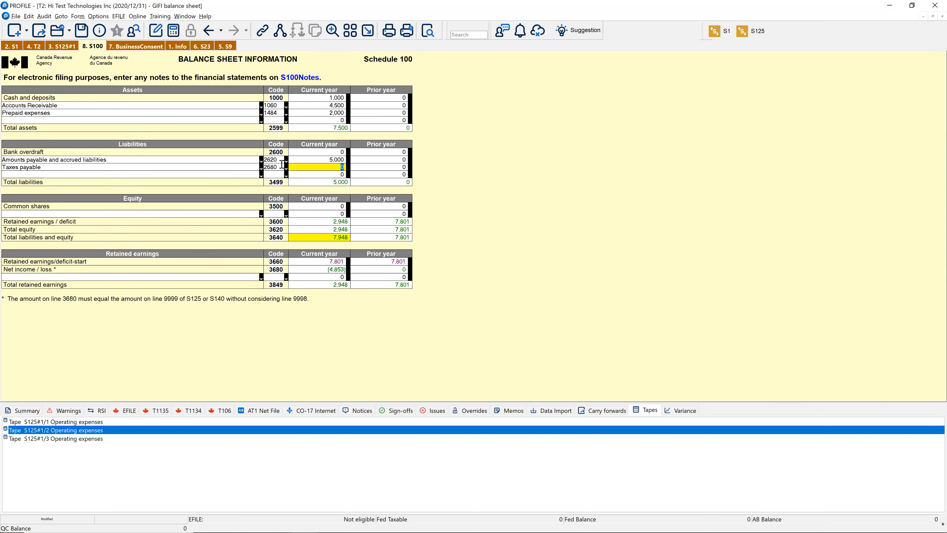
pyautogui.write('1000')
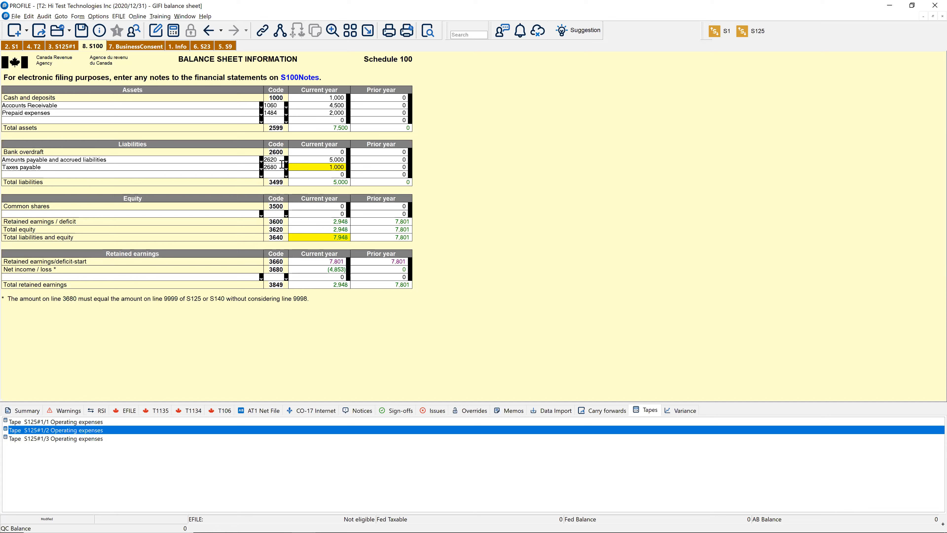
pyautogui.press('Tab')
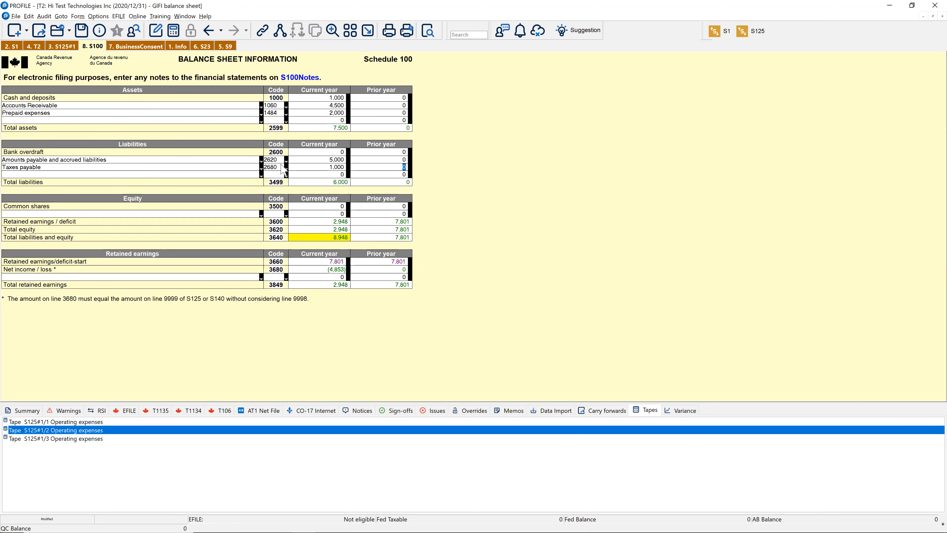
# Advance the slide show to the Capital assets slide and return to the T2 return in ProFile
pyautogui.hotkey('alt', 'Tab')
pyautogui.press('Right')
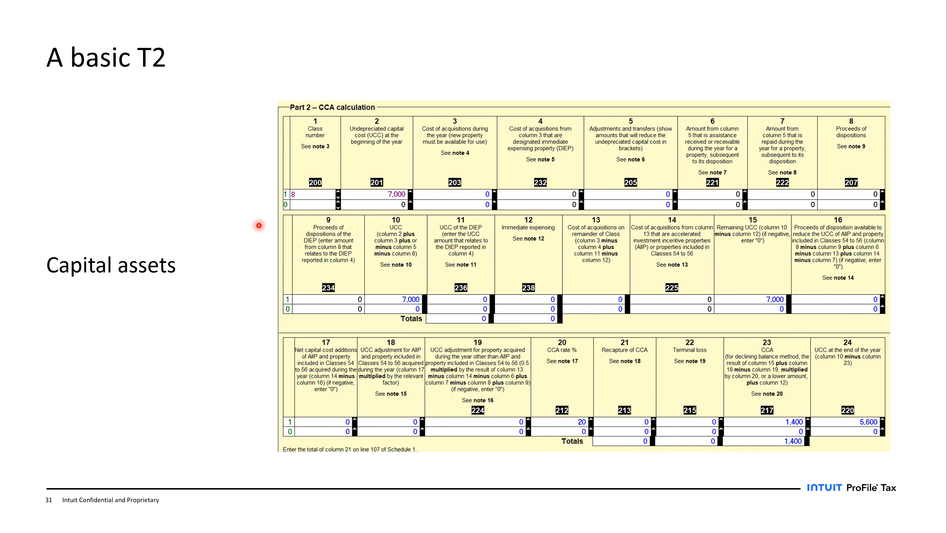
pyautogui.hotkey('alt', 'Tab')
pyautogui.click(261, 232)
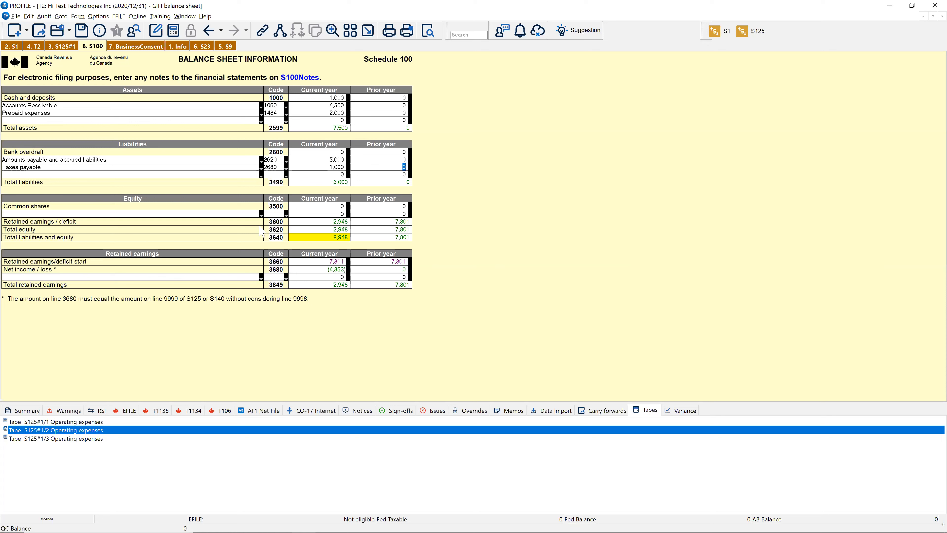
# Open Schedule 8, Capital Cost Allowance
pyautogui.press('F4')
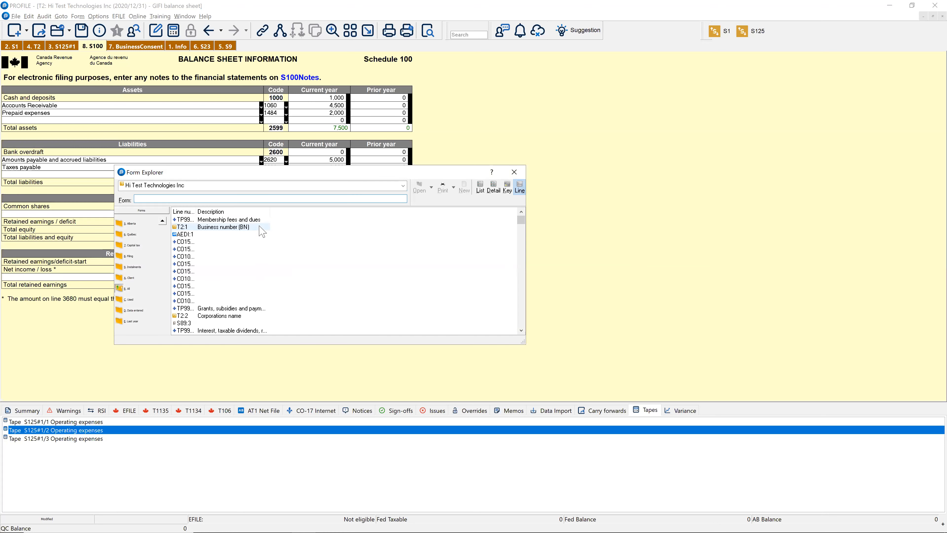
pyautogui.write('s8')
pyautogui.press('Return')
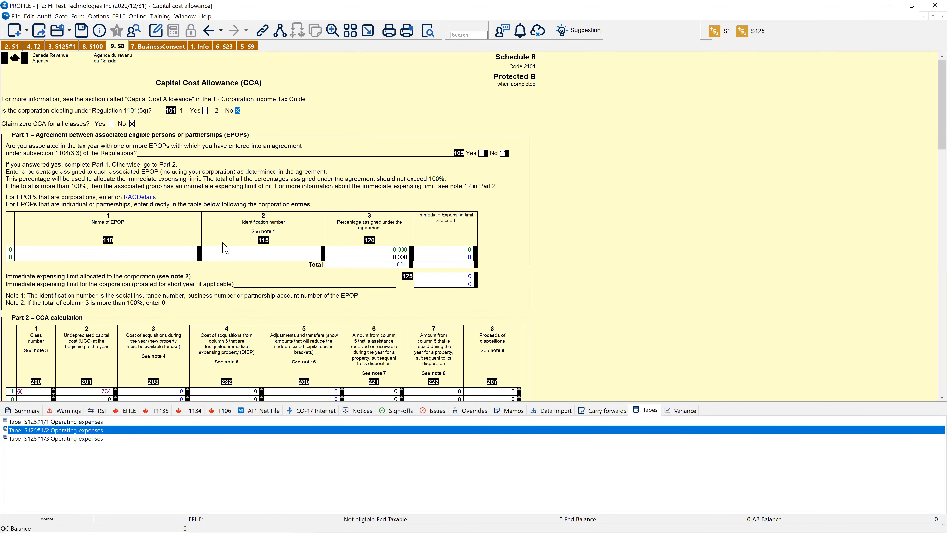
# Open the CCA details for the blank row below class 50 in Part 2 and set its class to 8
pyautogui.scroll(-3, 223, 246)
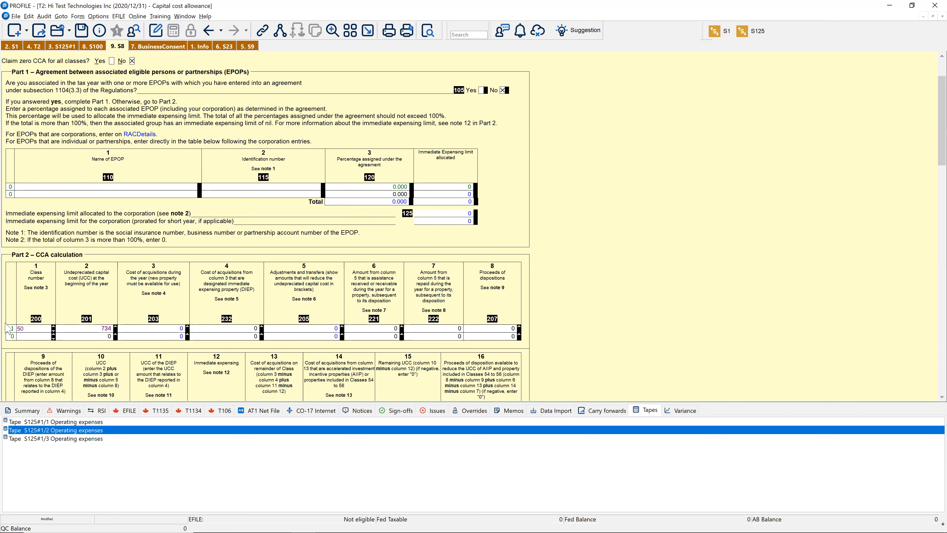
pyautogui.click(22, 328)
pyautogui.press('Tab')
pyautogui.click(44, 338)
pyautogui.doubleClick(31, 336)
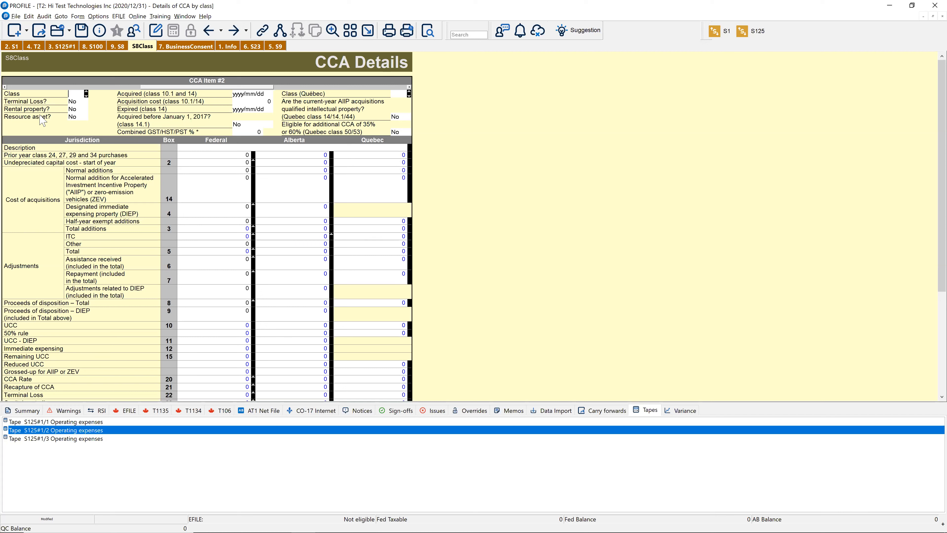
pyautogui.click(81, 93)
pyautogui.write('8')
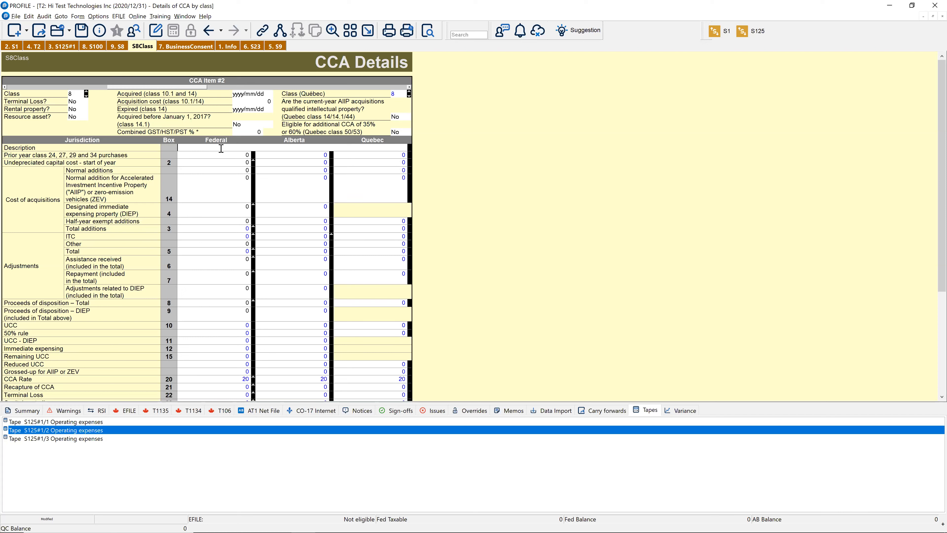
# Describe the class 8 item as Furniture and enter a federal normal AIIP or ZEV addition of 6,000
pyautogui.click(222, 148)
pyautogui.write('Furnituere')
pyautogui.press('Tab')
pyautogui.click(203, 172)
pyautogui.click(206, 194)
pyautogui.write('6000')
pyautogui.press('Return')
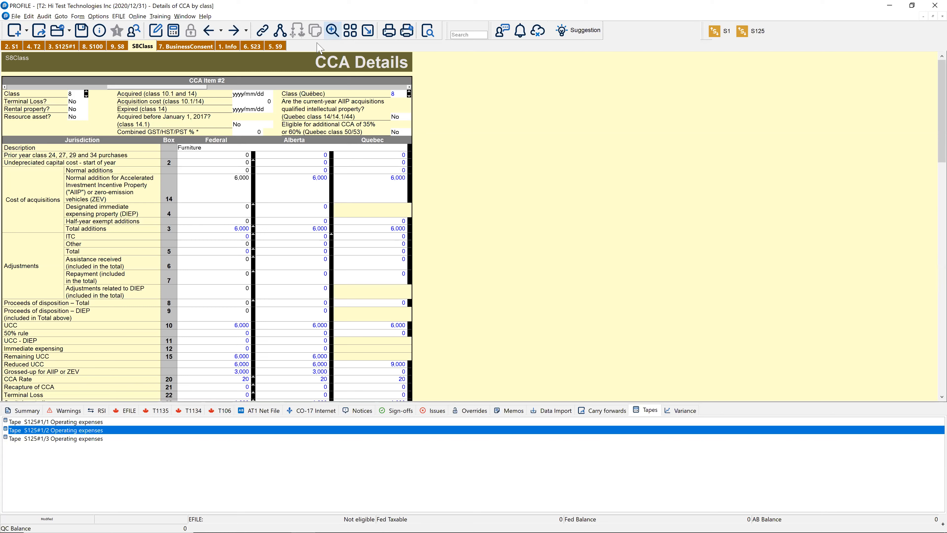
# Go to the blank CCA item after the class 8 item and set its class to 10
pyautogui.click(332, 31)
pyautogui.scroll(3, 136, 122)
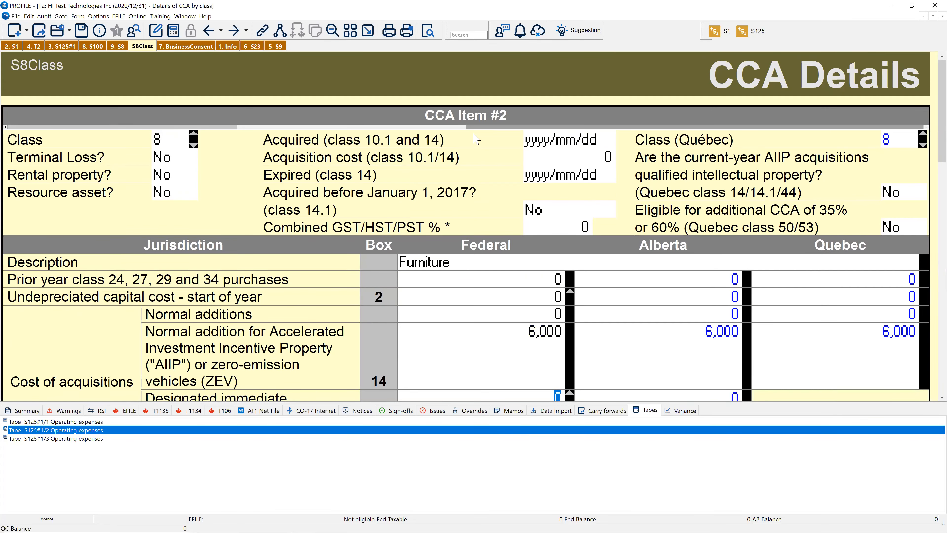
pyautogui.click(485, 127)
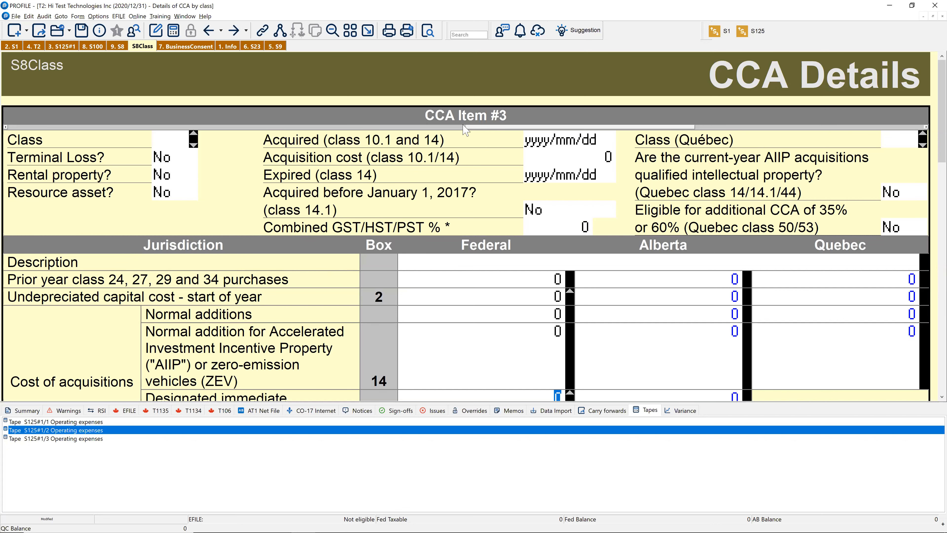
pyautogui.click(448, 127)
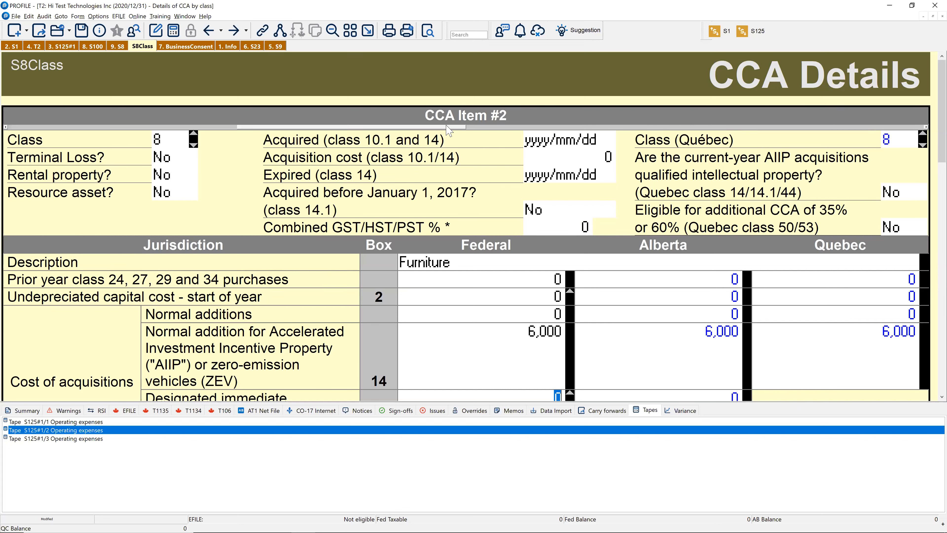
pyautogui.click(528, 128)
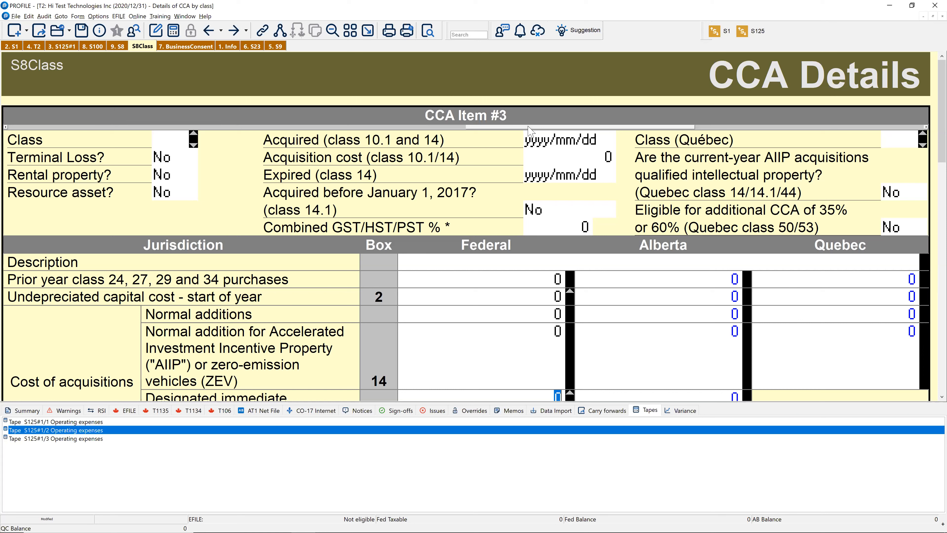
pyautogui.click(160, 143)
pyautogui.write('10')
pyautogui.press('Tab')
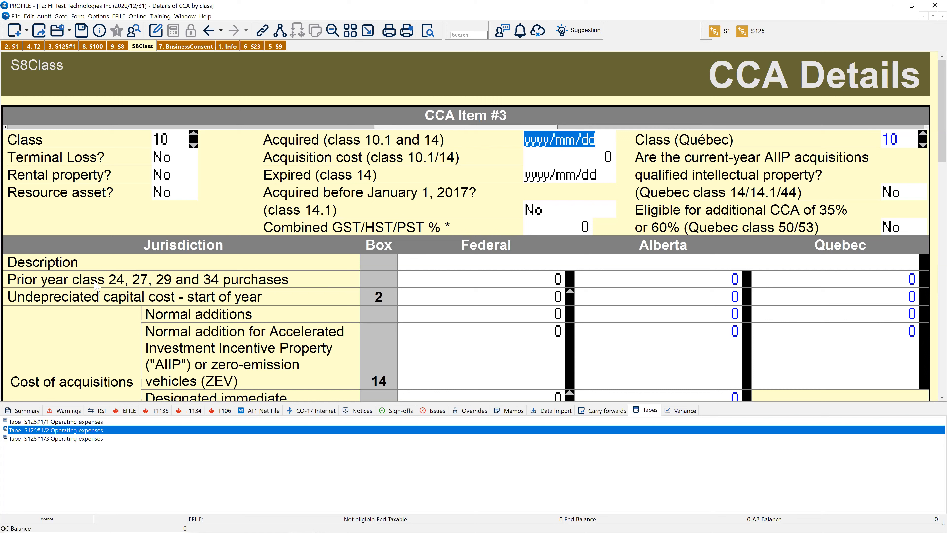
# Describe the class 10 item as Truck and enter federal normal additions of 19,000
pyautogui.click(457, 262)
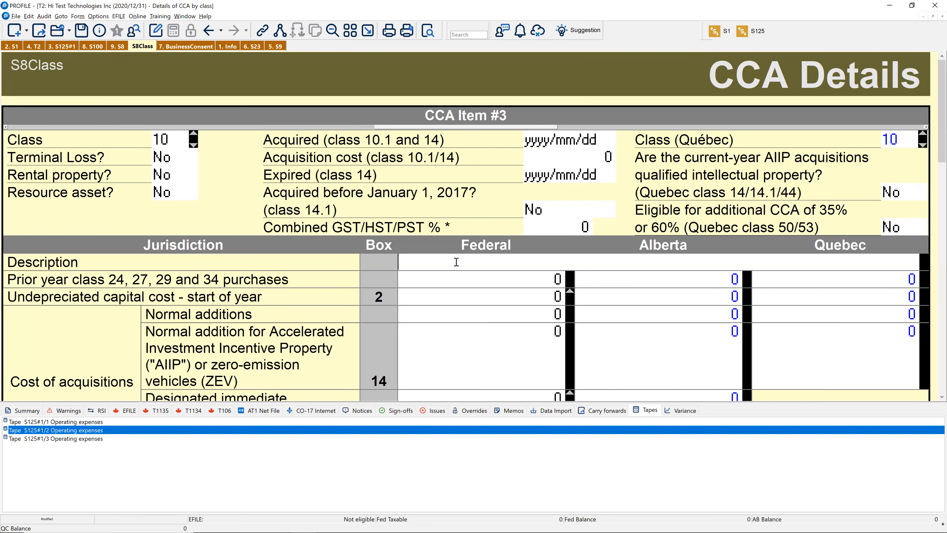
pyautogui.write('Truck')
pyautogui.press('Tab')
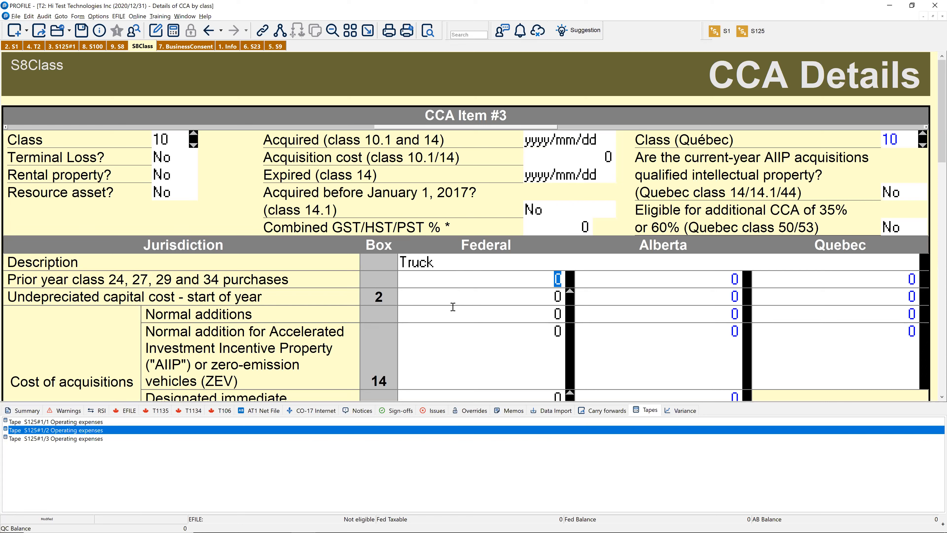
pyautogui.click(455, 317)
pyautogui.write('190000')
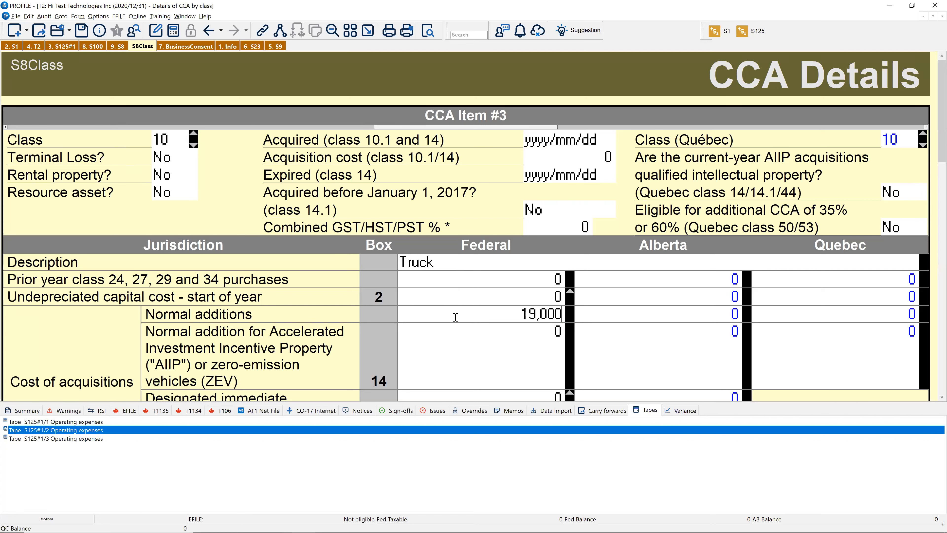
pyautogui.press('Tab')
pyautogui.scroll(1, 658, 293)
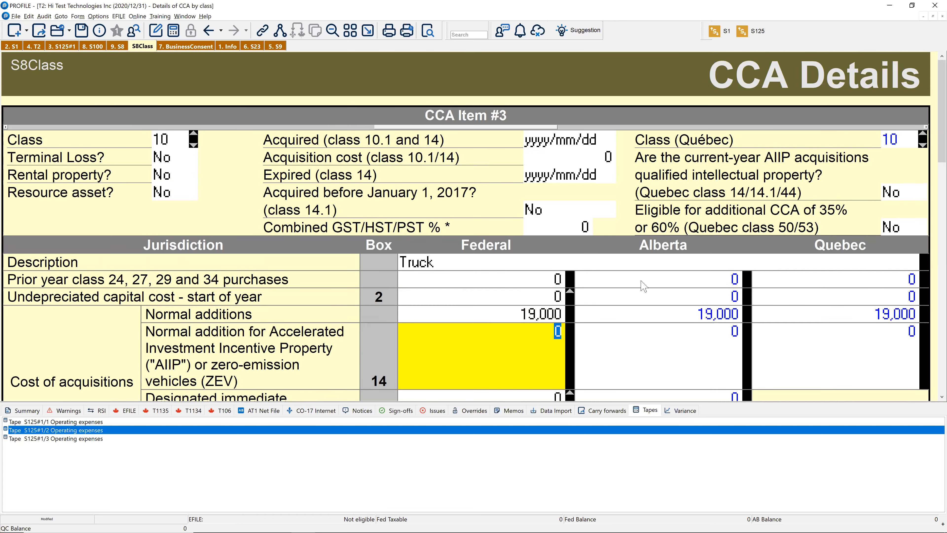
# Return to Schedule 8 and review the class numbers, opening UCC and acquisition costs in the Part 2 CCA calculation
pyautogui.click(122, 47)
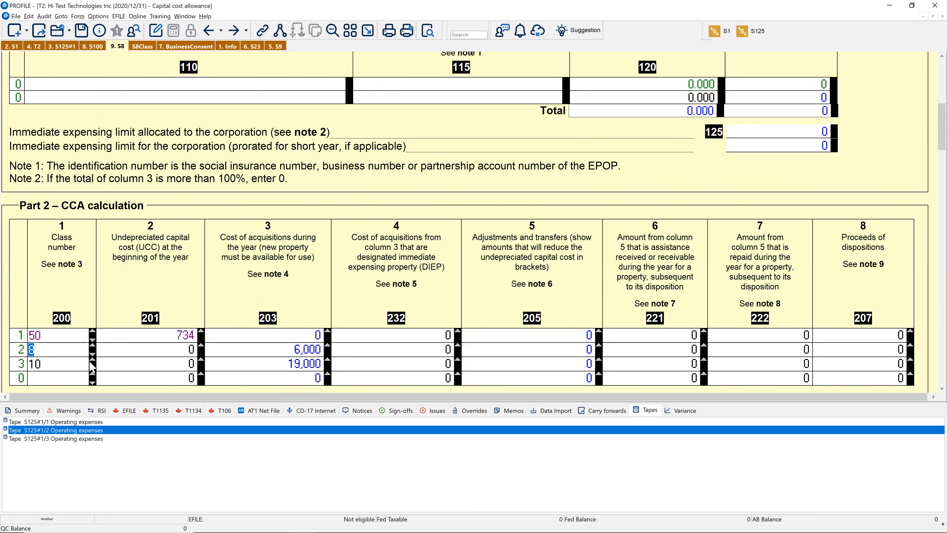
pyautogui.click(44, 362)
pyautogui.click(157, 339)
pyautogui.click(159, 339)
pyautogui.click(260, 364)
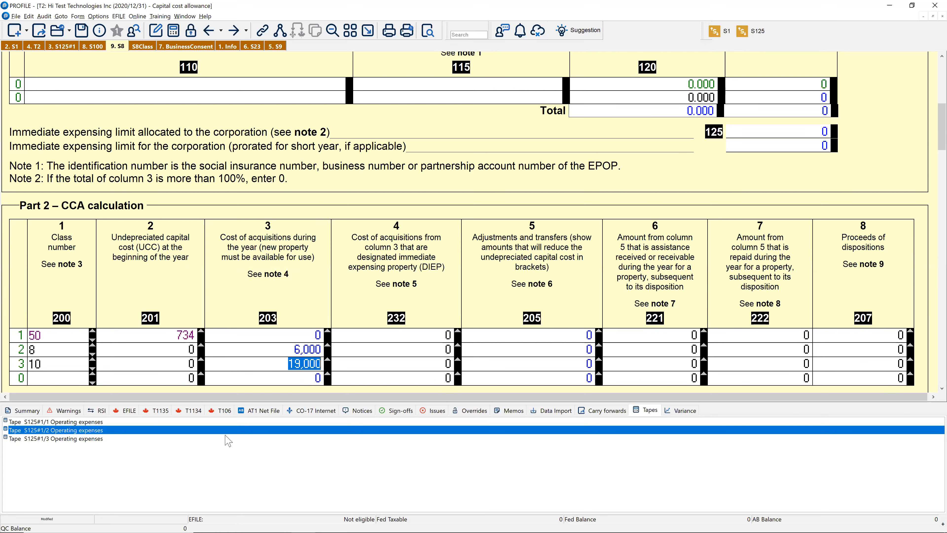
pyautogui.click(220, 433)
pyautogui.click(179, 335)
pyautogui.click(189, 335)
pyautogui.click(177, 338)
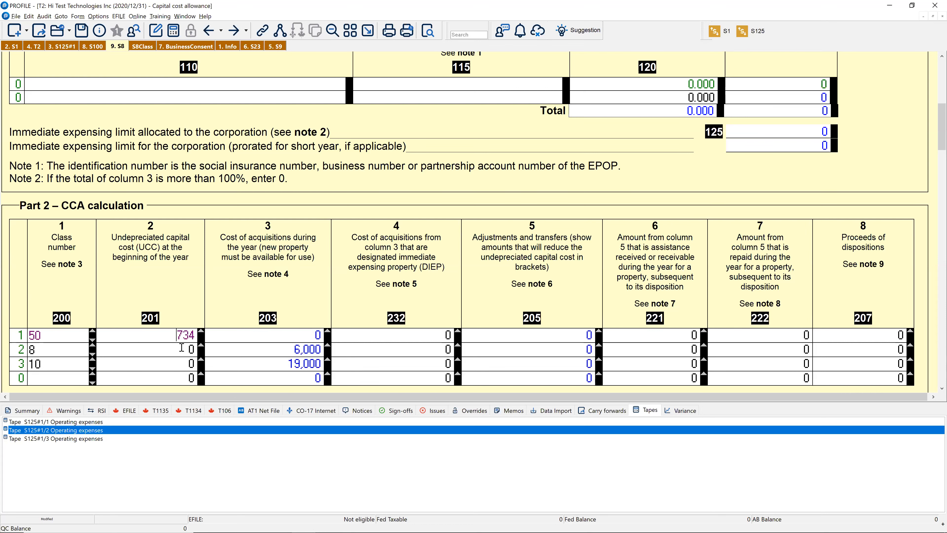
# Open the class 8 CCA details from its Schedule 8 acquisition cost and review the federal addition fields for Furniture
pyautogui.click(277, 354)
pyautogui.click(281, 363)
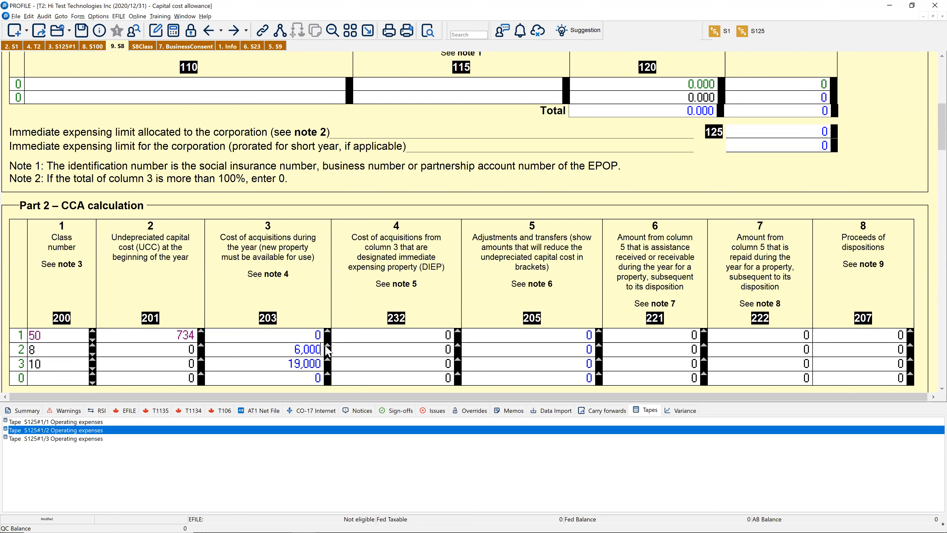
pyautogui.doubleClick(317, 349)
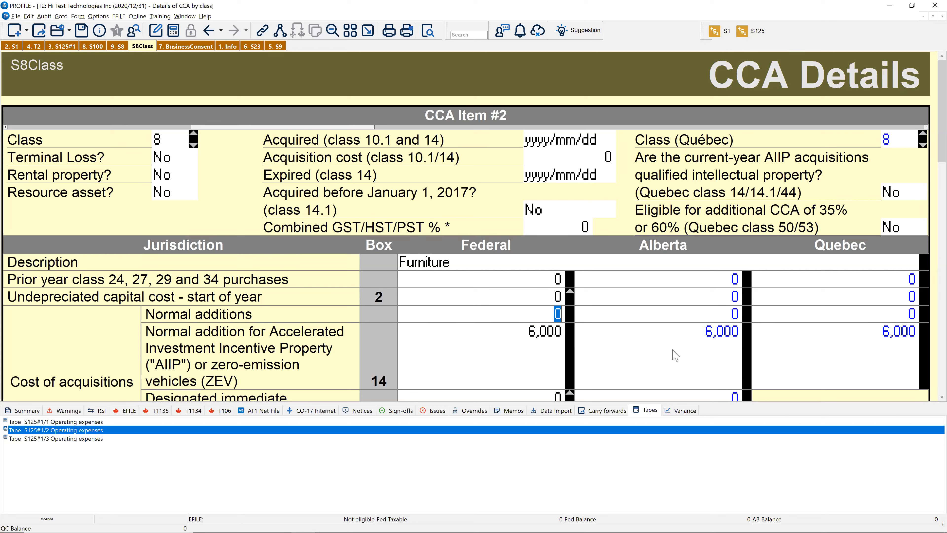
pyautogui.press('Tab')
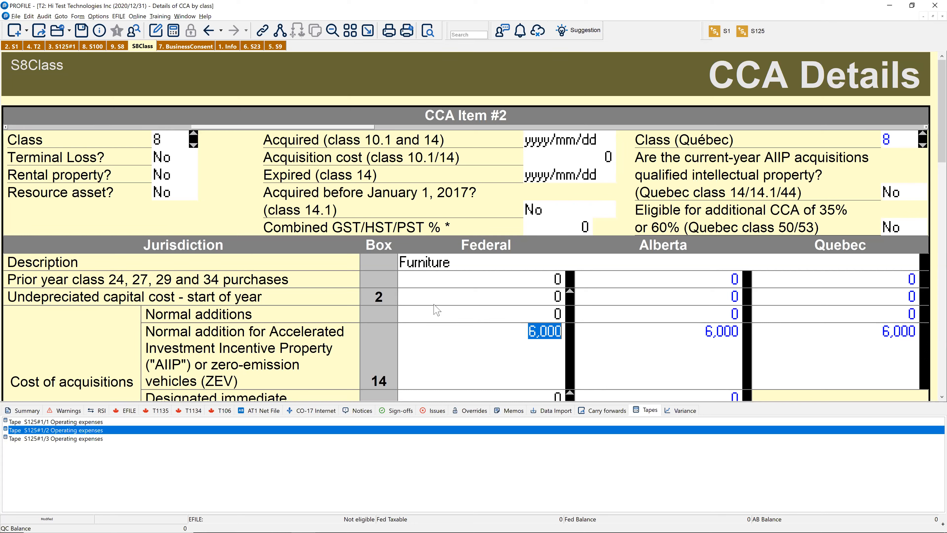
pyautogui.click(447, 270)
pyautogui.click(504, 341)
pyautogui.click(524, 382)
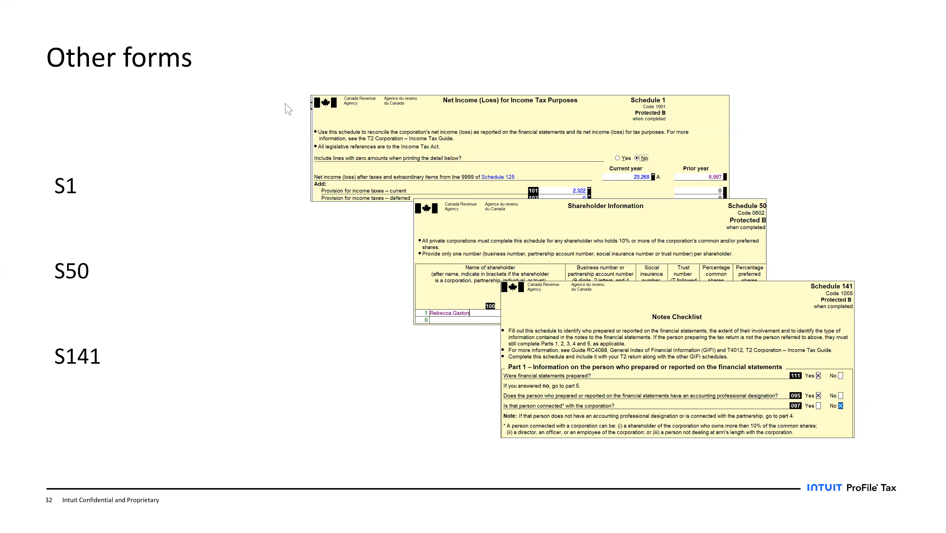
# Switch back to ProFile and add Meals and entertainment with a current-year amount of 5,000 to the Schedule 125 operating expenses
pyautogui.hotkey('alt', 'Tab')
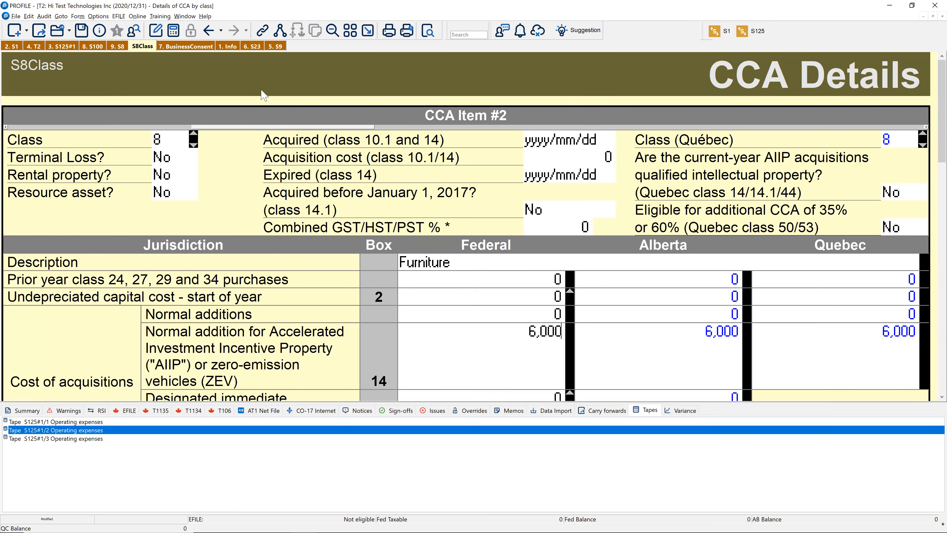
pyautogui.click(58, 47)
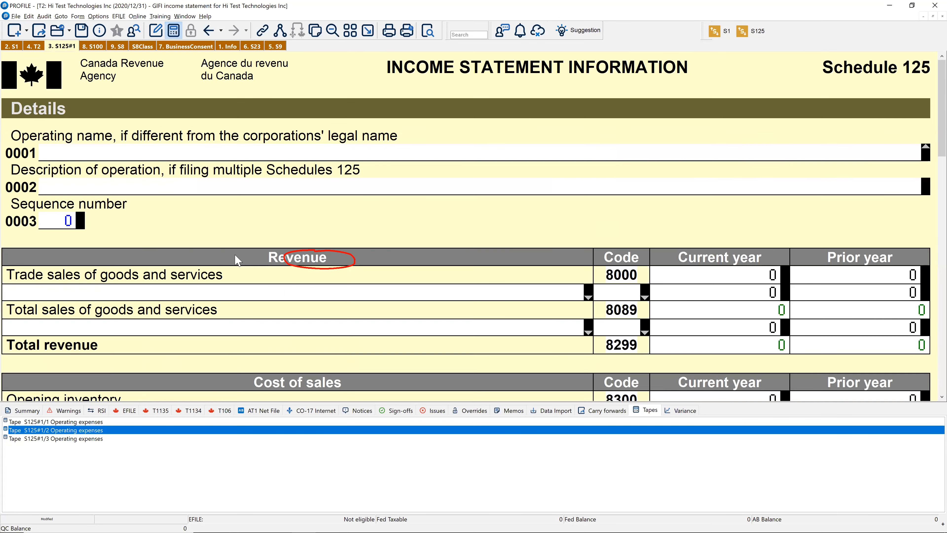
pyautogui.scroll(-10, 237, 260)
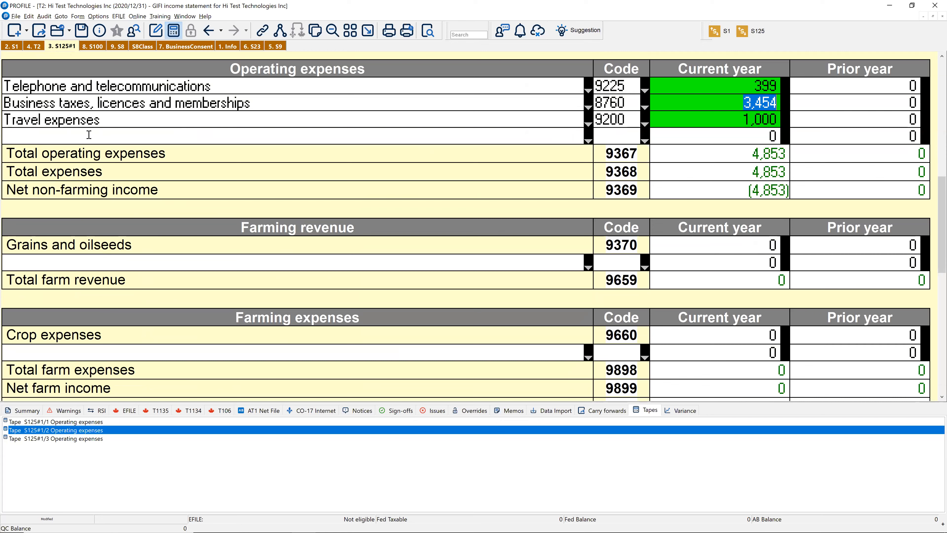
pyautogui.click(93, 135)
pyautogui.write('Meal')
pyautogui.press('Tab')
pyautogui.write('5000')
pyautogui.press('Tab')
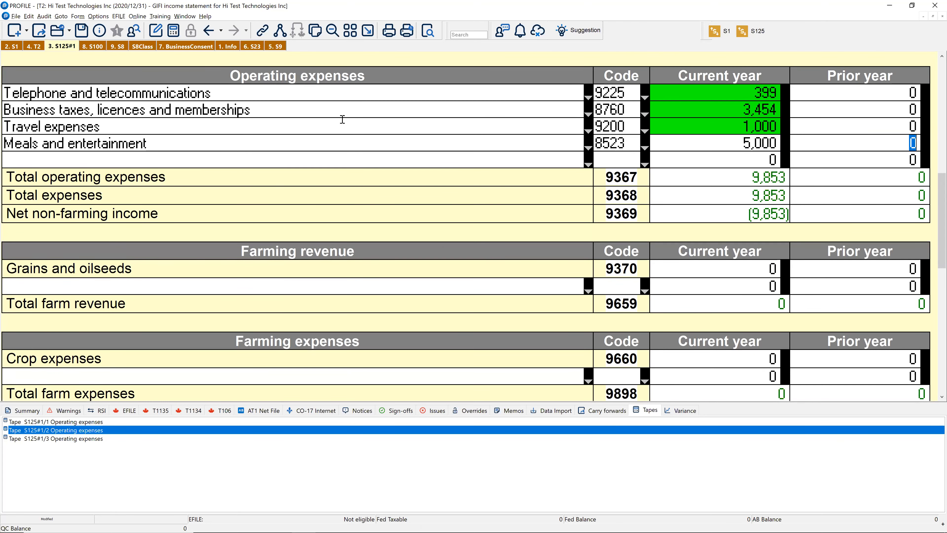
# Open Schedule 1 and check the non-deductible meals and entertainment expenses on line 121
pyautogui.press('F4')
pyautogui.write('s1')
pyautogui.press('Return')
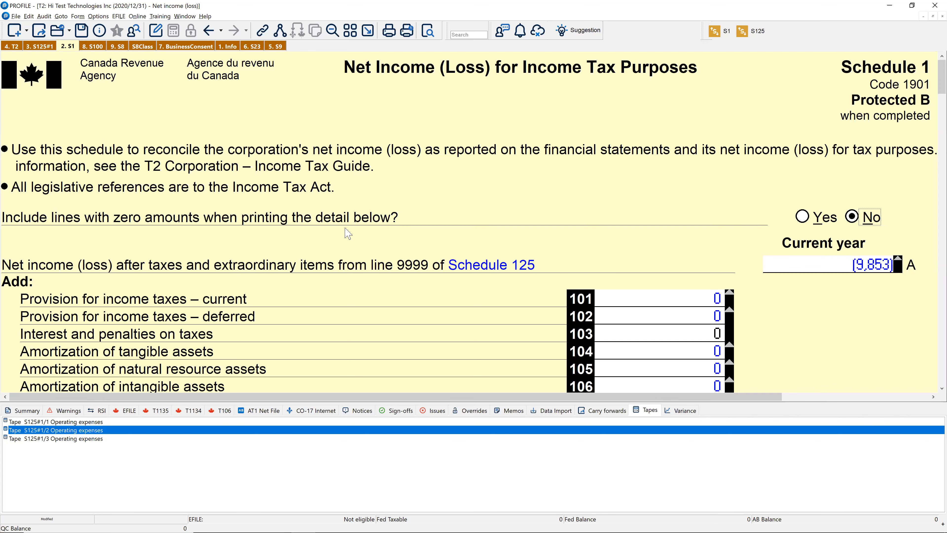
pyautogui.scroll(-1, 343, 234)
pyautogui.scroll(-7, 322, 215)
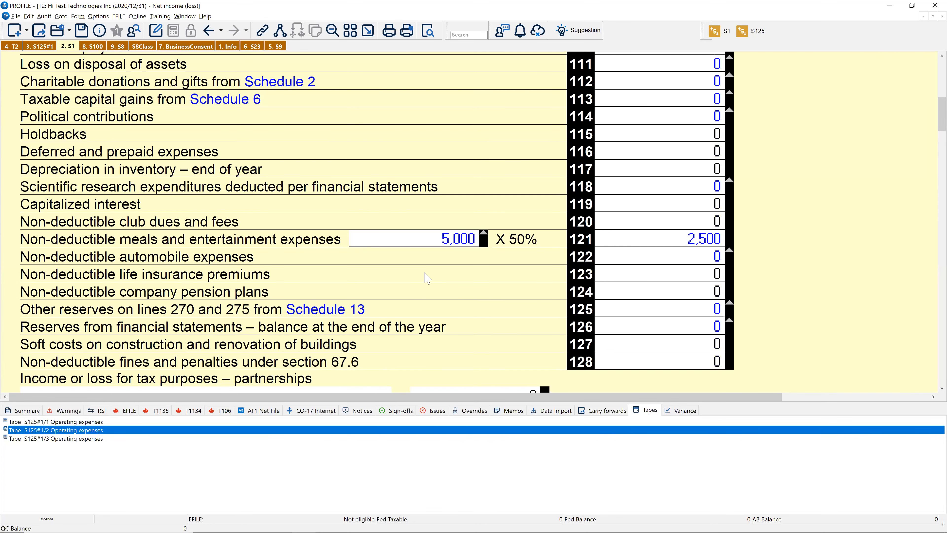
pyautogui.click(705, 239)
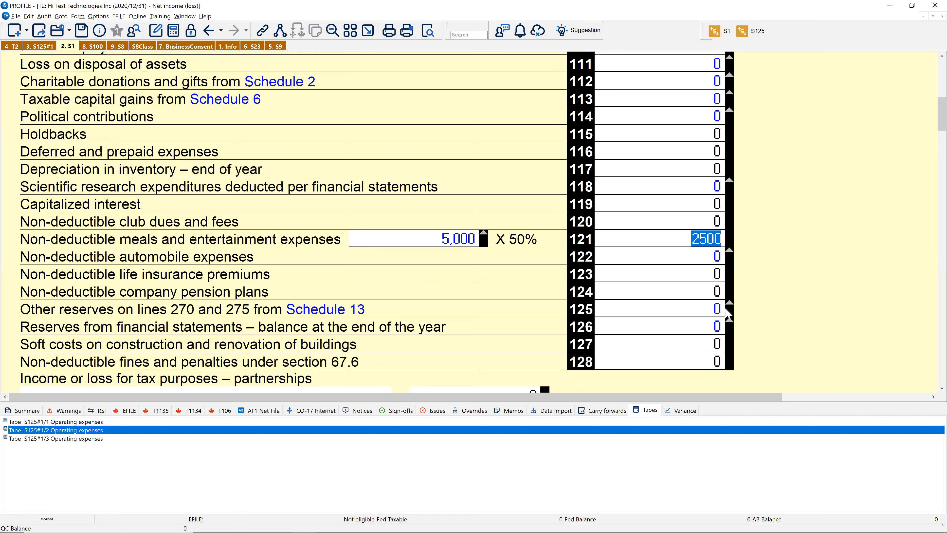
# Review the Schedule 1 net income, additions and deductions, including the capital cost allowance on line 403
pyautogui.scroll(4, 476, 309)
pyautogui.scroll(2, 478, 310)
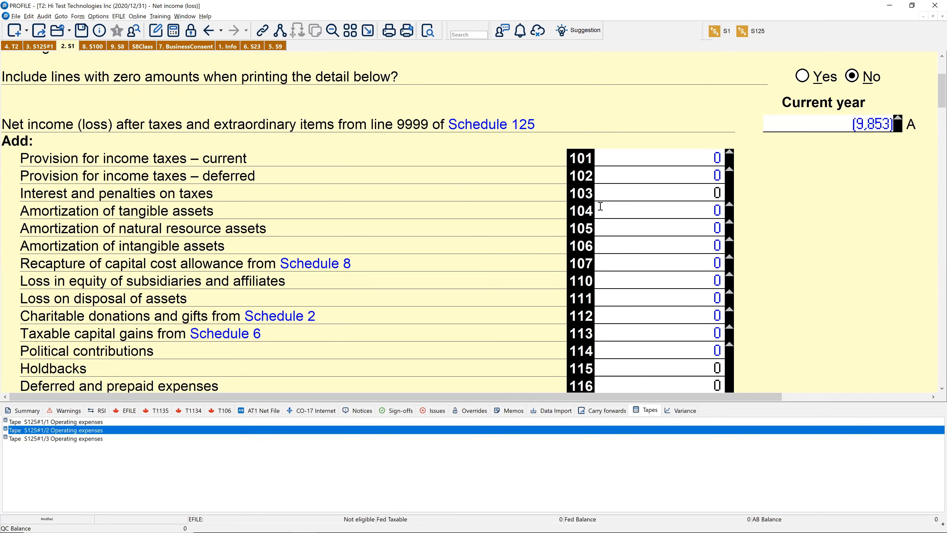
pyautogui.scroll(3, 636, 224)
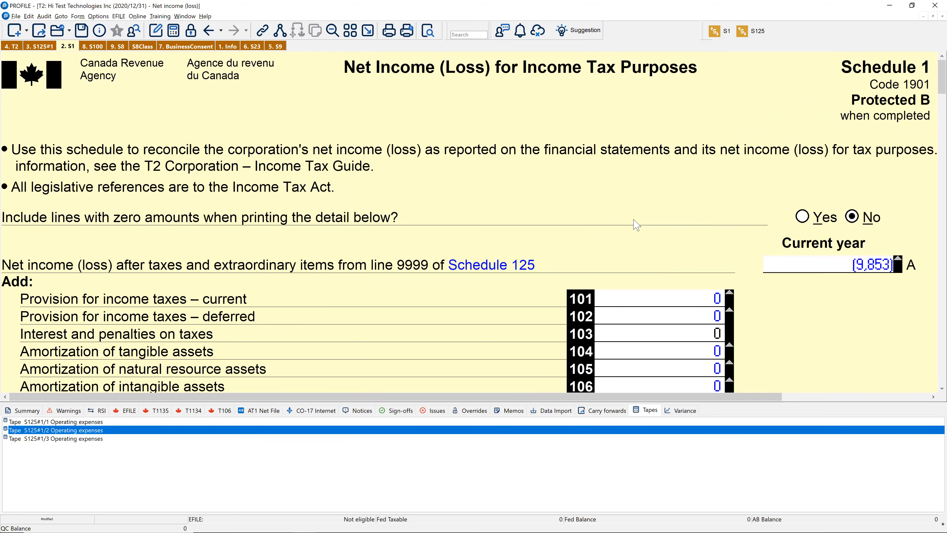
pyautogui.scroll(-10, 636, 224)
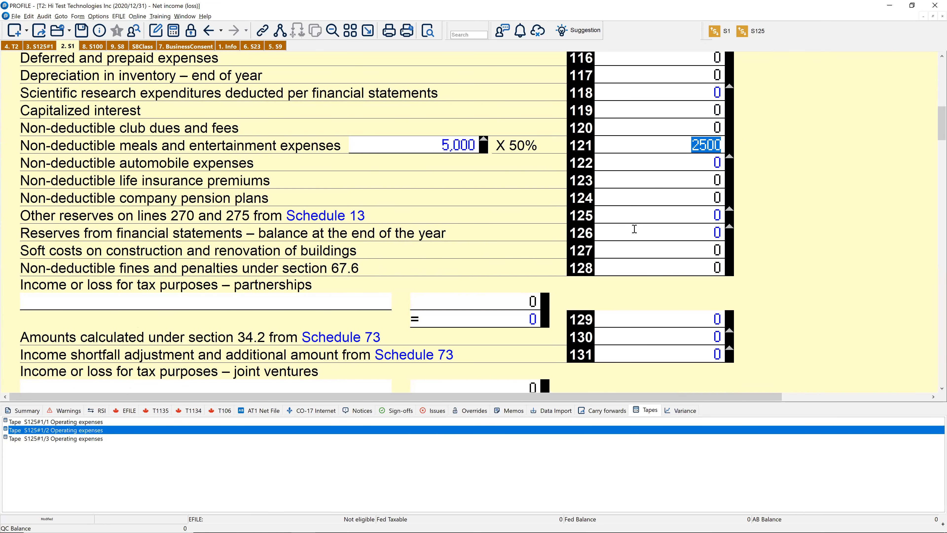
pyautogui.scroll(5, 597, 278)
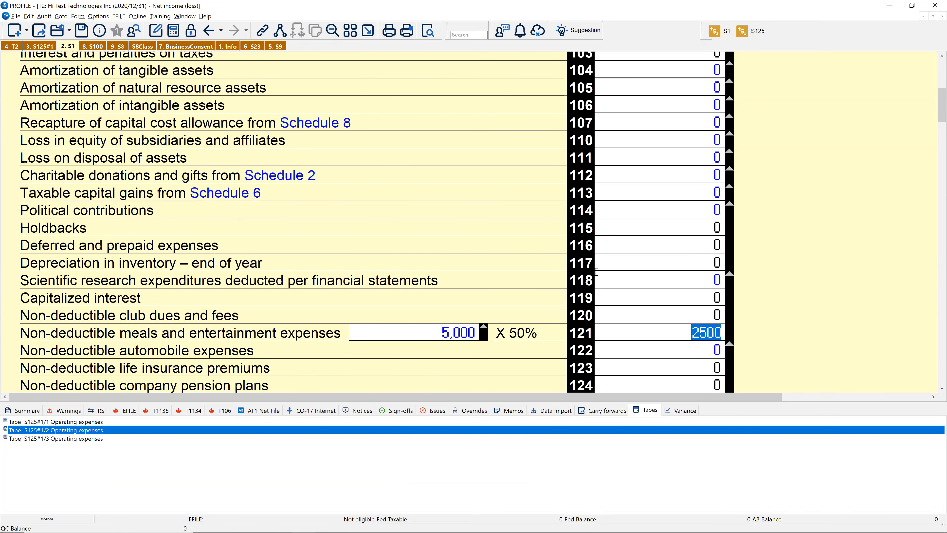
pyautogui.scroll(-10, 597, 272)
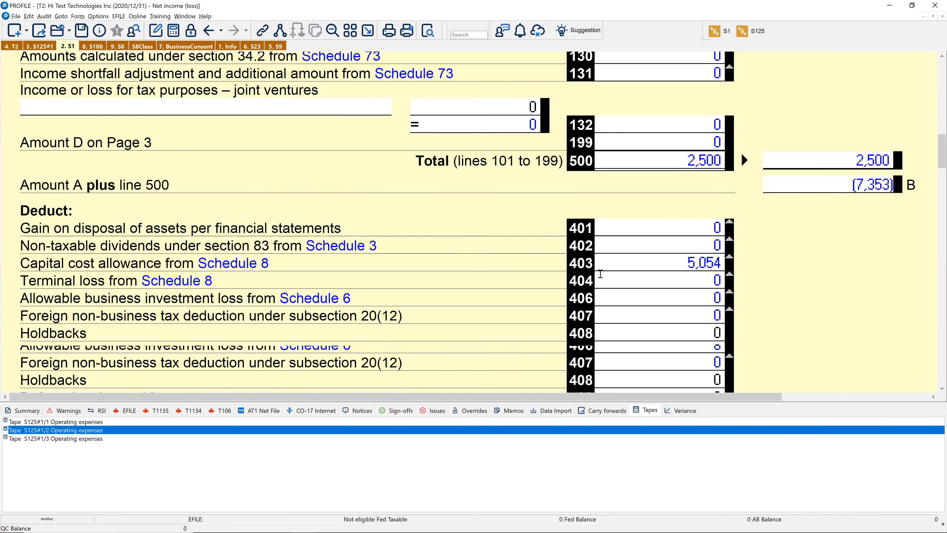
# Open Schedule 50 and check the name entered for the first shareholder
pyautogui.press('F4')
pyautogui.write('s')
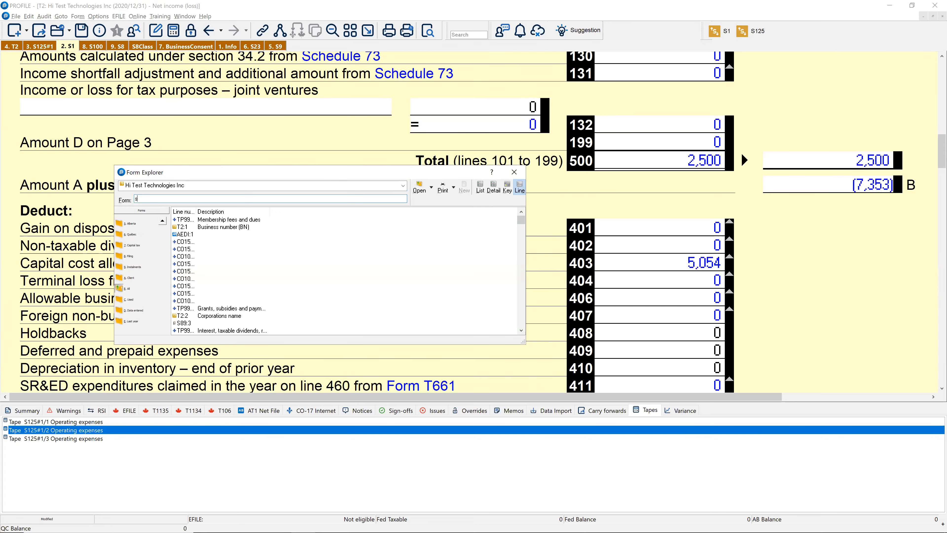
pyautogui.press('Return')
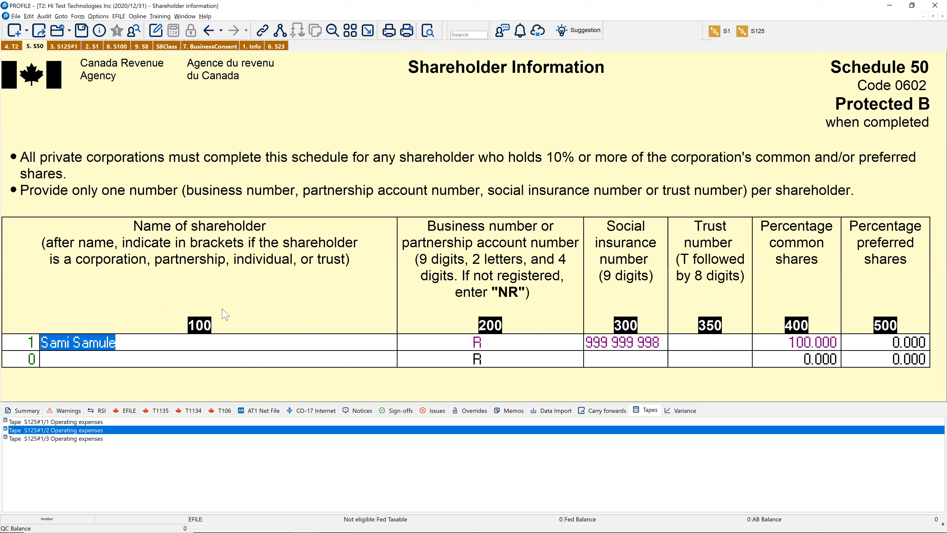
pyautogui.click(177, 343)
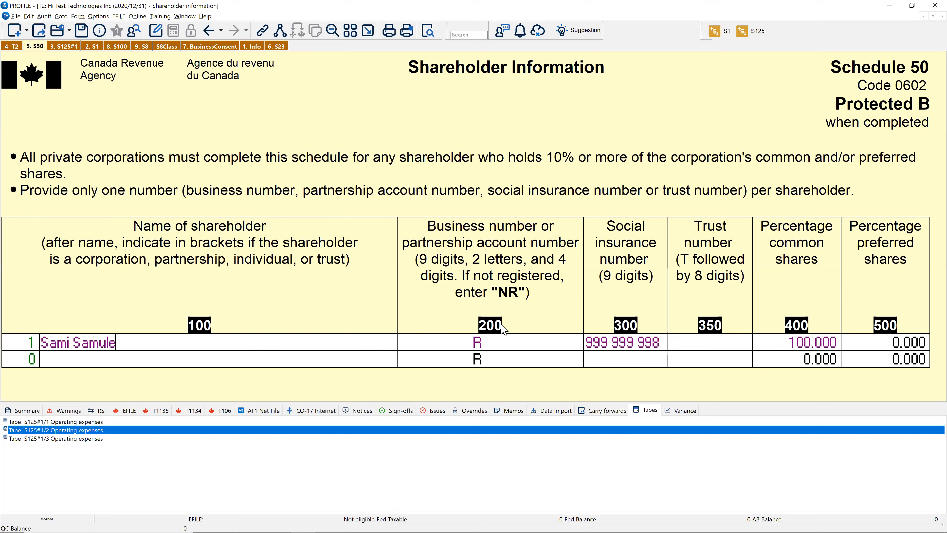
# Open Schedule 141 and answer Part 1 with Yes on lines 111 and 095 and No on line 097
pyautogui.press('F4')
pyautogui.write('s141')
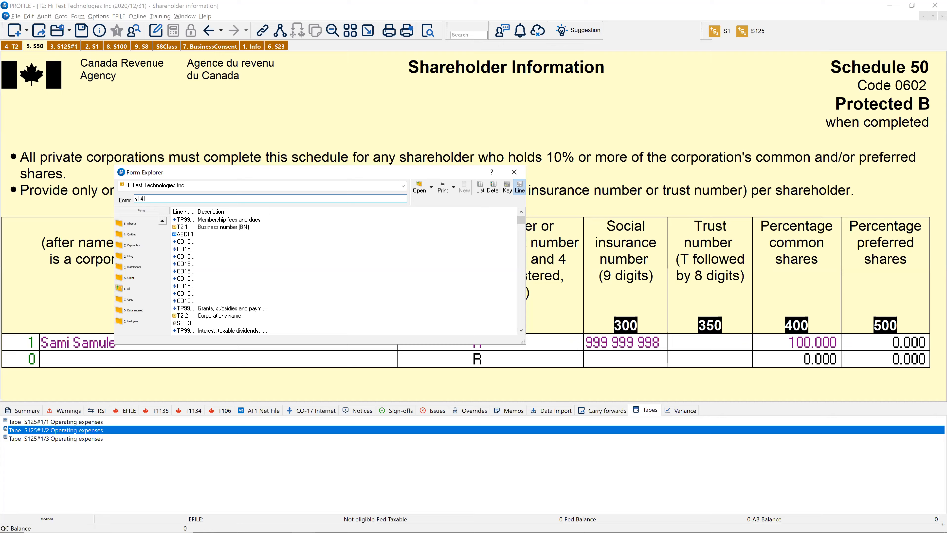
pyautogui.press('Return')
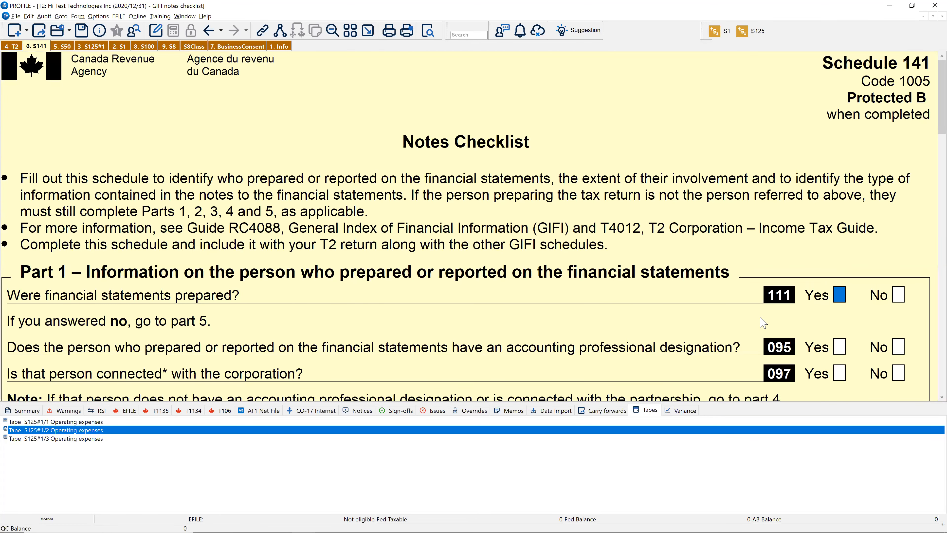
pyautogui.click(839, 296)
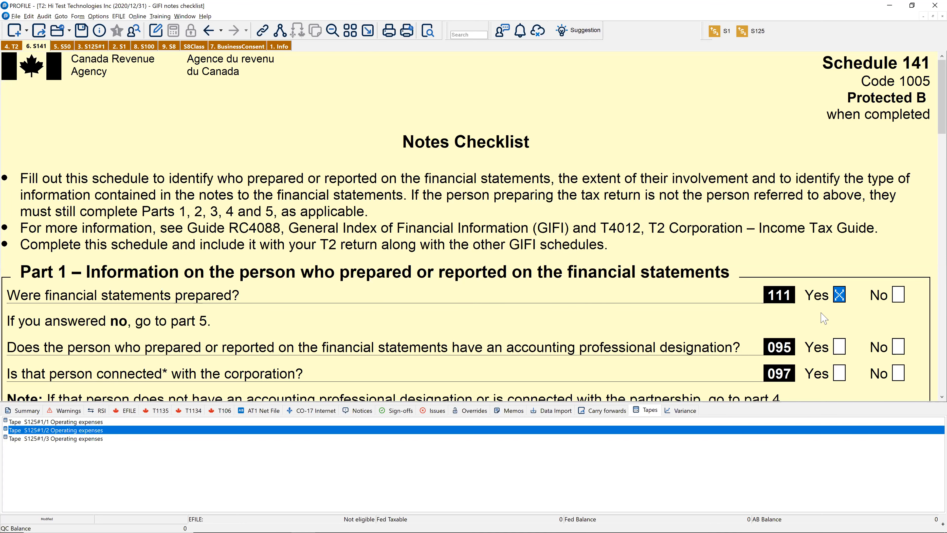
pyautogui.scroll(-2, 823, 317)
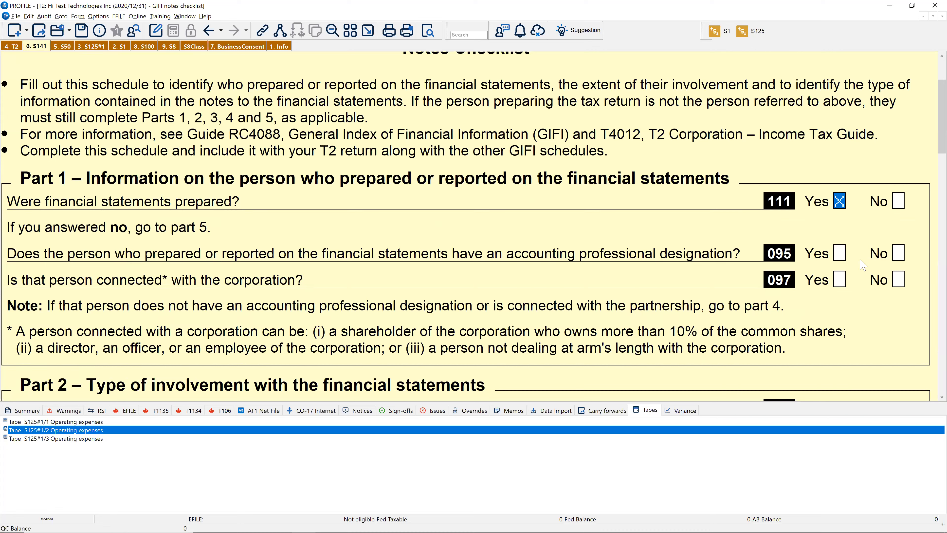
pyautogui.click(841, 254)
pyautogui.click(897, 280)
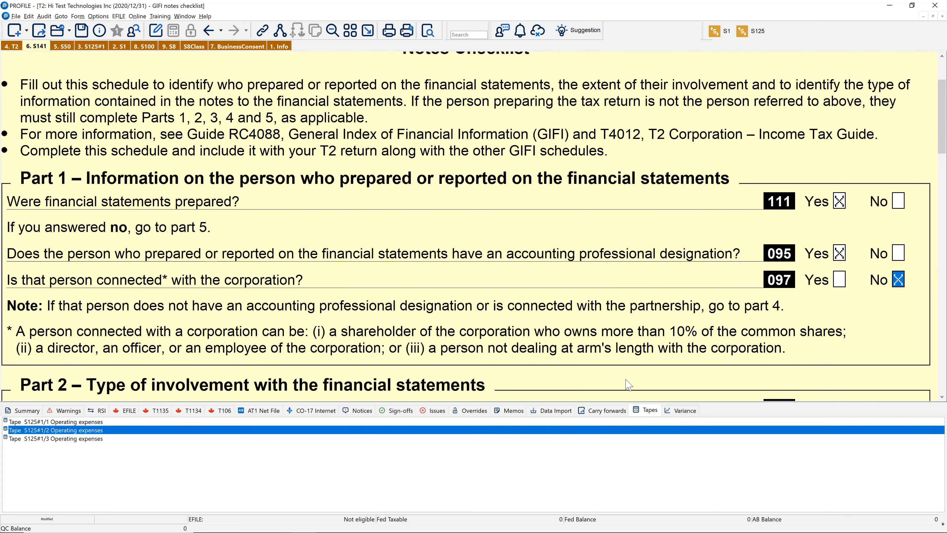
# Select option 3, Conducted a compilation engagement, as the Part 2 involvement type and look through the remaining Schedule 141 questions
pyautogui.scroll(-5, 628, 384)
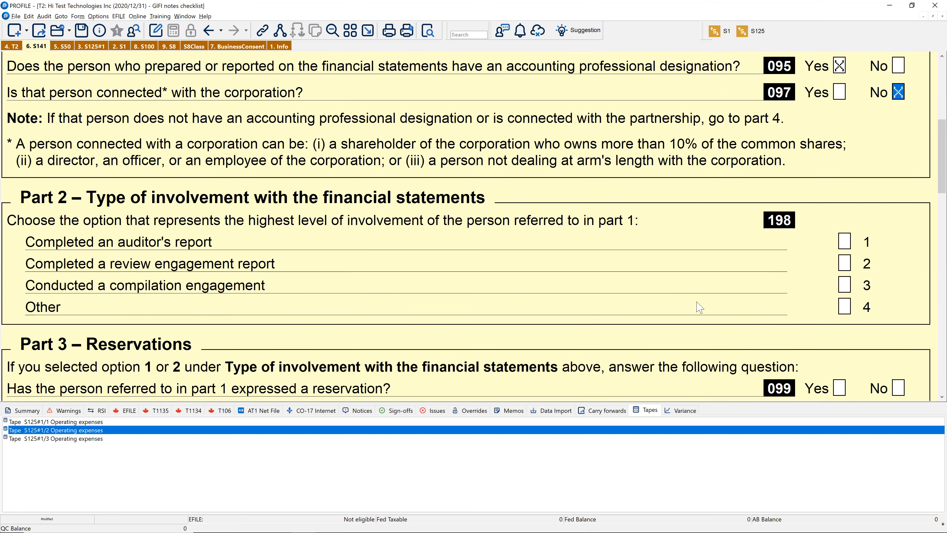
pyautogui.click(844, 286)
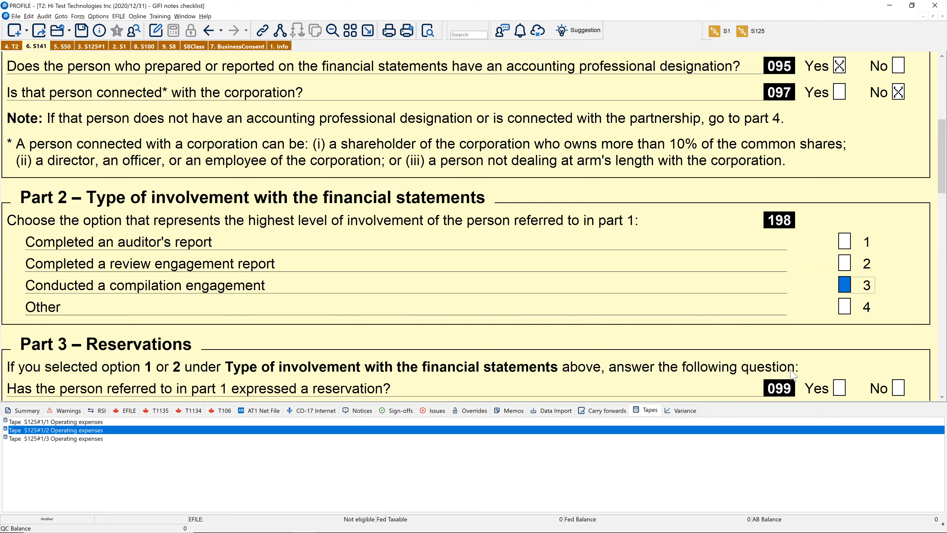
pyautogui.click(845, 286)
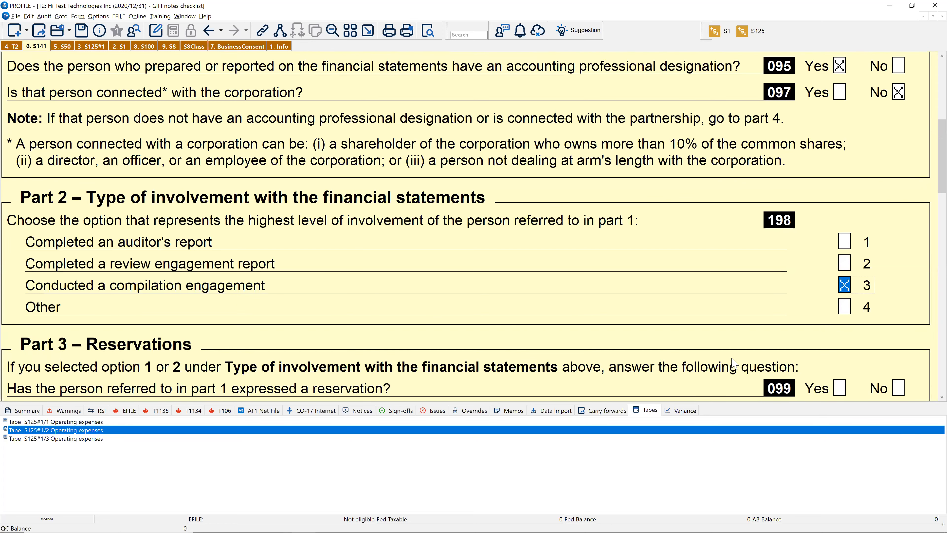
pyautogui.scroll(-2, 710, 347)
pyautogui.scroll(-15, 711, 349)
pyautogui.scroll(-14, 710, 358)
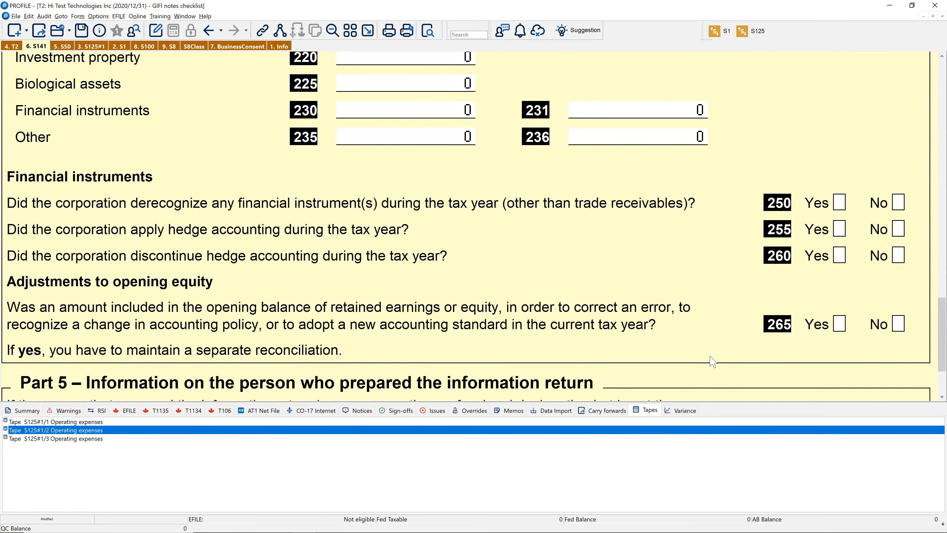
pyautogui.scroll(20, 712, 359)
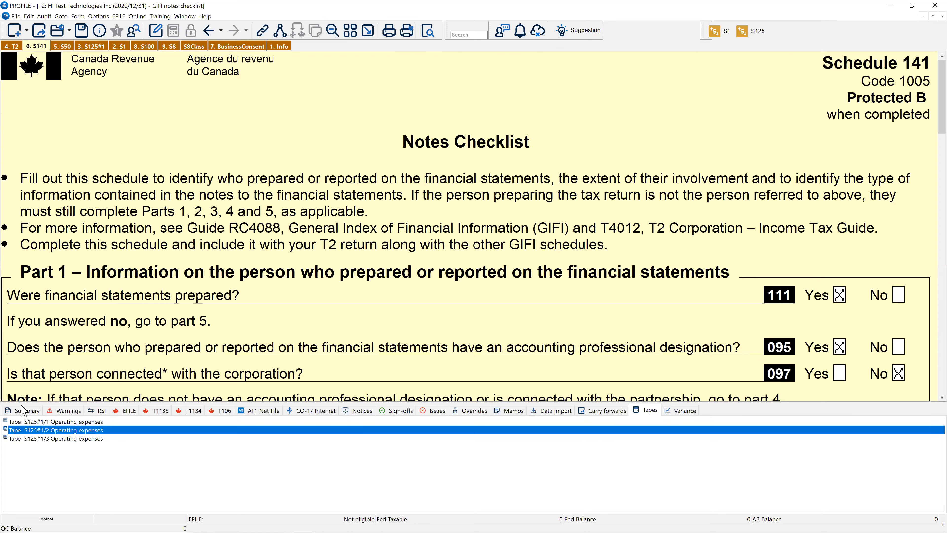
# Open the audit message summary and review its RSI errors, warnings, notices and memos, selecting the S100 balance message
pyautogui.click(36, 411)
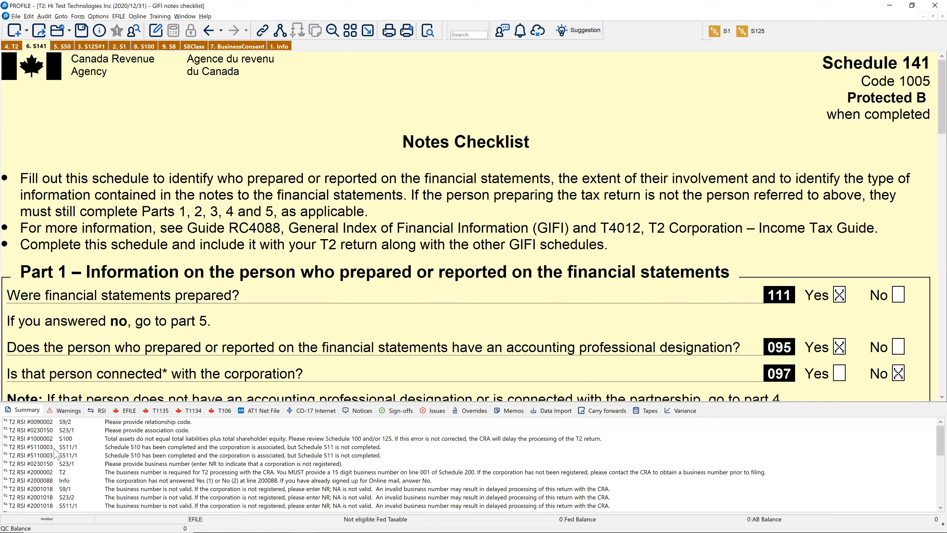
pyautogui.scroll(-1, 104, 449)
pyautogui.scroll(1, 105, 450)
pyautogui.click(117, 441)
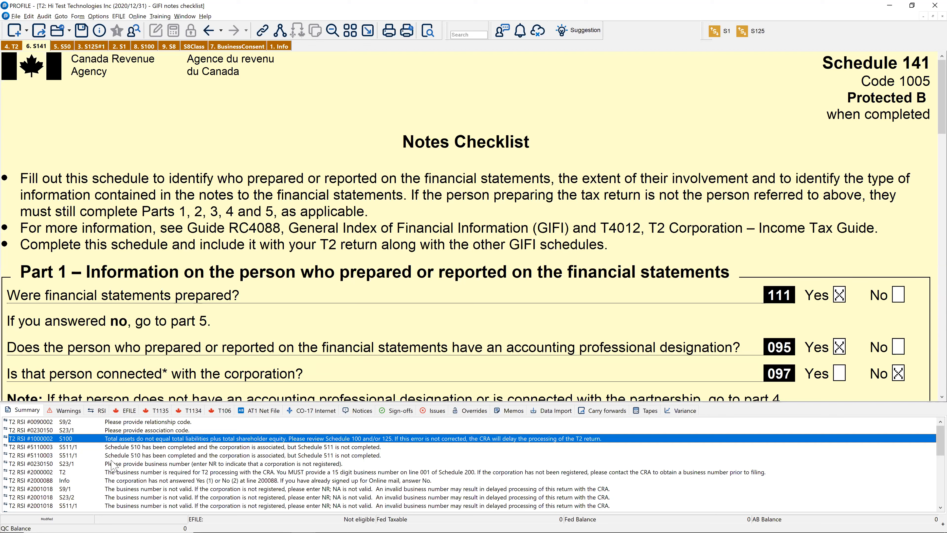
pyautogui.scroll(-1, 114, 470)
pyautogui.scroll(-10, 113, 471)
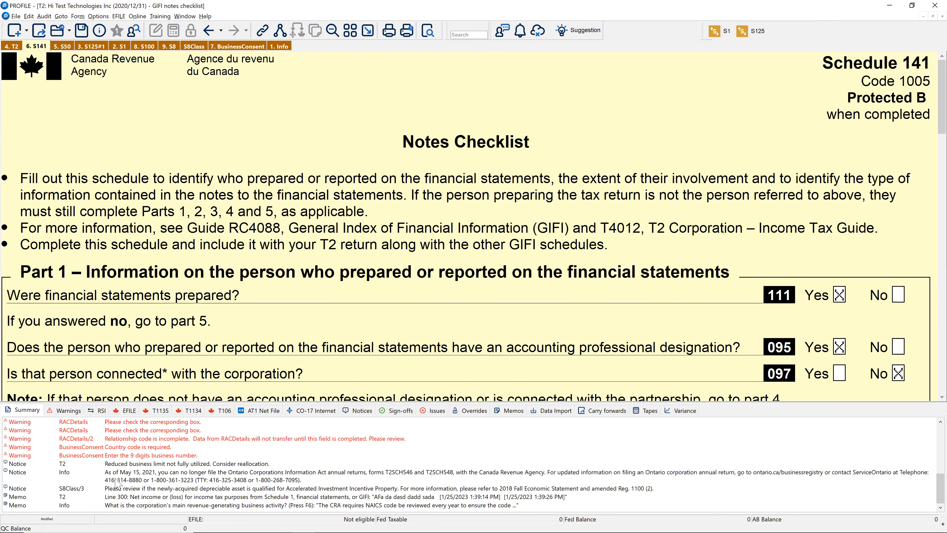
pyautogui.scroll(11, 116, 482)
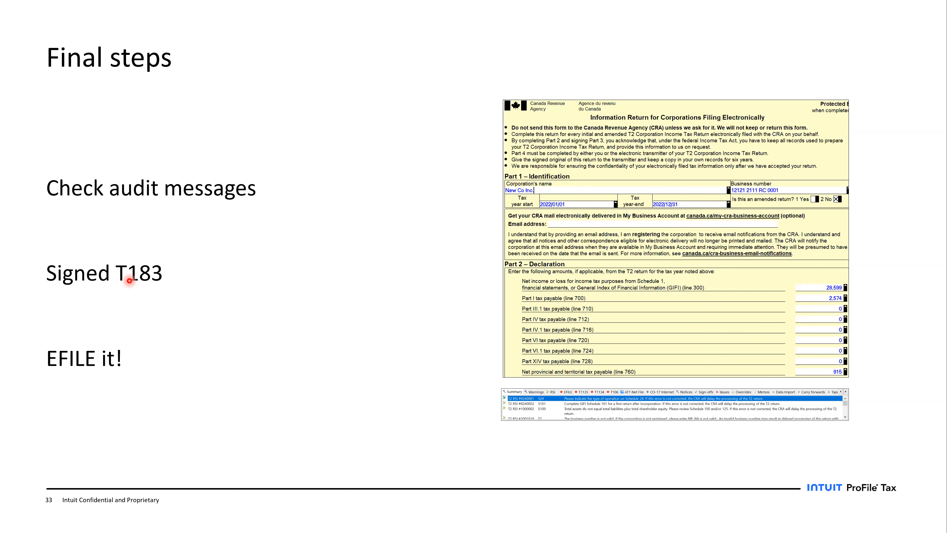
# Switch to ProFile and search the Form Explorer for s183, returning to the slide show to advance to the common T2 forms
pyautogui.hotkey('alt', 'Tab')
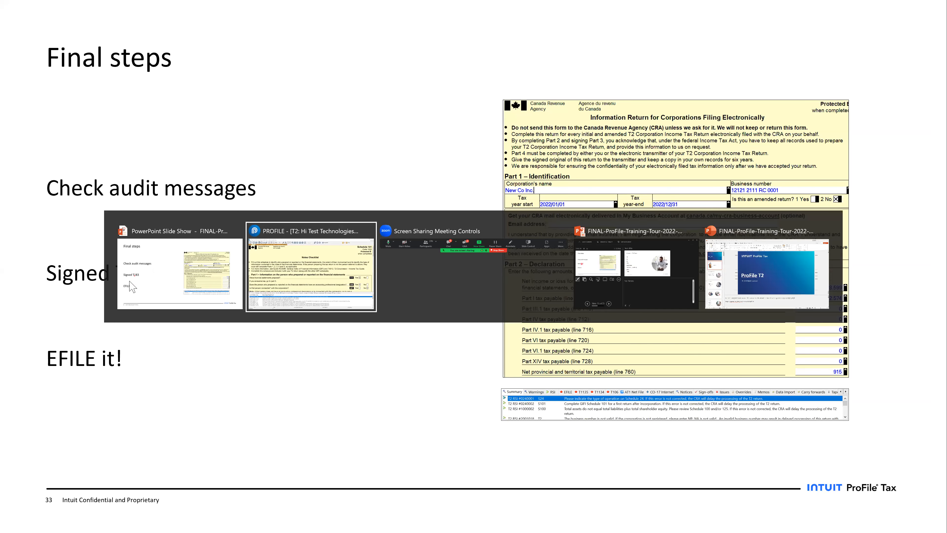
pyautogui.press('F4')
pyautogui.write('s8')
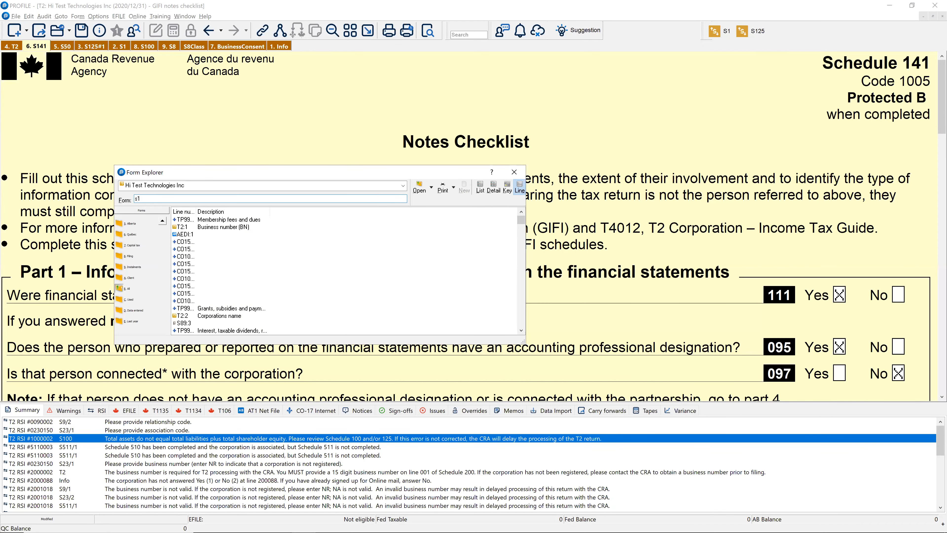
pyautogui.write('83')
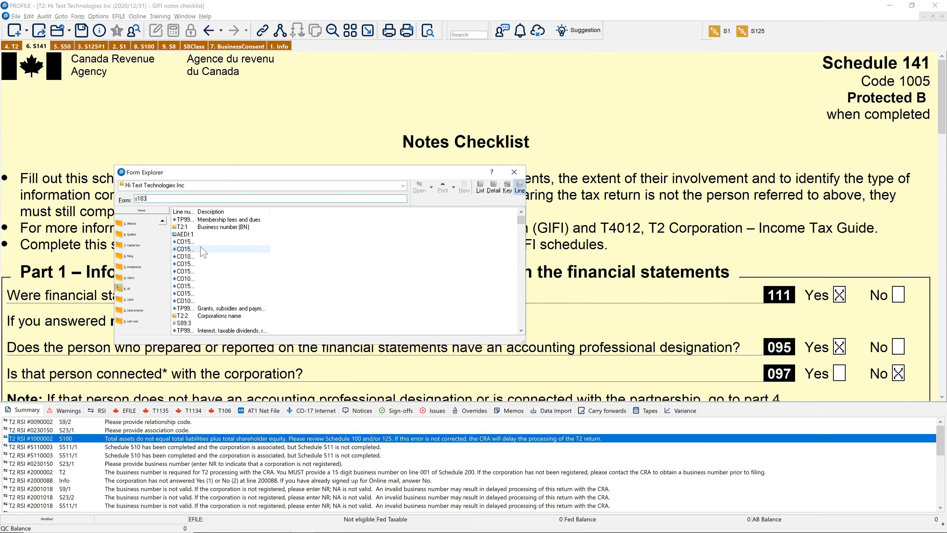
pyautogui.hotkey('alt', 'Tab')
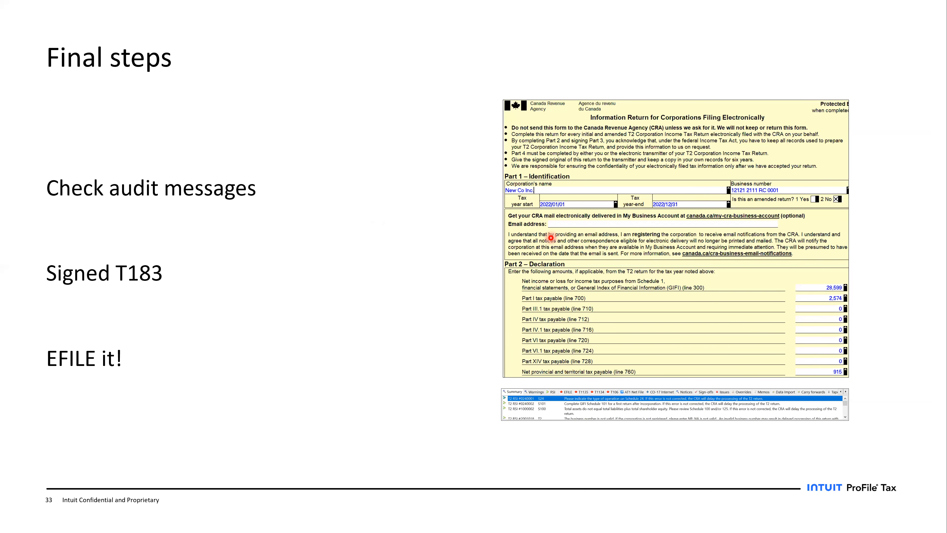
pyautogui.press('Right')
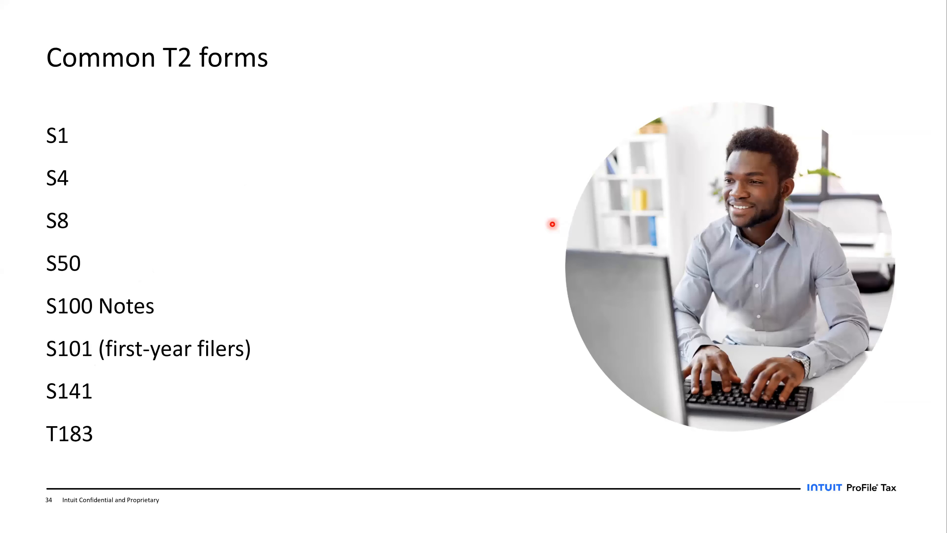
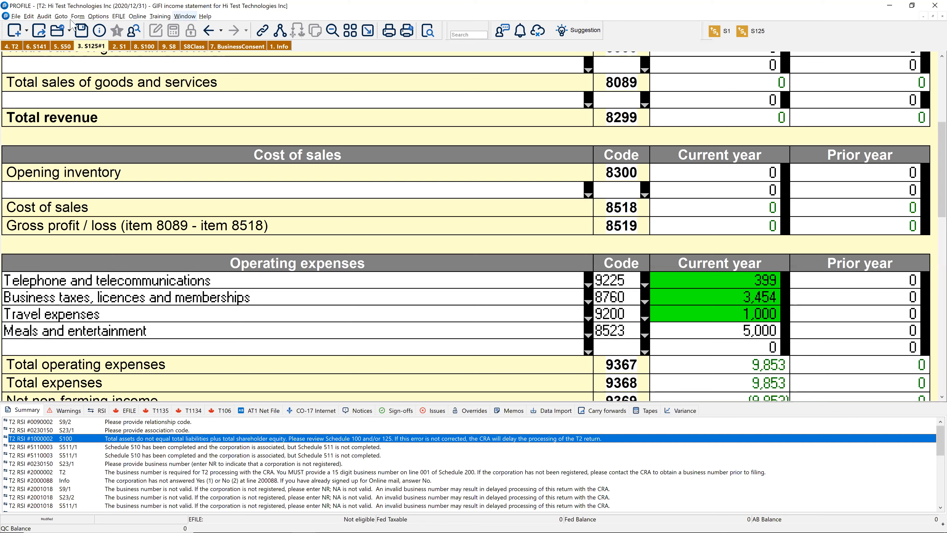
# Import the desktop's GIFI Import File (.gfi) into the corporation's return
pyautogui.click(16, 17)
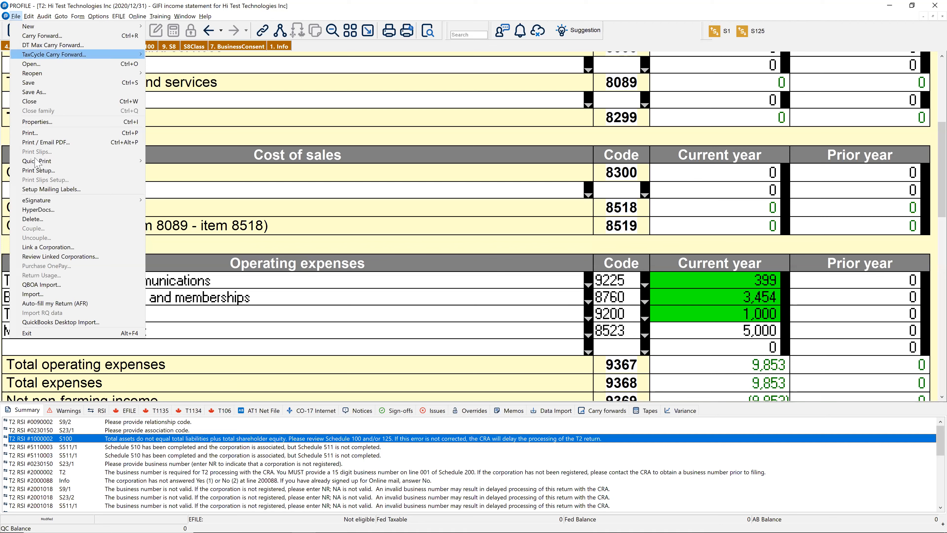
pyautogui.click(44, 295)
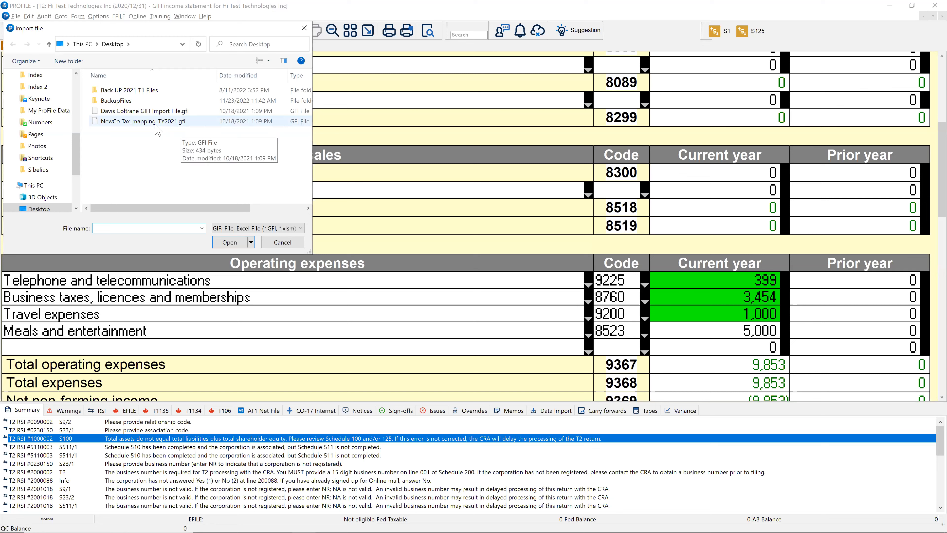
pyautogui.click(131, 111)
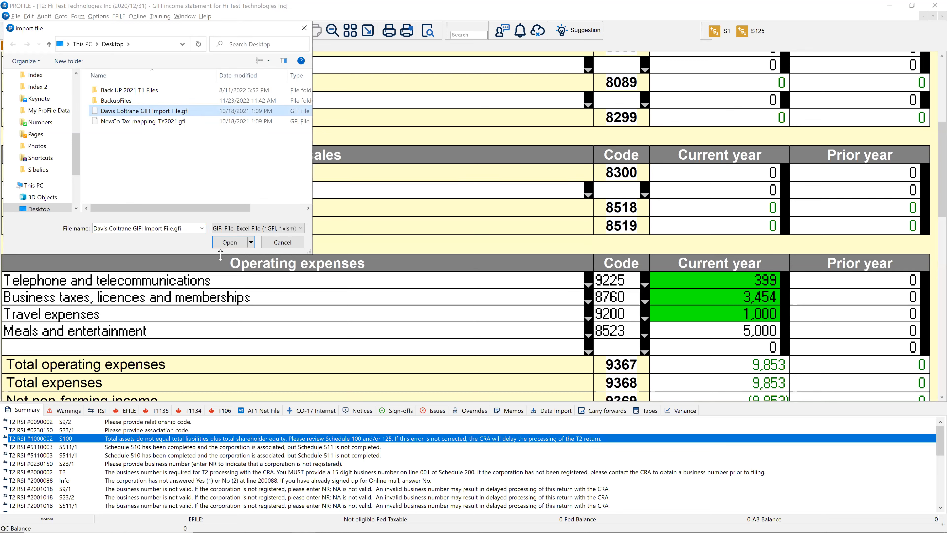
pyautogui.click(228, 242)
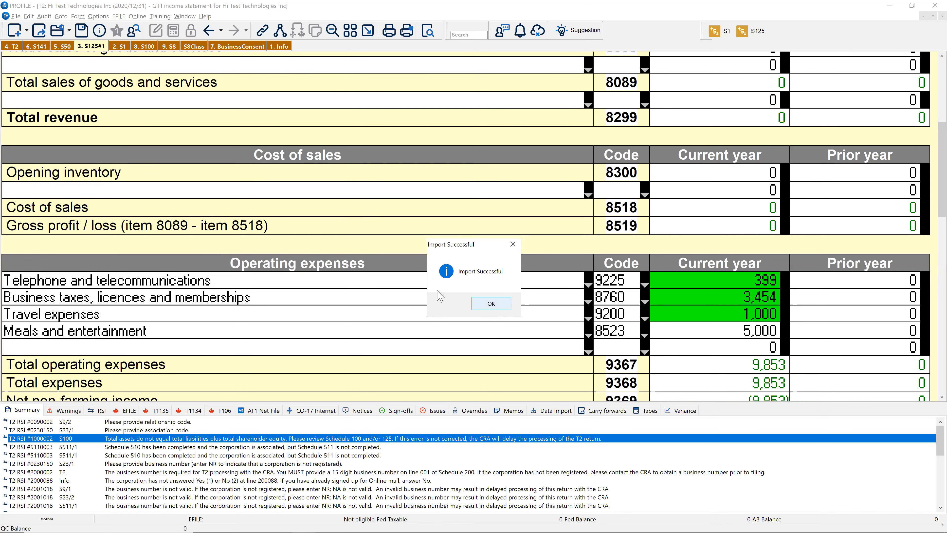
pyautogui.click(491, 303)
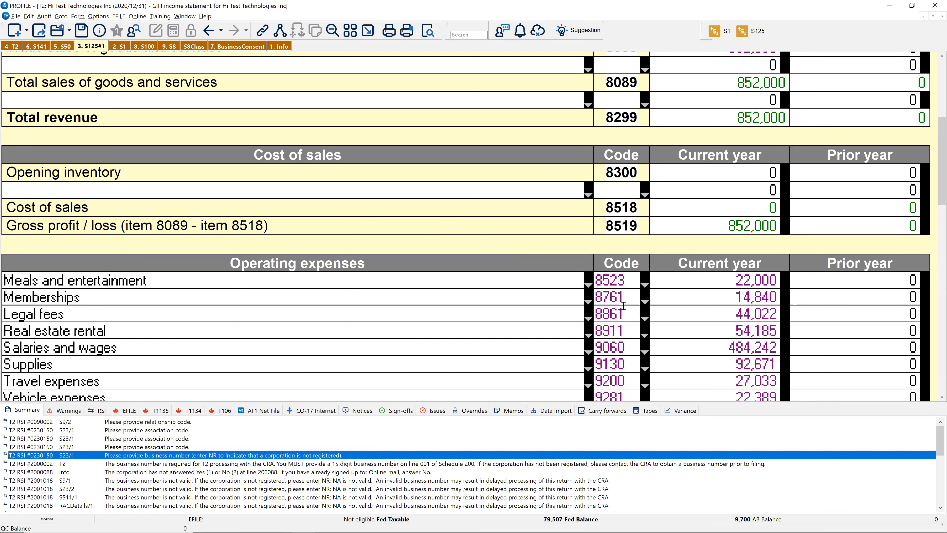
# Review the imported operating expenses on Schedule 125 and the Schedule 100 balance sheet, including total liabilities and equity on line 3640
pyautogui.scroll(-3, 675, 288)
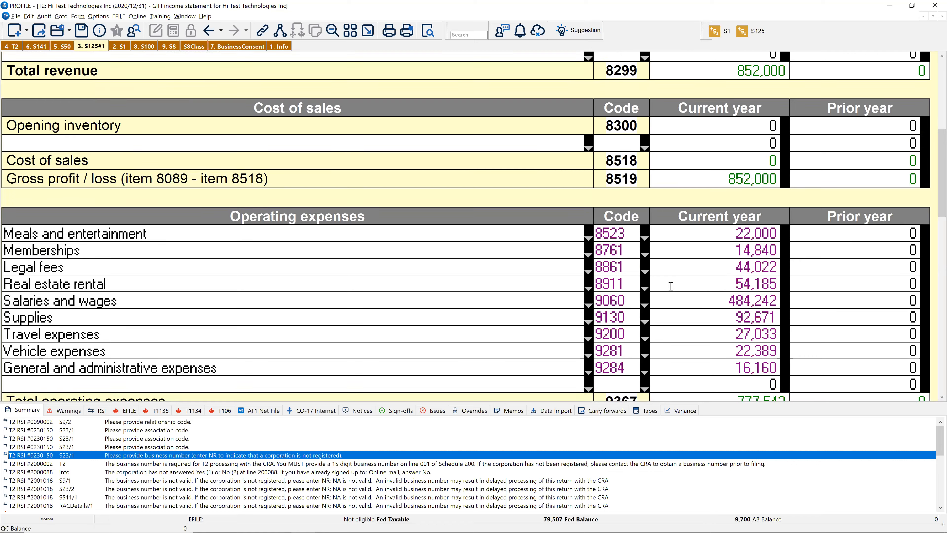
pyautogui.scroll(2, 671, 286)
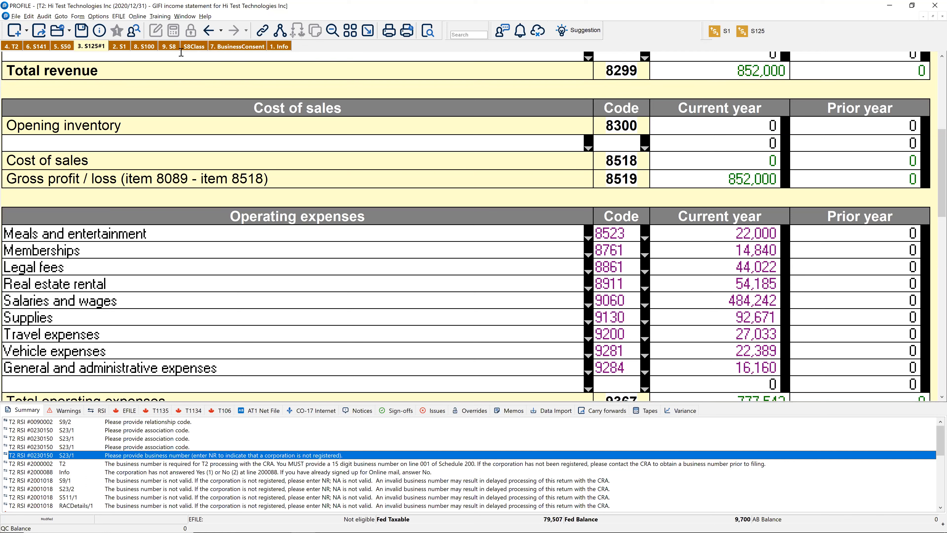
pyautogui.click(154, 48)
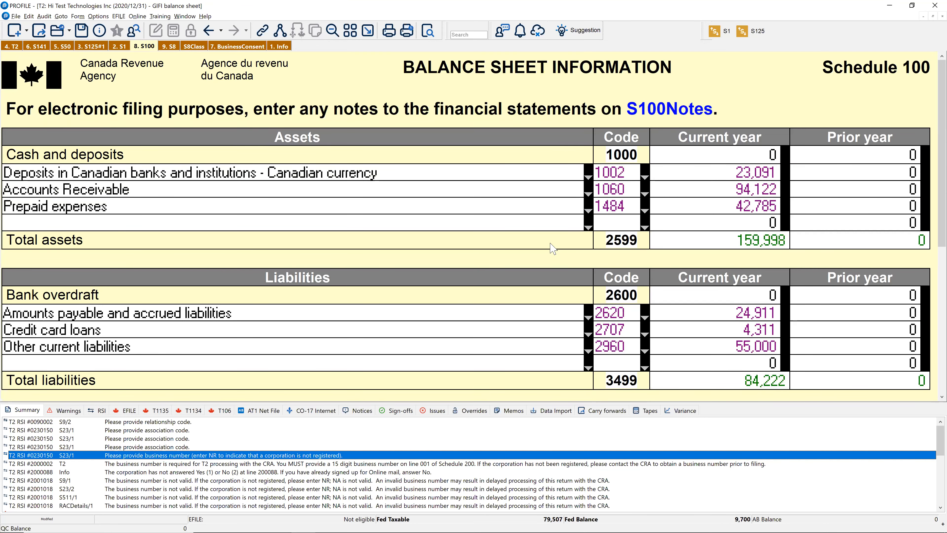
pyautogui.scroll(-4, 552, 248)
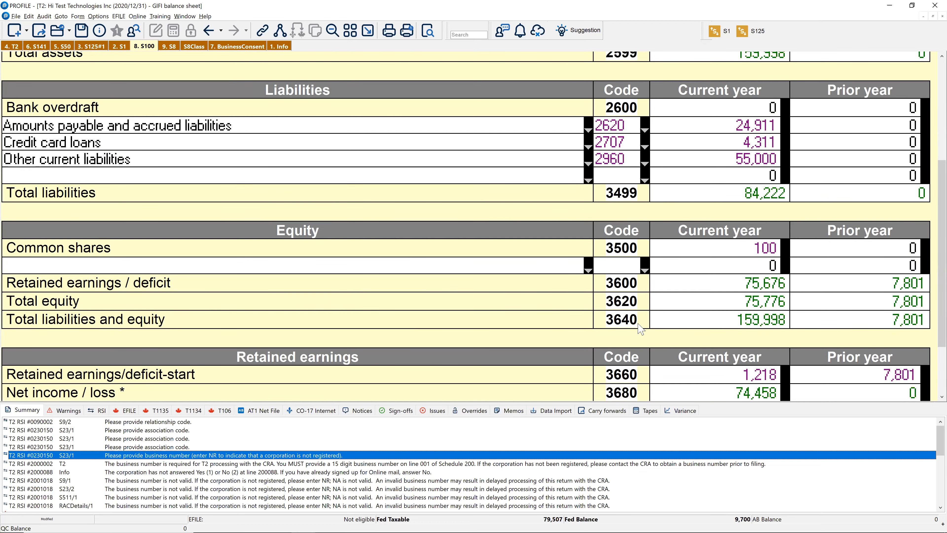
pyautogui.click(738, 327)
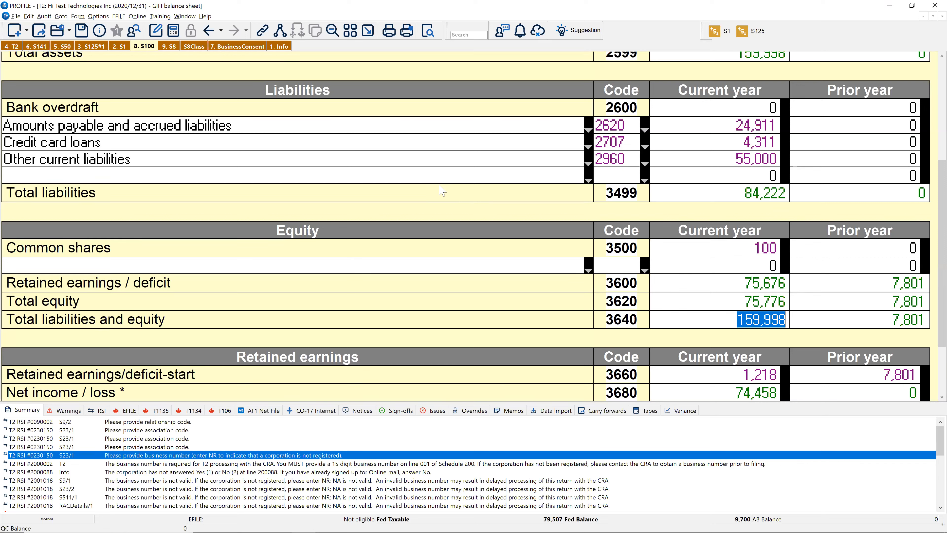
pyautogui.click(440, 185)
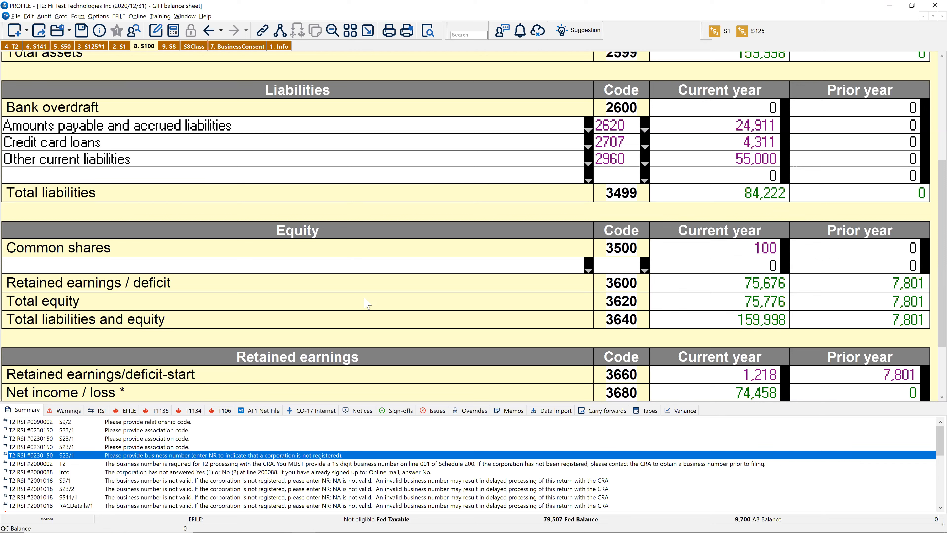
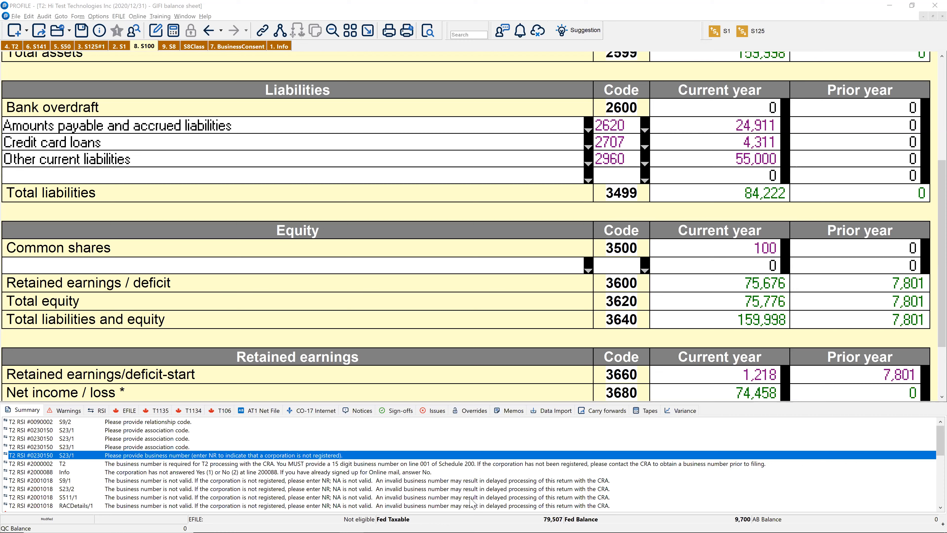
pyautogui.hotkey('alt', 'Tab')
pyautogui.hotkey('alt', 'Tab')
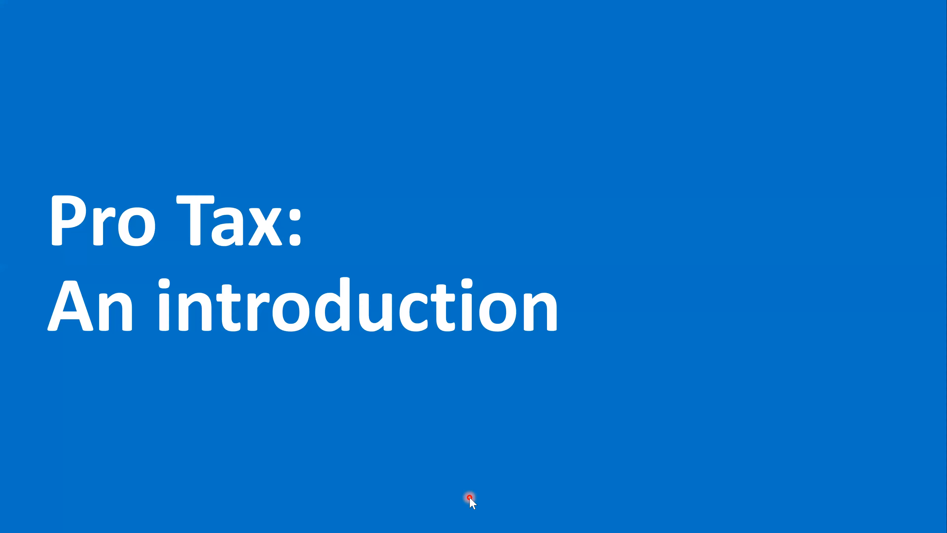
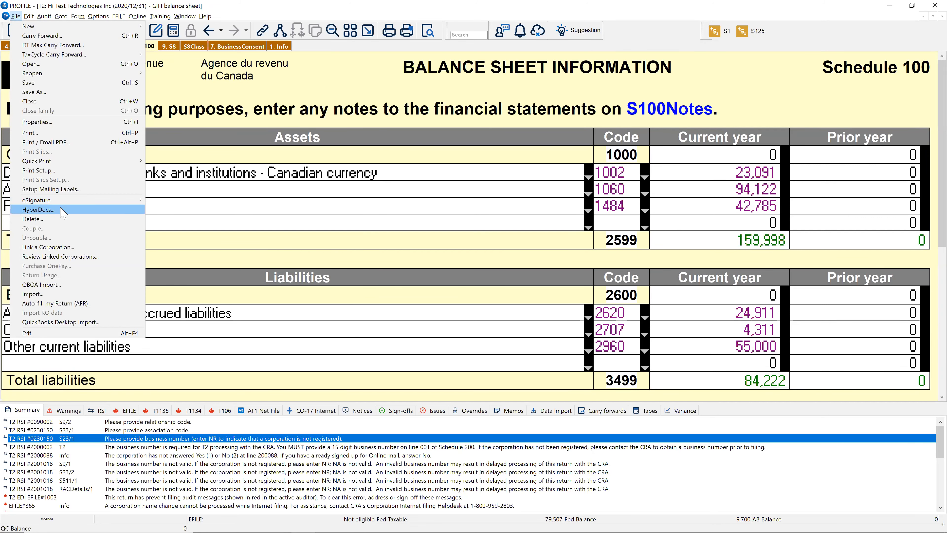
# Attach the NewCo International FS spreadsheet to the return as a HyperDoc using the Embed Document Copy option
pyautogui.click(39, 209)
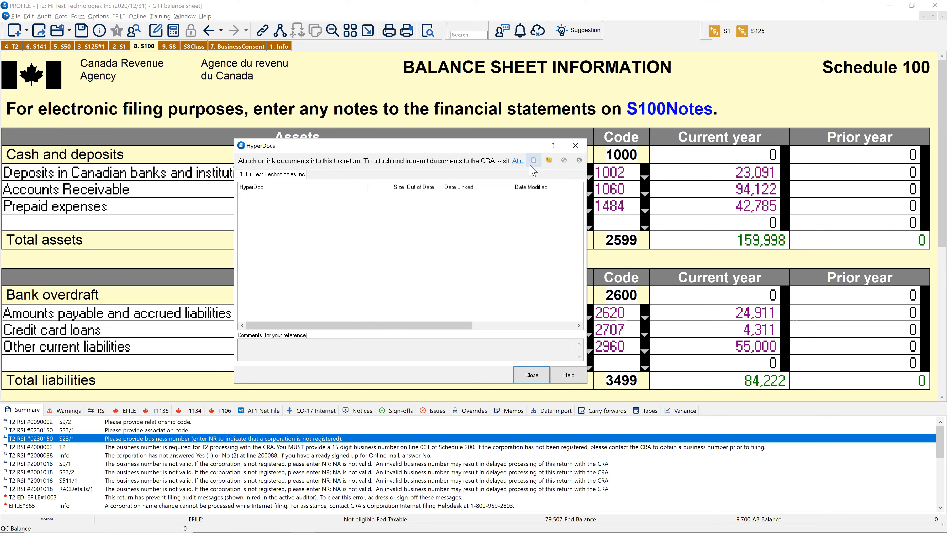
pyautogui.click(533, 161)
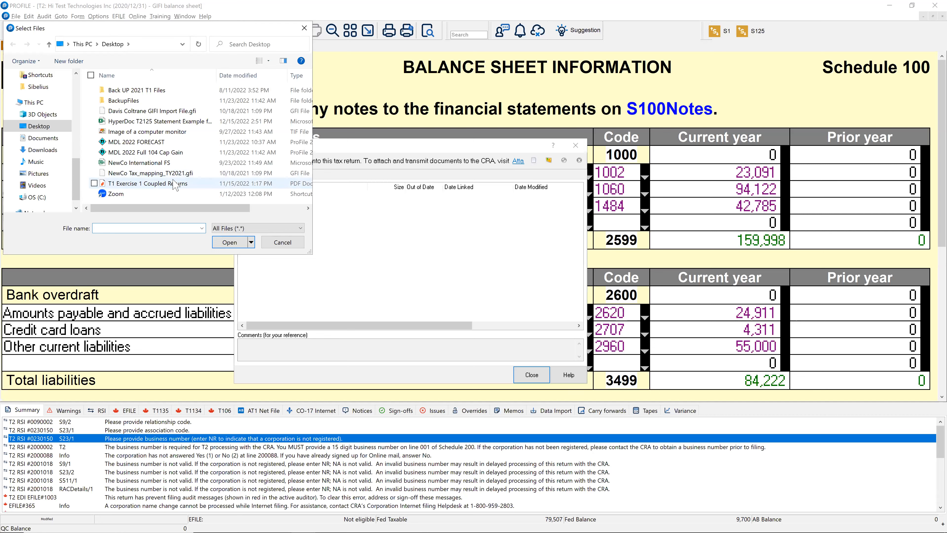
pyautogui.click(143, 165)
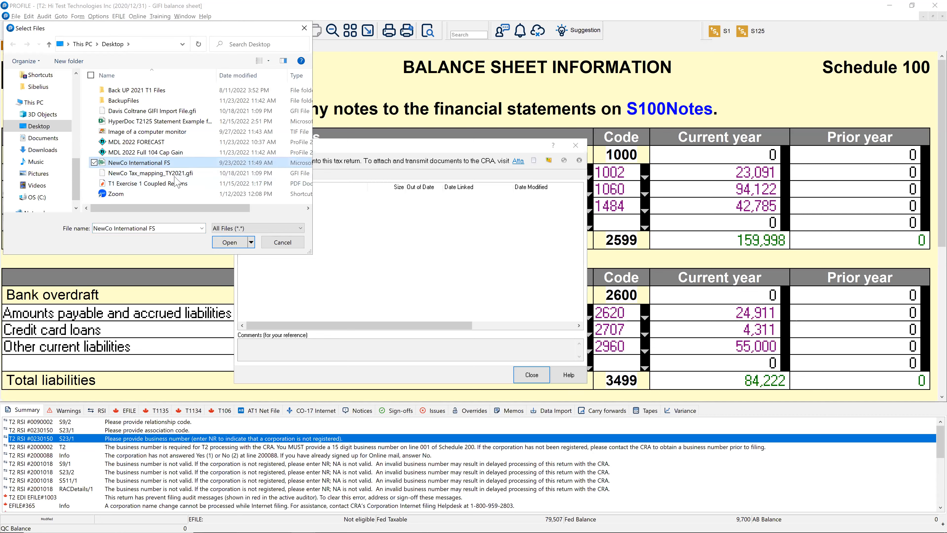
pyautogui.click(237, 245)
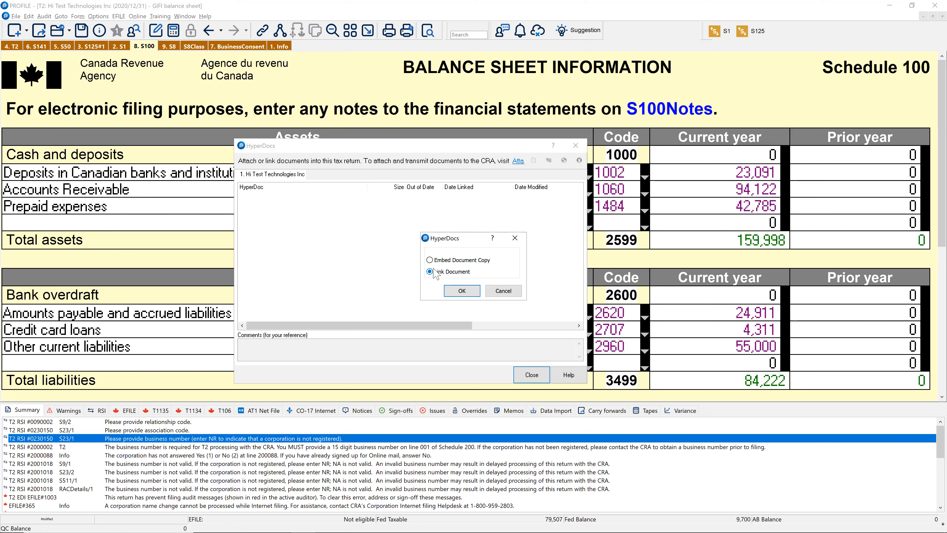
pyautogui.click(431, 260)
pyautogui.click(473, 294)
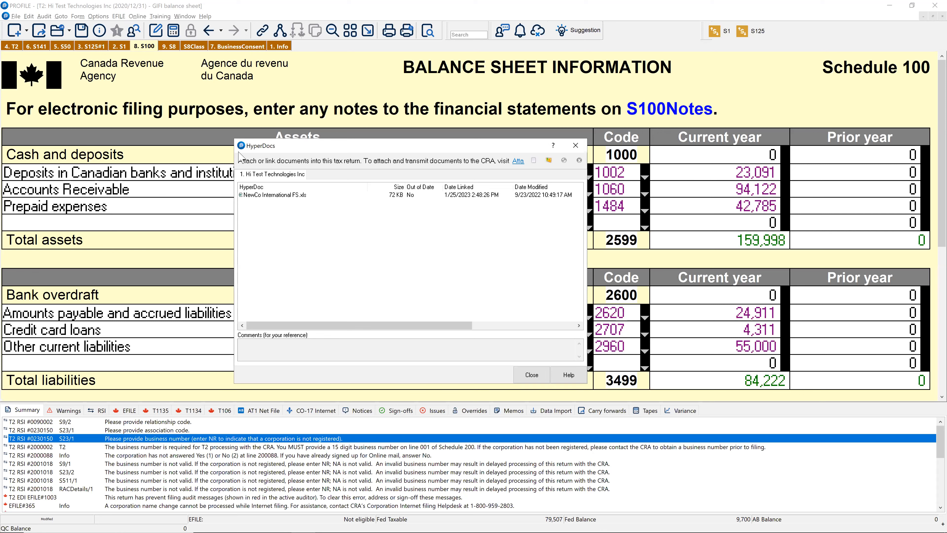
pyautogui.click(285, 195)
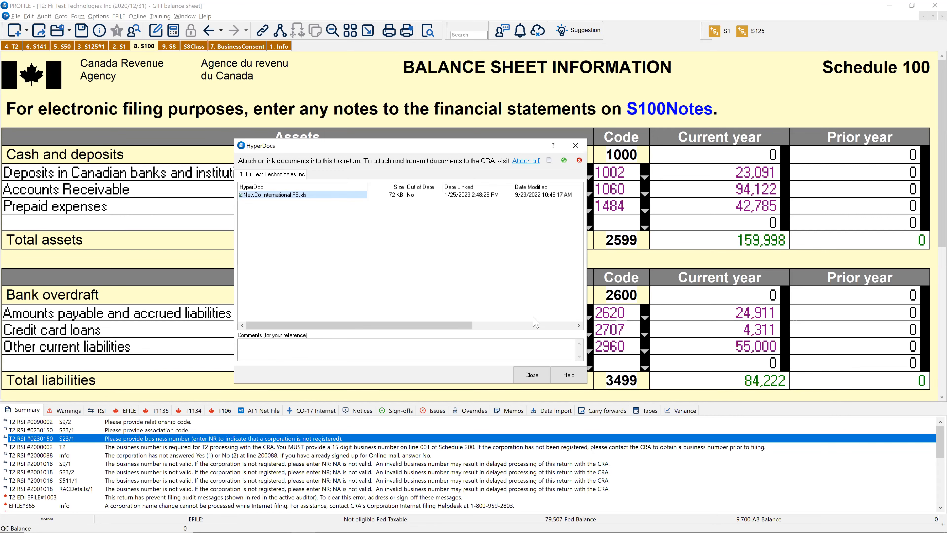
pyautogui.press('Escape')
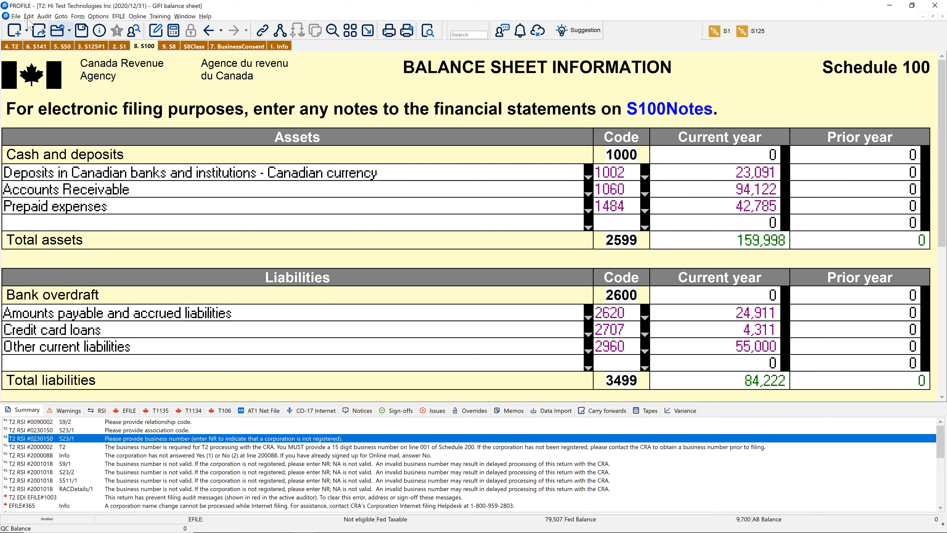
# Reopen the HyperDocs list to check the attached document and close it
pyautogui.click(15, 16)
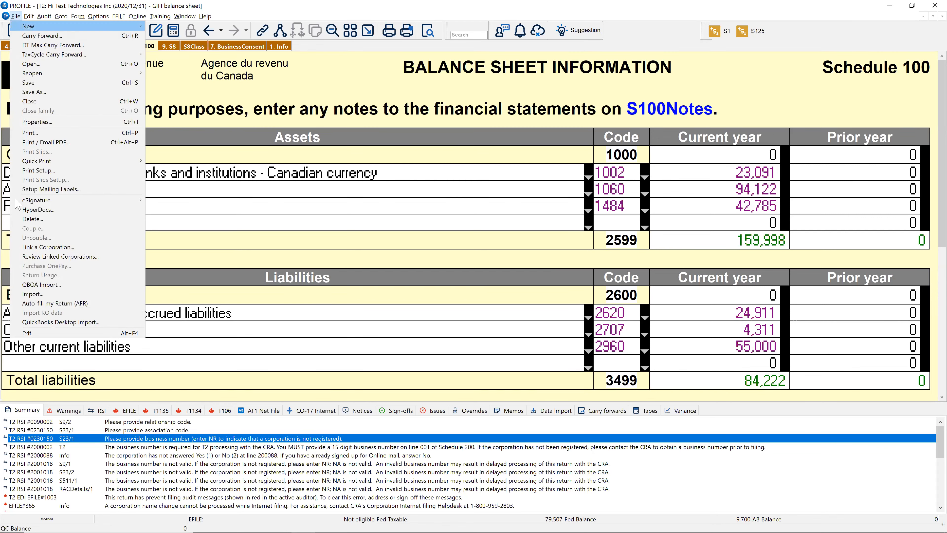
pyautogui.click(19, 209)
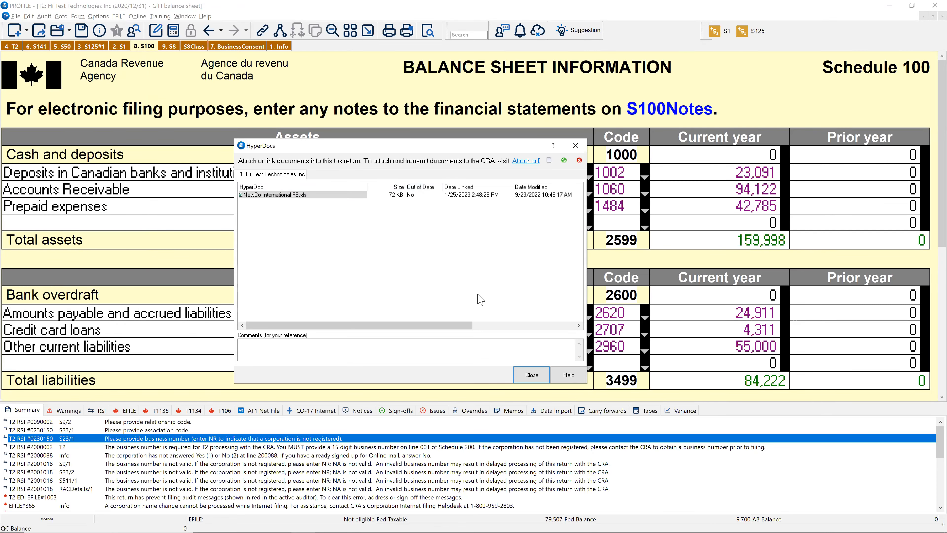
pyautogui.click(532, 374)
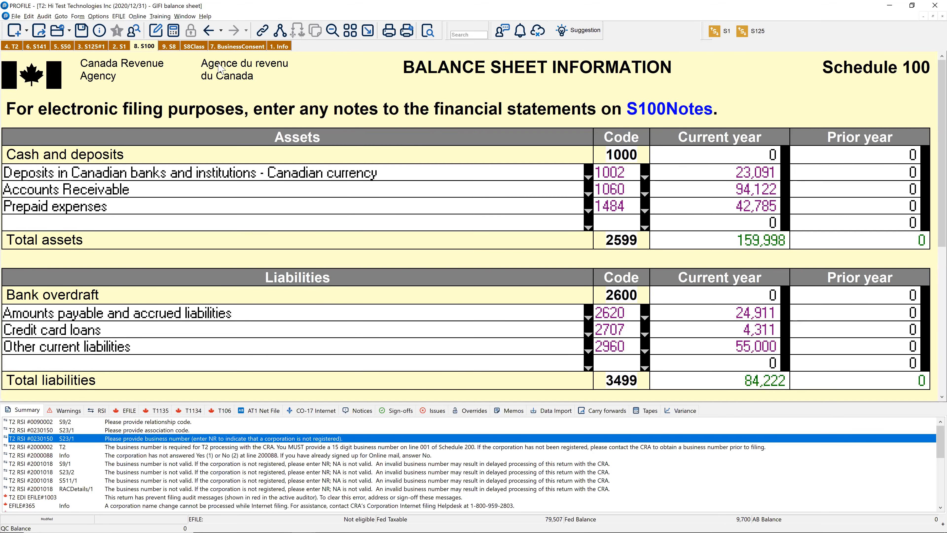
# Attach the HyperDoc T2125 Statement Example spreadsheet to Schedule 125's current-year line 8000 as a HyperDoc, using Embed Document Copy
pyautogui.click(101, 47)
pyautogui.scroll(6, 658, 173)
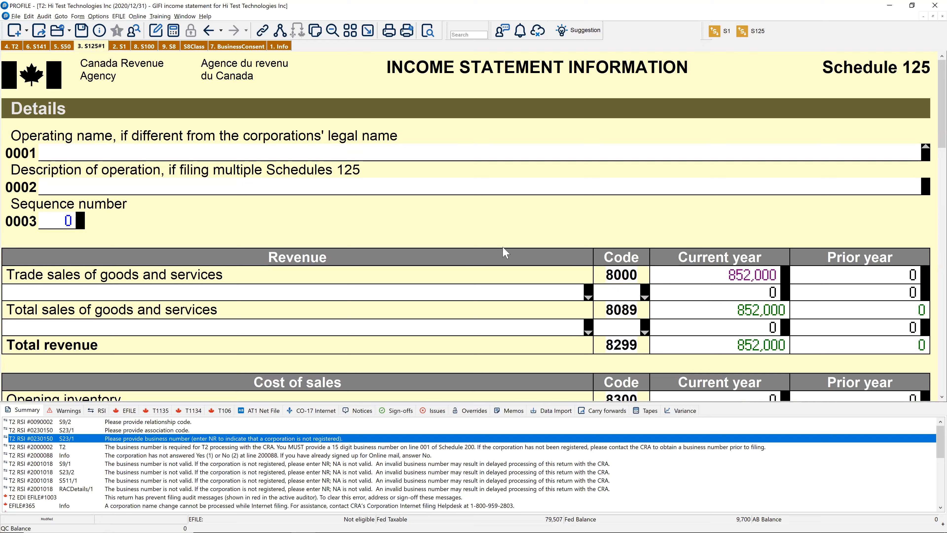
pyautogui.scroll(-3, 504, 251)
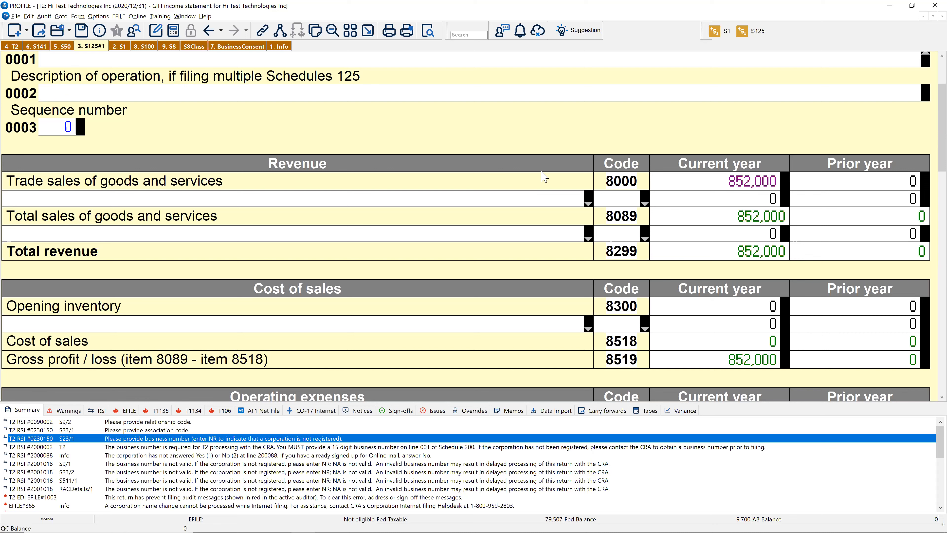
pyautogui.click(670, 182)
pyautogui.rightClick(671, 182)
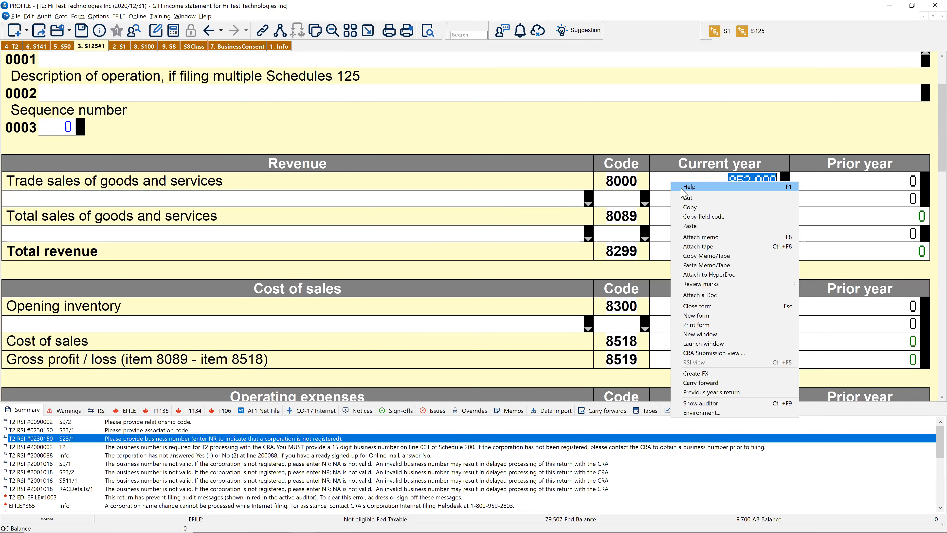
pyautogui.click(700, 278)
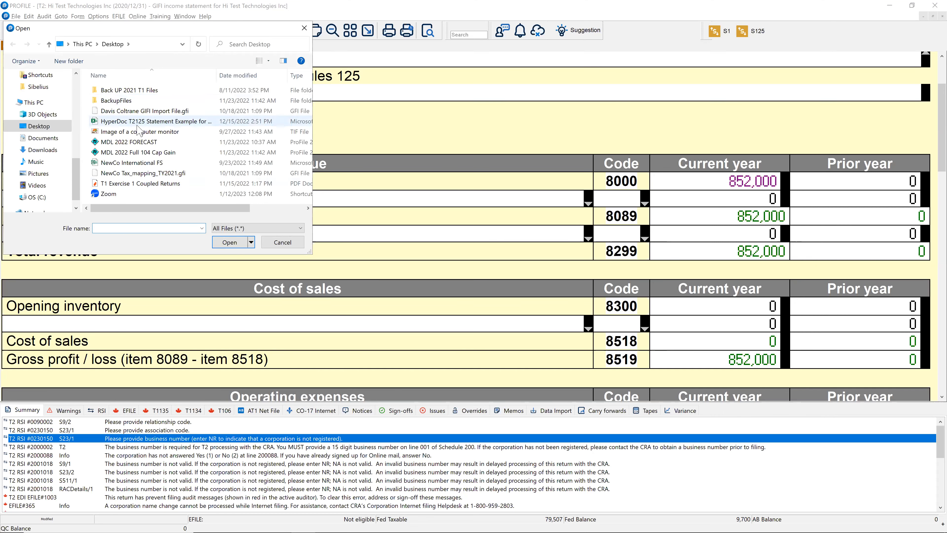
pyautogui.click(116, 124)
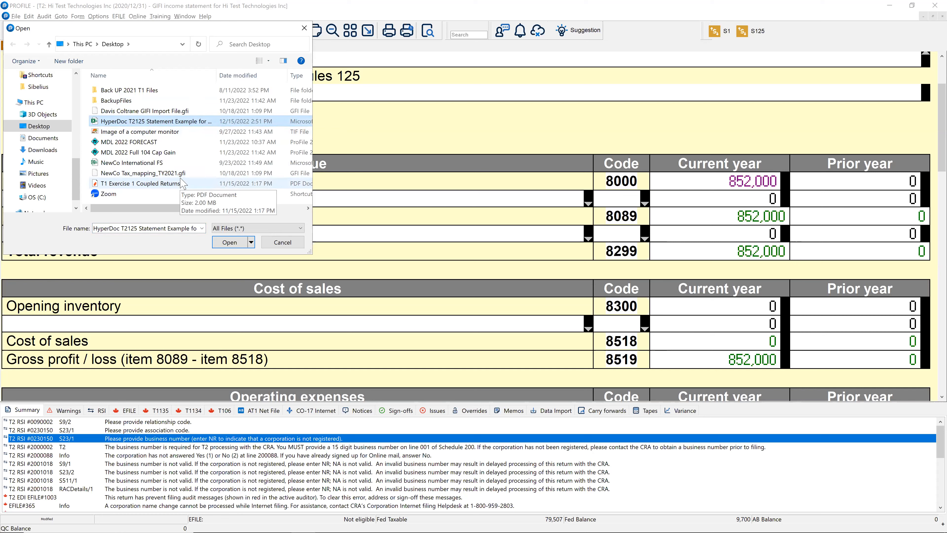
pyautogui.click(226, 243)
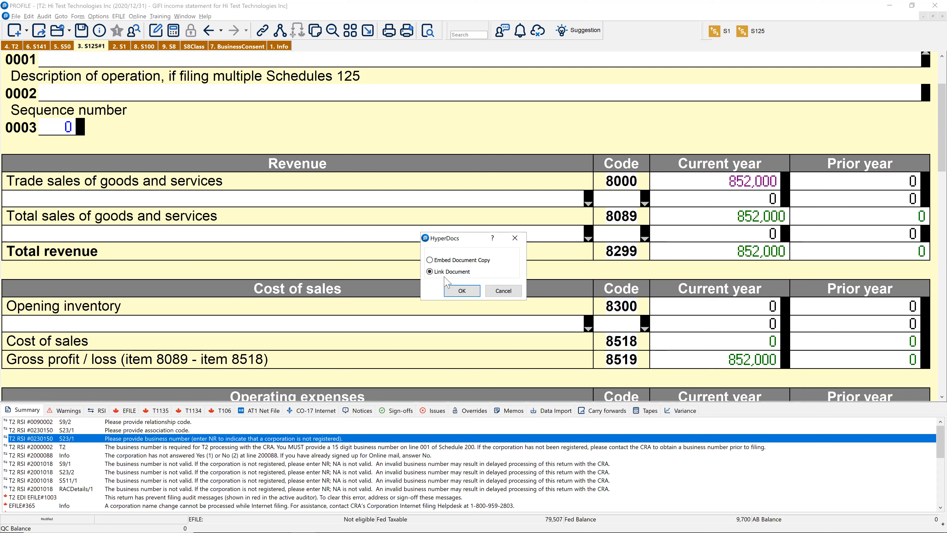
pyautogui.click(435, 260)
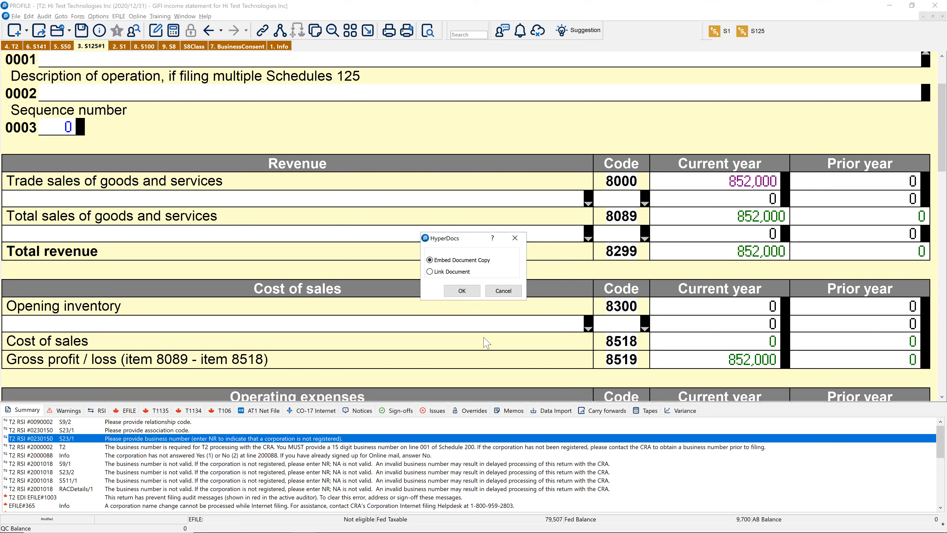
pyautogui.click(462, 291)
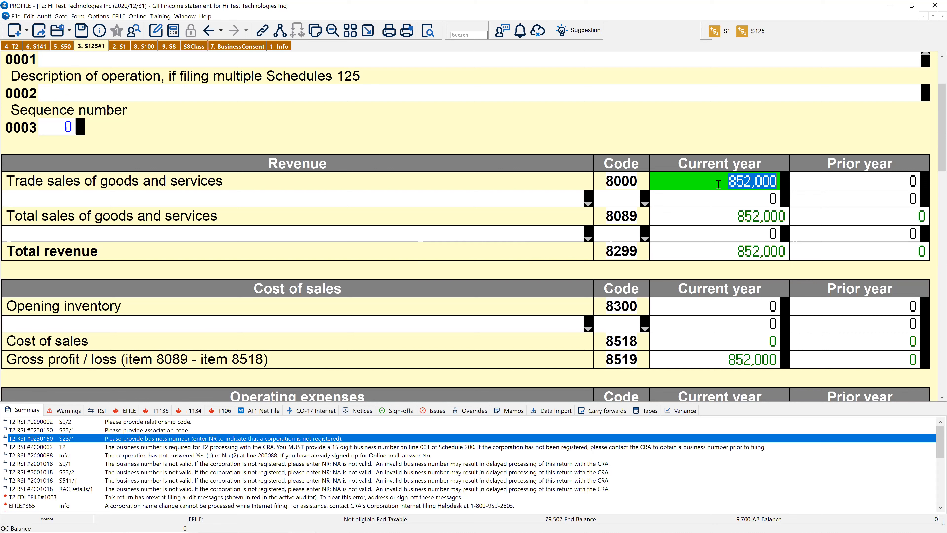
# Open the HyperDoc attached to current-year line 8000, view the spreadsheet in Excel and close it
pyautogui.moveTo(718, 183)
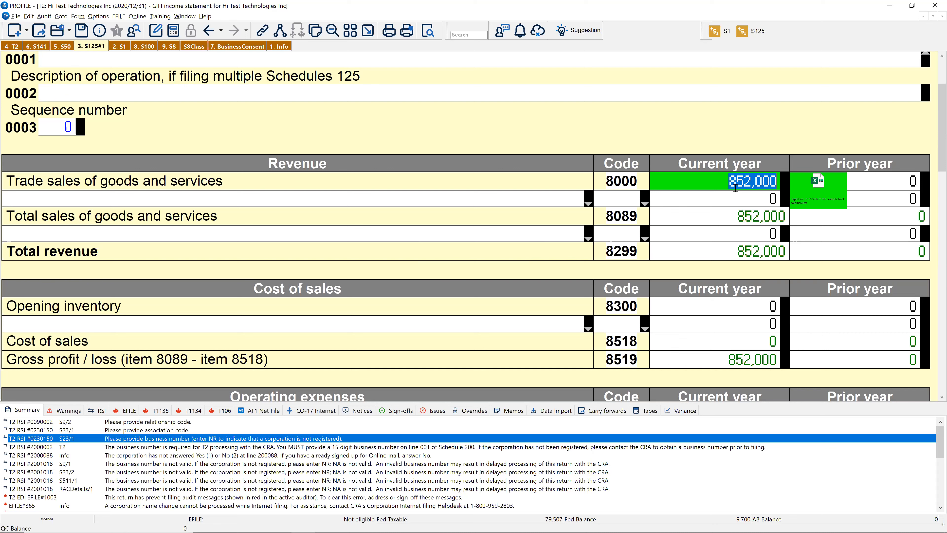
pyautogui.rightClick(714, 186)
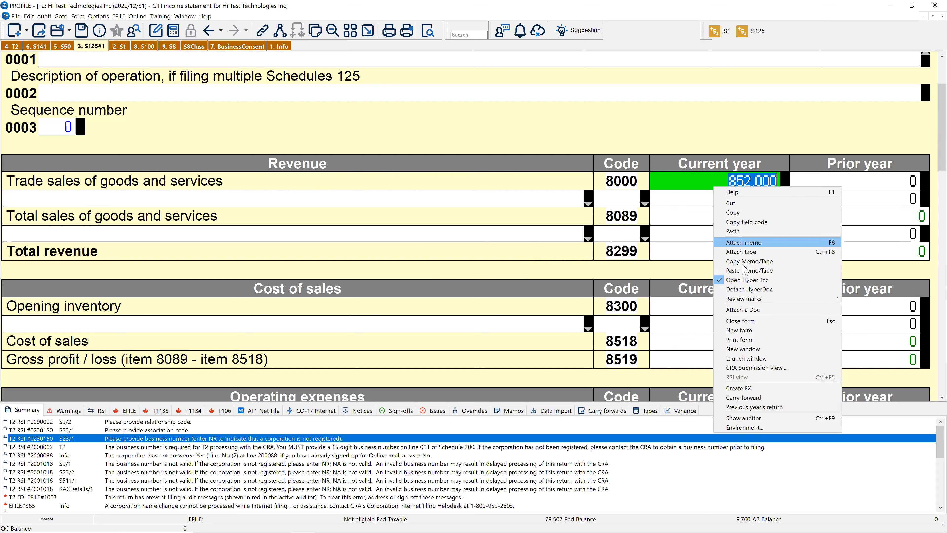
pyautogui.click(747, 281)
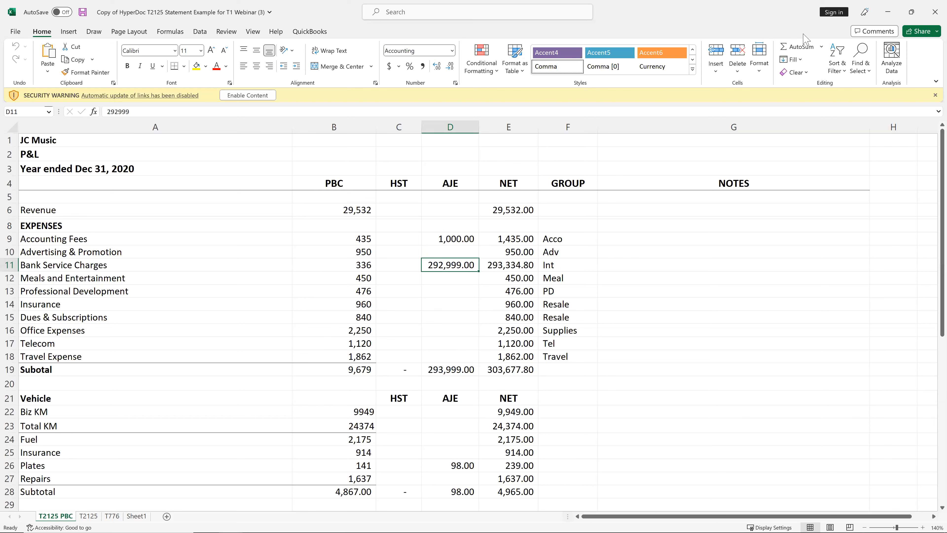
pyautogui.click(934, 11)
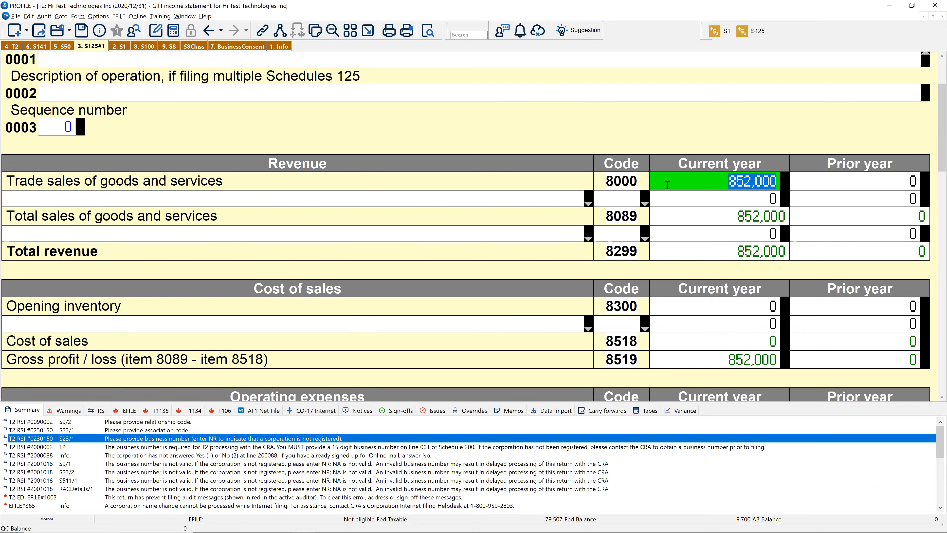
# Check the return's HyperDocs list for both attached documents and close the list
pyautogui.moveTo(667, 185)
pyautogui.click(14, 17)
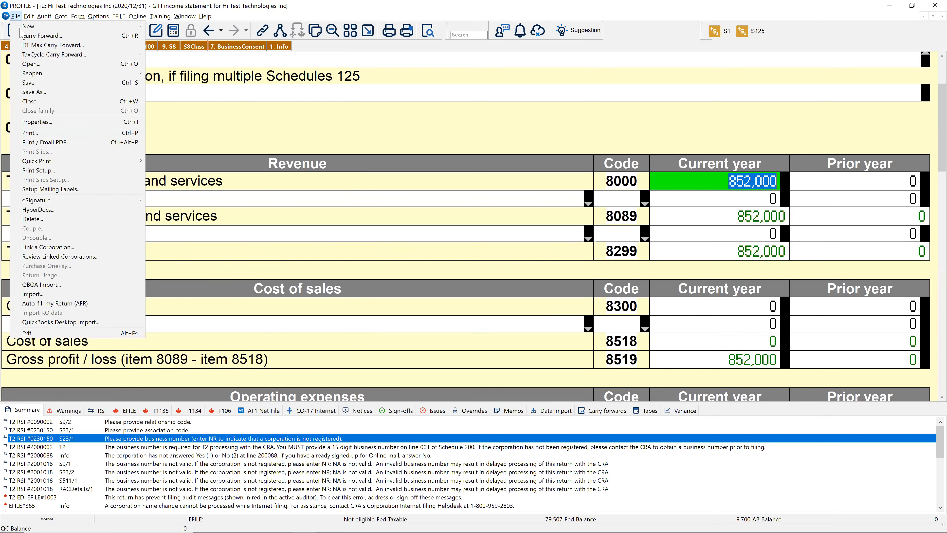
pyautogui.click(52, 211)
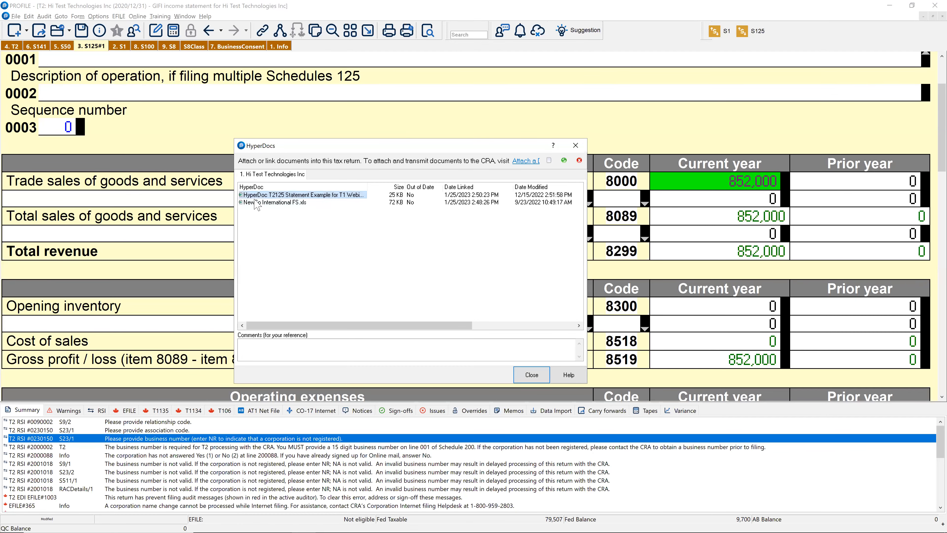
pyautogui.moveTo(254, 195)
pyautogui.moveTo(302, 207)
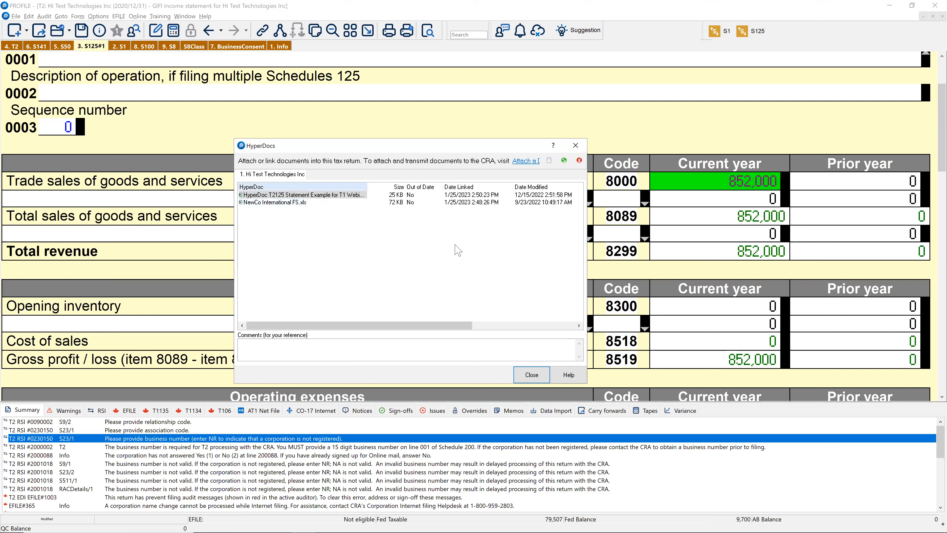
pyautogui.click(522, 377)
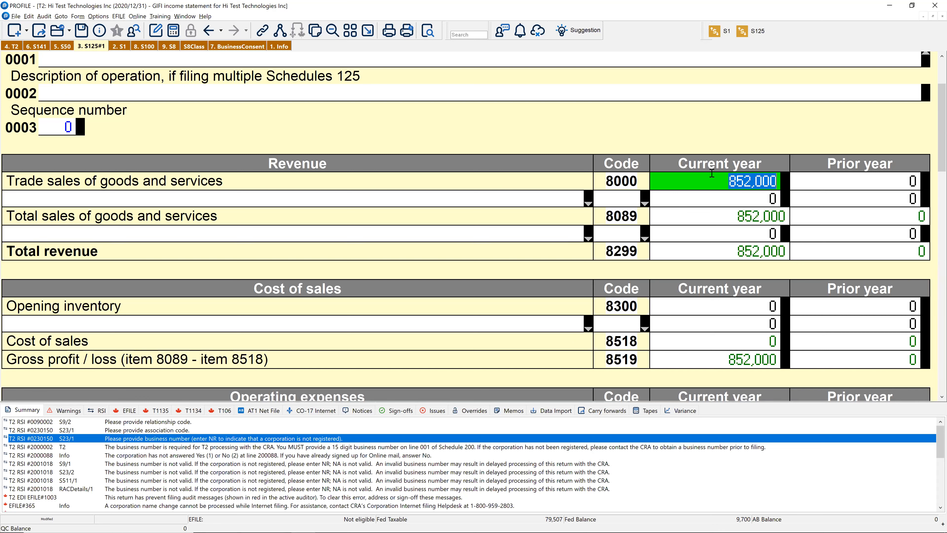
# Attach the memo "See Hyper Doc on S125" to the current-year trade sales field on line 8000
pyautogui.rightClick(705, 185)
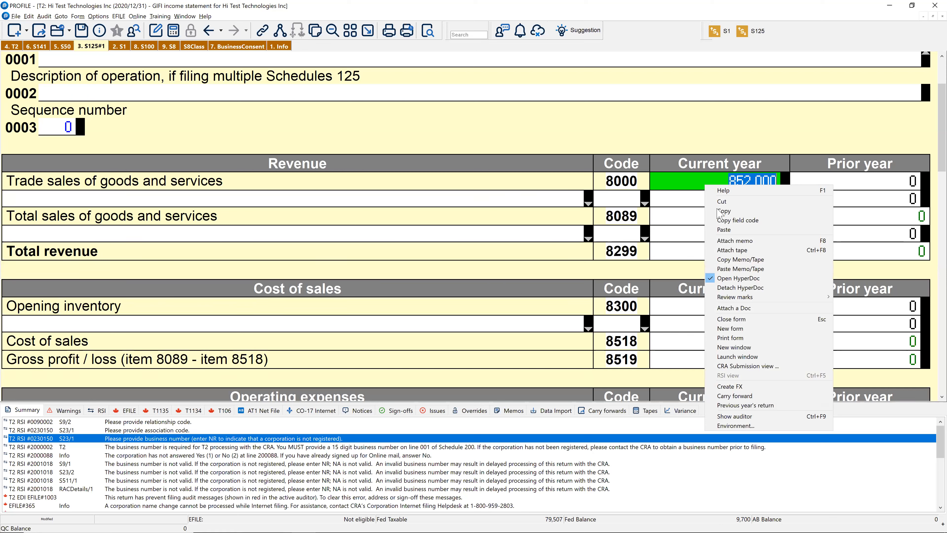
pyautogui.click(729, 243)
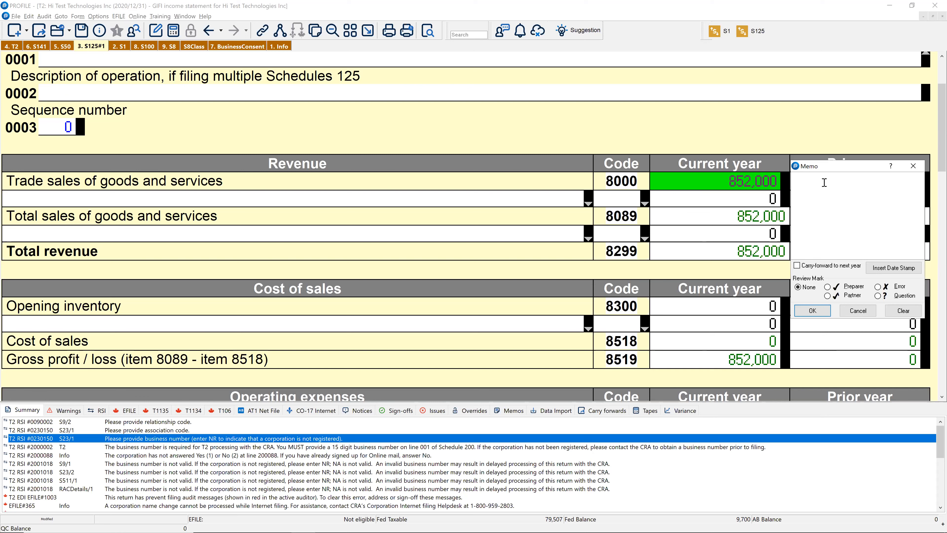
pyautogui.write('Hyper Doc on S125')
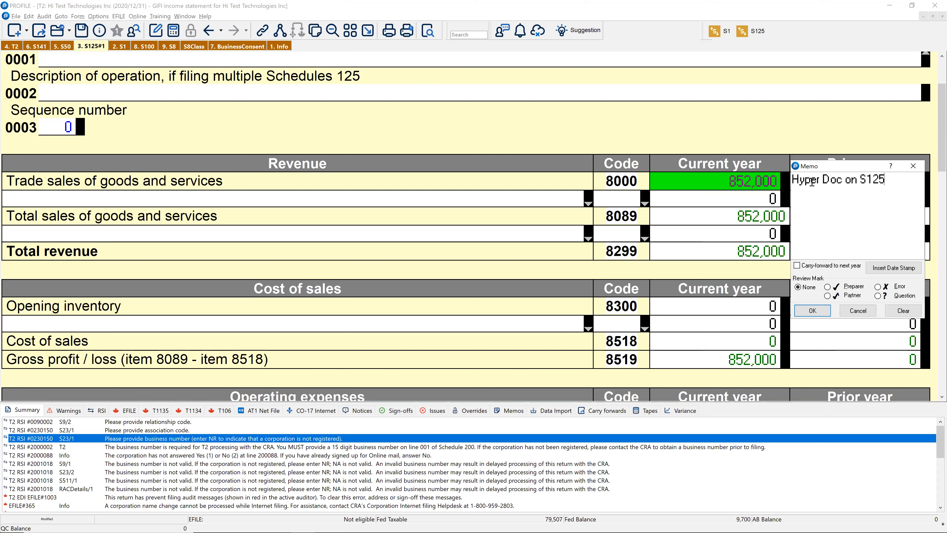
pyautogui.write('See')
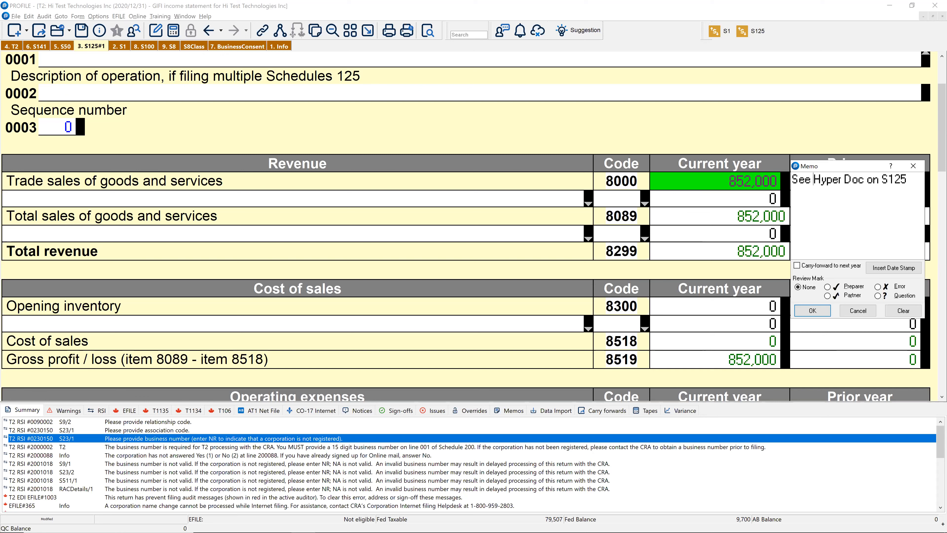
pyautogui.click(827, 310)
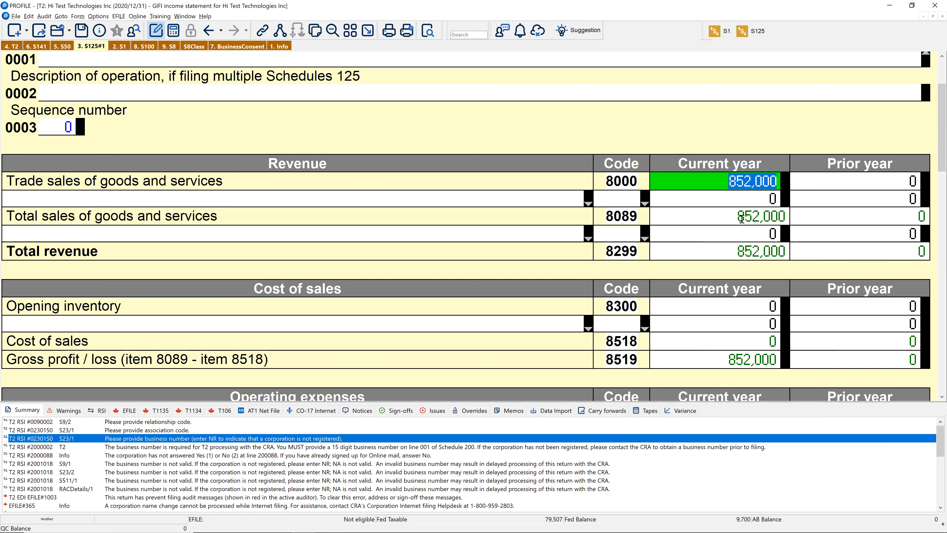
# List the return's memos in the auditor, go to the line 8000 memo's field and check its attachment options
pyautogui.moveTo(710, 183)
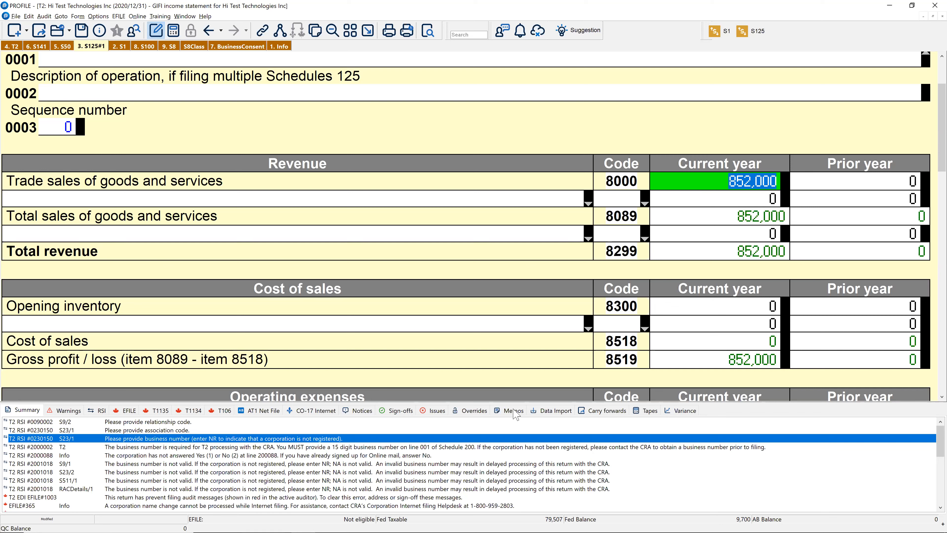
pyautogui.click(522, 412)
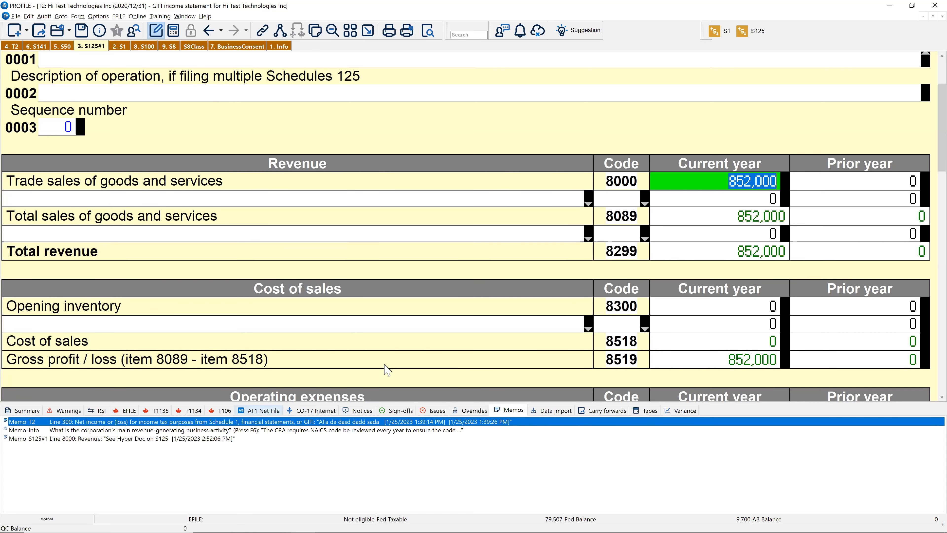
pyautogui.doubleClick(97, 438)
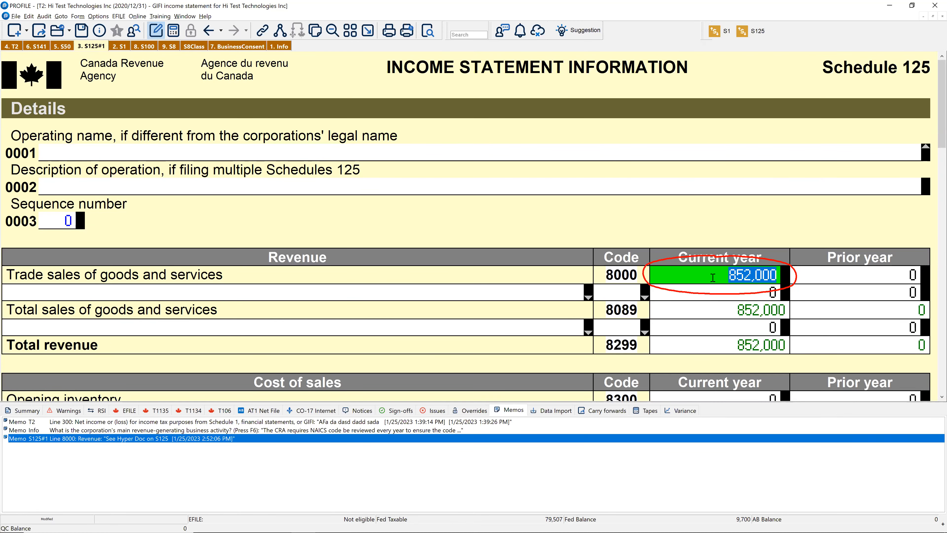
pyautogui.moveTo(715, 278)
pyautogui.rightClick(697, 276)
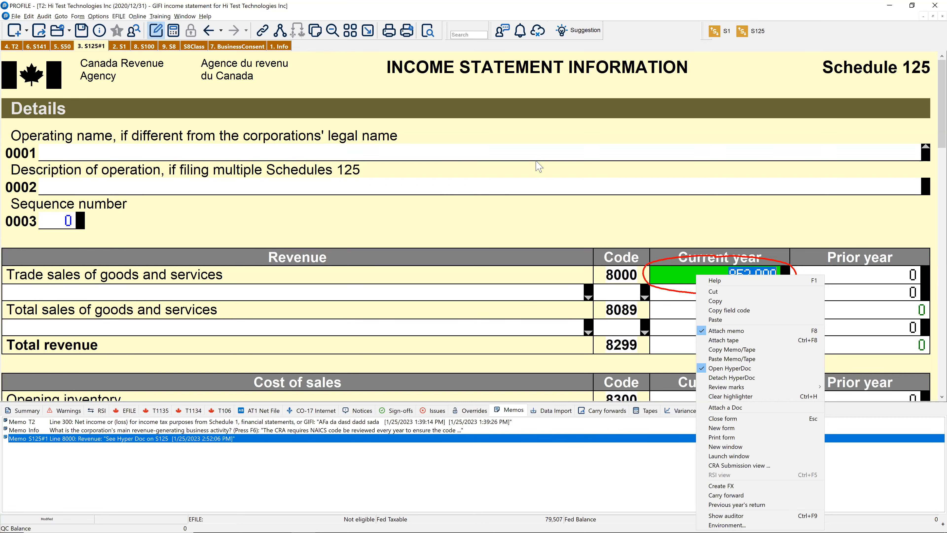
pyautogui.click(530, 232)
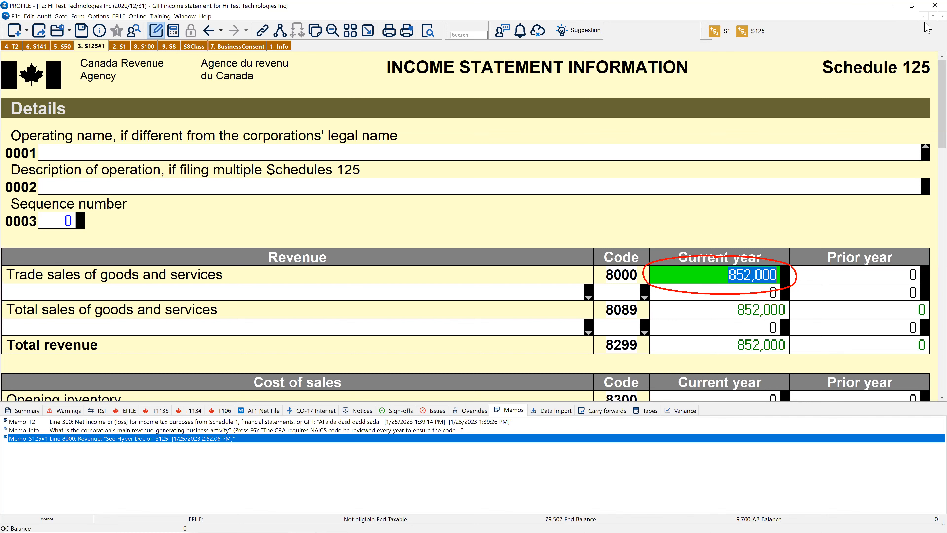
# Close the current return and create a new T2 return for the taxation year 2022/01/01 to 2022/12/31
pyautogui.click(942, 16)
pyautogui.click(501, 286)
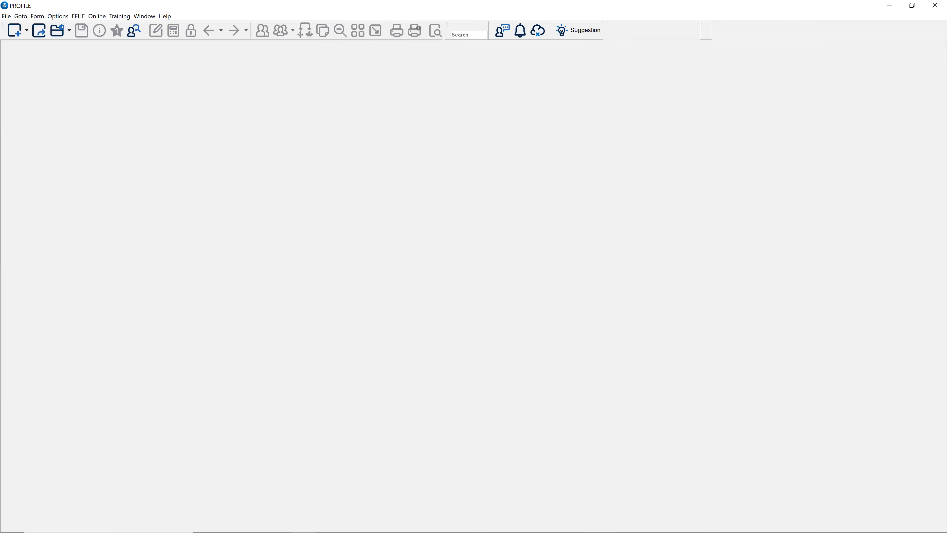
pyautogui.click(6, 16)
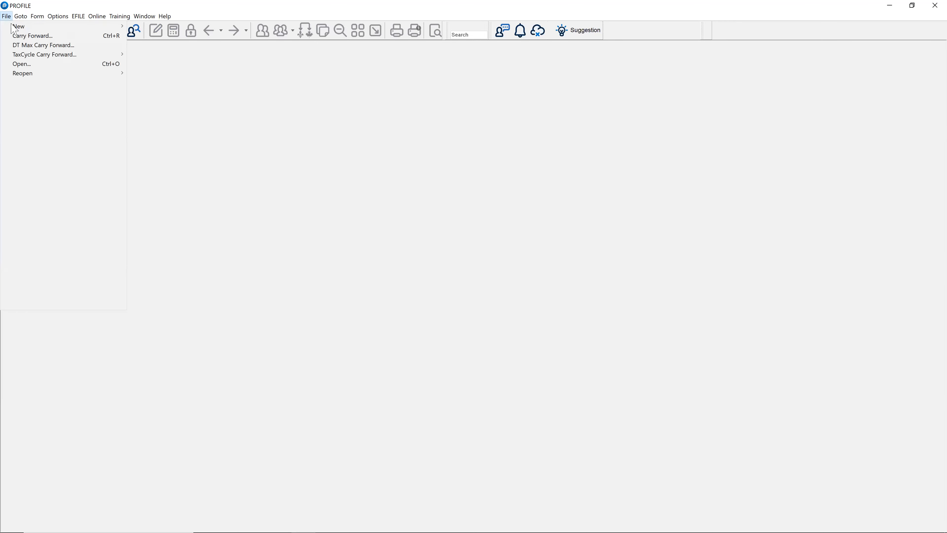
pyautogui.moveTo(116, 25)
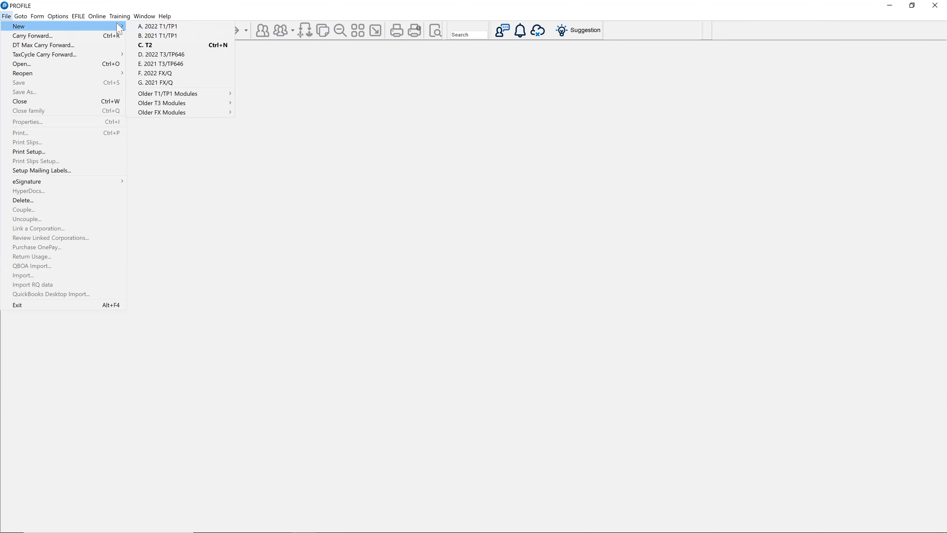
pyautogui.click(151, 47)
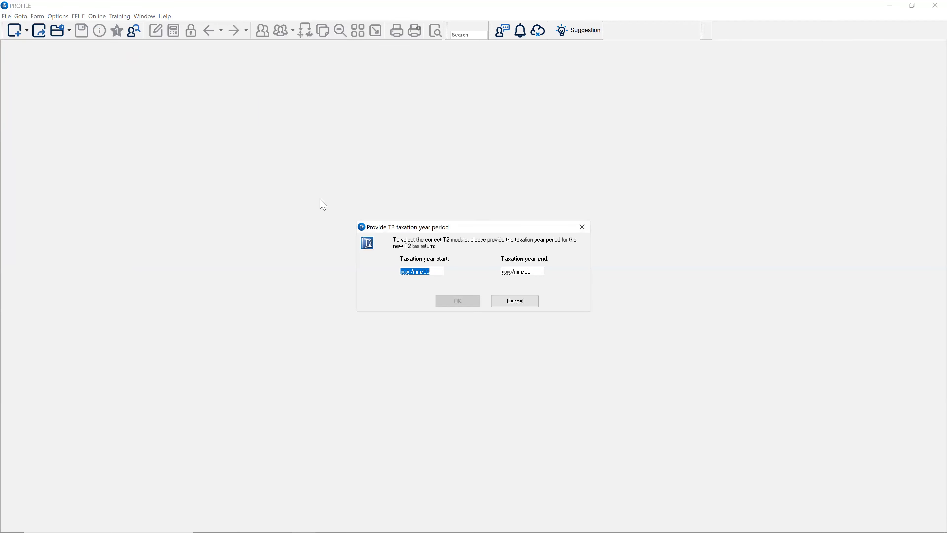
pyautogui.write('2022/01/01')
pyautogui.press('Tab')
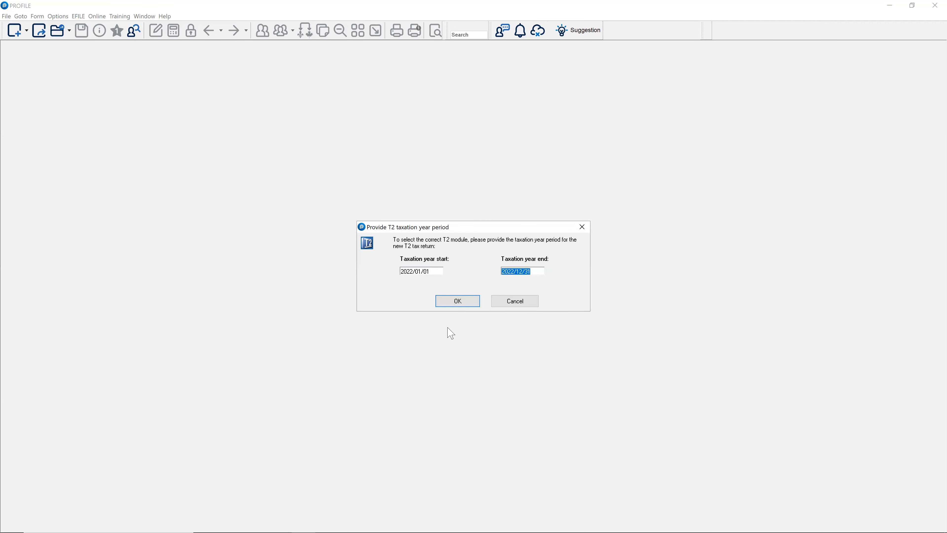
pyautogui.click(461, 302)
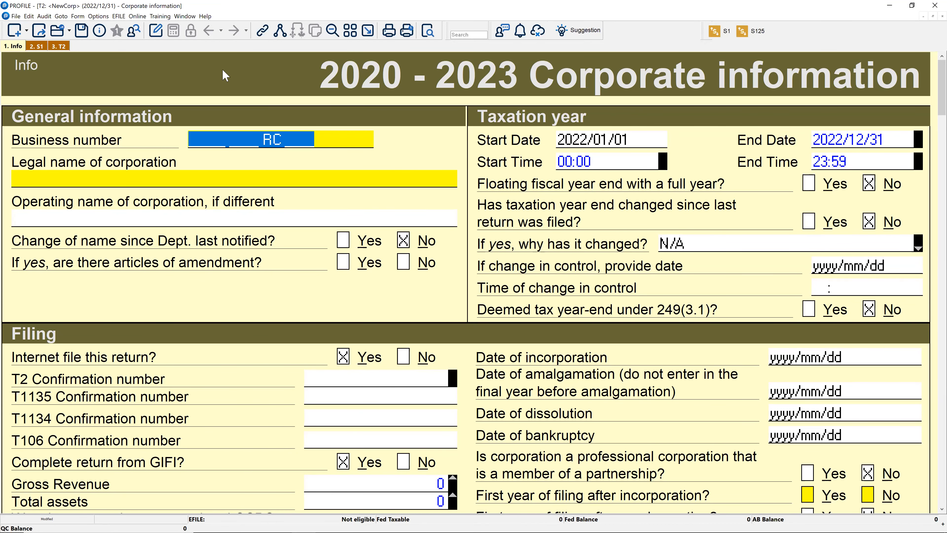
# Import the Desktop file whose name ends in "GIFI Import File.gfi" into the new T2 return
pyautogui.click(15, 16)
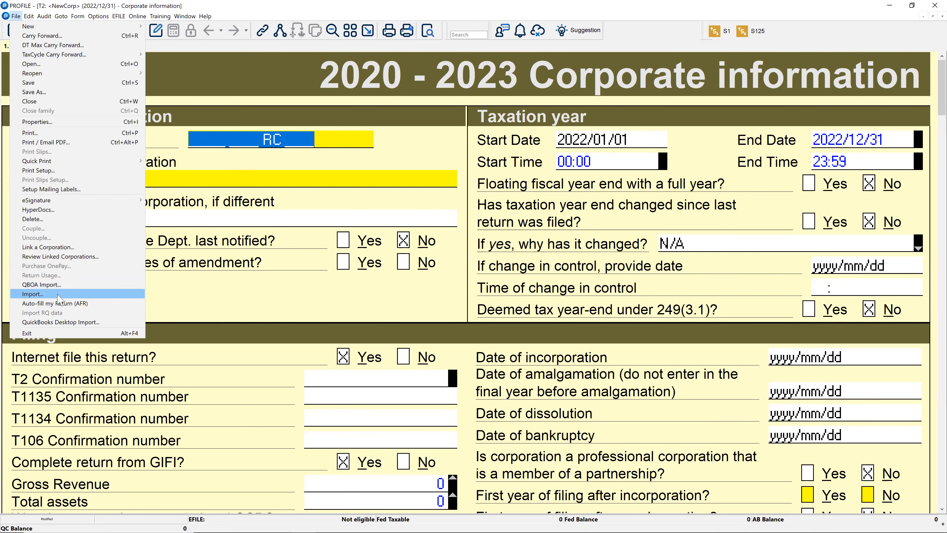
pyautogui.click(33, 294)
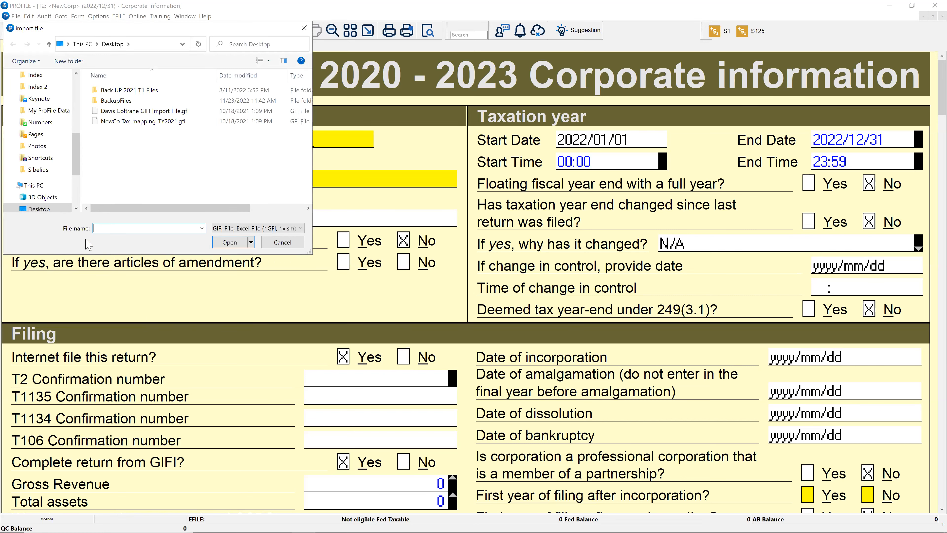
pyautogui.click(135, 111)
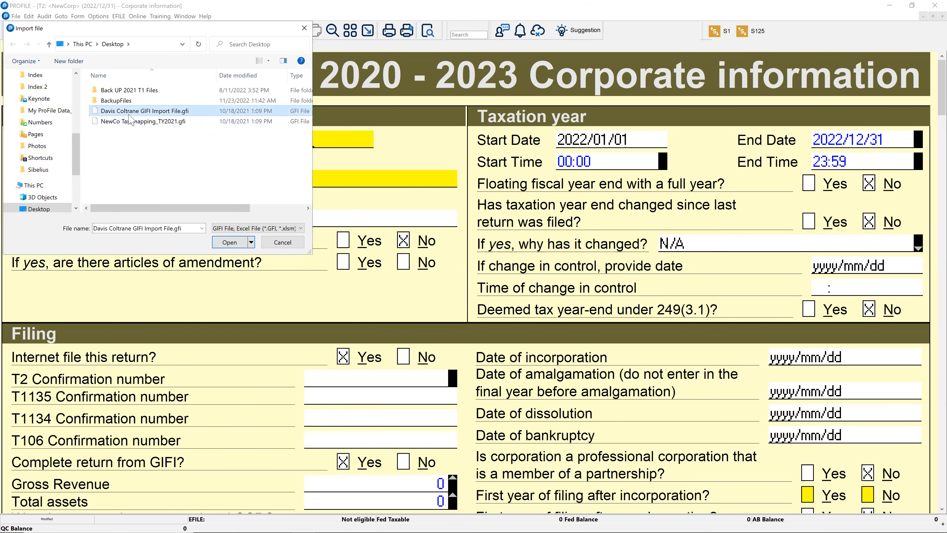
pyautogui.click(221, 242)
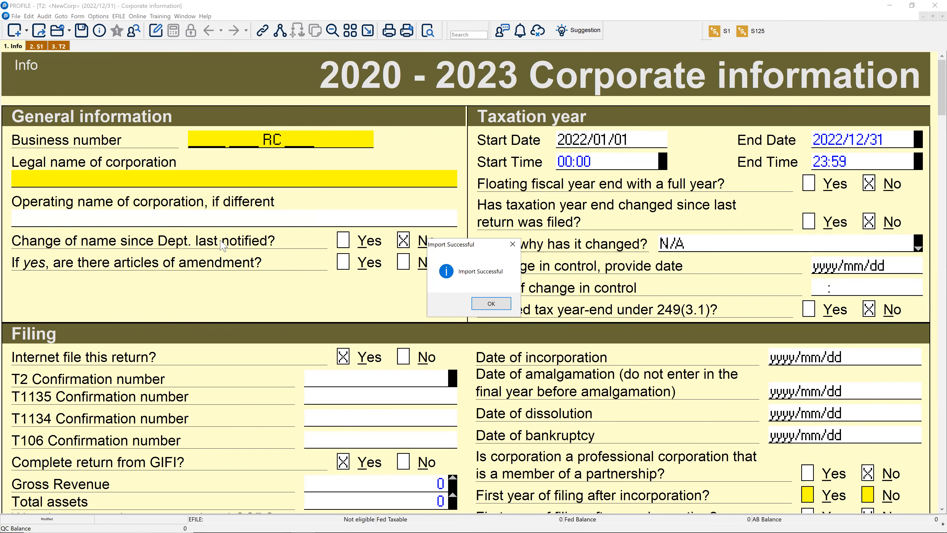
pyautogui.click(491, 304)
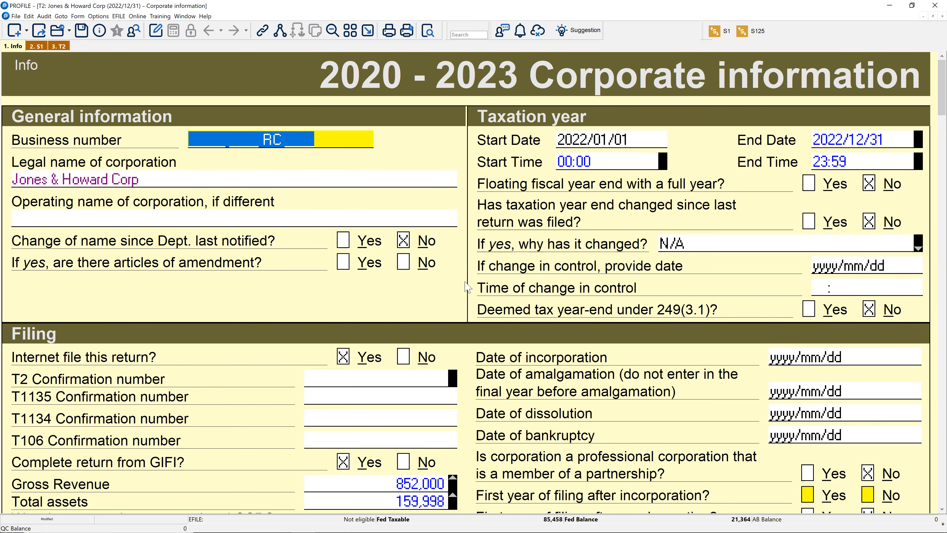
# Go to form S125 and review the imported revenue and operating expense amounts
pyautogui.press('F4')
pyautogui.write('s125')
pyautogui.press('Return')
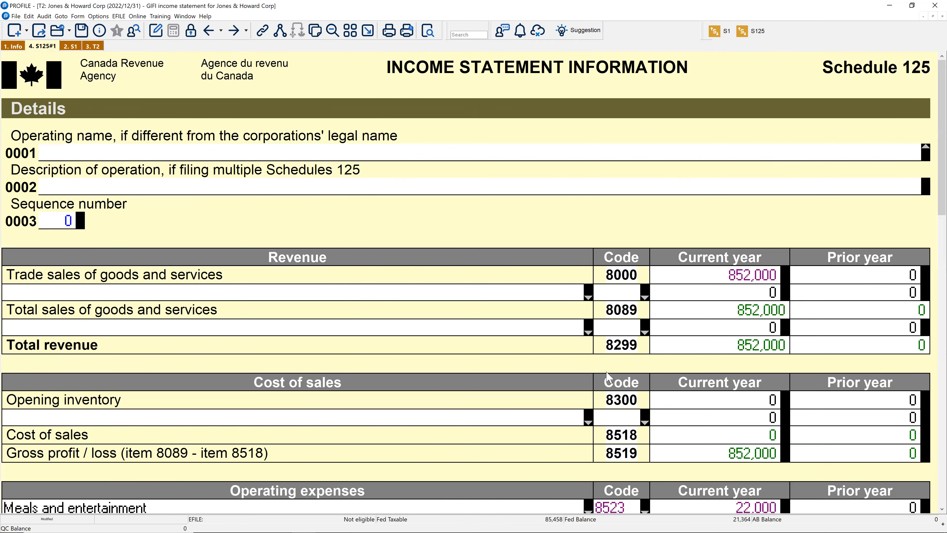
pyautogui.scroll(-10, 609, 377)
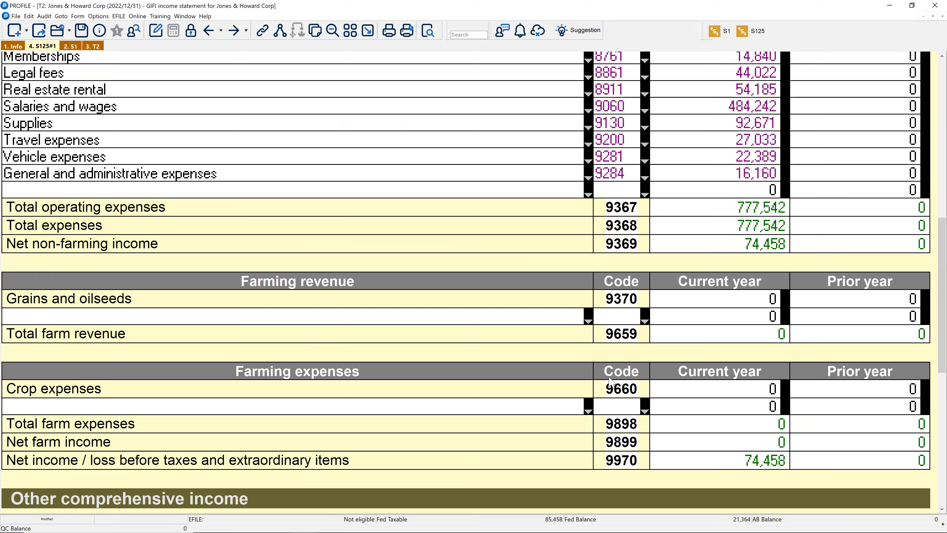
pyautogui.scroll(-1, 609, 377)
# Go to form S100 and review the imported assets, liabilities, equity and retained earnings
pyautogui.press('F4')
pyautogui.write('s100')
pyautogui.press('Return')
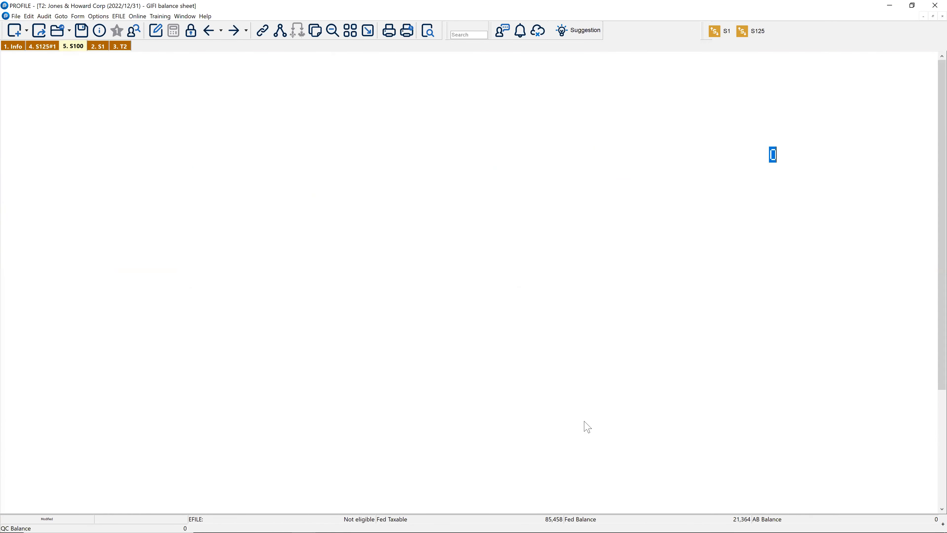
pyautogui.scroll(-5, 581, 408)
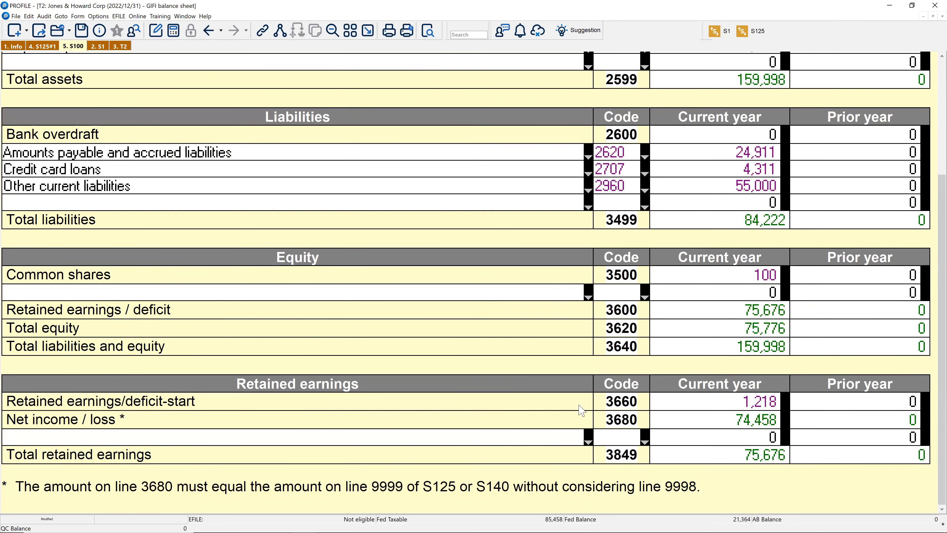
pyautogui.scroll(5, 581, 410)
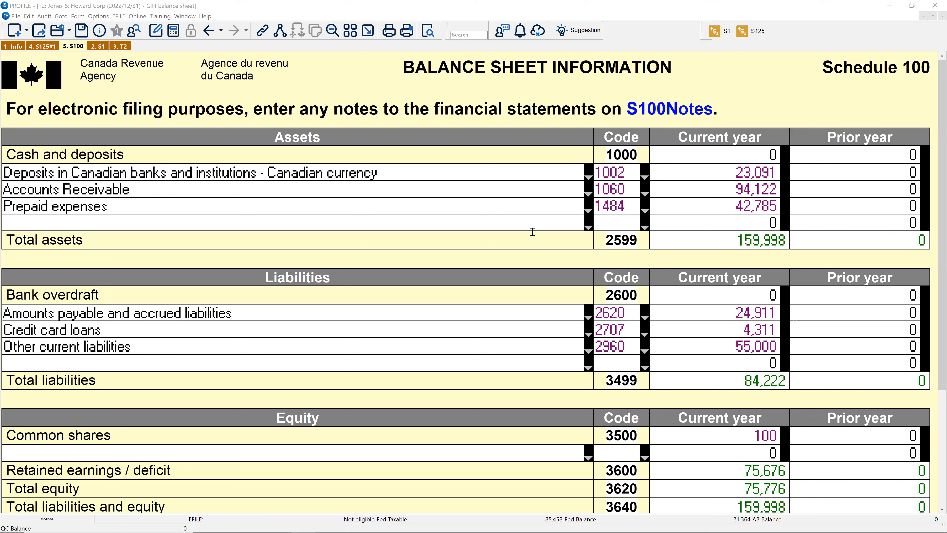
pyautogui.rightClick(698, 456)
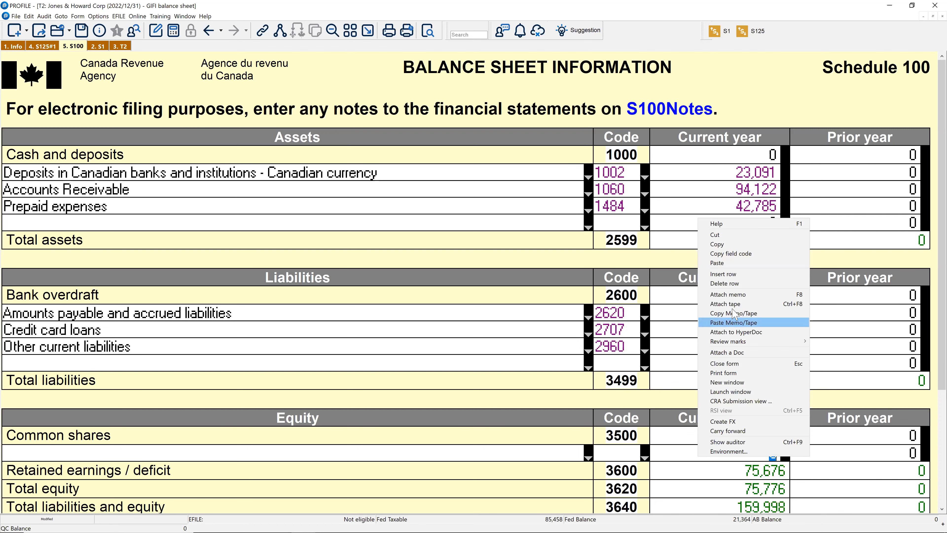
pyautogui.click(731, 304)
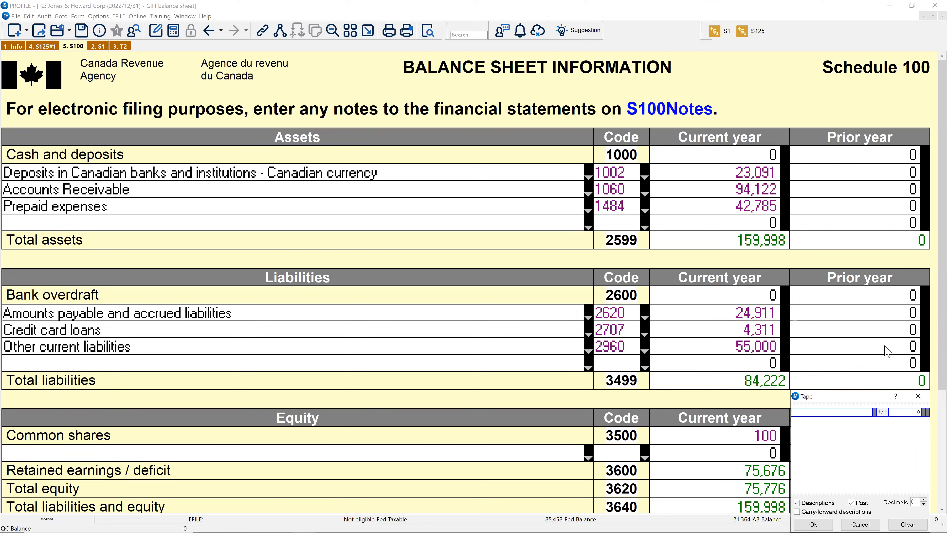
pyautogui.click(918, 396)
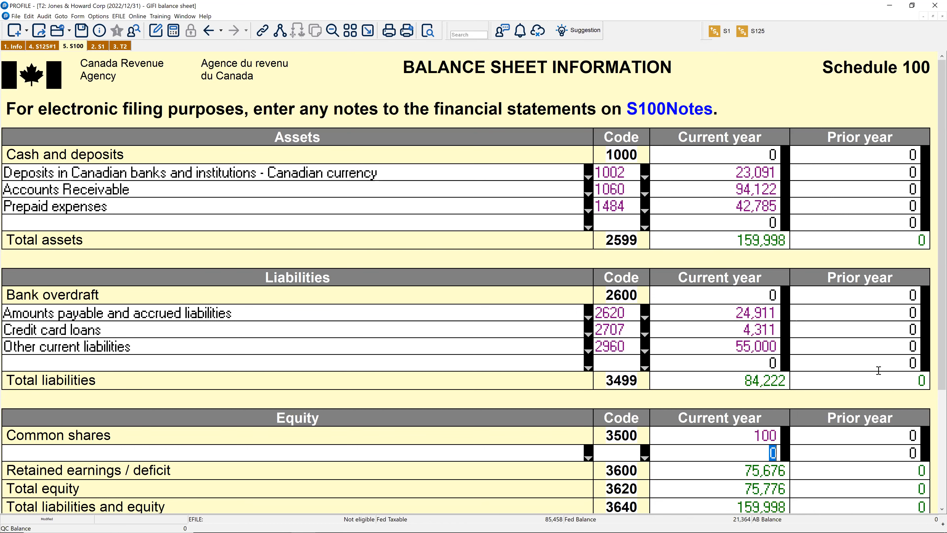
# Attach a tape with entries 100, 200 and 100 to the current-year field of the blank Equity row below Common shares
pyautogui.scroll(-3, 880, 379)
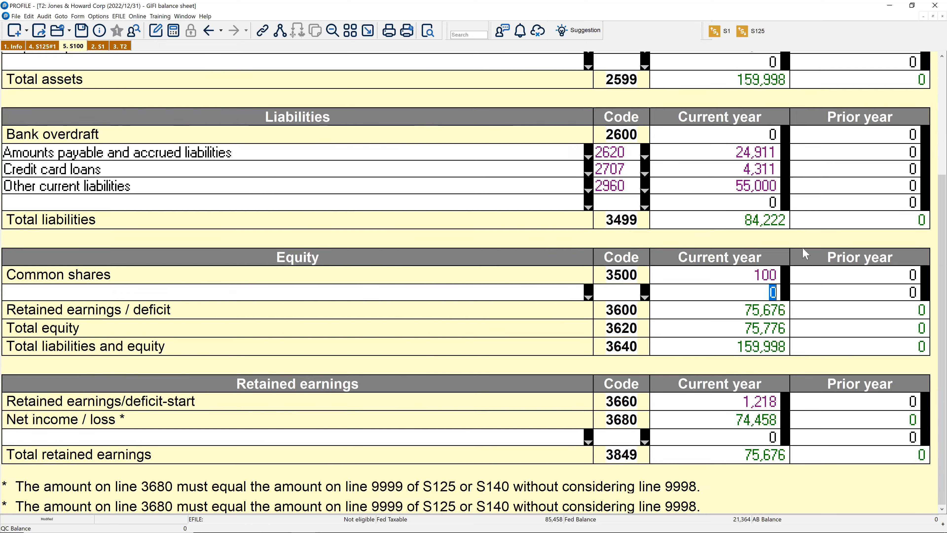
pyautogui.rightClick(754, 296)
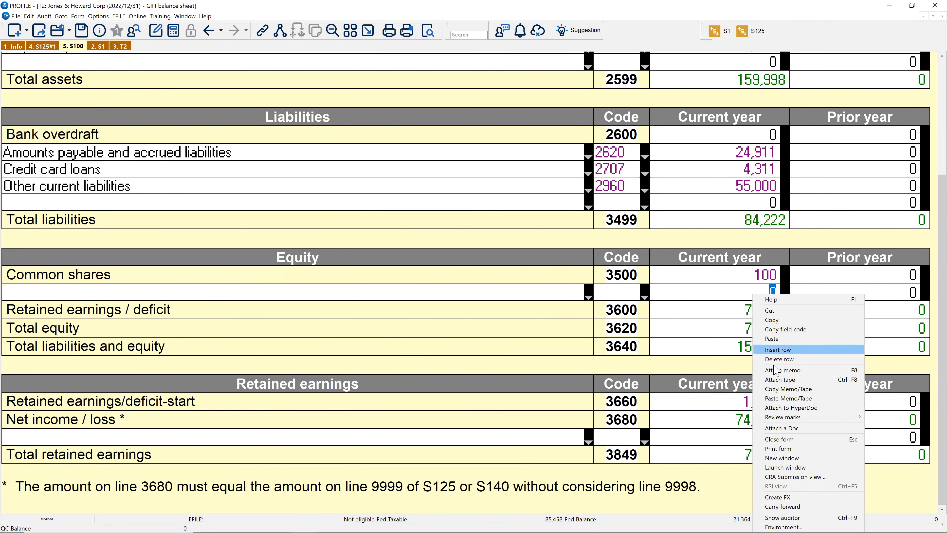
pyautogui.click(779, 379)
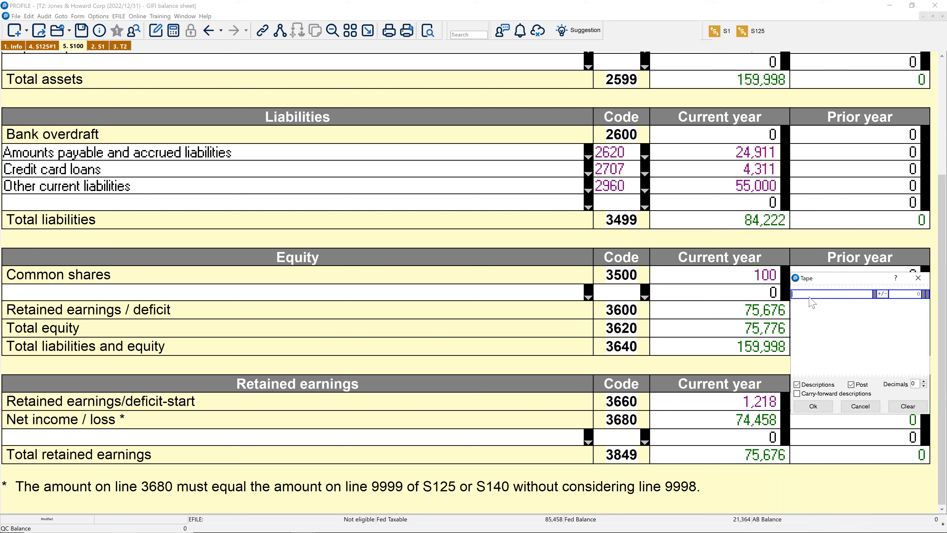
pyautogui.press('Tab')
pyautogui.press('Tab')
pyautogui.write('100')
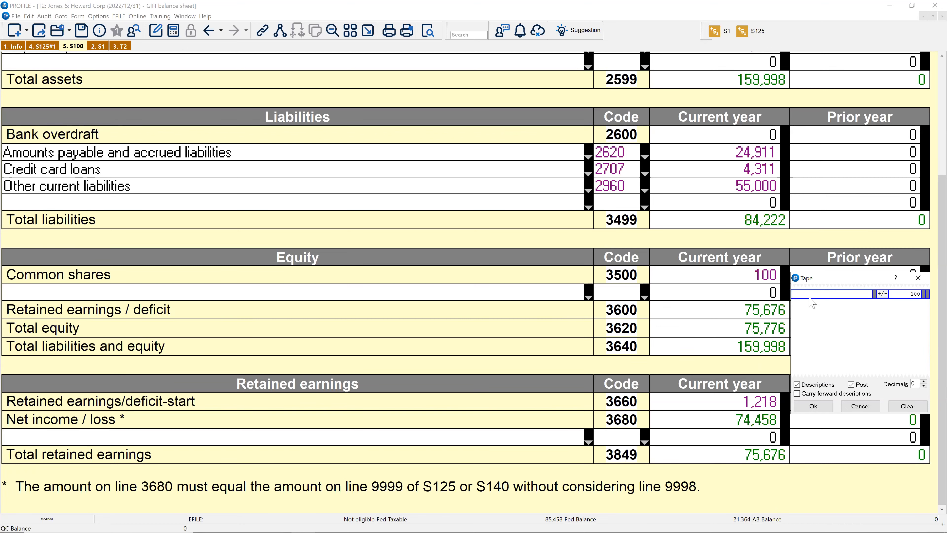
pyautogui.press('Return')
pyautogui.write('200')
pyautogui.press('Return')
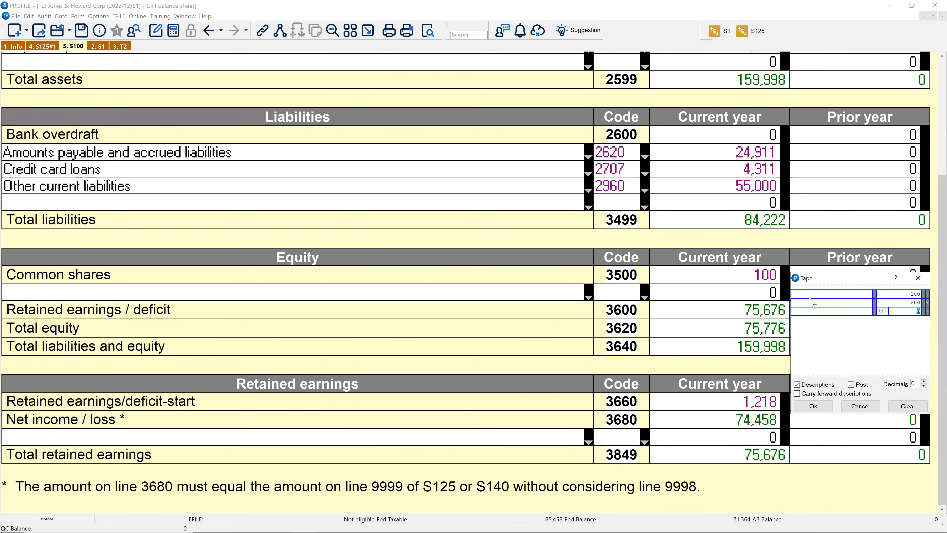
pyautogui.press('Escape')
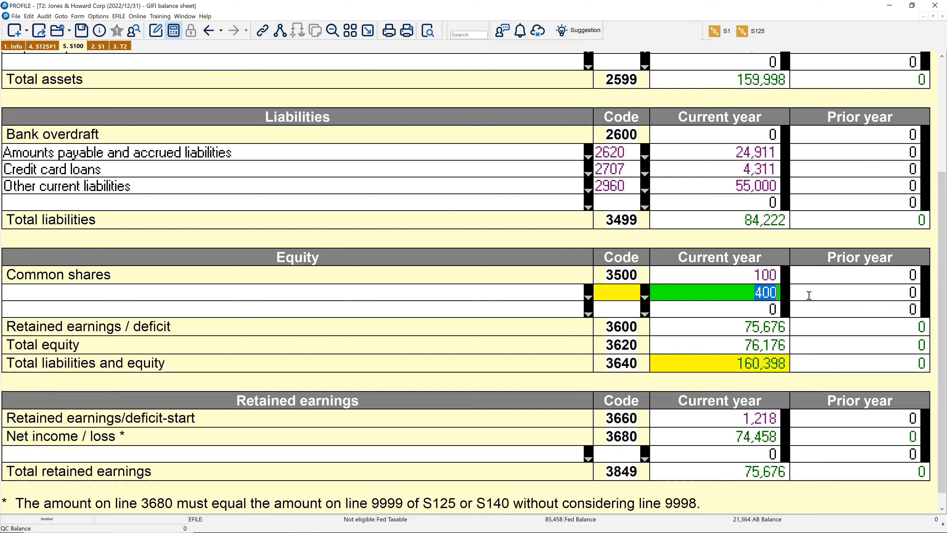
# Change the first entry of the blank Equity row's tape to 10 and apply it to the field
pyautogui.moveTo(769, 297)
pyautogui.rightClick(771, 301)
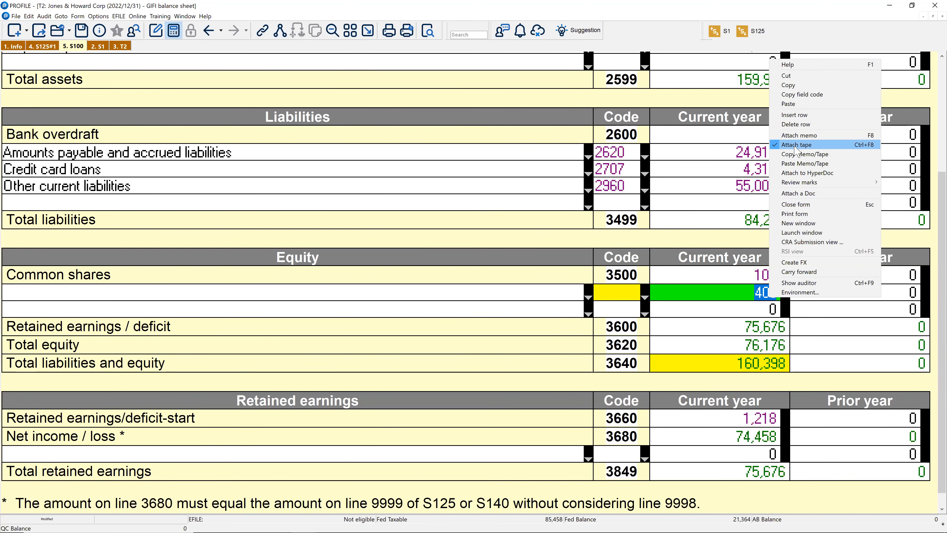
pyautogui.click(796, 146)
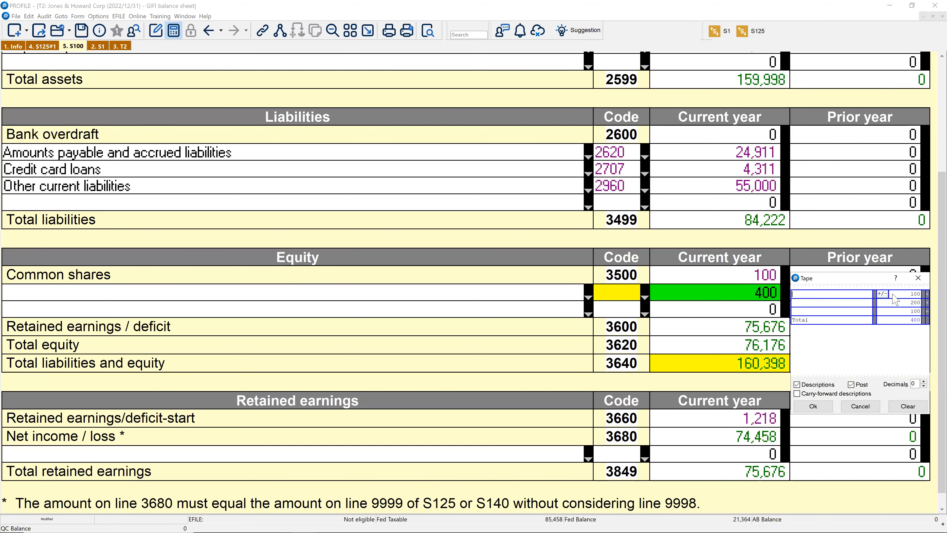
pyautogui.click(900, 294)
pyautogui.write('10')
pyautogui.press('Return')
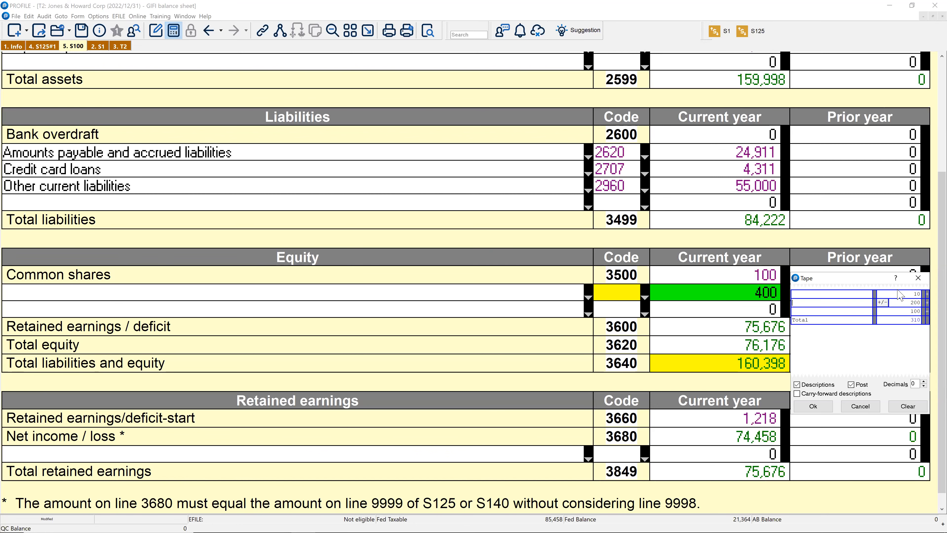
pyautogui.click(825, 406)
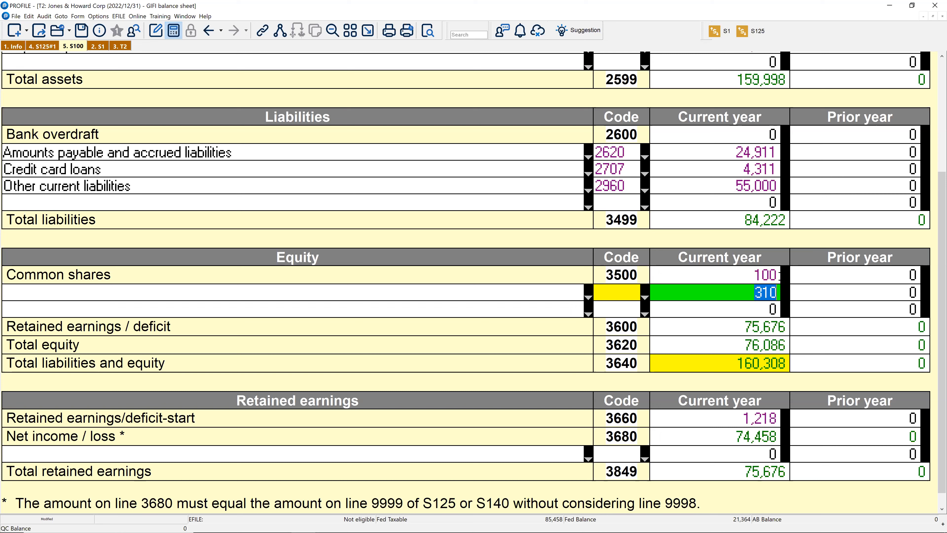
# Change the second entry of the blank Equity row's tape to 90 and apply it to the field
pyautogui.moveTo(731, 296)
pyautogui.rightClick(764, 293)
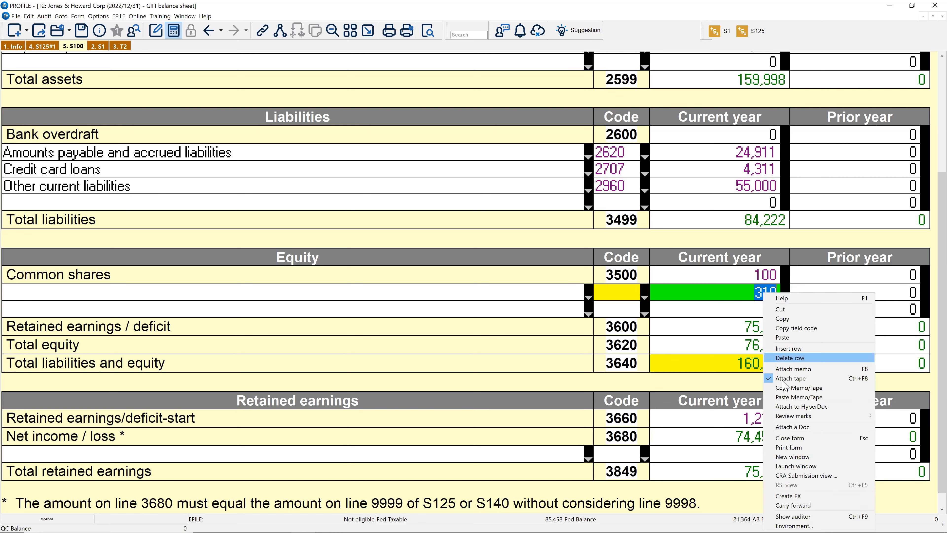
pyautogui.click(782, 379)
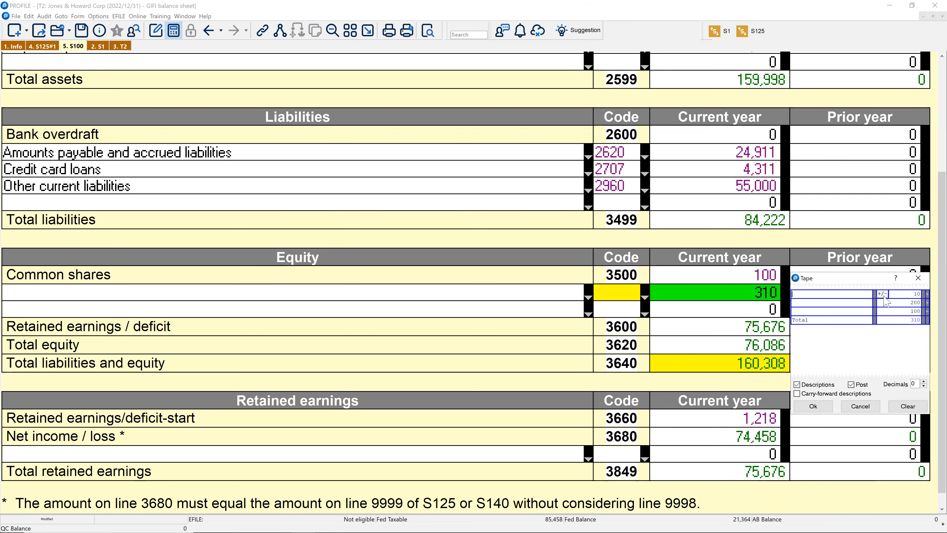
pyautogui.click(894, 302)
pyautogui.write('90')
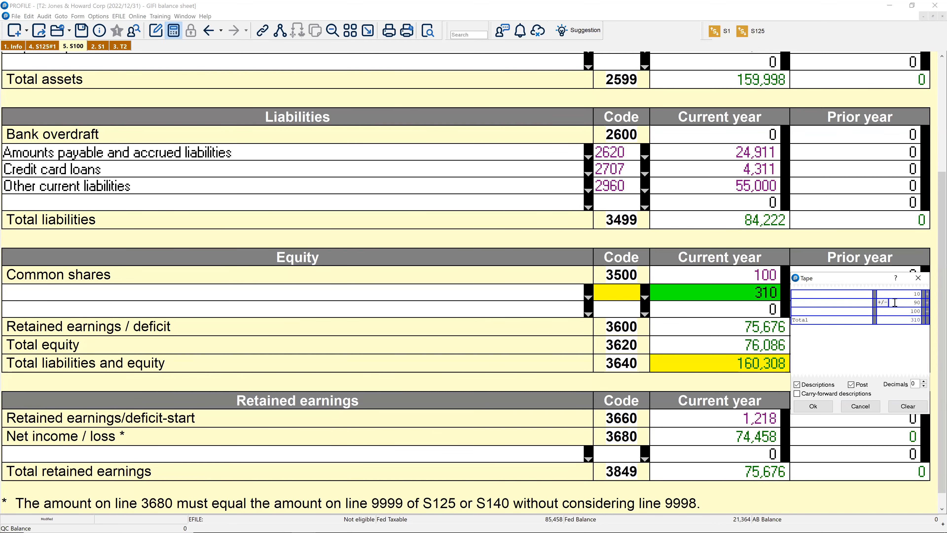
pyautogui.press('Return')
pyautogui.click(819, 406)
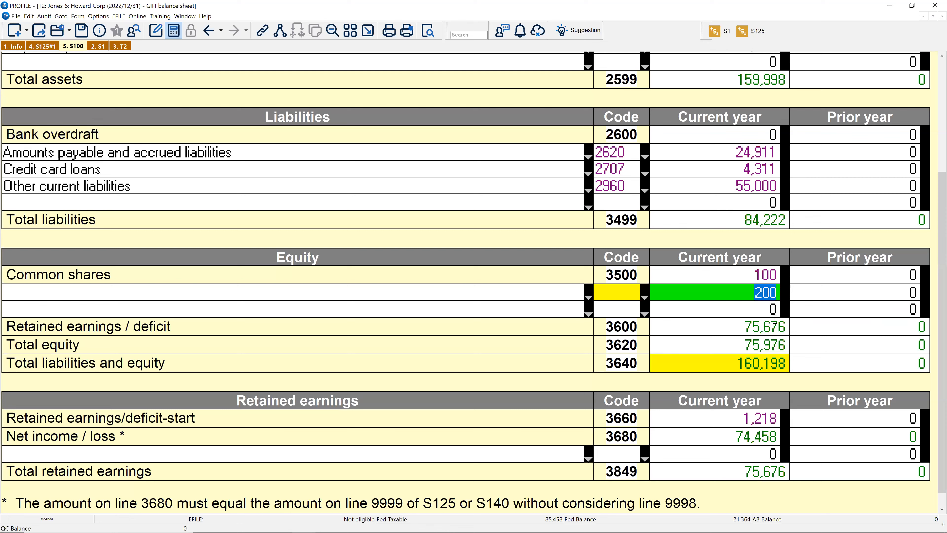
pyautogui.hotkey('alt', 'Tab')
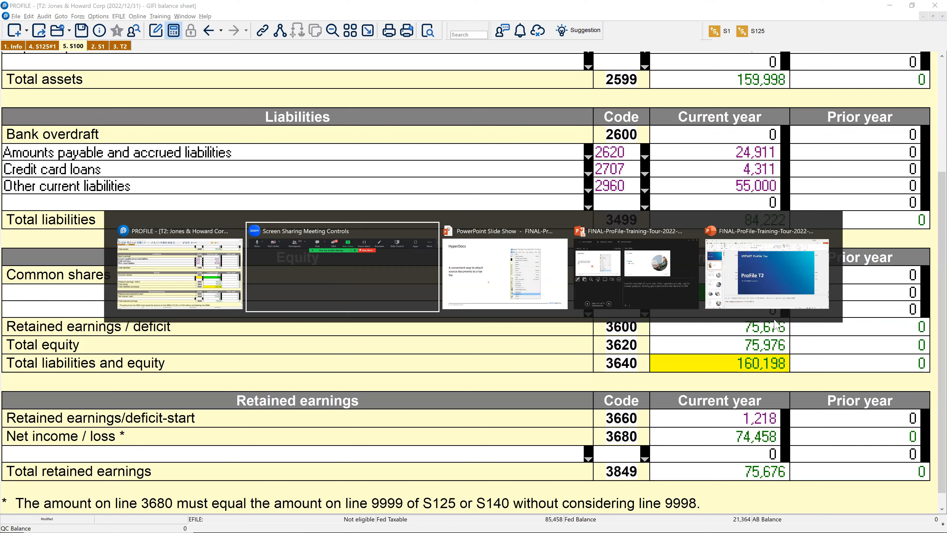
pyautogui.hotkey('alt', 'Tab')
pyautogui.hotkey('alt', 'Tab')
pyautogui.hotkey('alt', 'Tab')
pyautogui.hotkey('alt', 'Tab')
pyautogui.hotkey('alt', 'Tab')
pyautogui.hotkey('alt', 'Tab')
pyautogui.hotkey('alt', 'Tab')
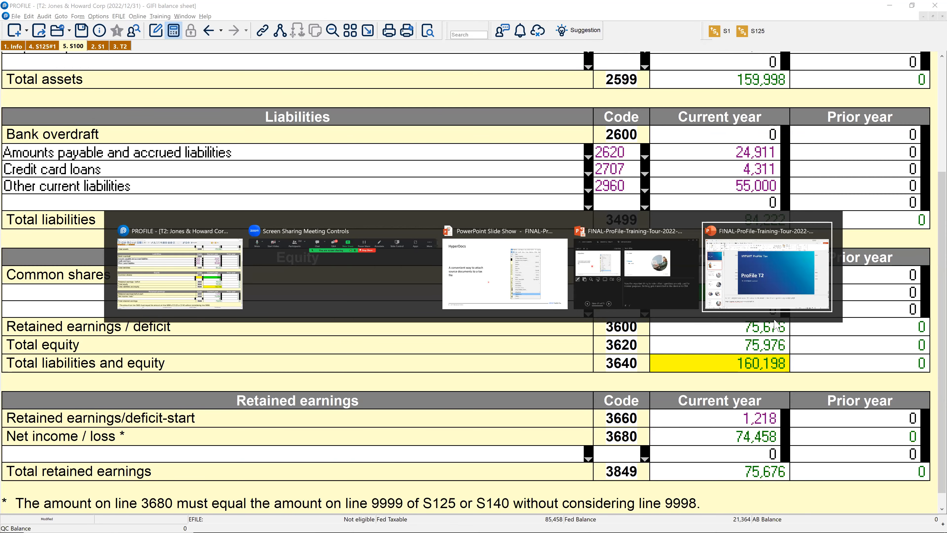
pyautogui.hotkey('alt', 'Tab')
pyautogui.hotkey('alt', 'Tab')
pyautogui.hotkey('alt', 'Tab')
pyautogui.hotkey('alt', 'Tab')
pyautogui.hotkey('alt', 'Tab')
pyautogui.hotkey('alt', 'Tab')
pyautogui.hotkey('alt', 'Tab')
pyautogui.hotkey('alt', 'Tab')
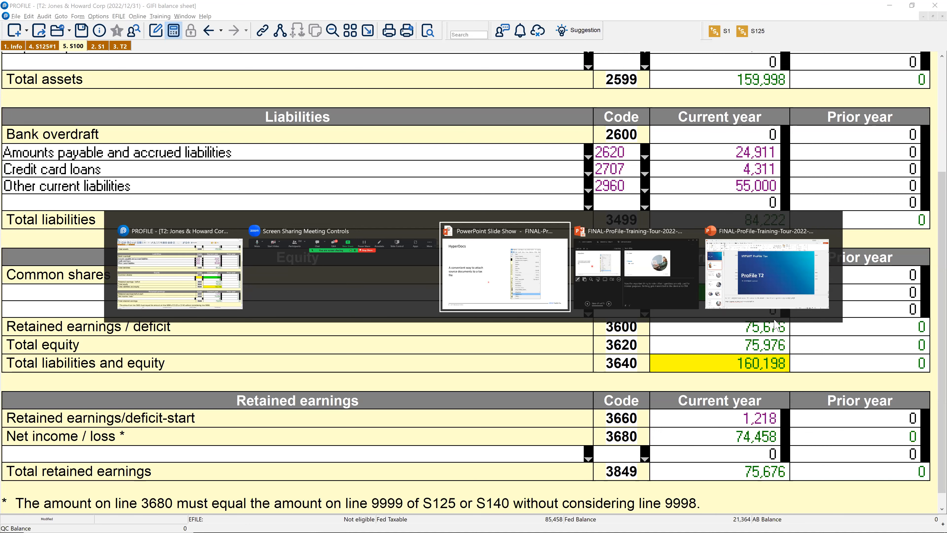
pyautogui.hotkey('alt', 'Tab')
pyautogui.hotkey('alt', 'Tab')
pyautogui.hotkey('alt', 'Tab')
pyautogui.hotkey('alt', 'Tab')
pyautogui.hotkey('alt', 'Tab')
pyautogui.hotkey('alt', 'Tab')
pyautogui.hotkey('alt', 'Tab')
pyautogui.hotkey('alt', 'Tab')
pyautogui.hotkey('alt', 'Tab')
pyautogui.hotkey('alt', 'Tab')
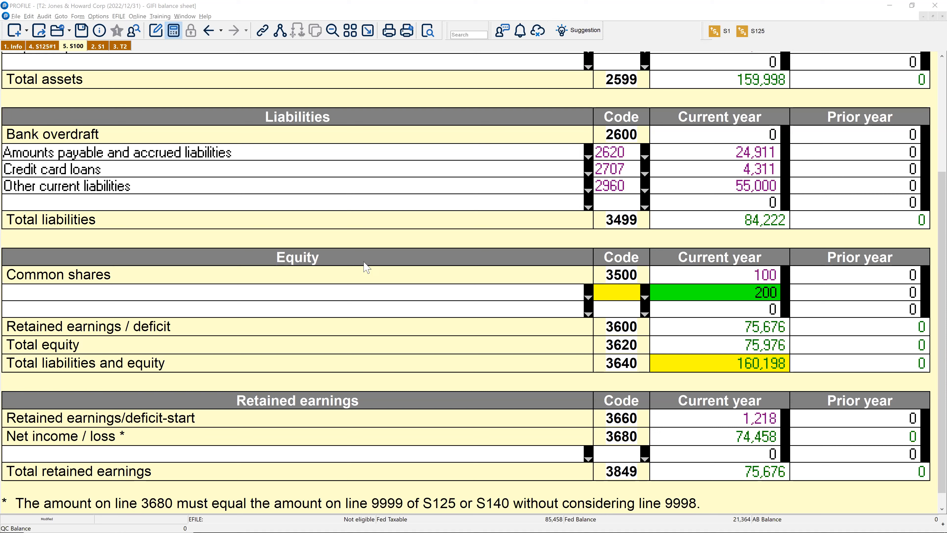
pyautogui.click(723, 418)
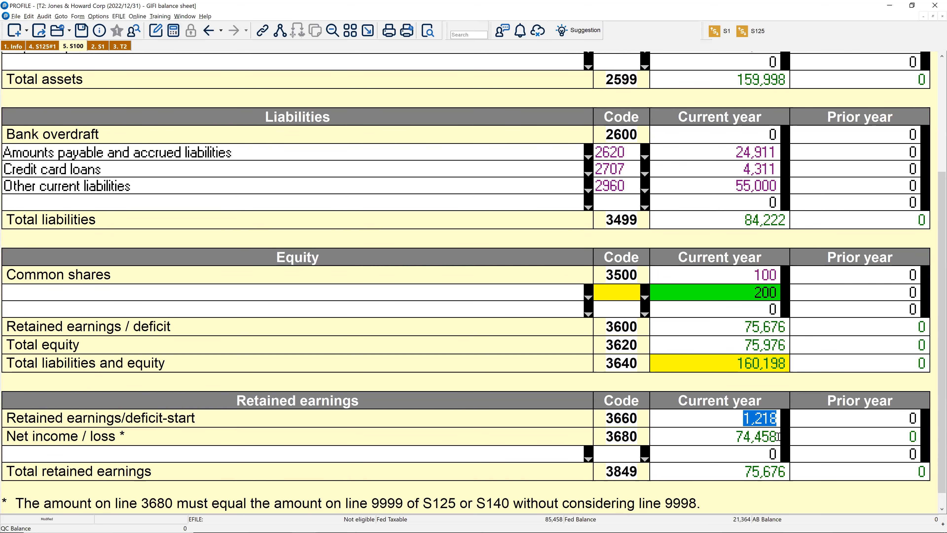
pyautogui.click(730, 415)
pyautogui.moveTo(730, 415); pyautogui.dragTo(794, 415)
pyautogui.moveTo(724, 423); pyautogui.dragTo(850, 434)
pyautogui.click(750, 175)
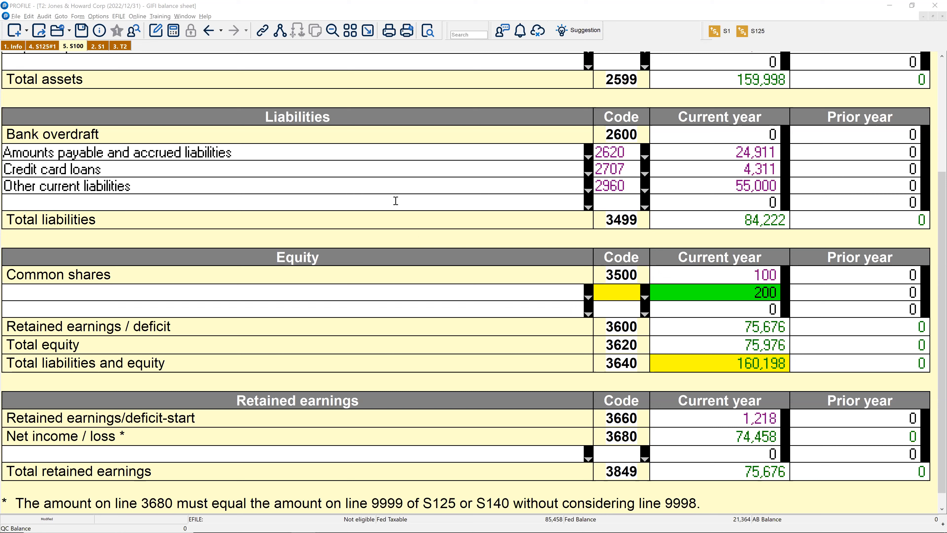
pyautogui.rightClick(407, 181)
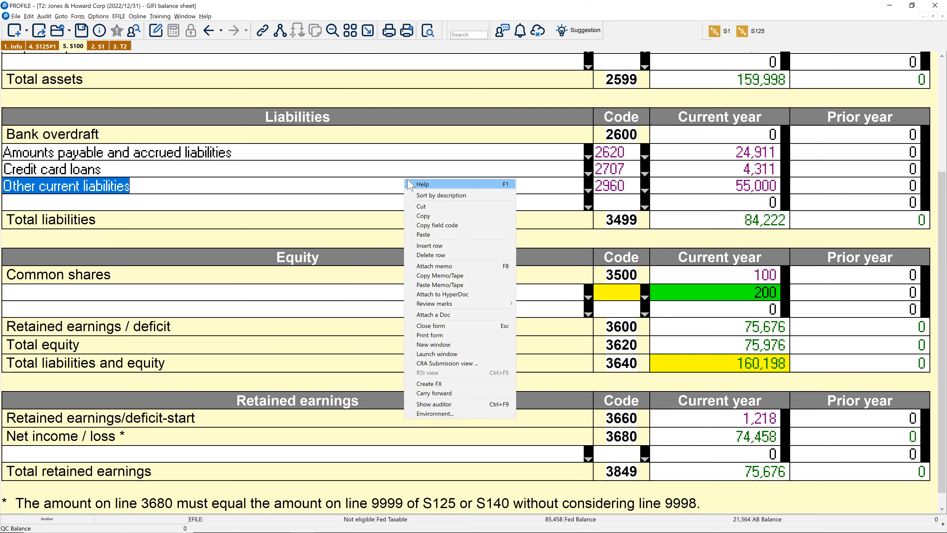
pyautogui.click(416, 152)
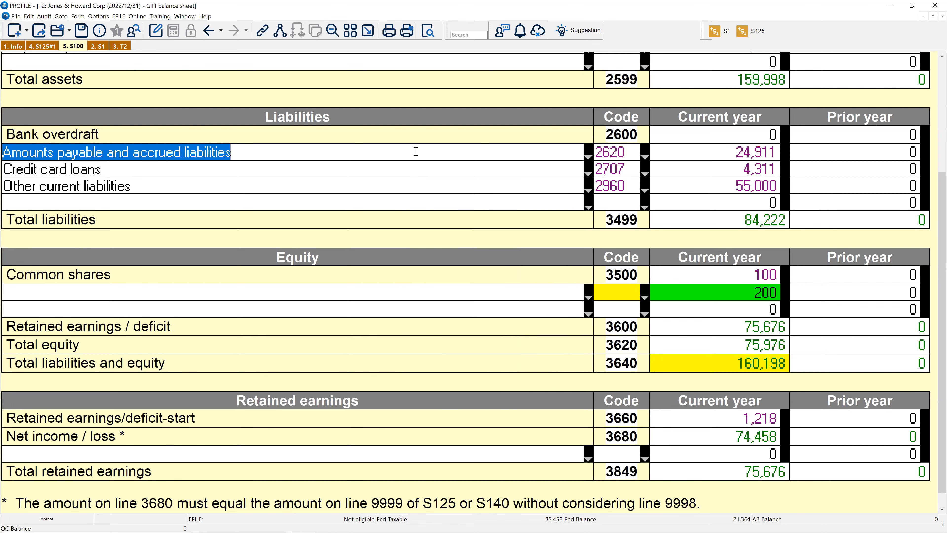
# Look up form S100 in the Form Explorer and view its balance sheet from the Assets section
pyautogui.press('F4')
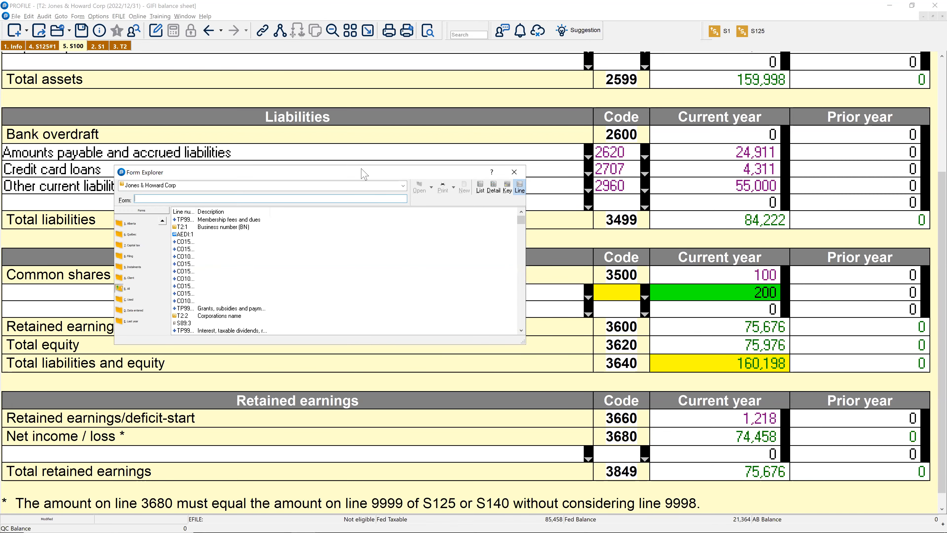
pyautogui.moveTo(361, 174); pyautogui.dragTo(624, 187)
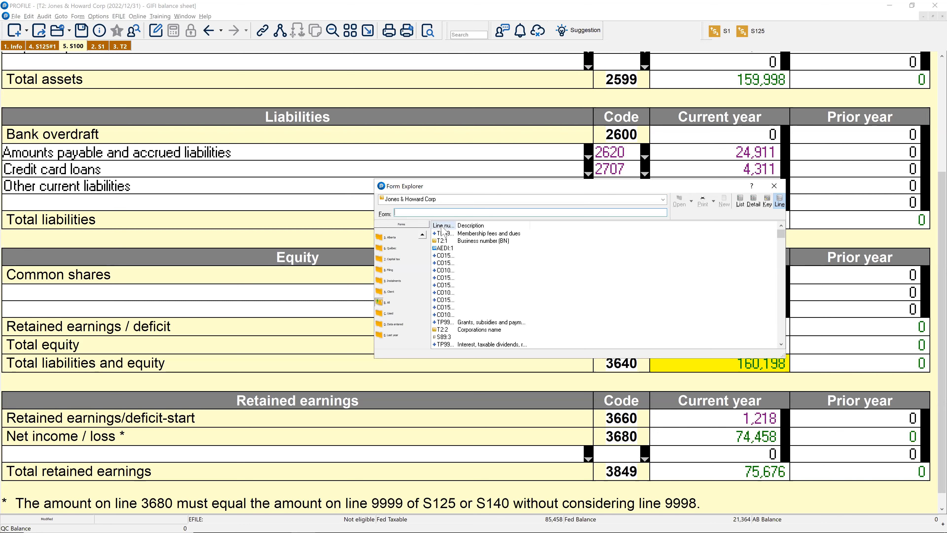
pyautogui.write('s10')
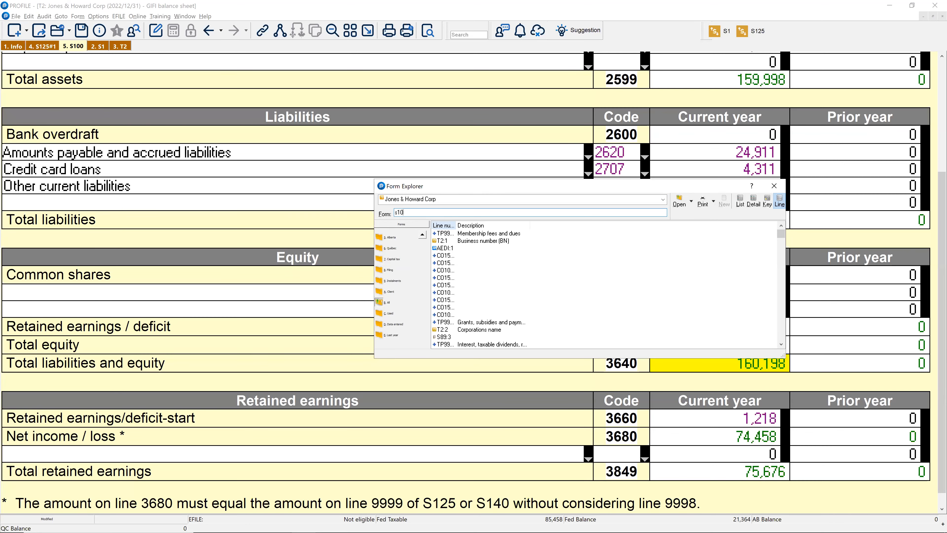
pyautogui.write('0')
pyautogui.press('Return')
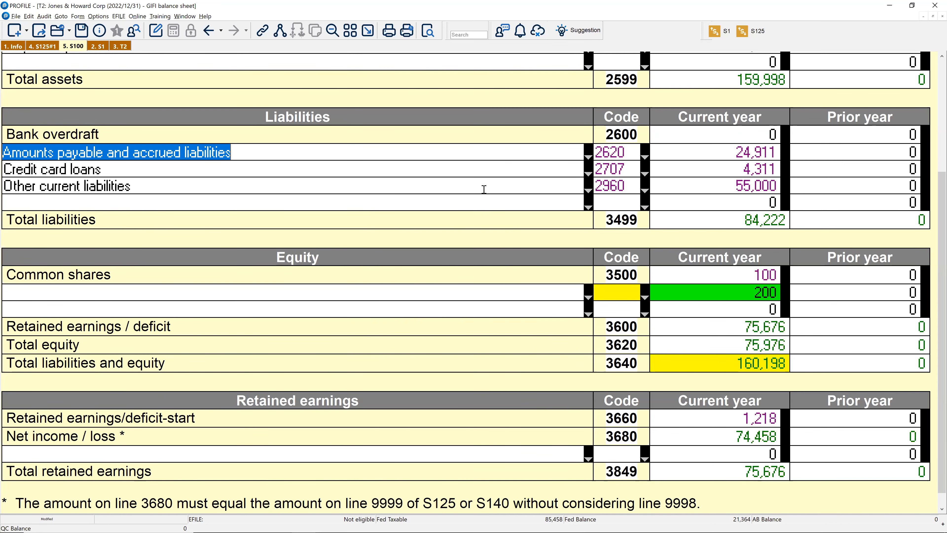
pyautogui.scroll(3, 396, 110)
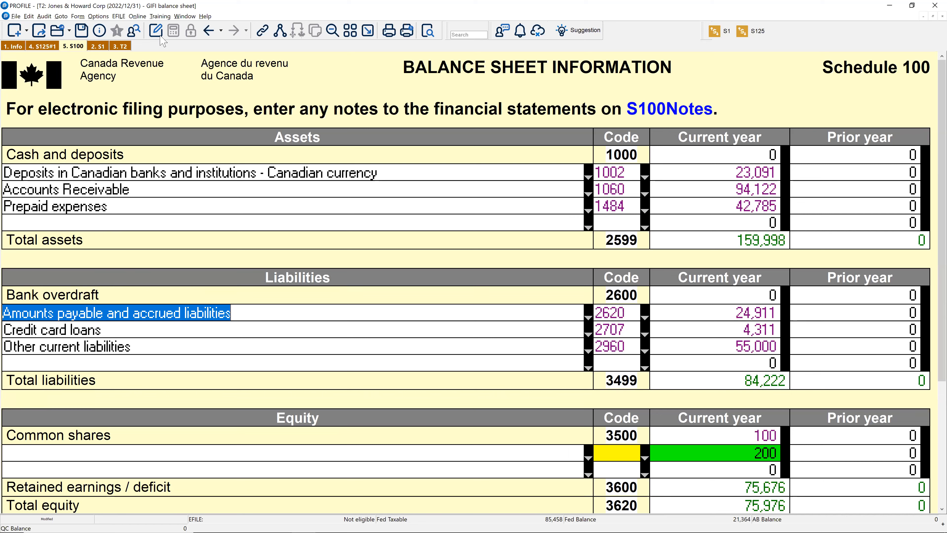
# Open the other training options on the ProFile website, look through the training videos page, and return to the S100 form
pyautogui.click(163, 16)
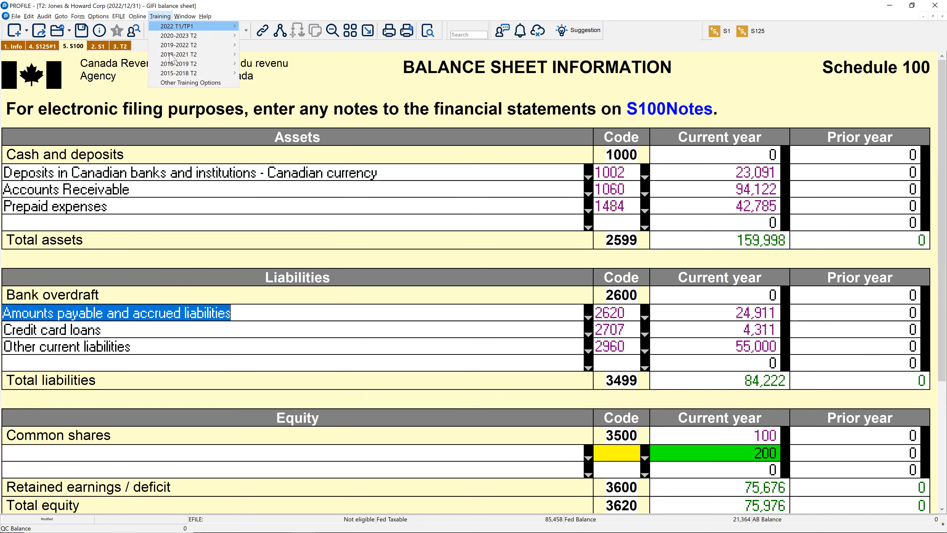
pyautogui.click(180, 83)
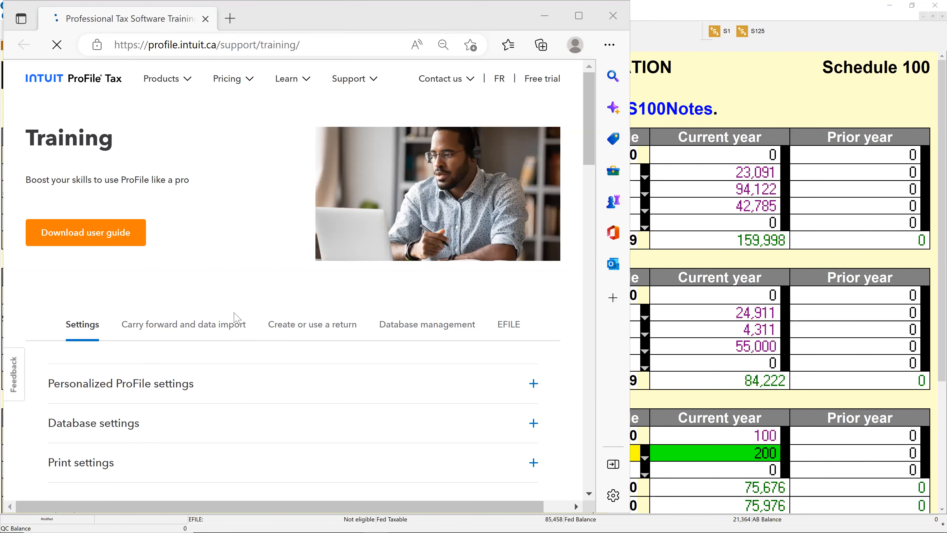
pyautogui.scroll(-10, 229, 255)
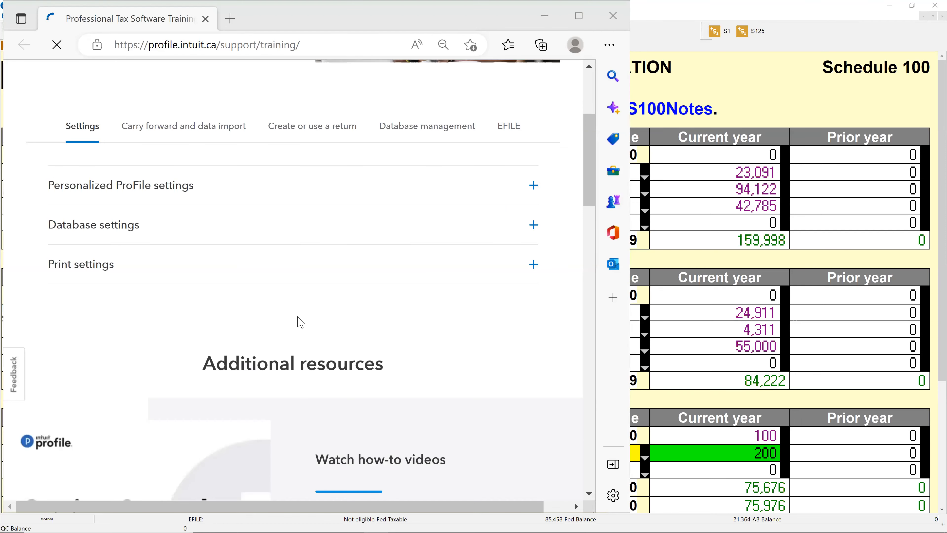
pyautogui.click(349, 249)
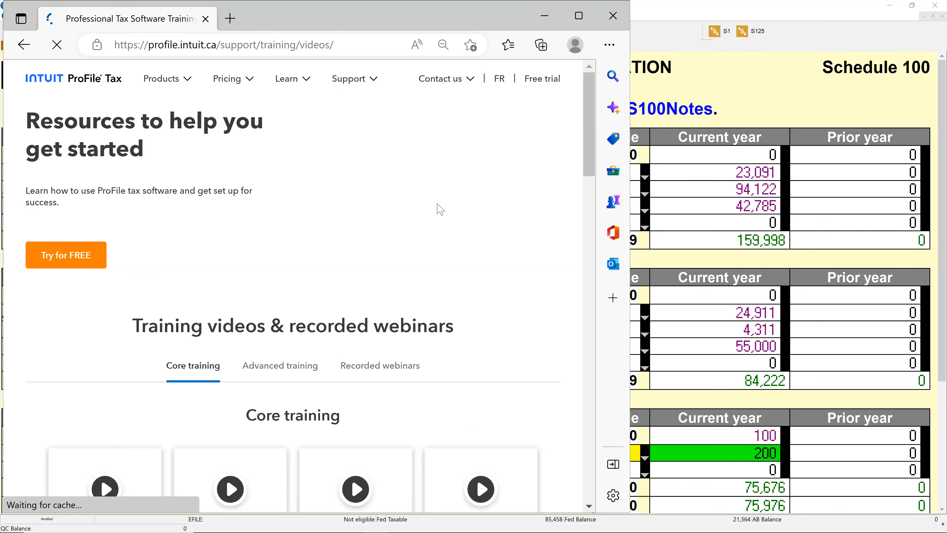
pyautogui.scroll(-6, 440, 210)
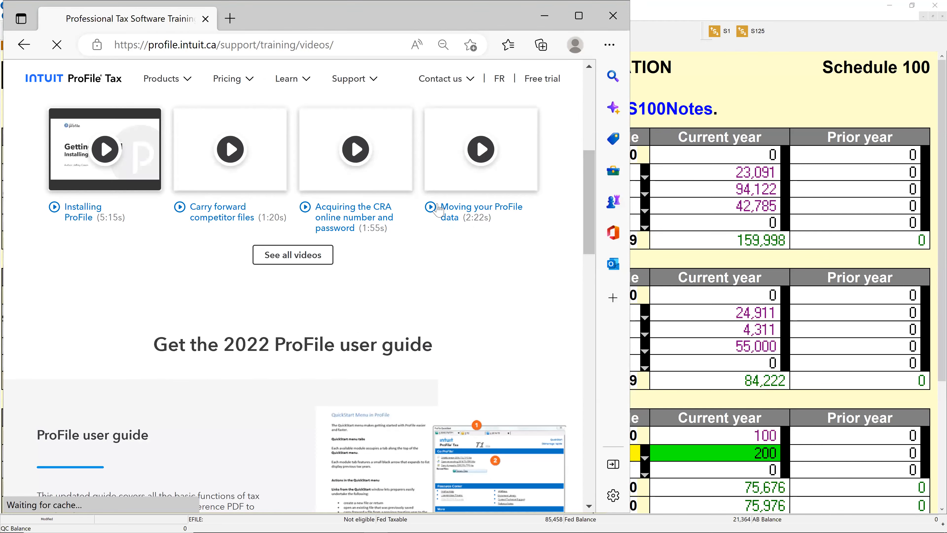
pyautogui.scroll(6, 431, 212)
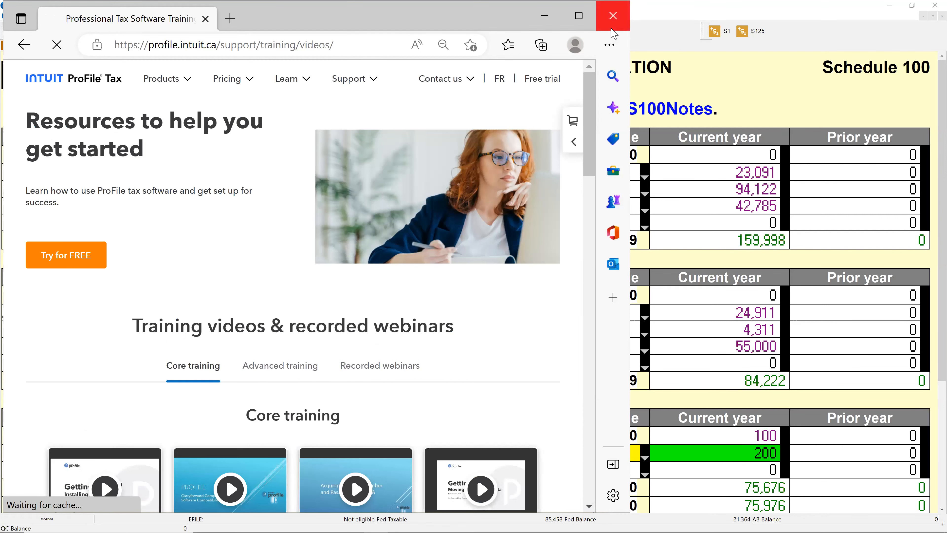
pyautogui.click(613, 16)
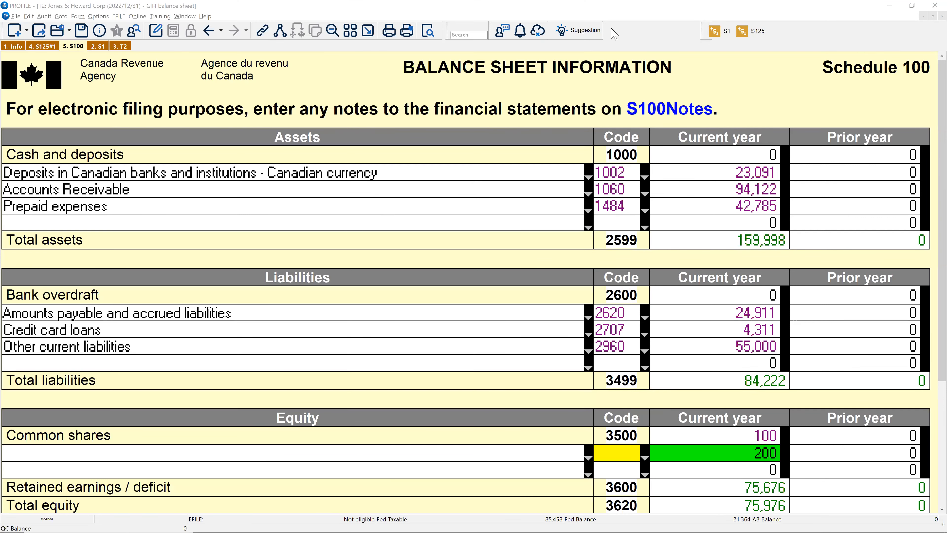